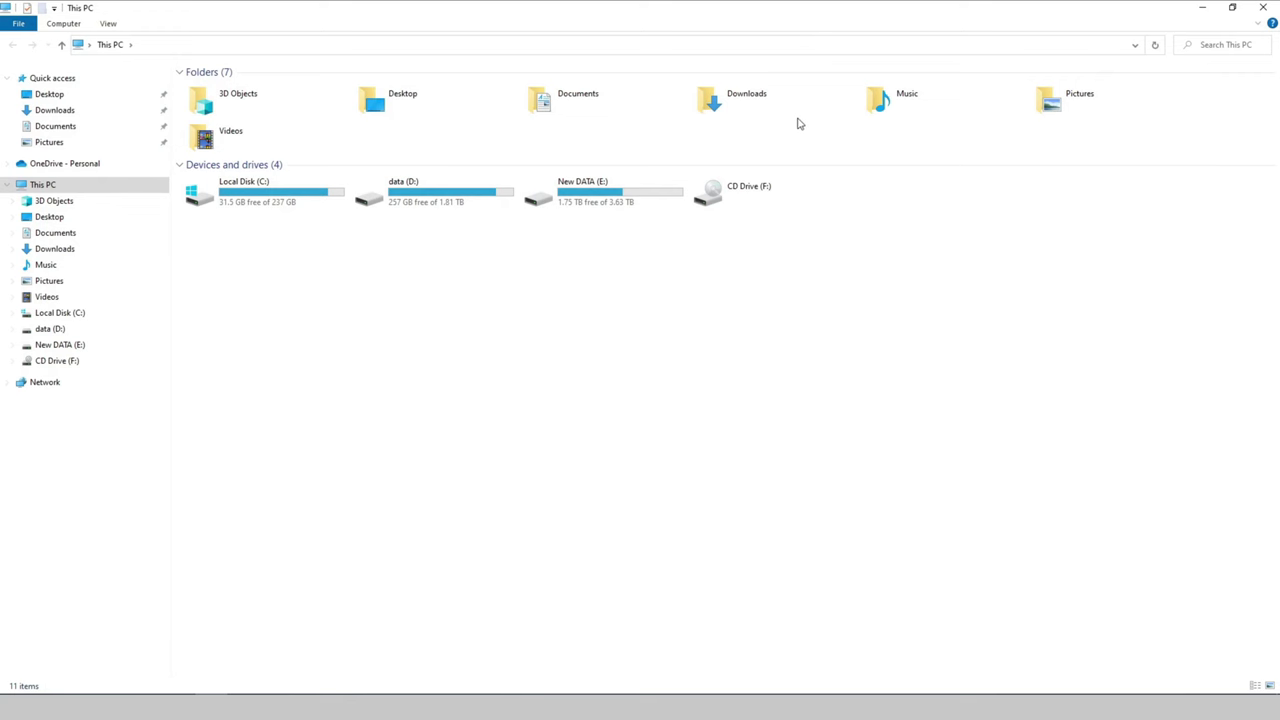
Copy the UVTools script file from Downloads > uv tool > UV Tools3
double_click(770, 115)
click(213, 107)
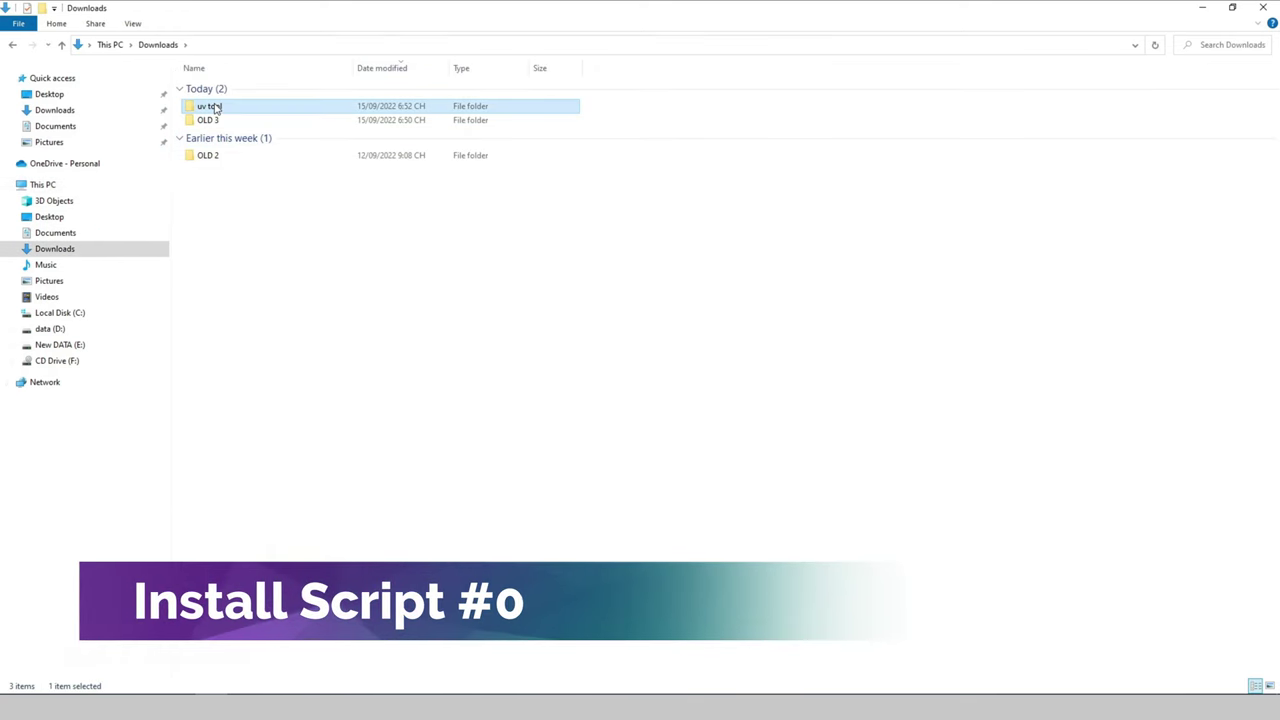
double_click(215, 107)
double_click(214, 88)
right_click(223, 89)
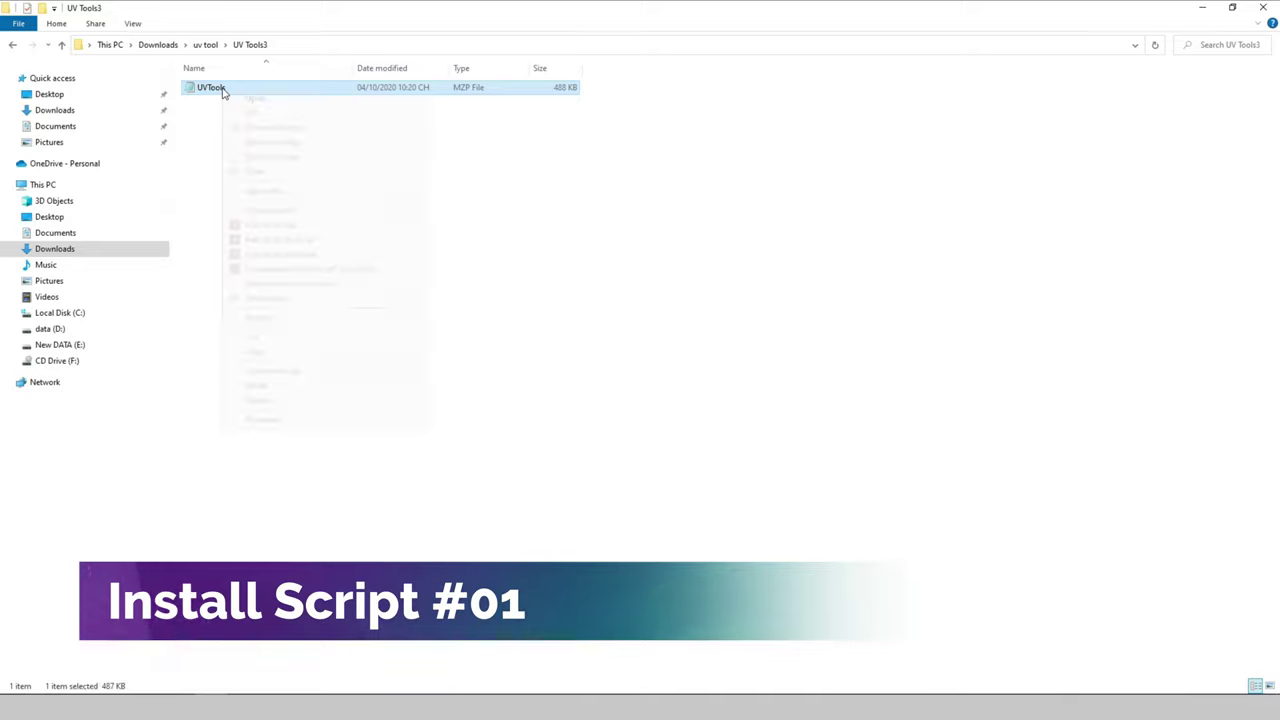
click(266, 352)
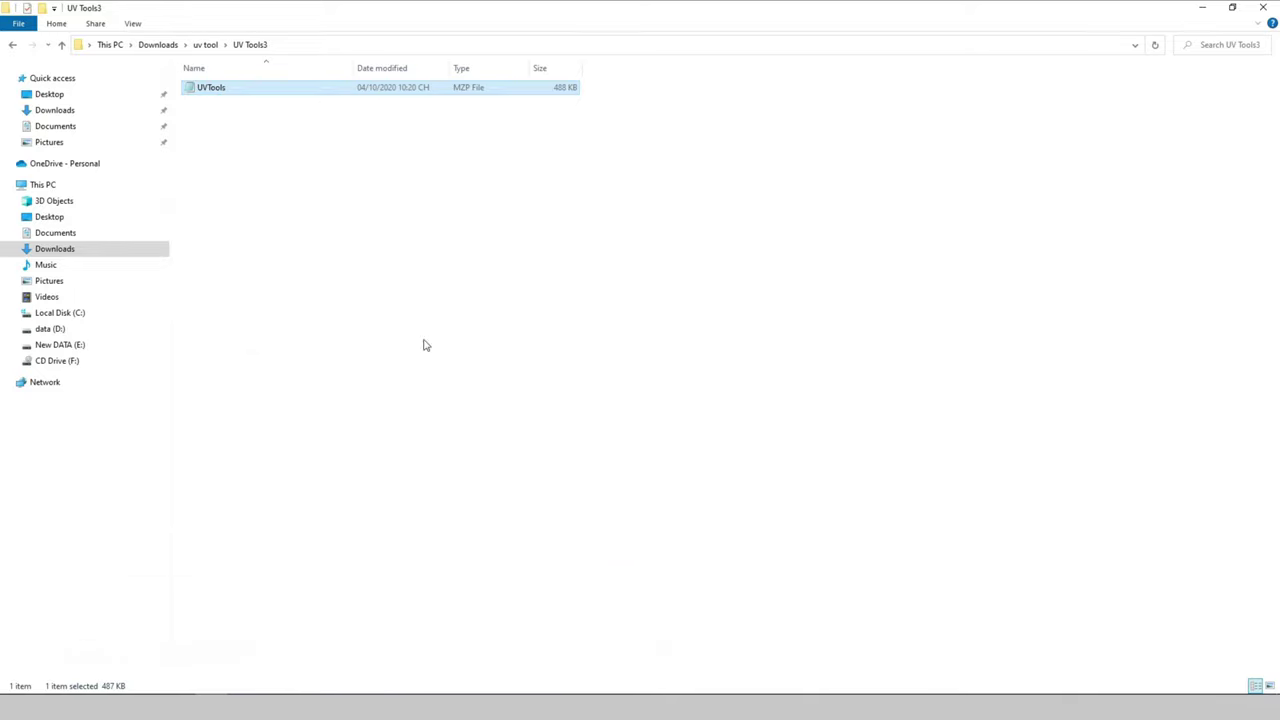
Paste the UVTools file into C:\Program Files\Autodesk\3ds Max 2018\scripts
click(60, 314)
double_click(225, 214)
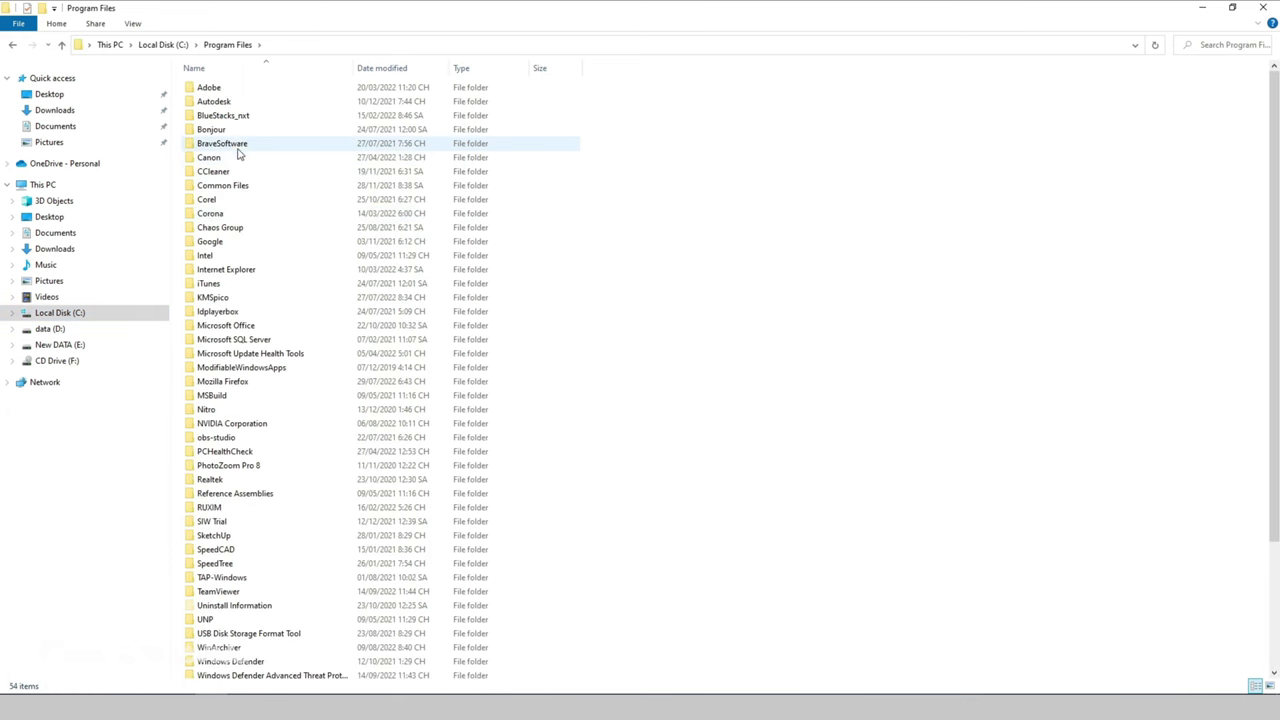
double_click(237, 103)
double_click(240, 89)
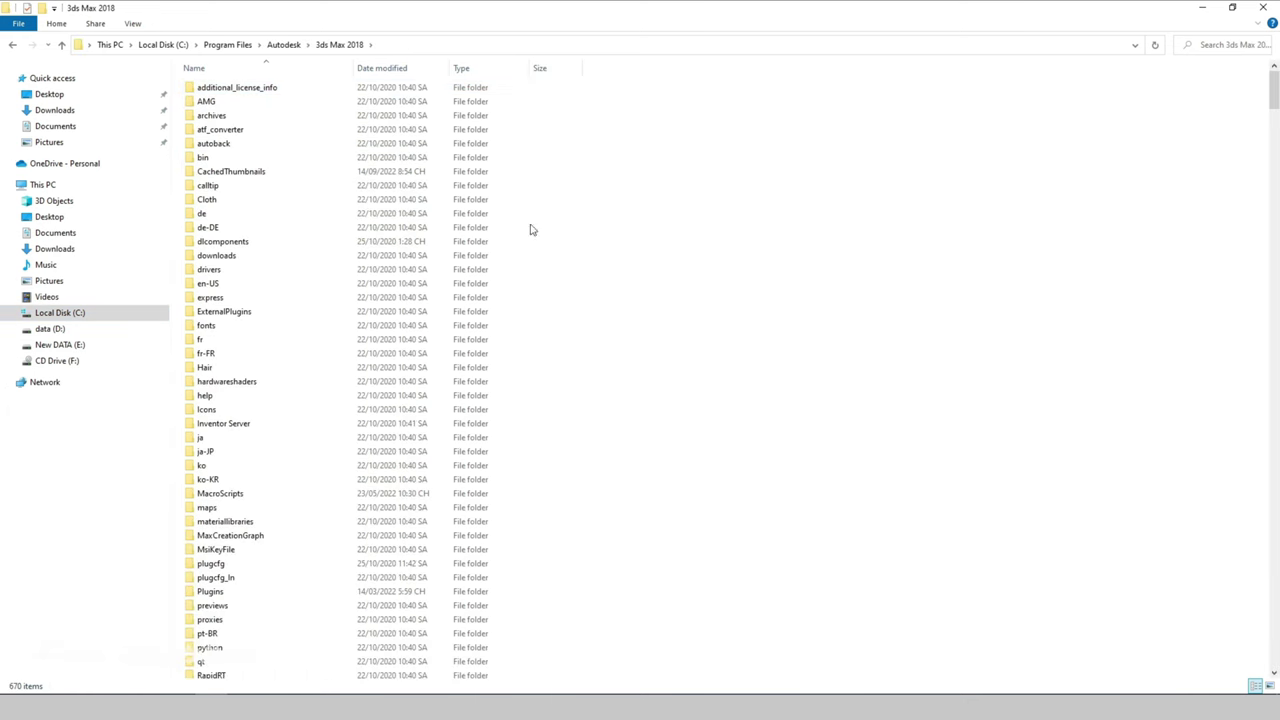
scroll(410, 286, down, 15)
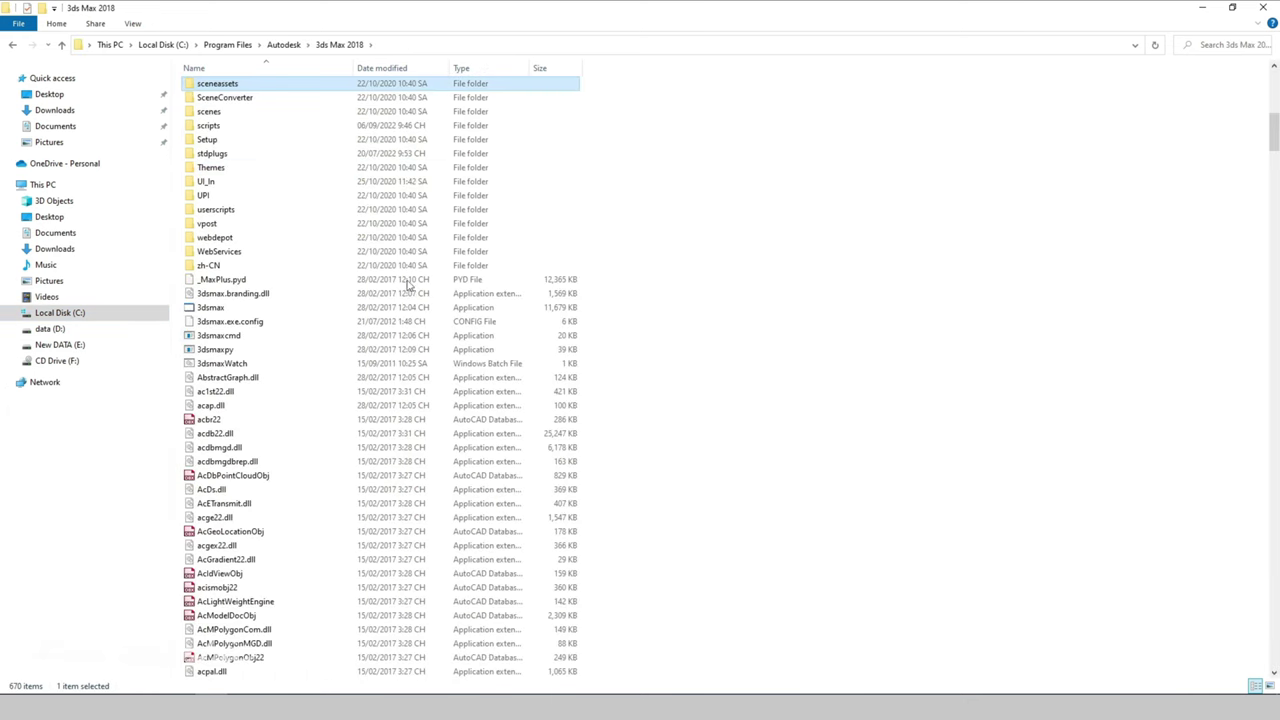
click(212, 127)
double_click(243, 131)
right_click(870, 368)
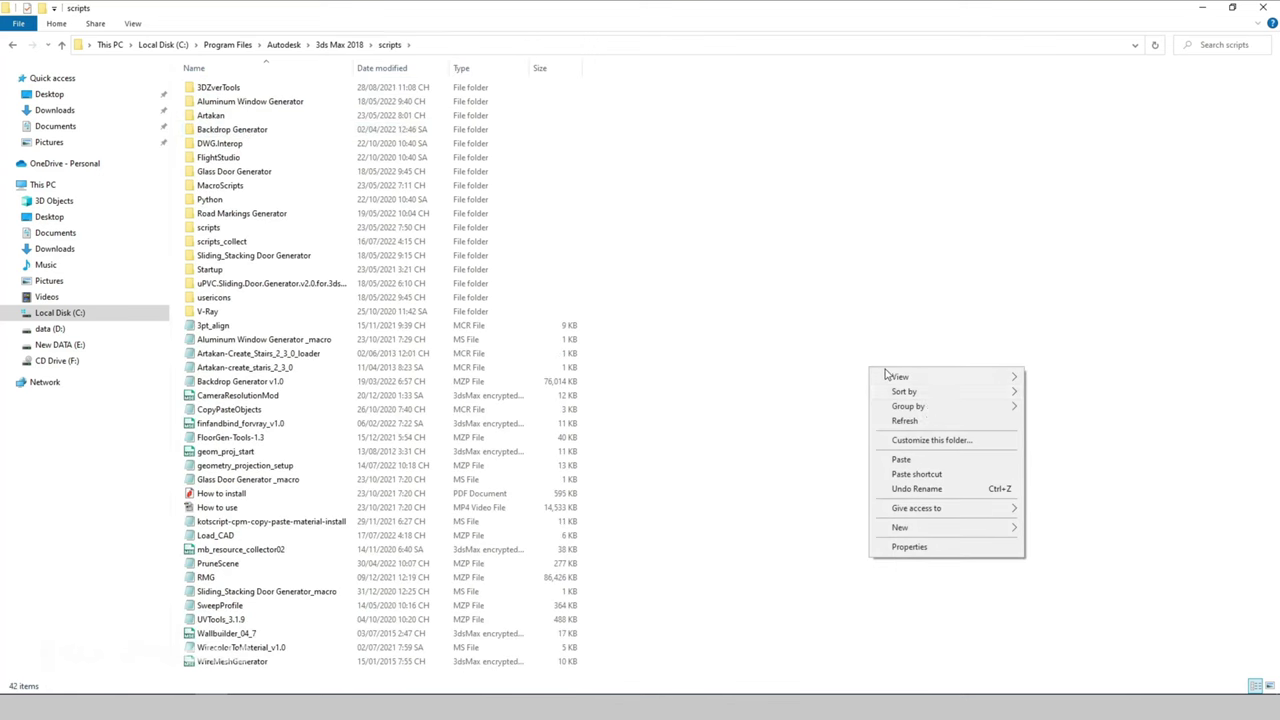
click(926, 460)
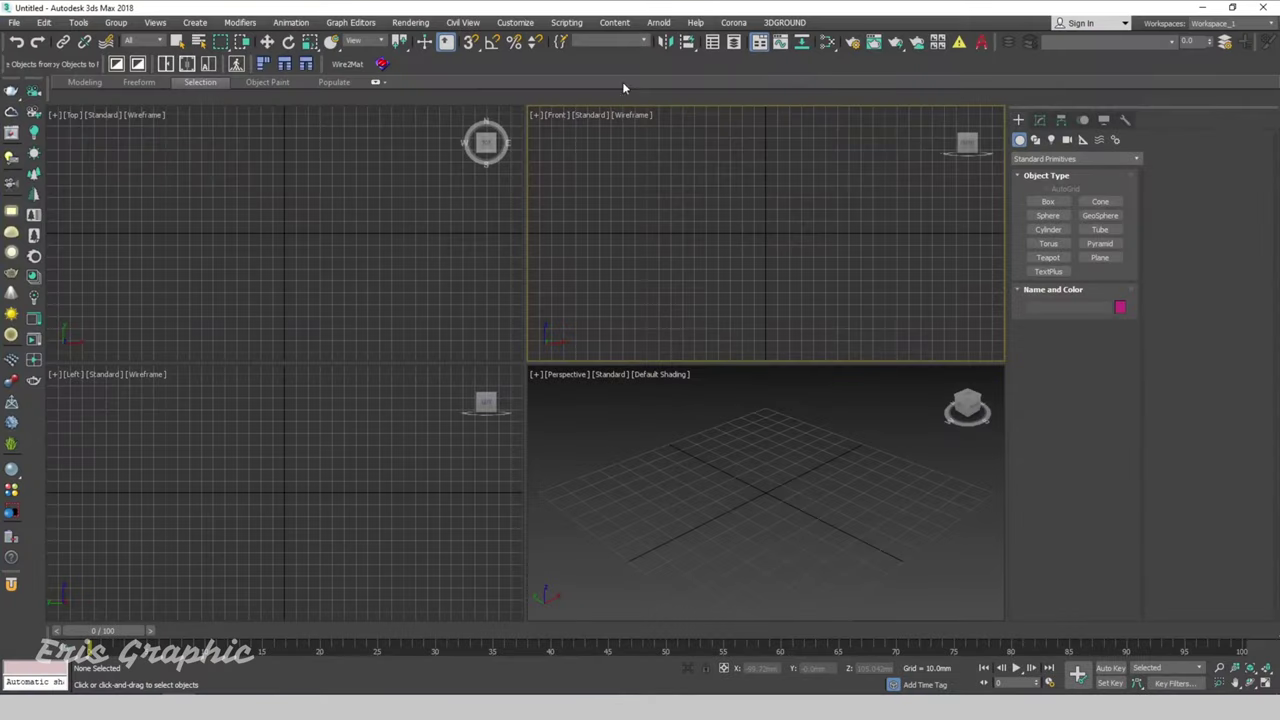
Run the UVTools script from the scripts folder and install UV Tools 3.1.9
click(566, 22)
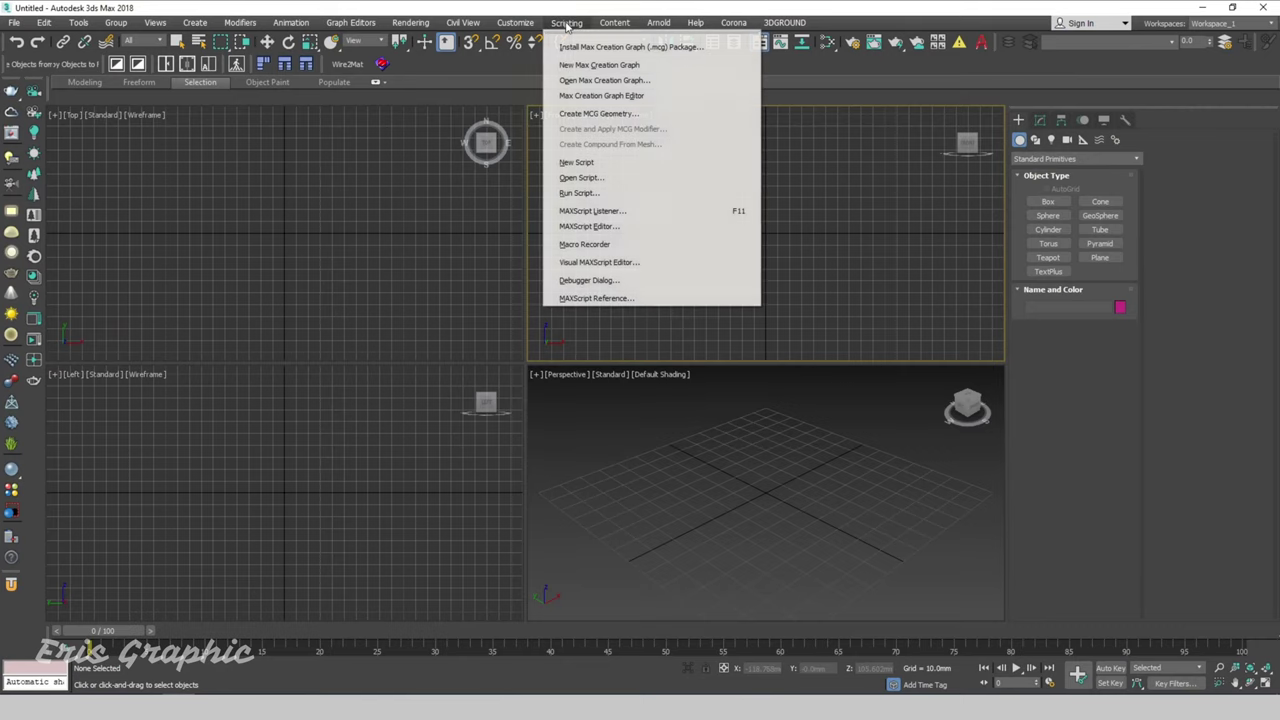
click(650, 195)
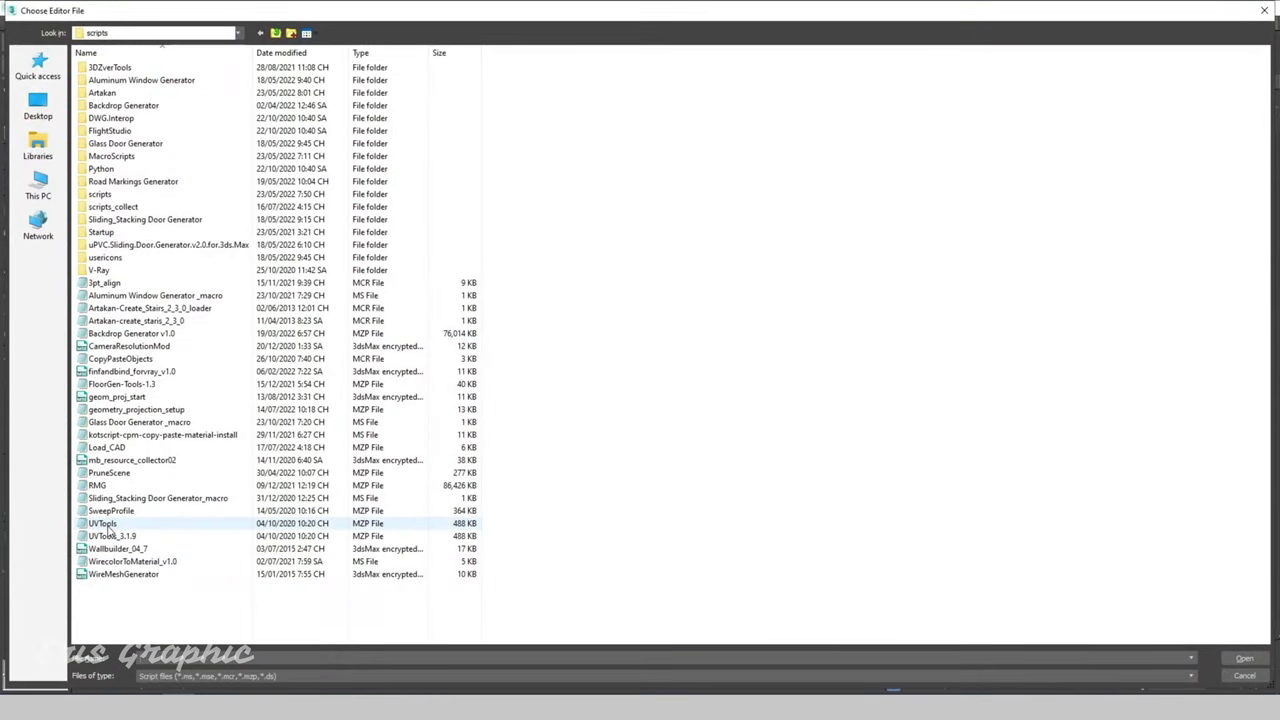
double_click(105, 523)
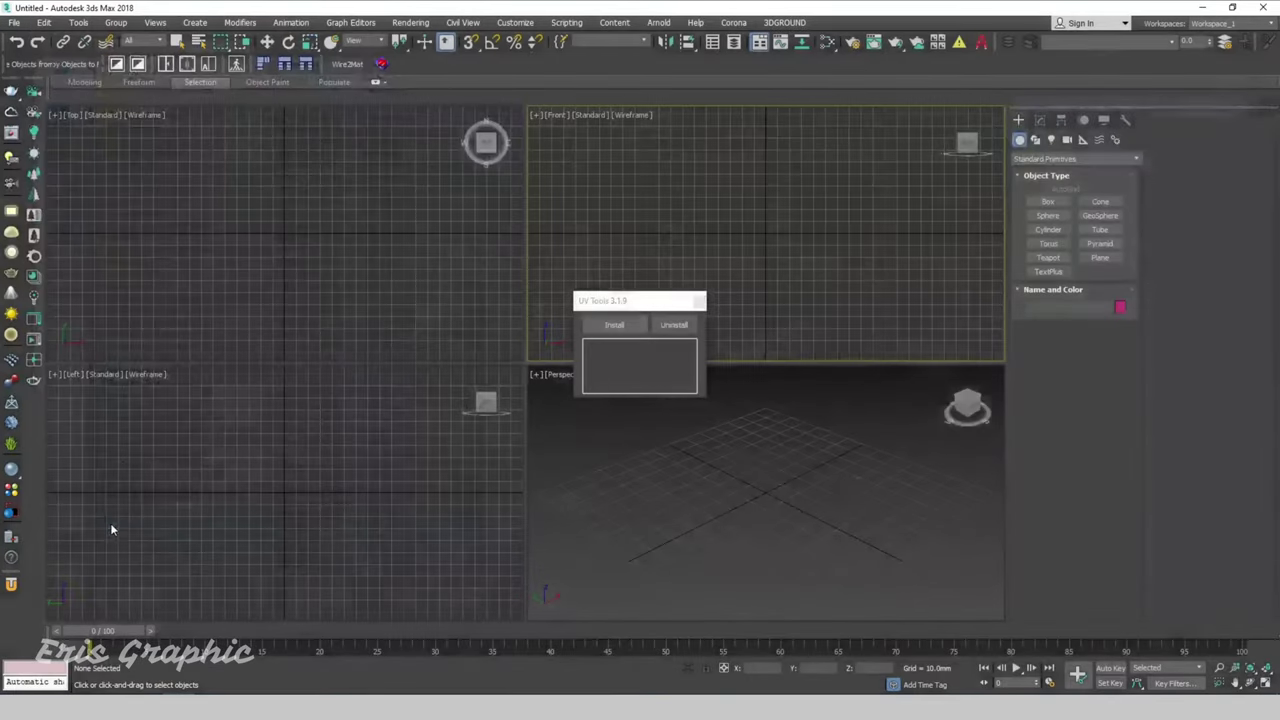
drag(628, 300, 892, 124)
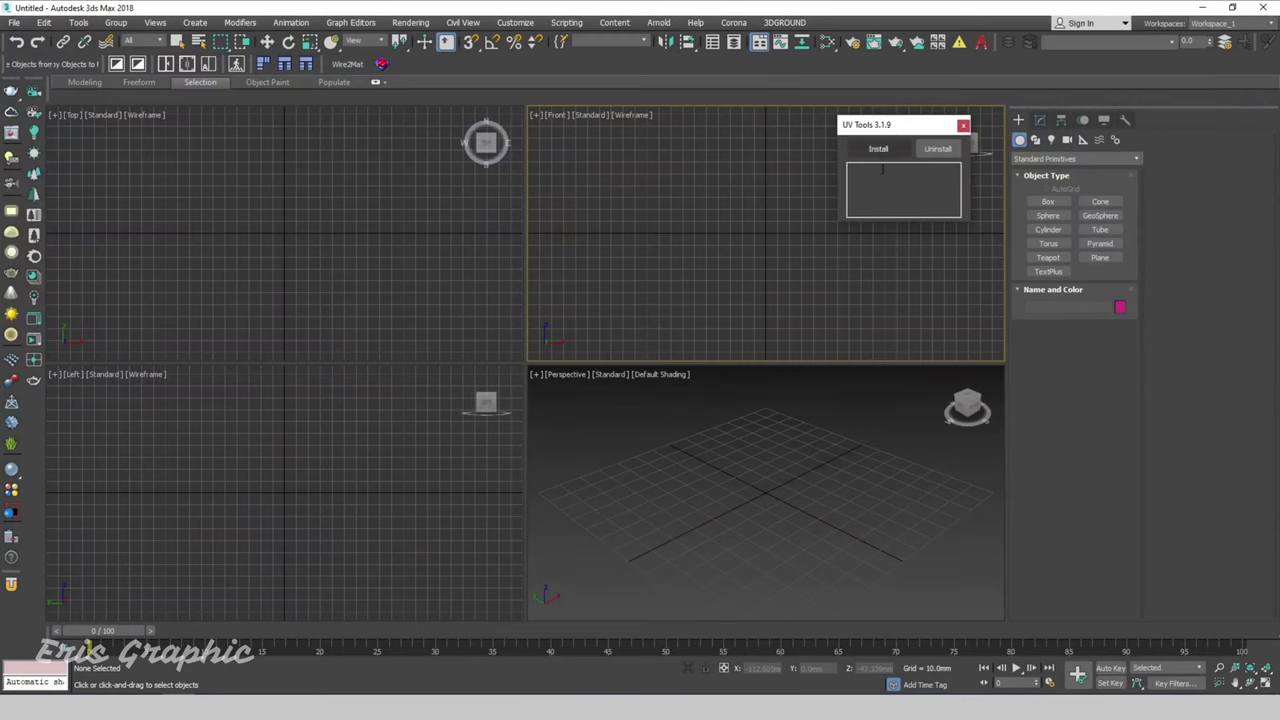
click(879, 149)
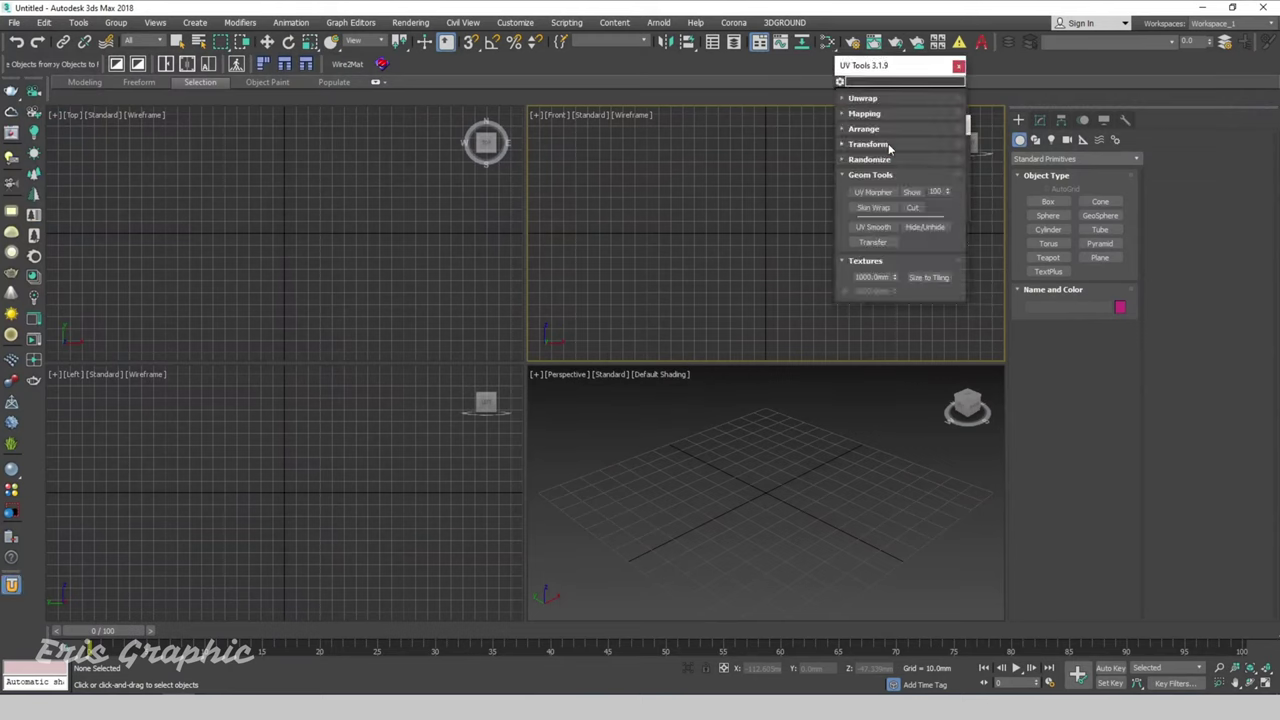
Close the UV Tools panel and the UV Tools installer window
mouse_move(886, 65)
mouse_down()
mouse_move(848, 132)
mouse_move(709, 113)
mouse_up()
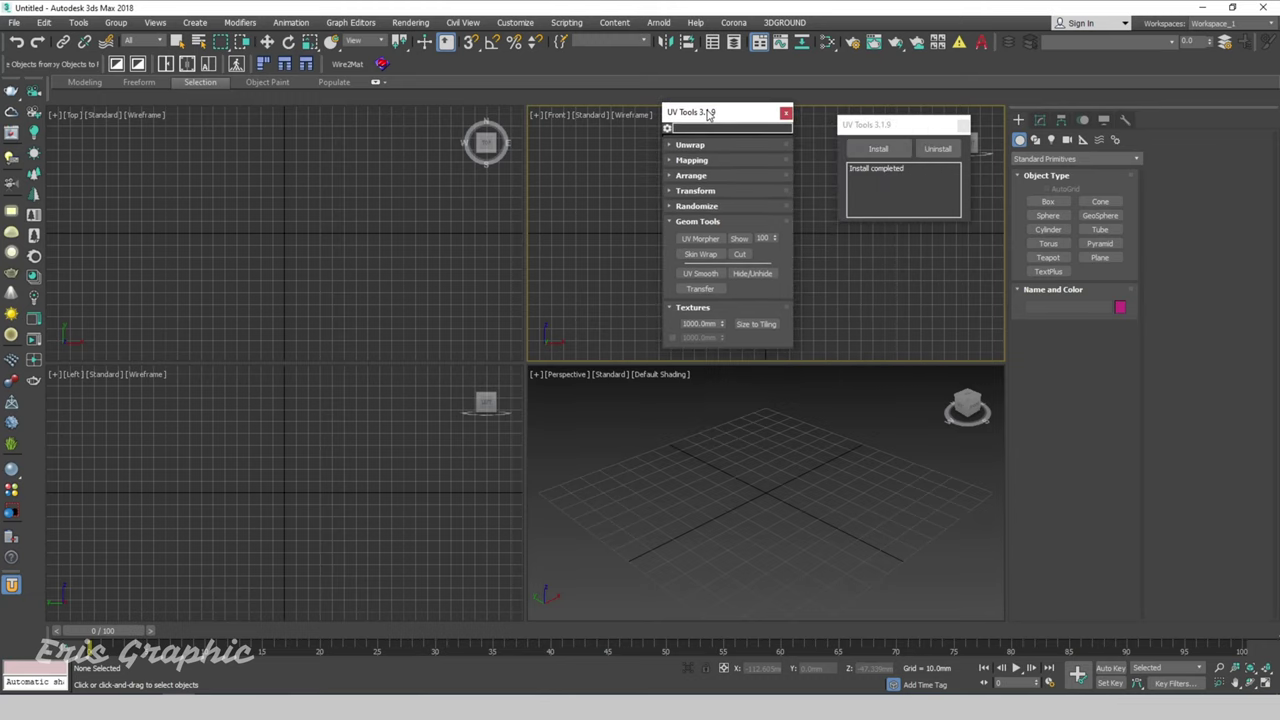
click(786, 113)
click(963, 124)
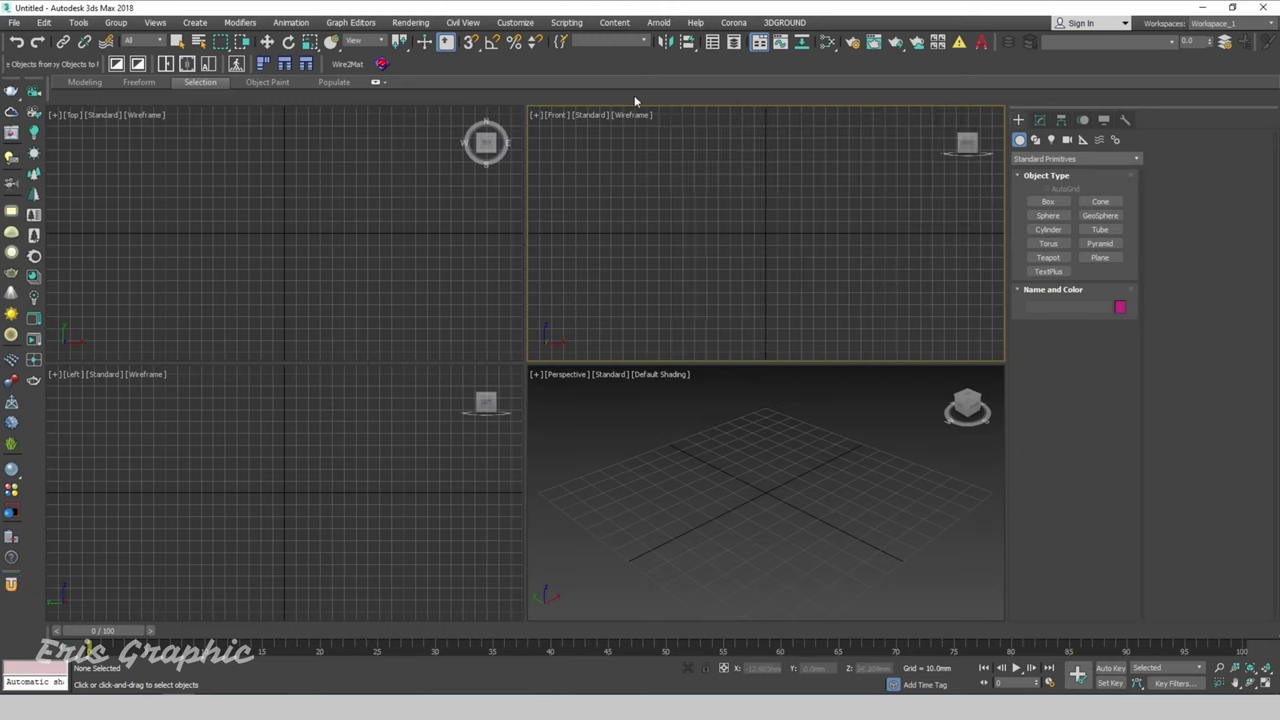
click(527, 22)
In Customize User Interface's Toolbars tab, set the category to All Commands
click(551, 50)
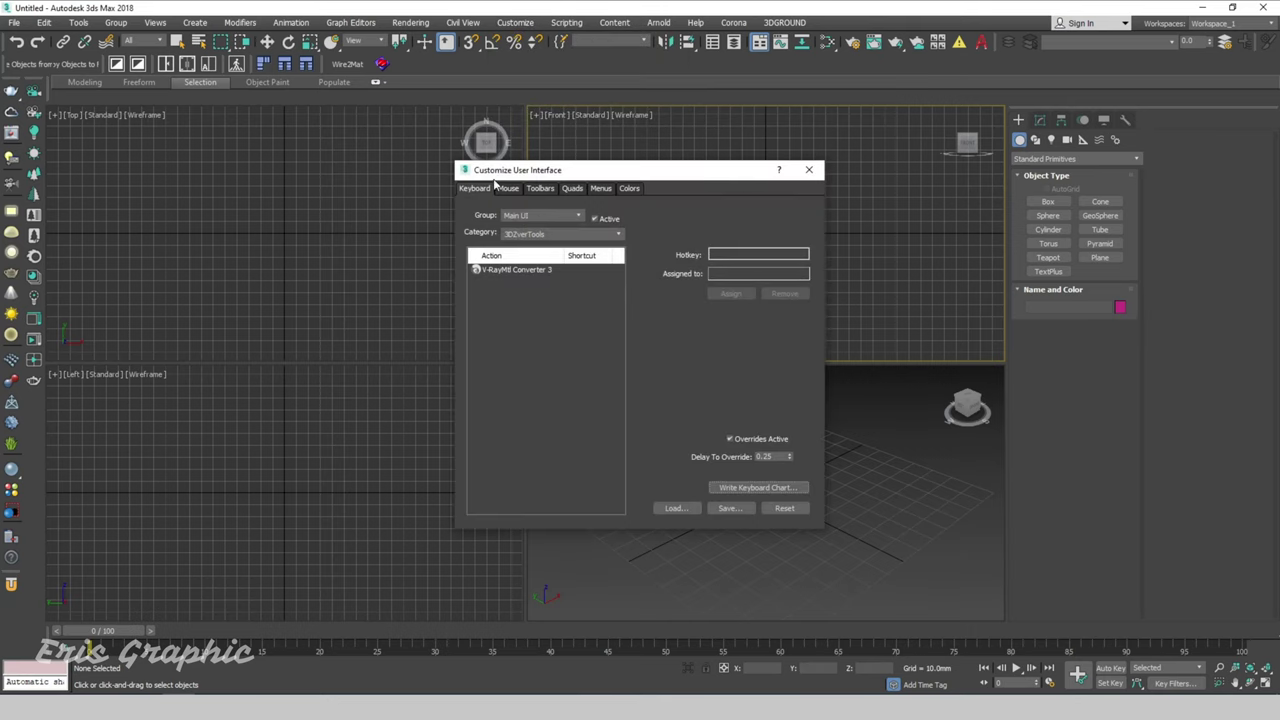
drag(539, 169, 507, 159)
click(510, 178)
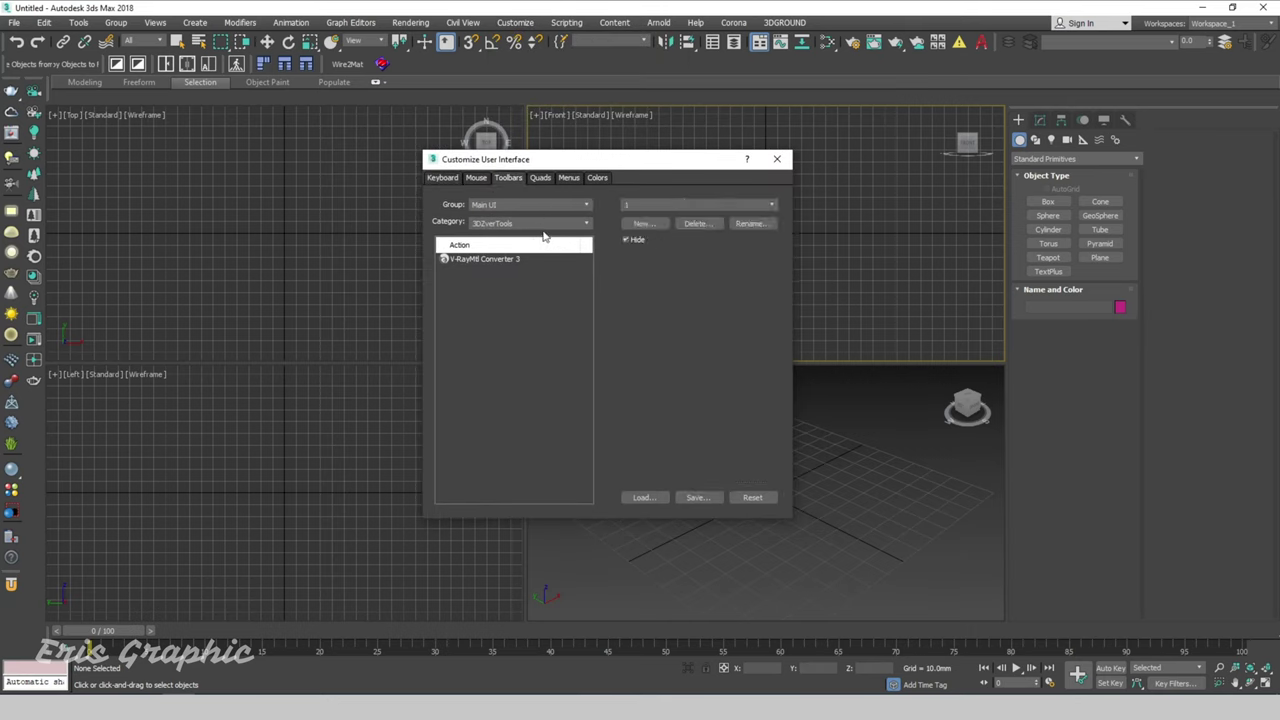
click(542, 224)
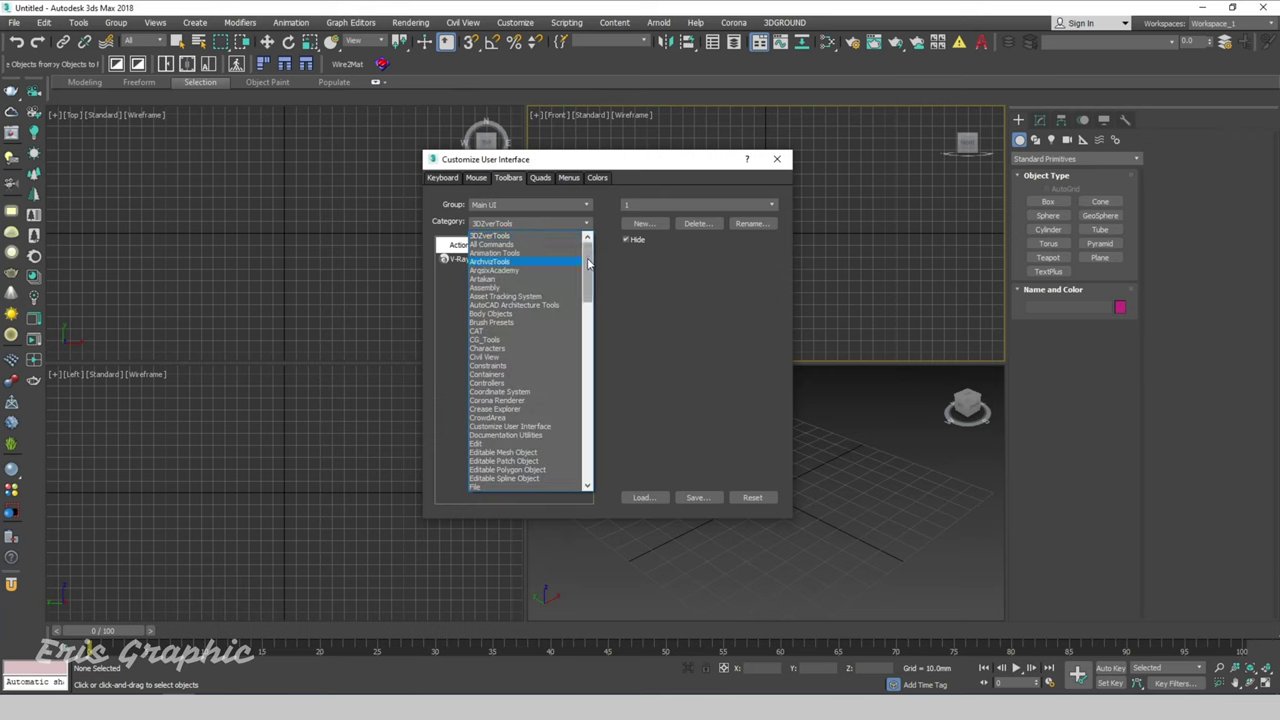
drag(588, 263, 590, 298)
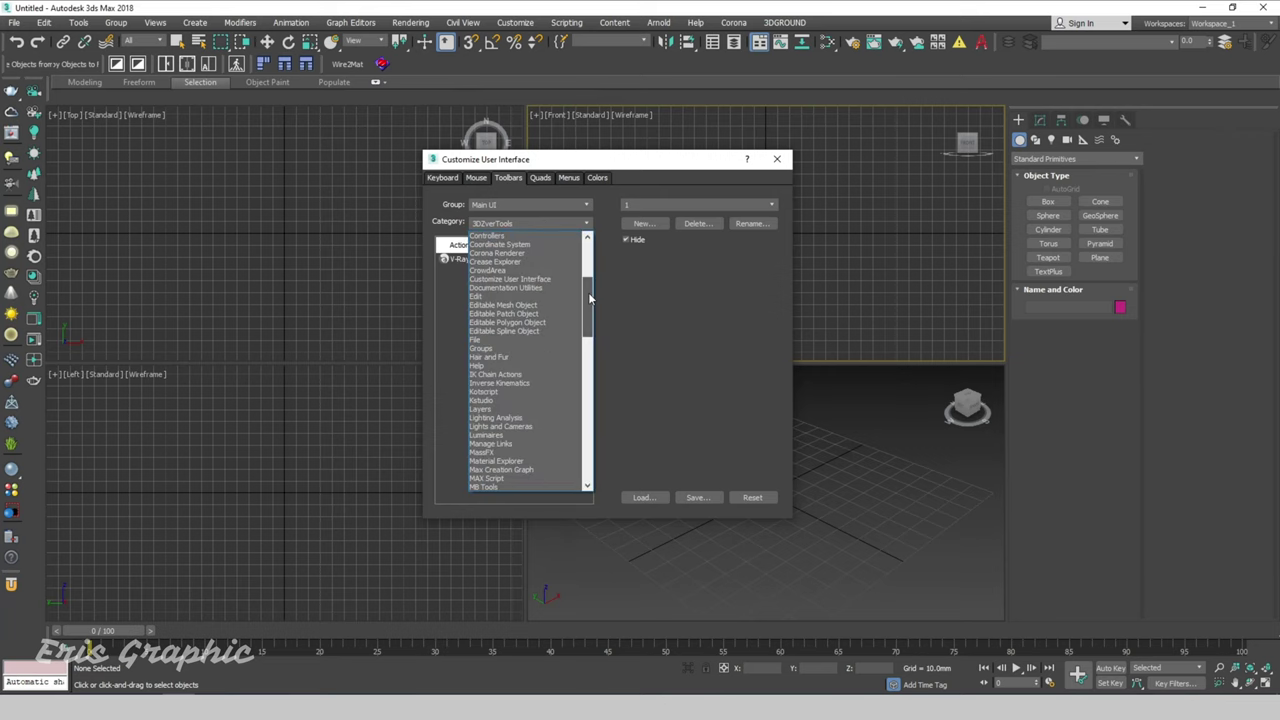
click(523, 393)
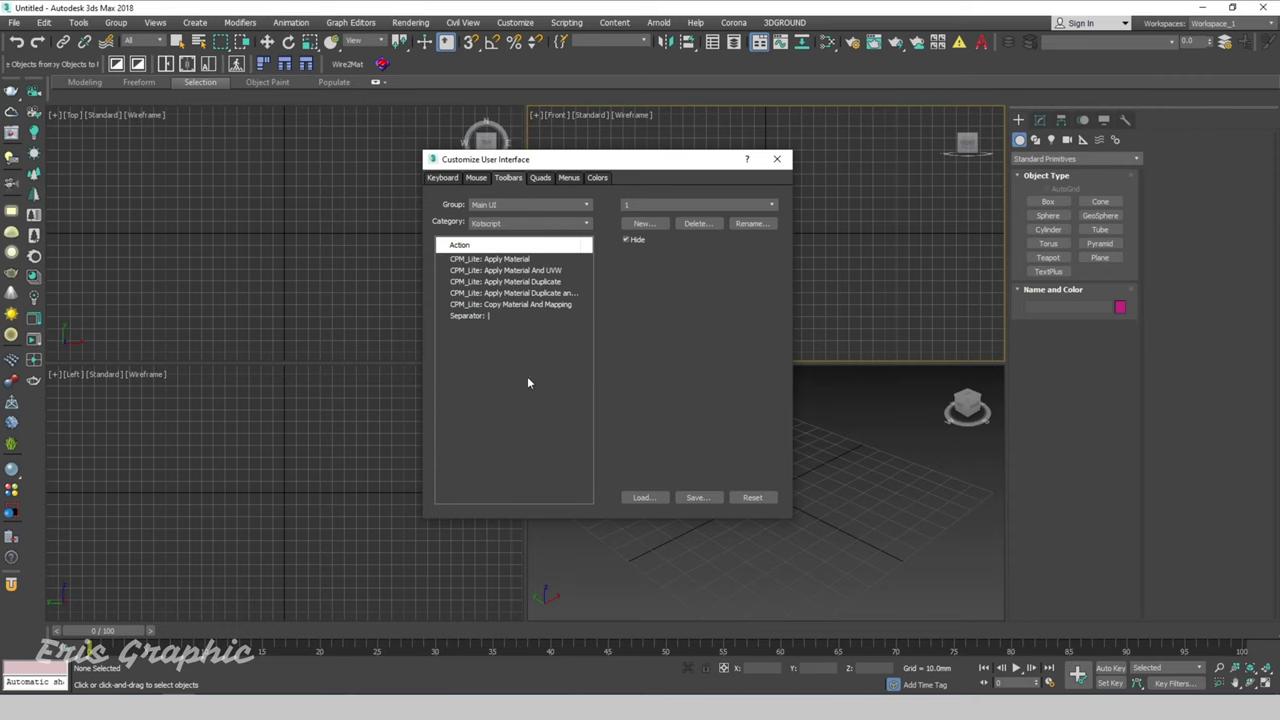
click(587, 224)
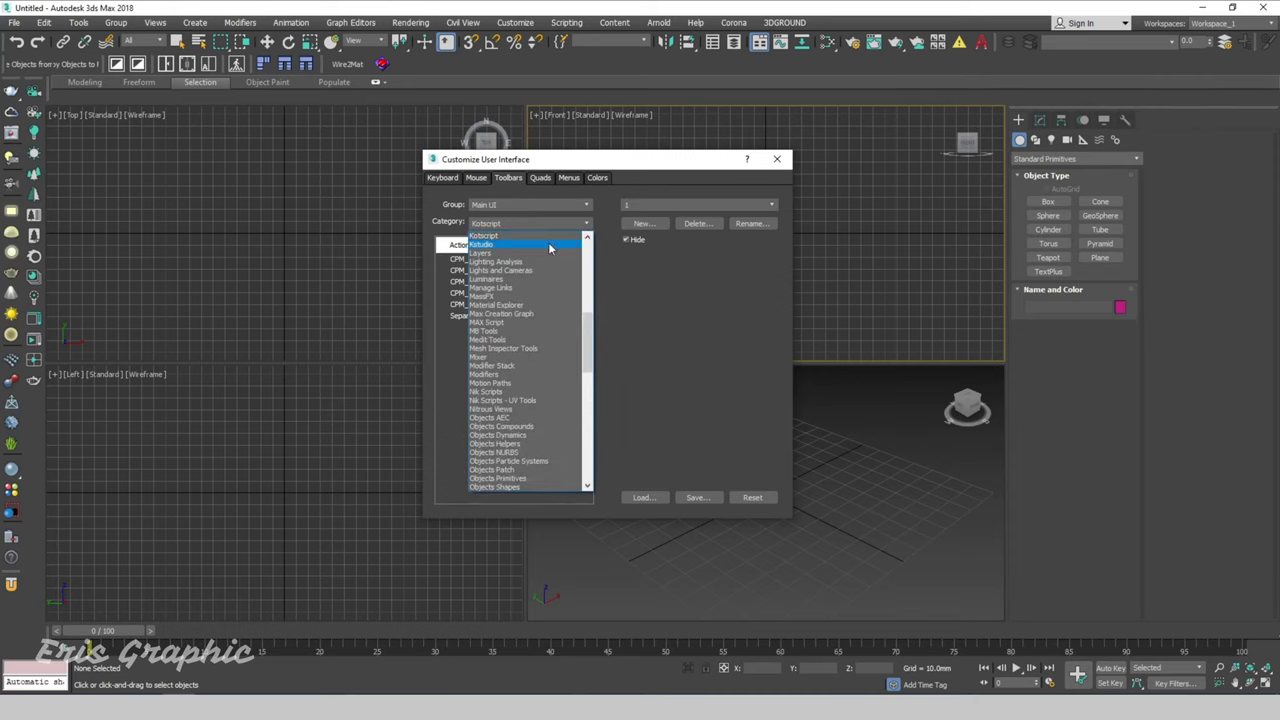
click(549, 245)
click(586, 223)
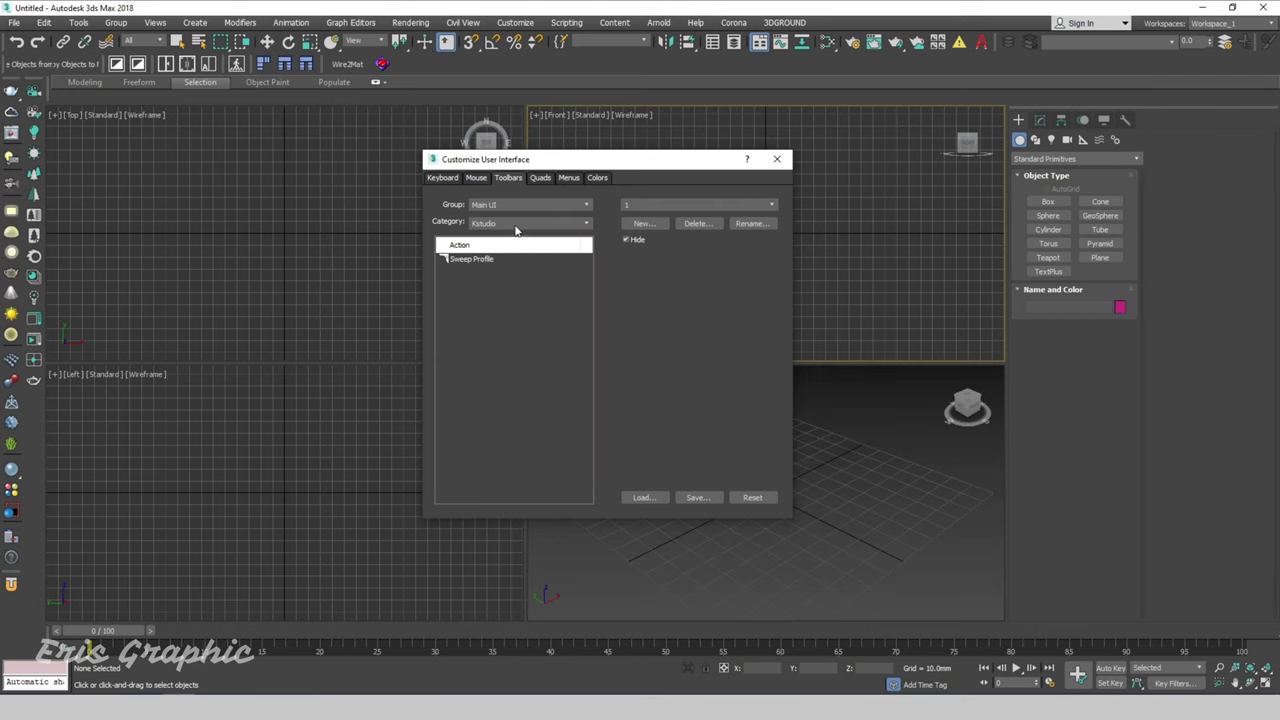
drag(587, 323, 587, 245)
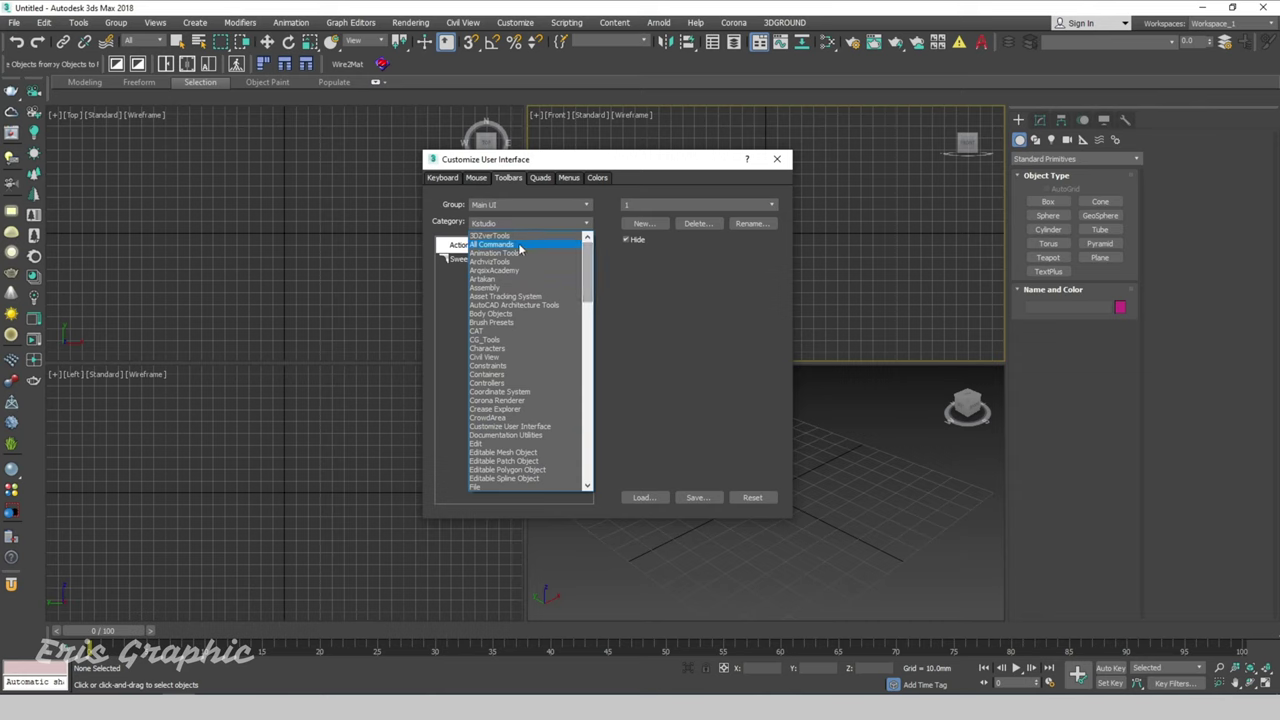
key(Return)
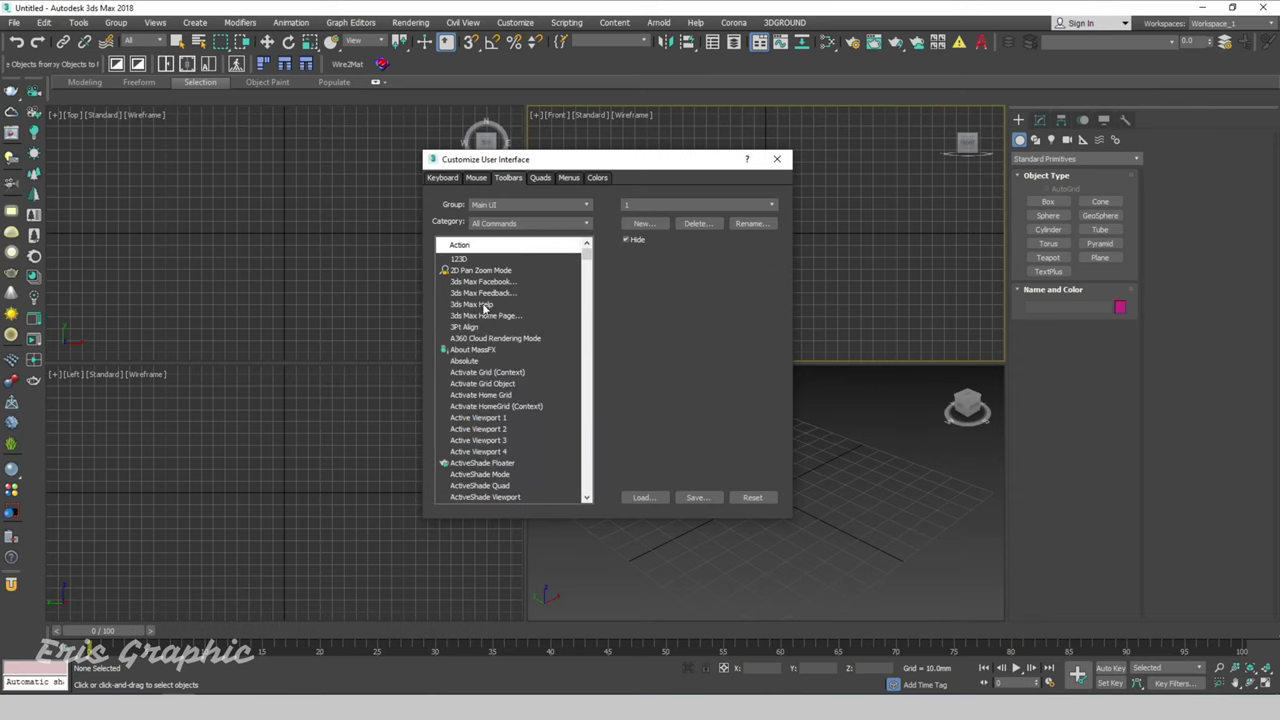
Select the UVTools__Open UV Tools UI action in the Action list
click(485, 305)
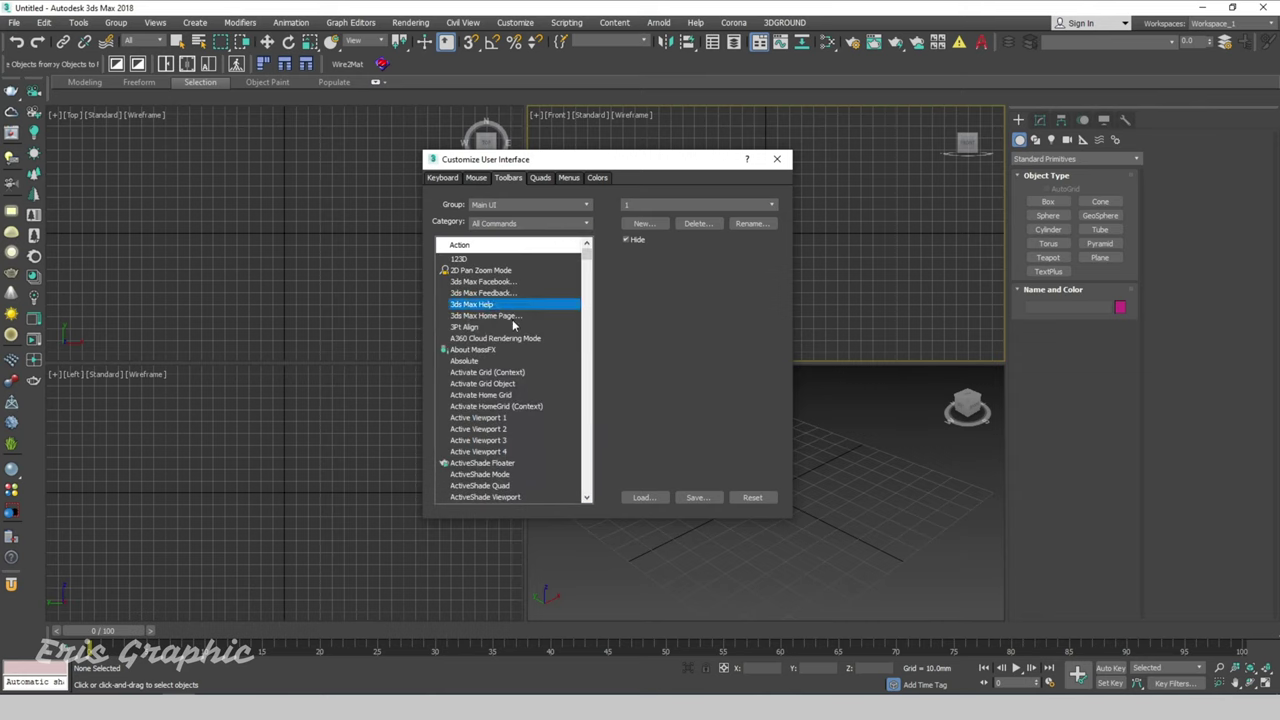
key(u)
key(Down)
key(Down)
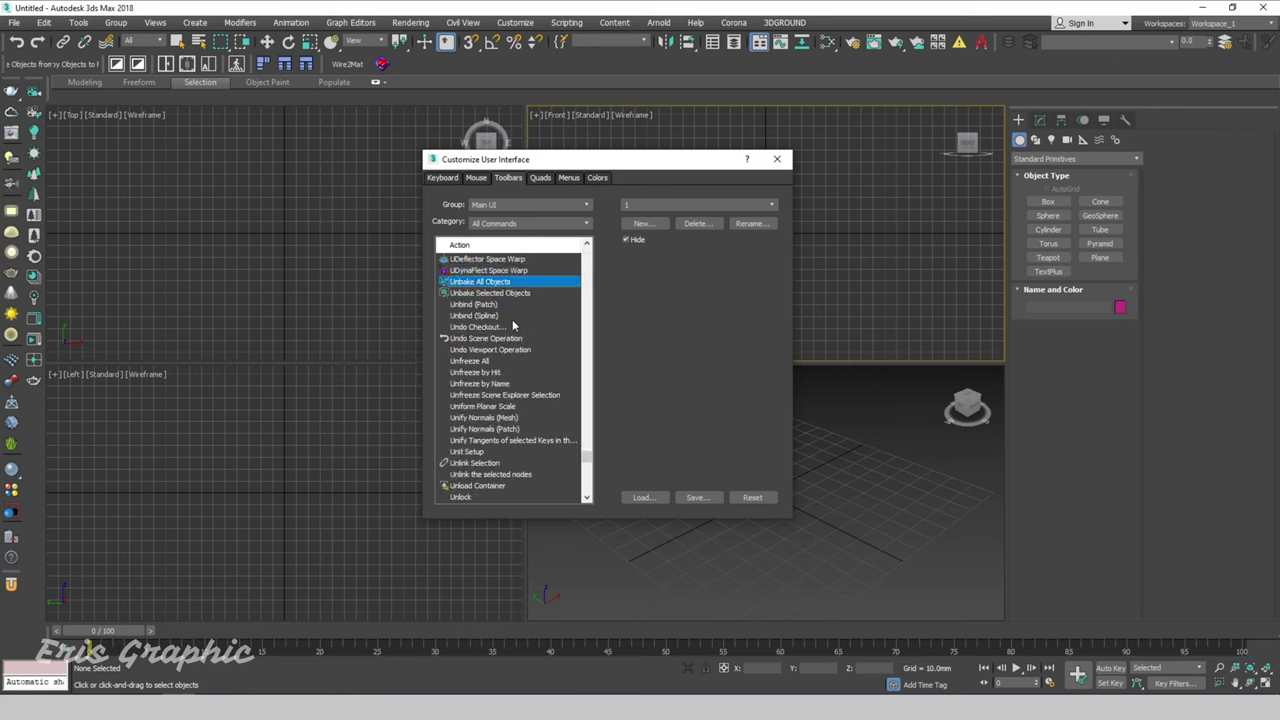
key(Down)
key(Down)
scroll(530, 360, down, 2)
scroll(537, 386, down, 1)
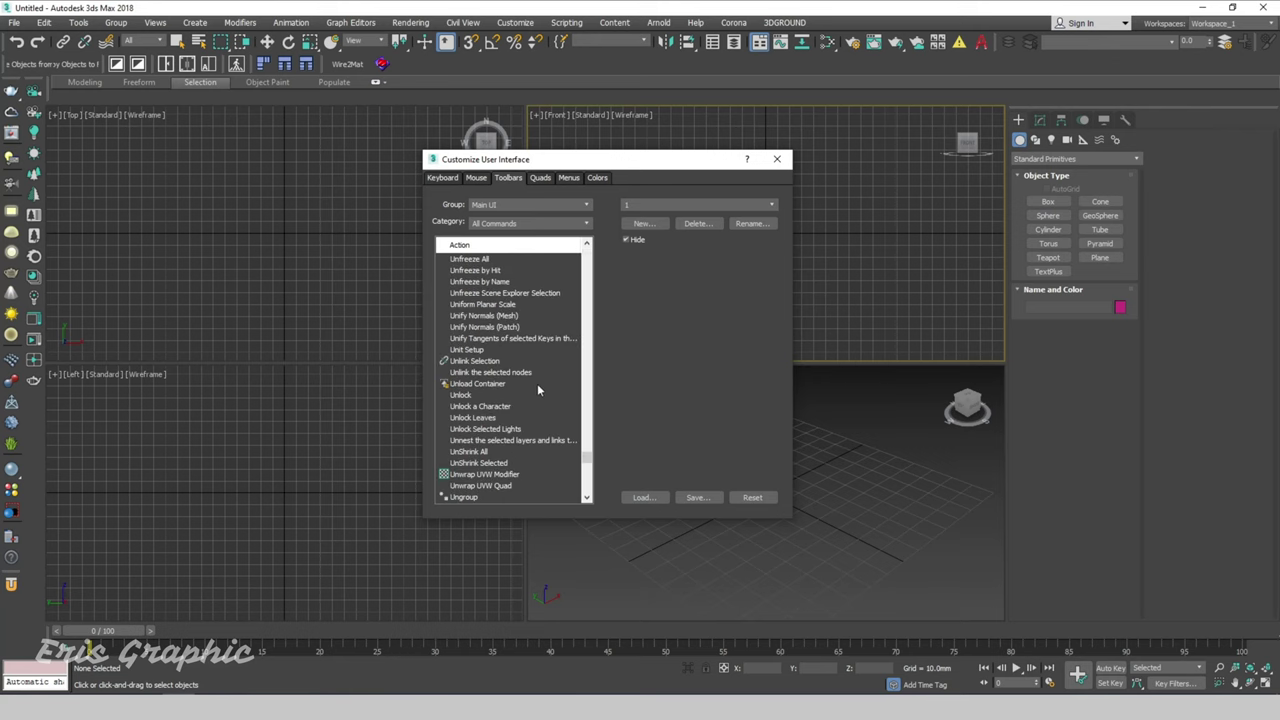
scroll(537, 389, down, 5)
scroll(537, 389, down, 4)
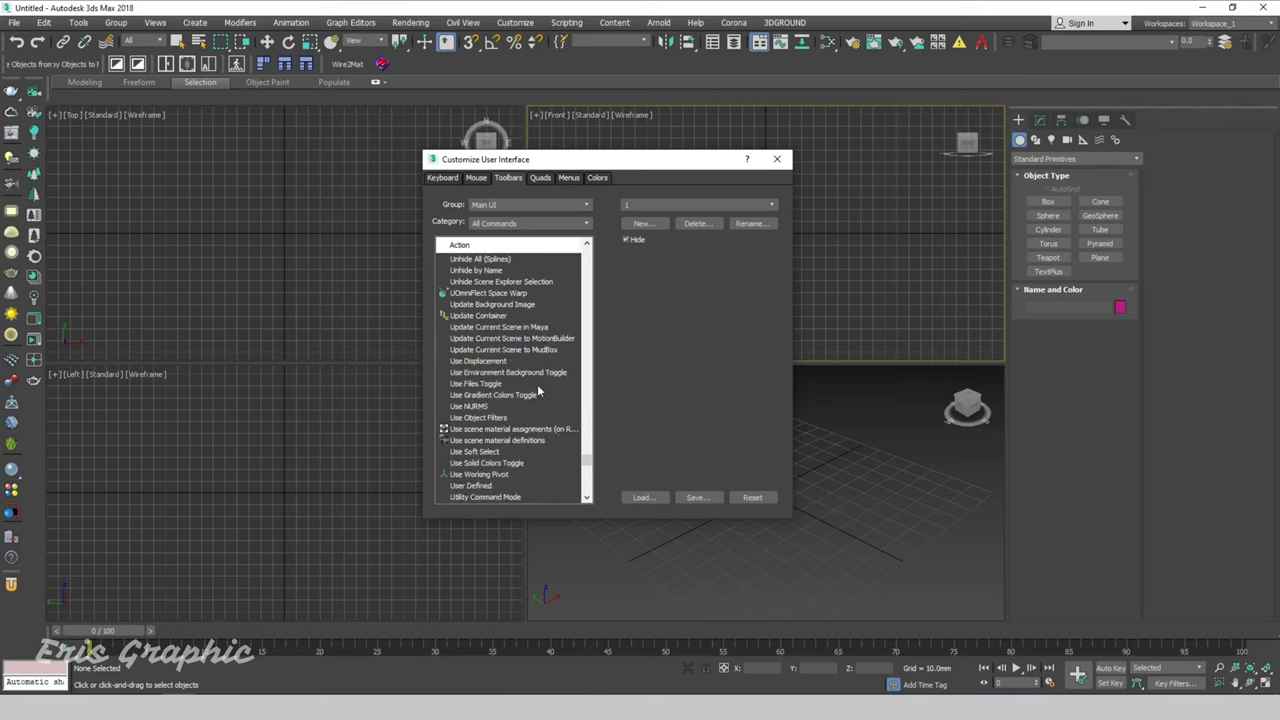
scroll(537, 384, down, 4)
scroll(537, 384, down, 6)
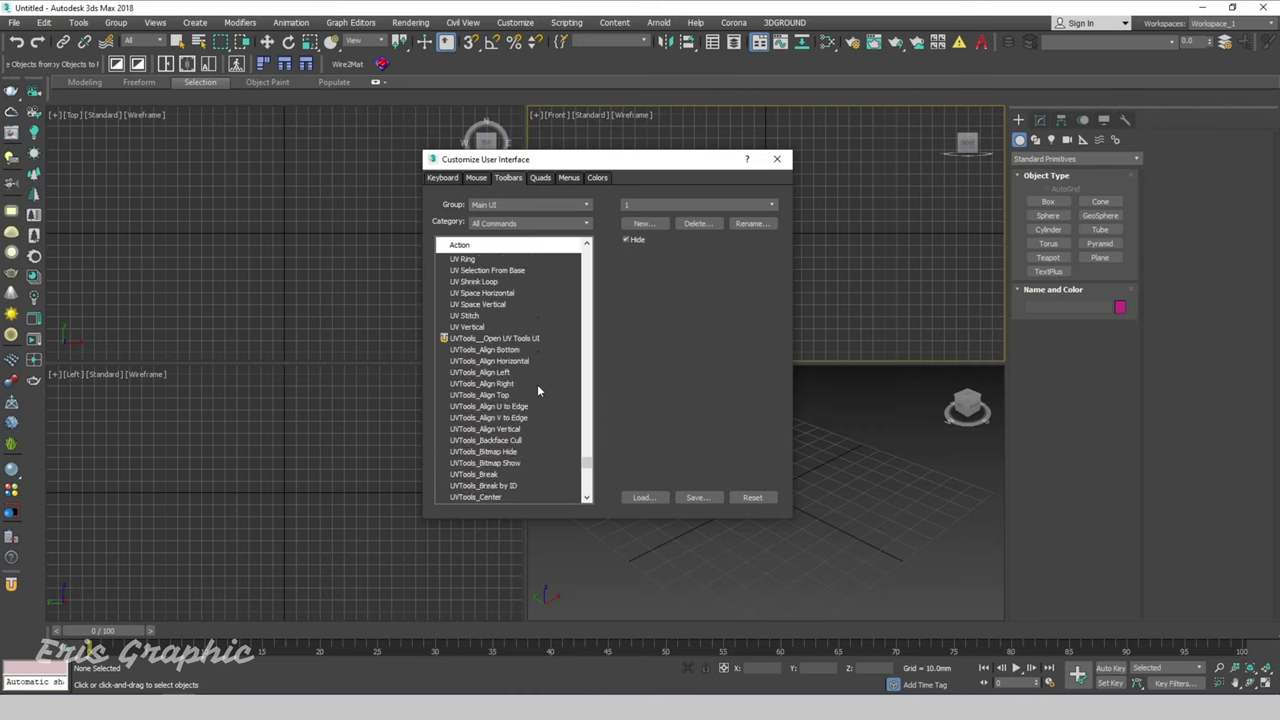
click(490, 342)
drag(620, 165, 446, 163)
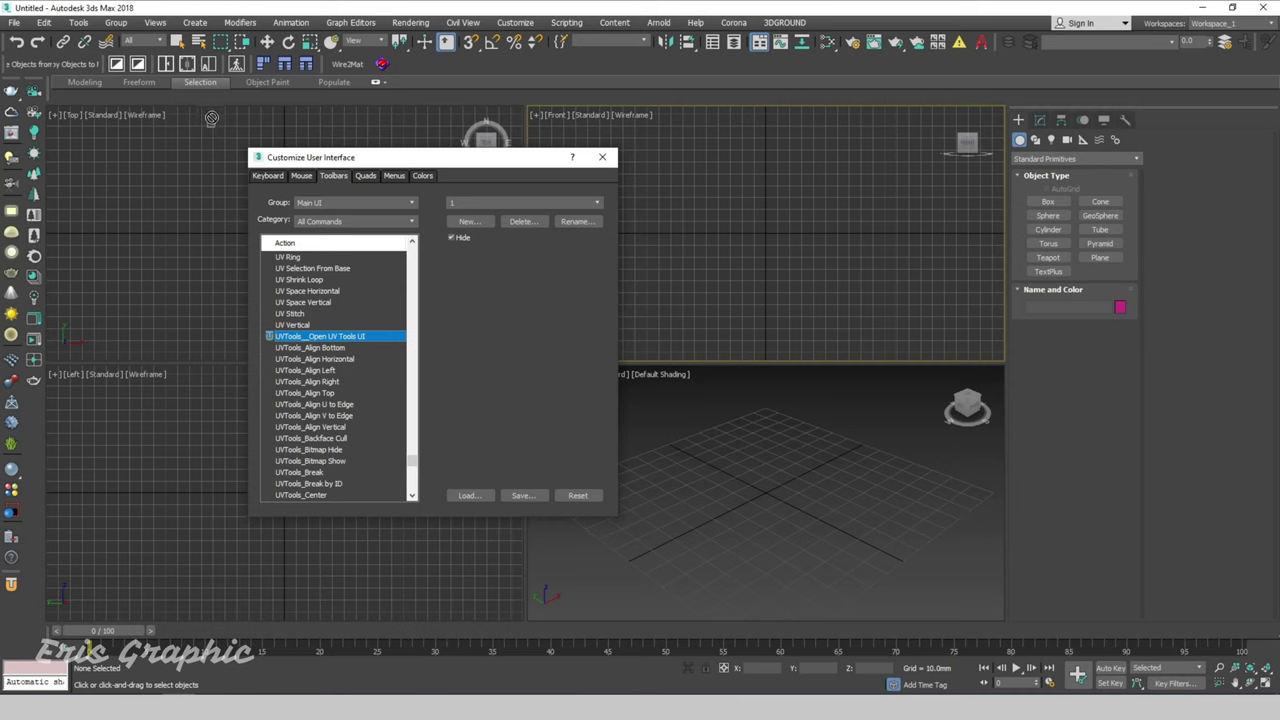
Create a docked toolbar 'UT' with the Open UV Tools UI button, then maximize the Top viewport
click(472, 221)
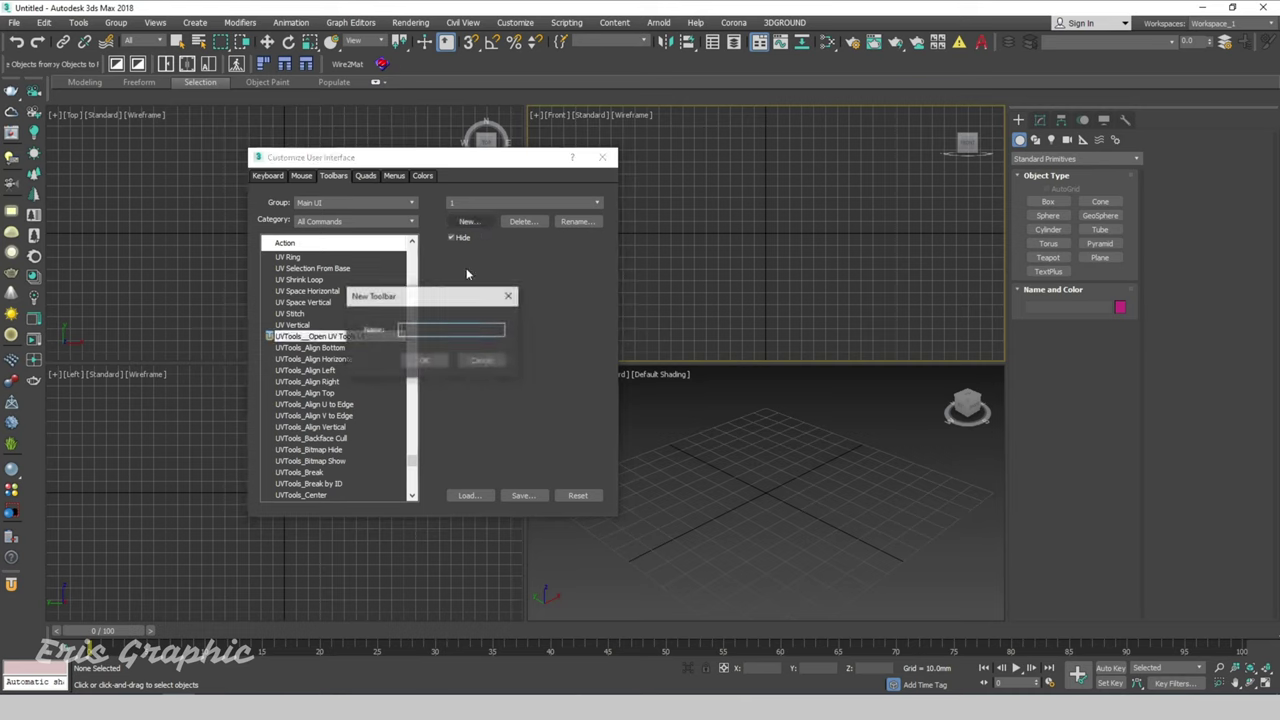
text(UT)
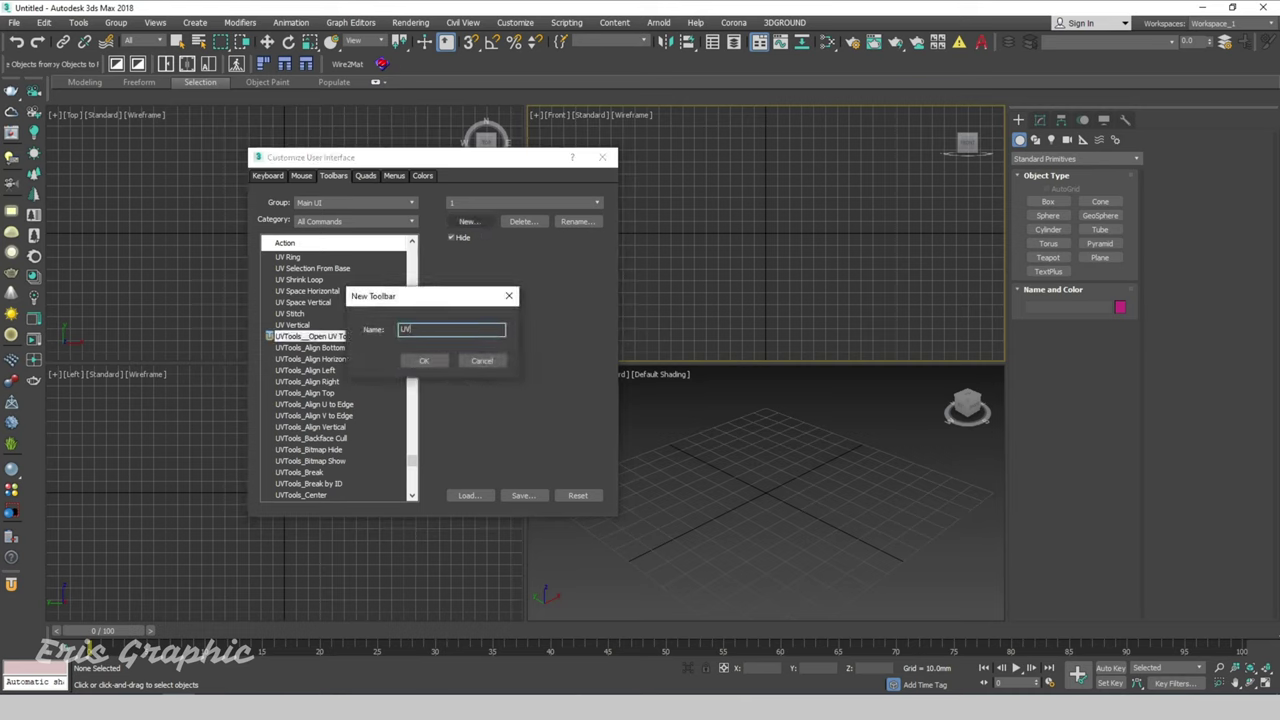
key(Return)
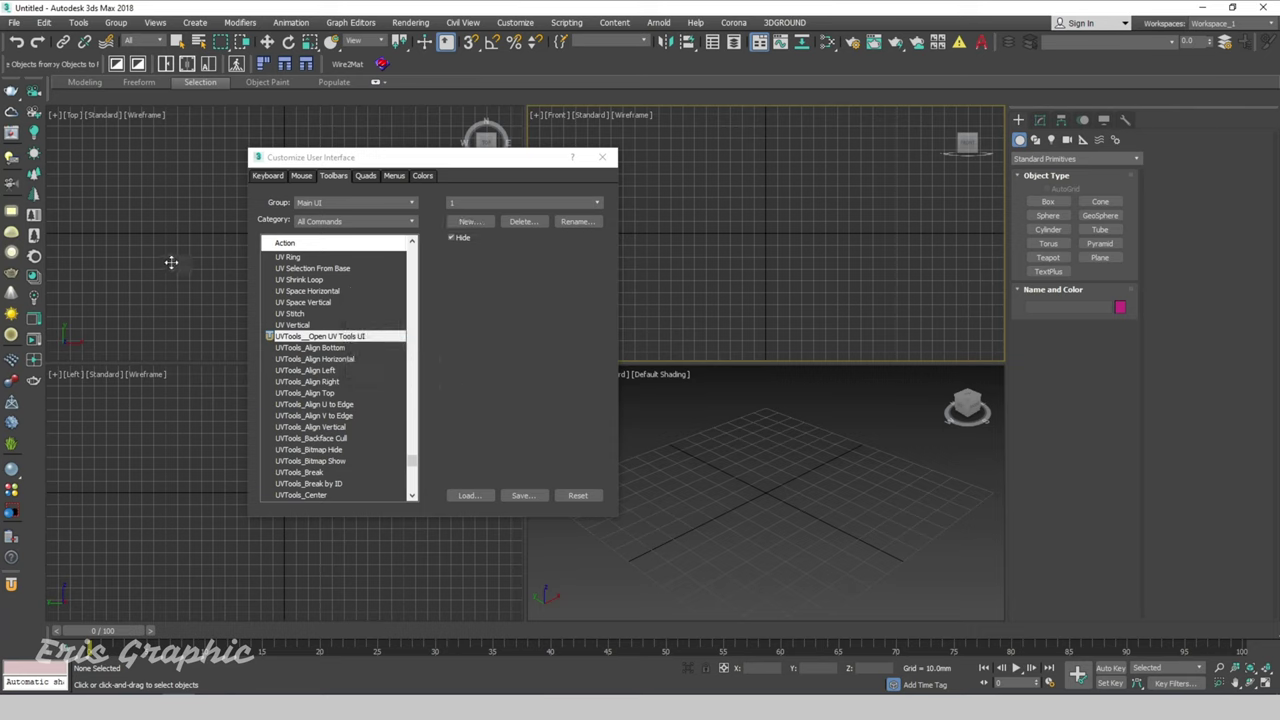
drag(182, 258, 415, 67)
click(602, 157)
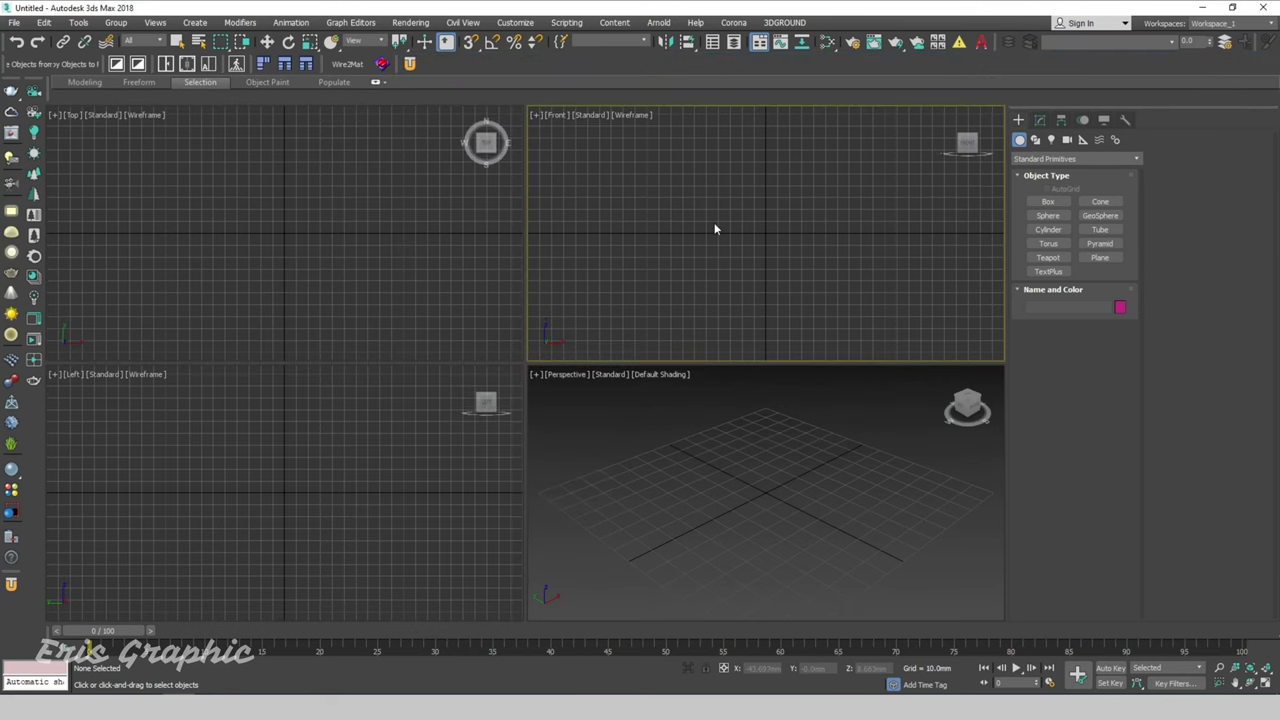
key(alt+w)
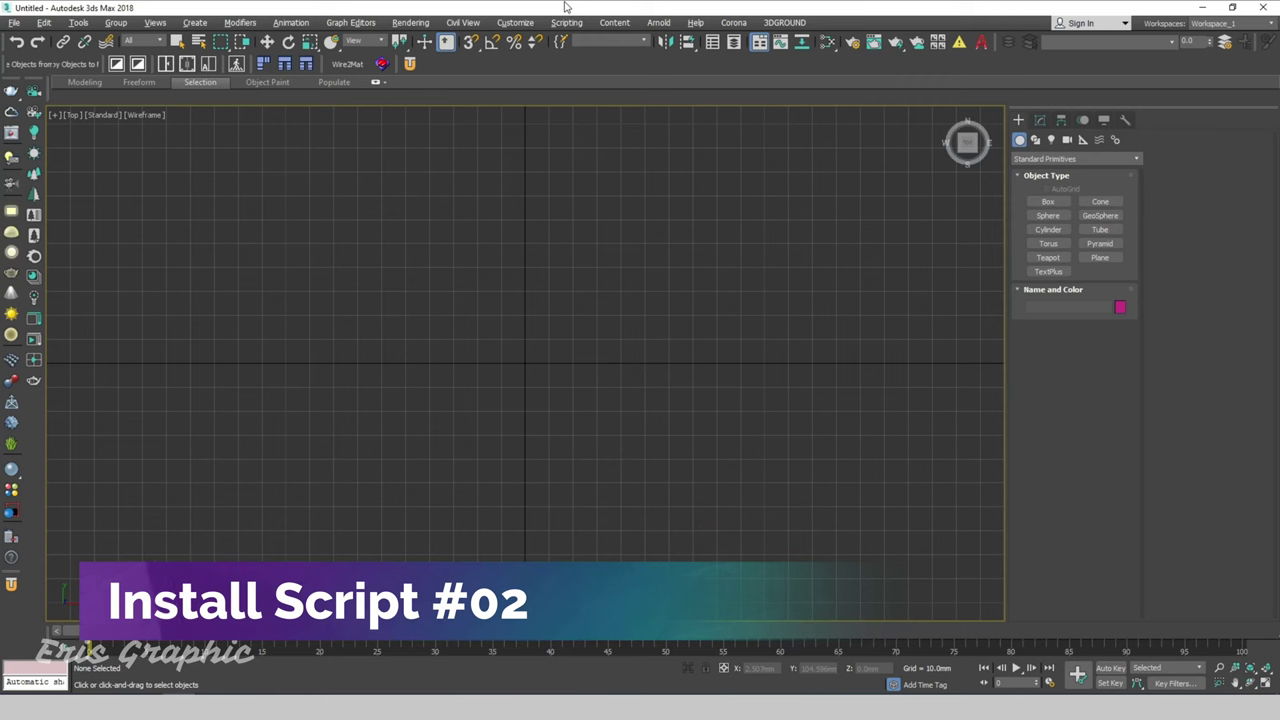
Snap 3ds Max right and show Downloads > uv tool > UV Tools3 beside it, UVTools selected
key(super+Right)
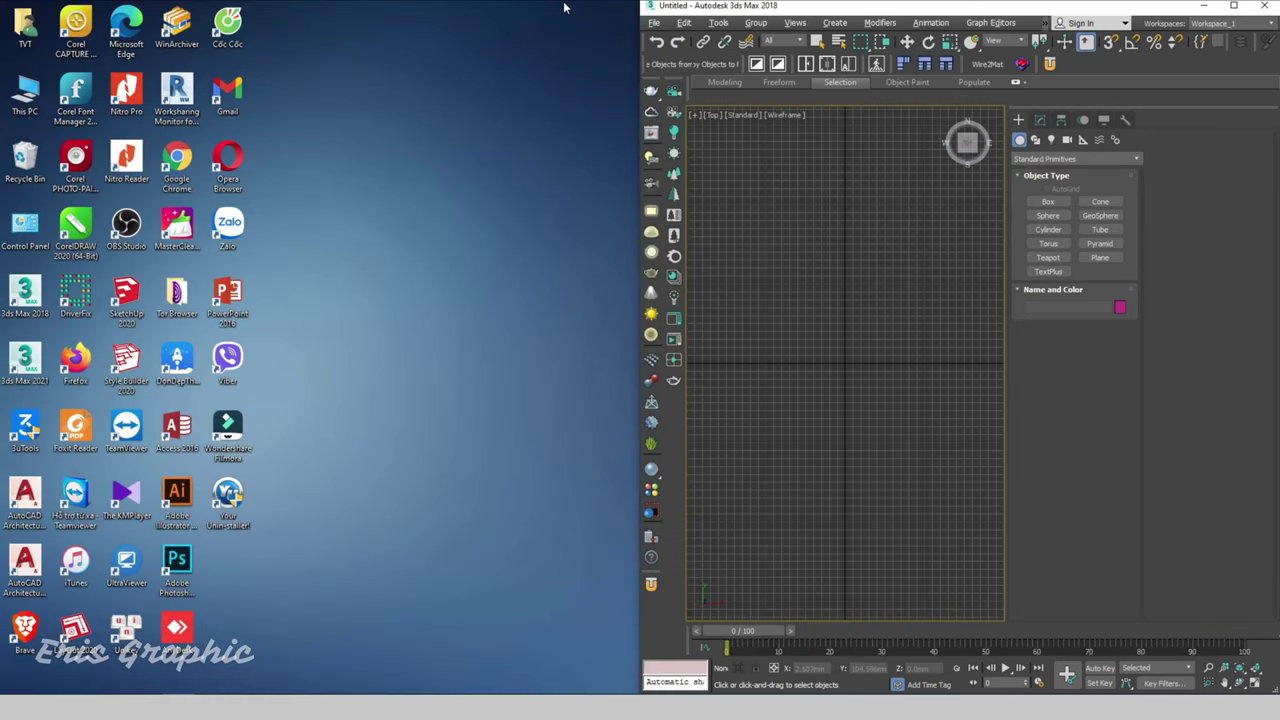
double_click(26, 94)
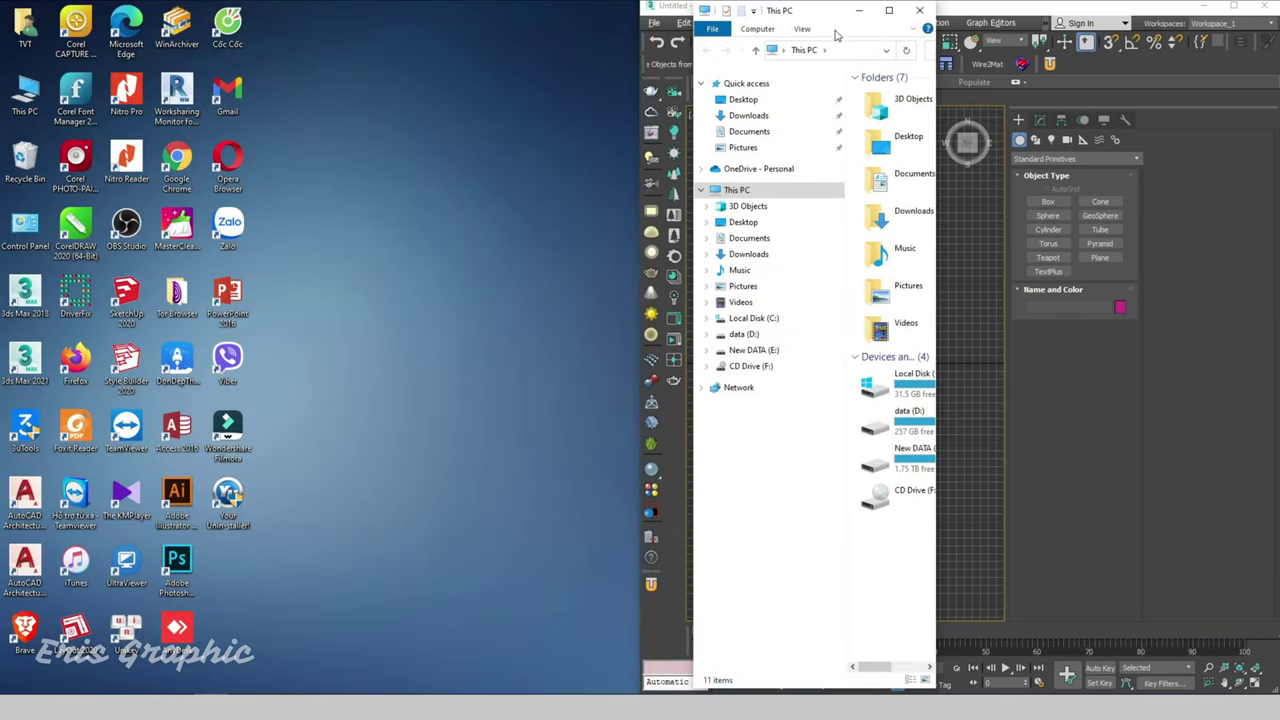
double_click(827, 15)
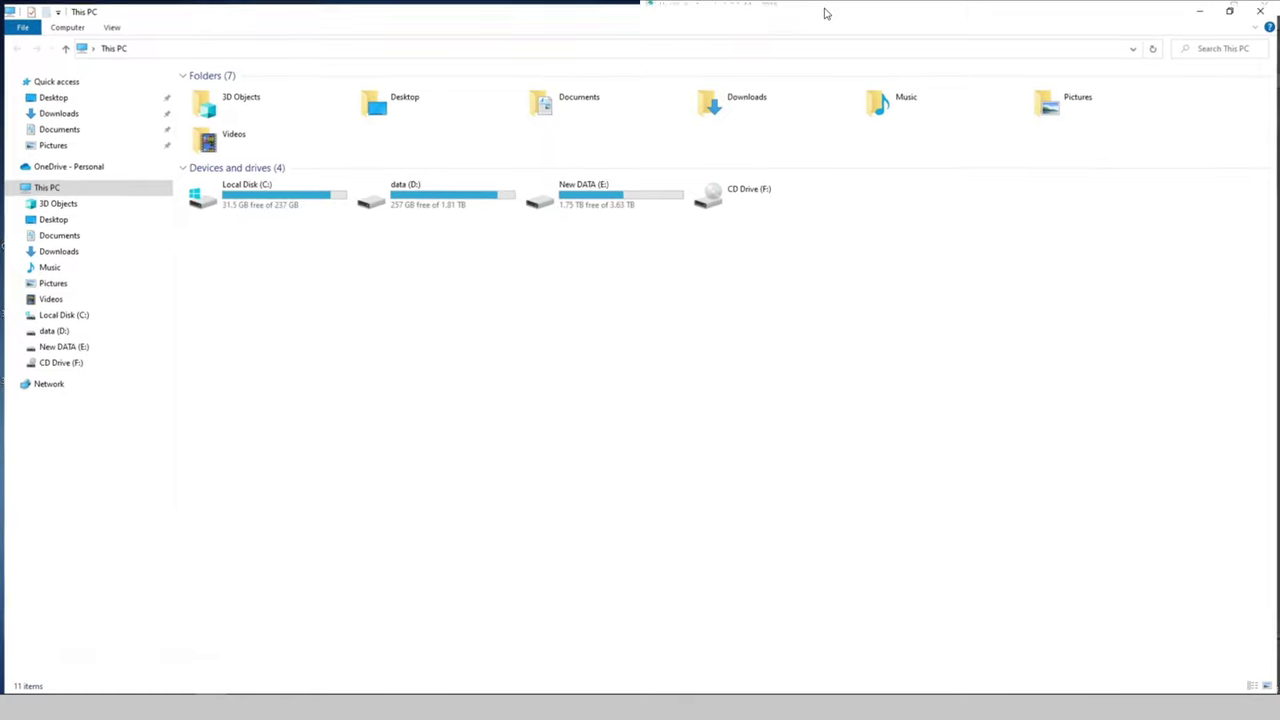
double_click(730, 97)
double_click(230, 108)
double_click(225, 87)
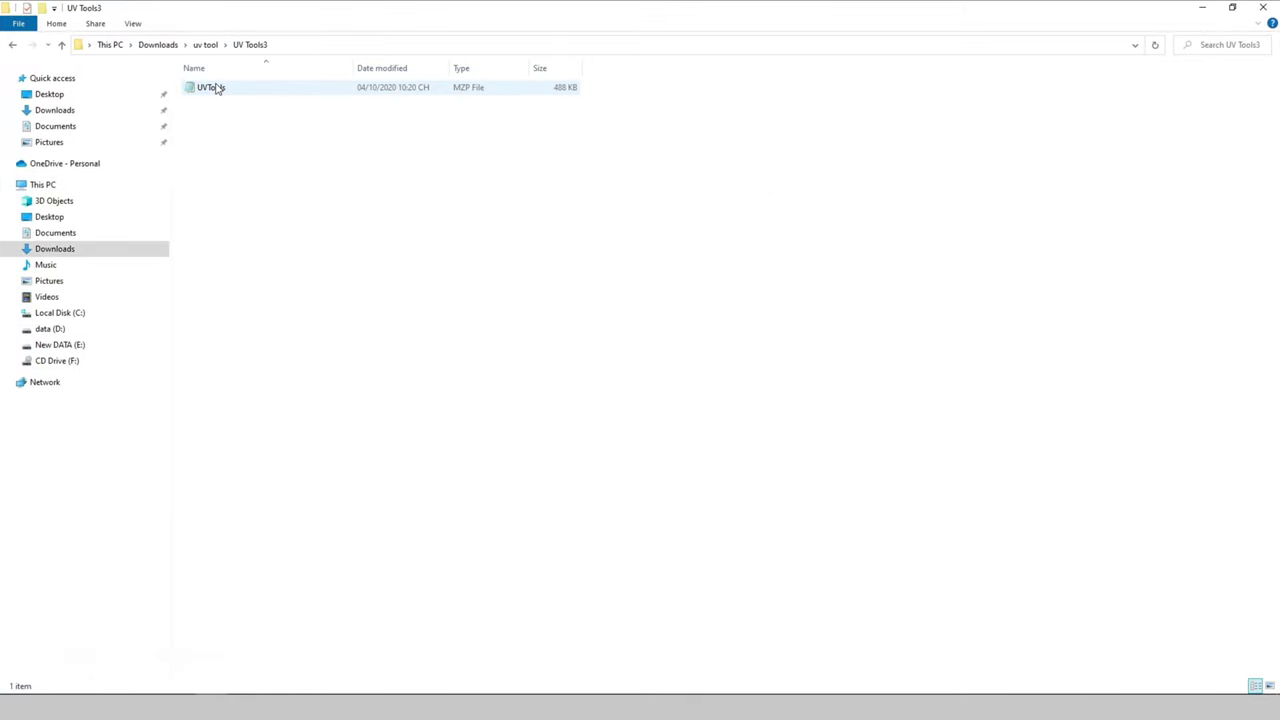
click(227, 90)
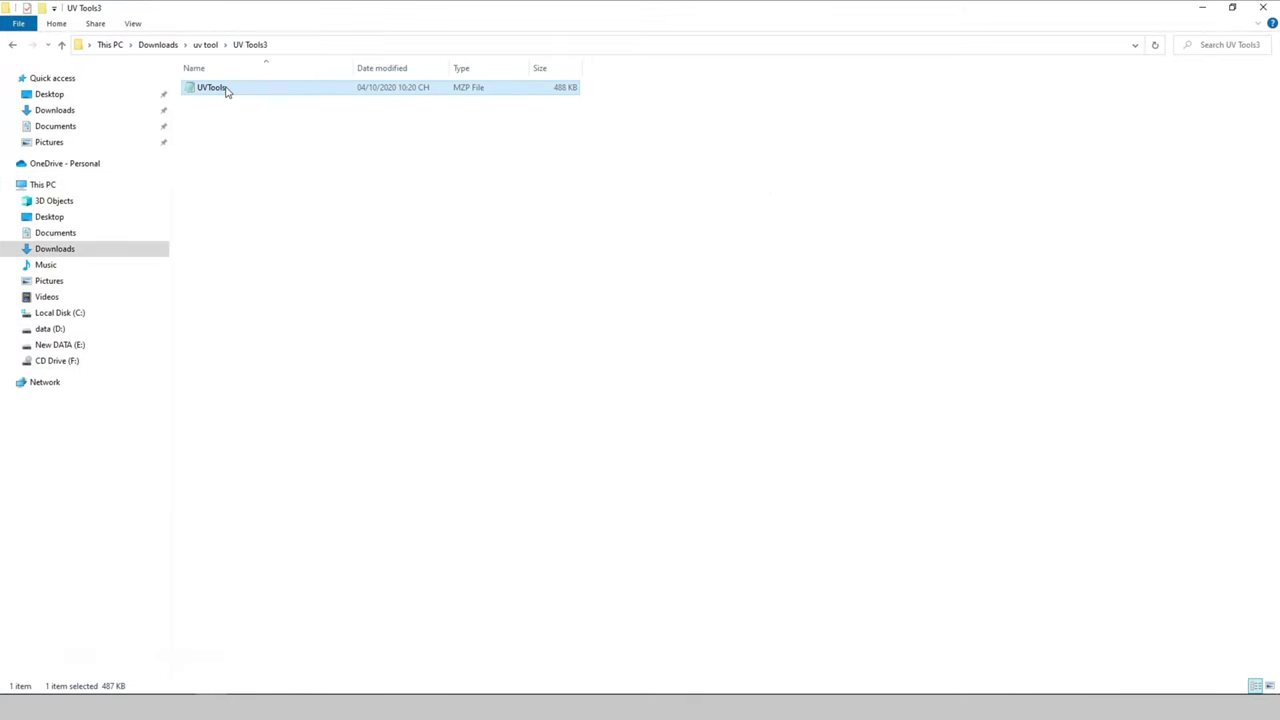
double_click(1080, 14)
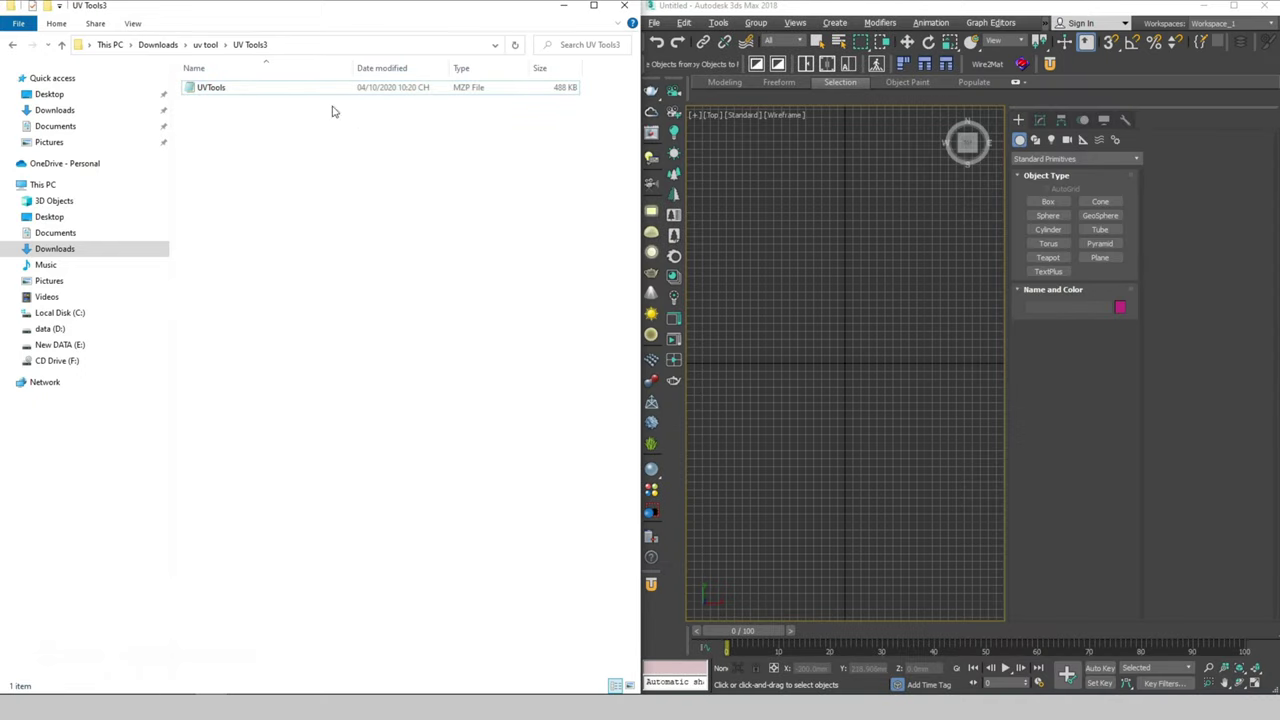
Install UV Tools 3.1.9 by dropping UVTools.mzp into the viewport, then expand its Unwrap section
drag(234, 90, 868, 262)
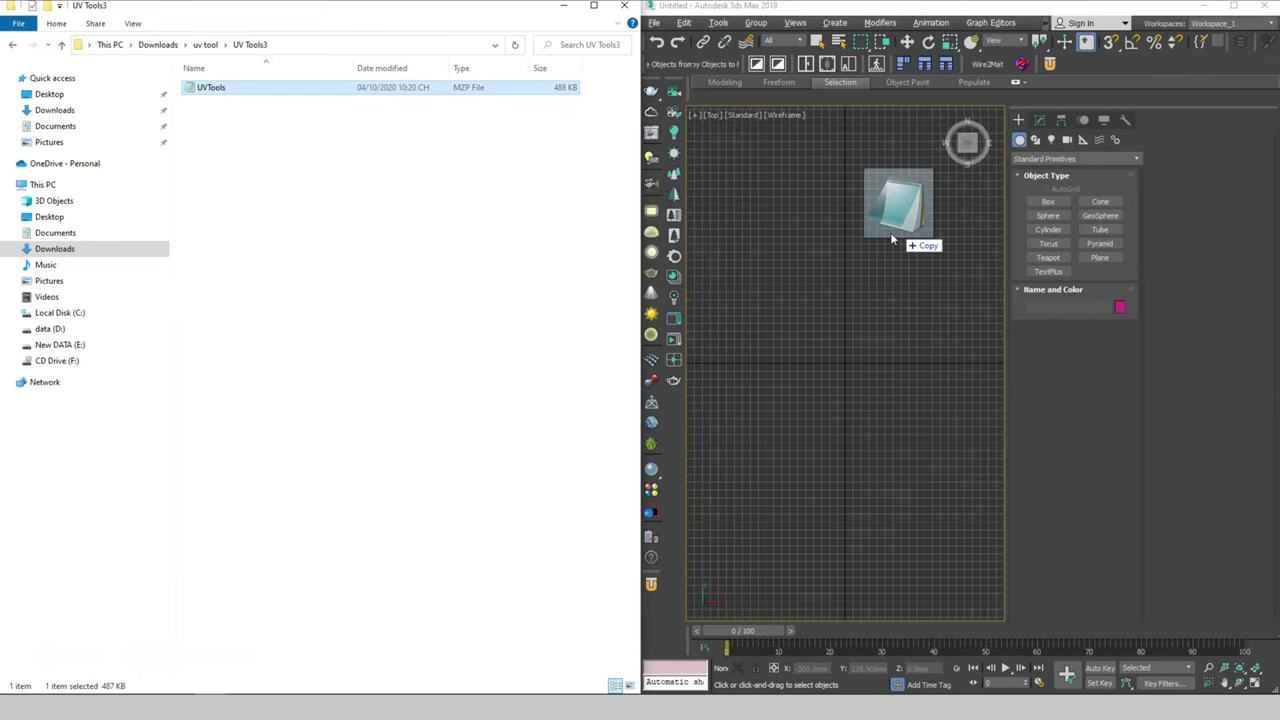
click(948, 330)
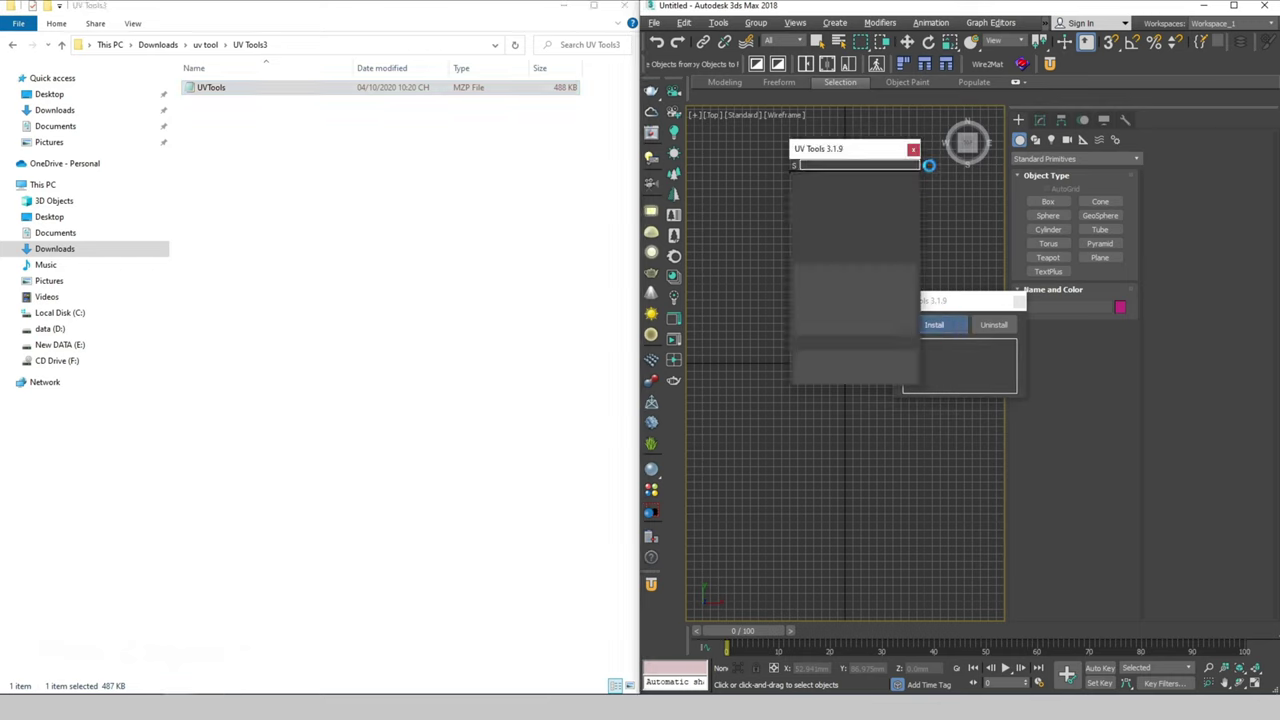
click(957, 305)
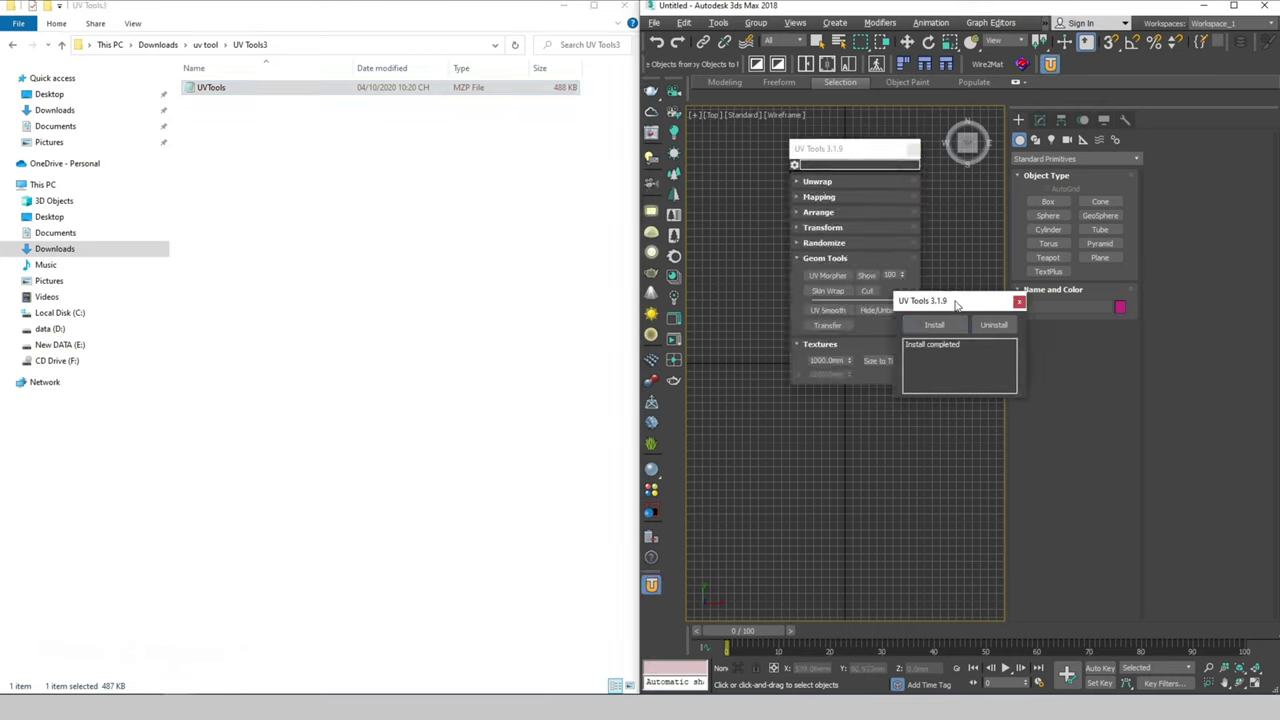
click(1020, 304)
click(812, 182)
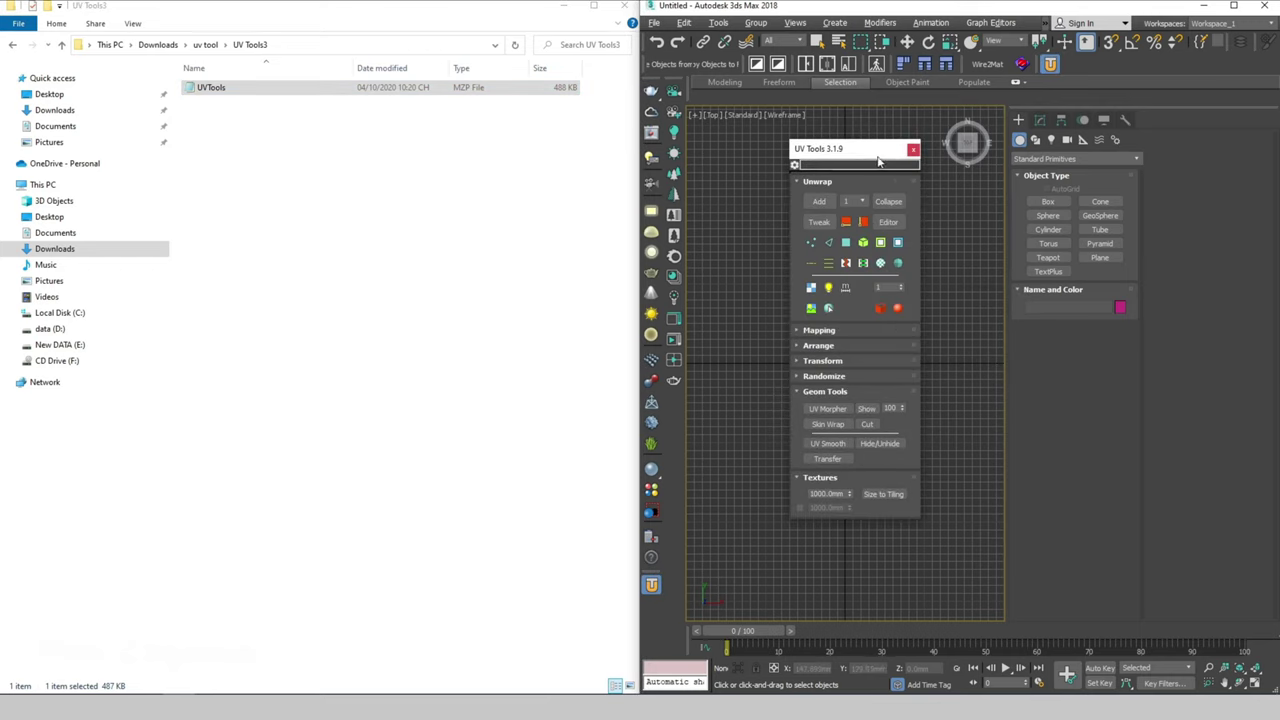
click(755, 160)
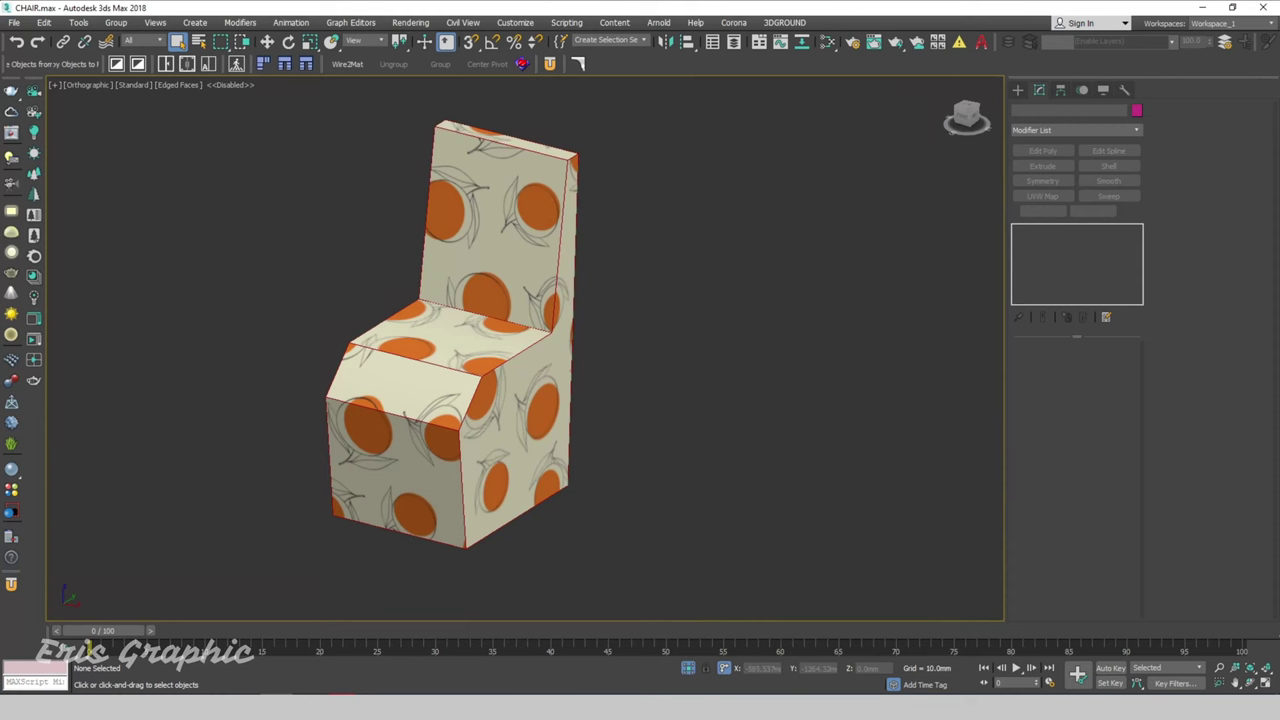
Give the chair an Unwrap UV Tools modifier and enable Tweak mode
drag(682, 518, 450, 357)
drag(766, 224, 372, 380)
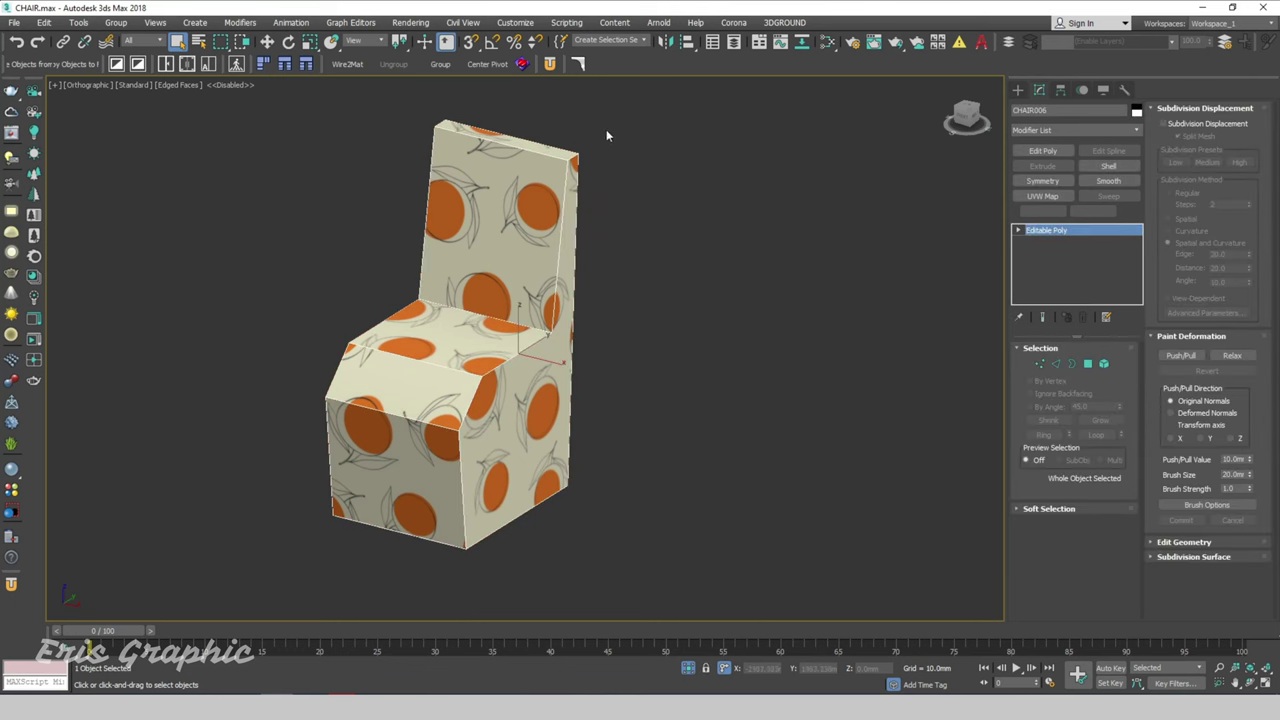
click(549, 64)
drag(830, 121, 848, 117)
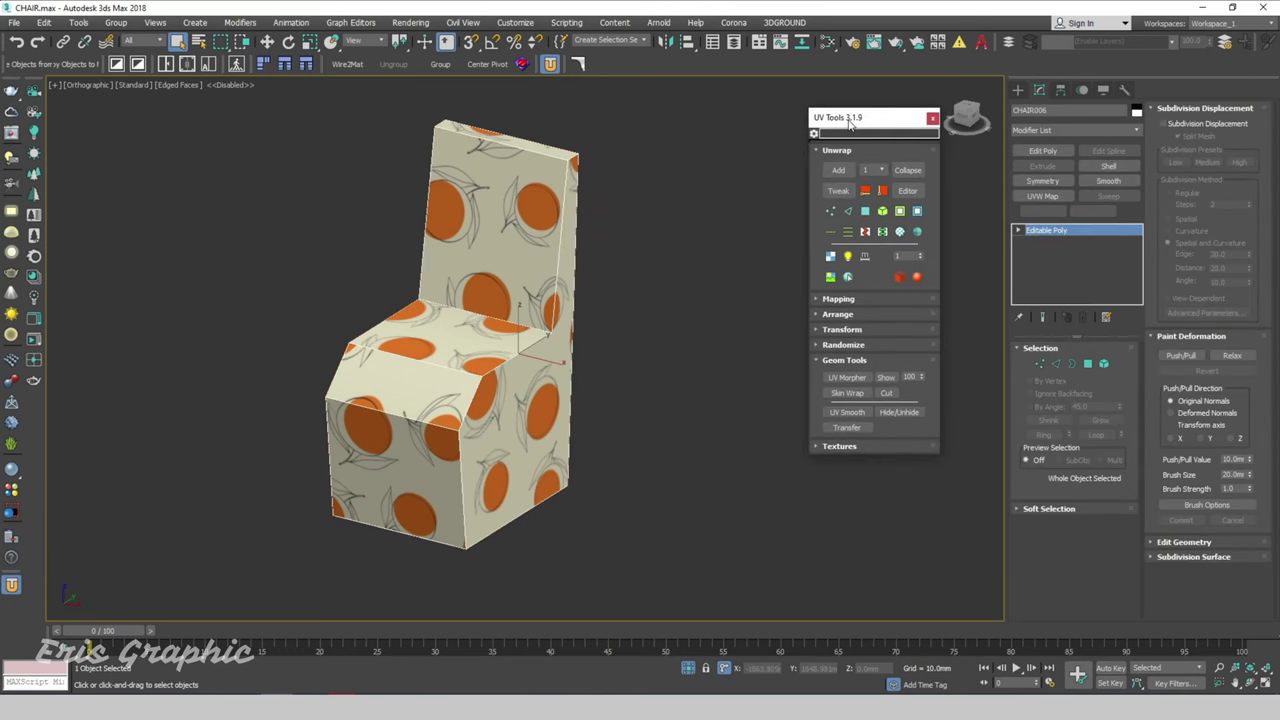
click(838, 172)
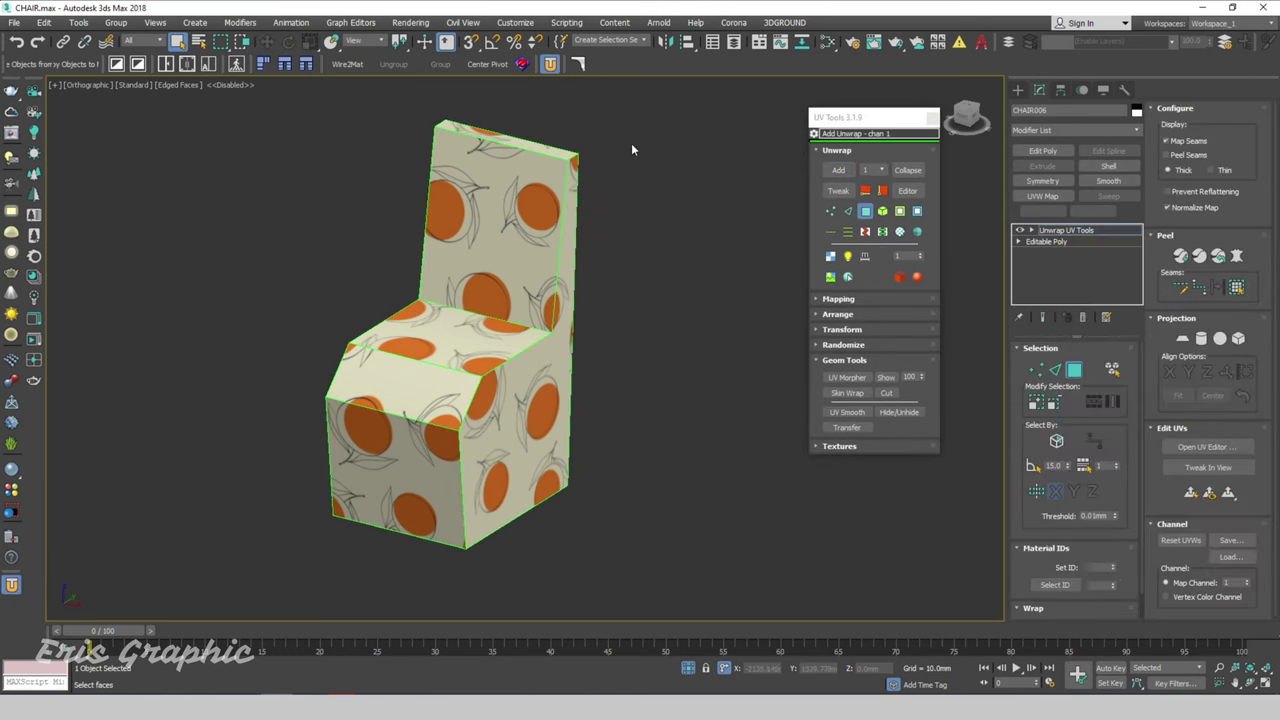
click(838, 190)
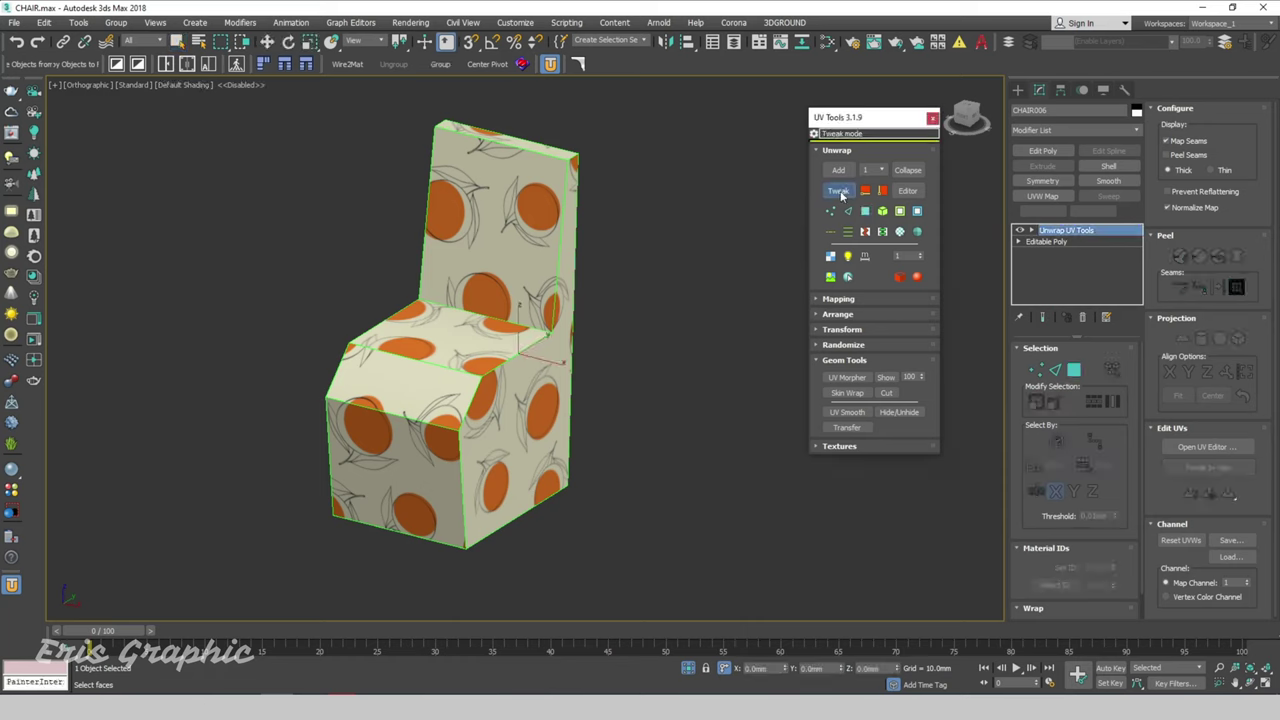
Slide the texture on the chair's side, seat and front faces; rotate the backrest texture 30 degrees
click(537, 408)
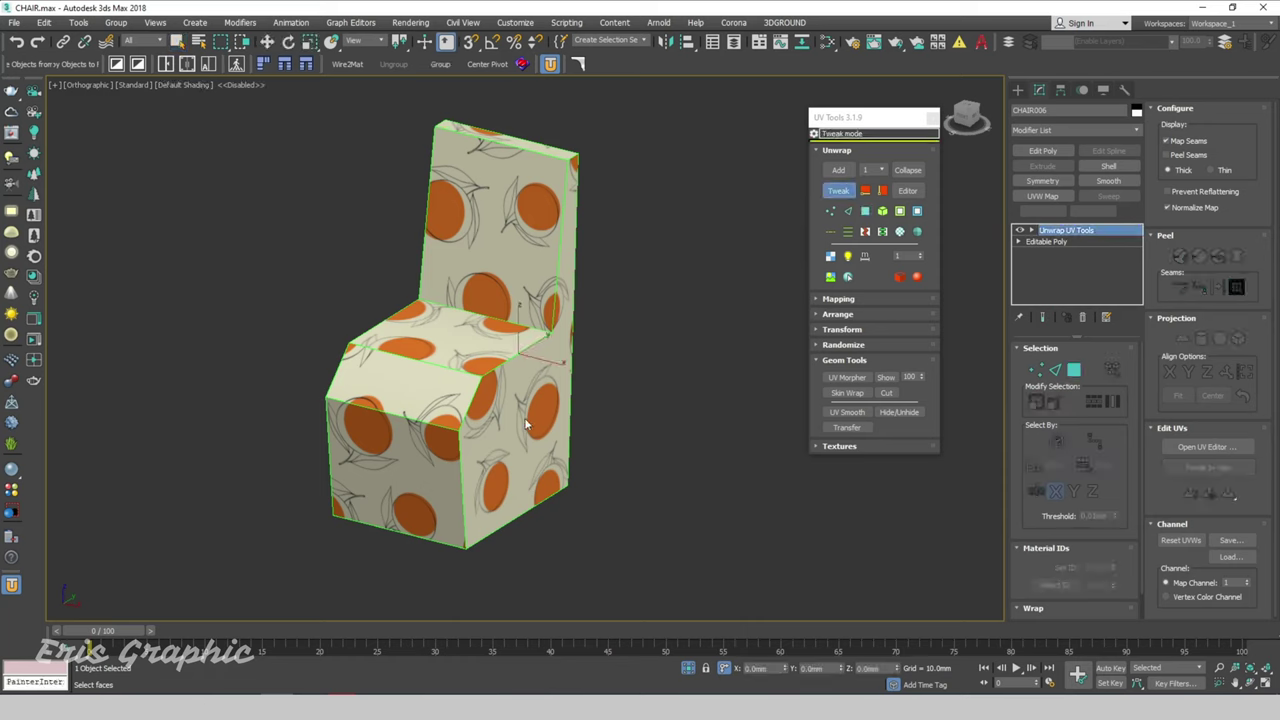
drag(527, 425, 532, 423)
drag(455, 362, 480, 300)
drag(395, 450, 369, 474)
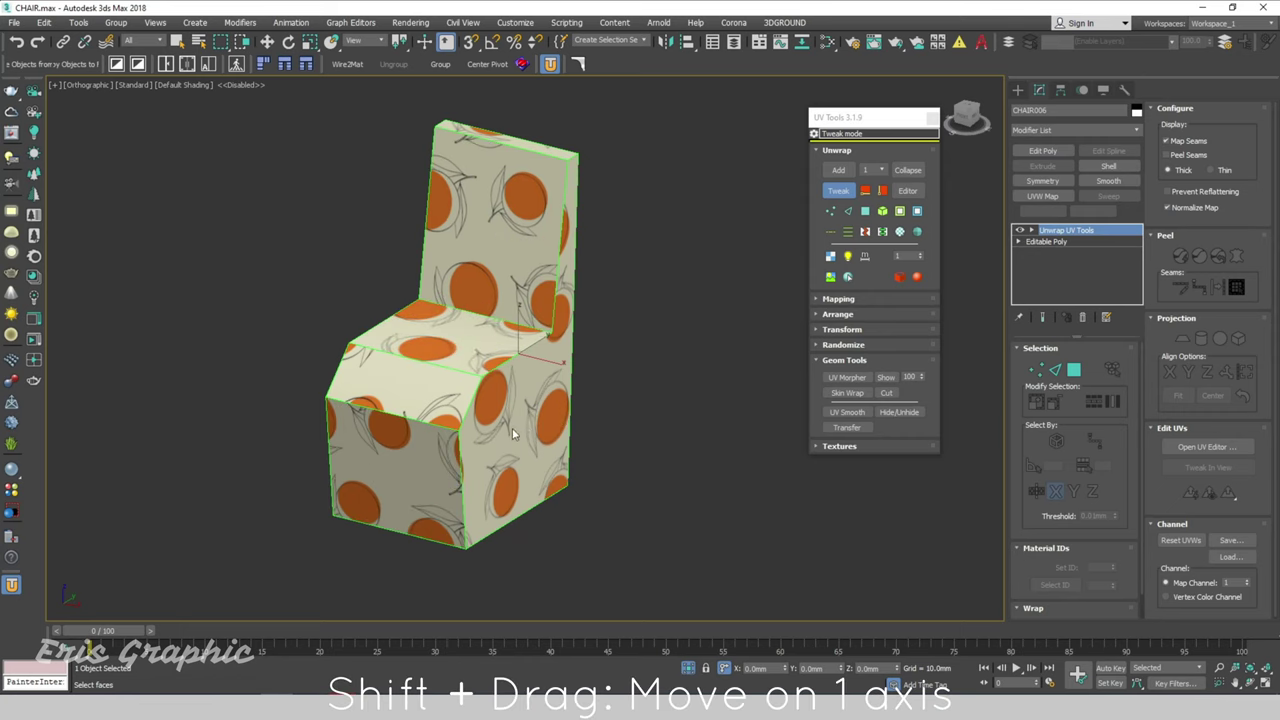
shift+drag(529, 426, 723, 367)
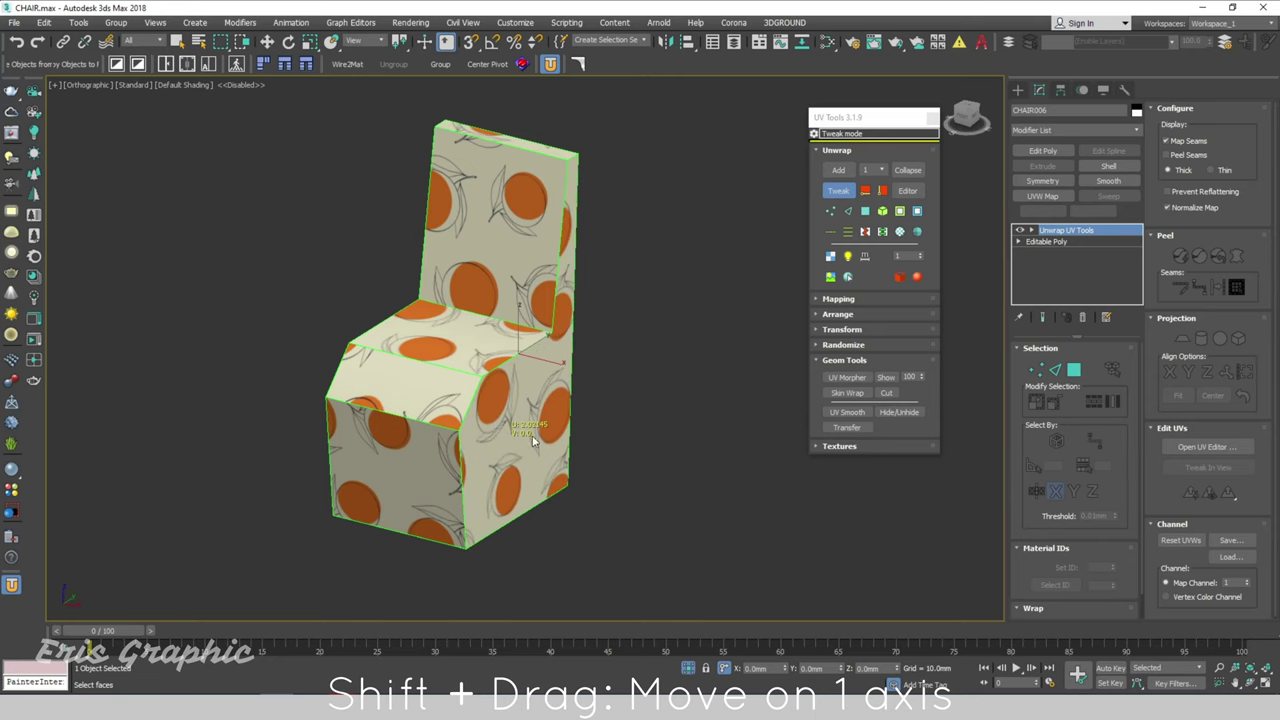
shift+drag(533, 440, 532, 257)
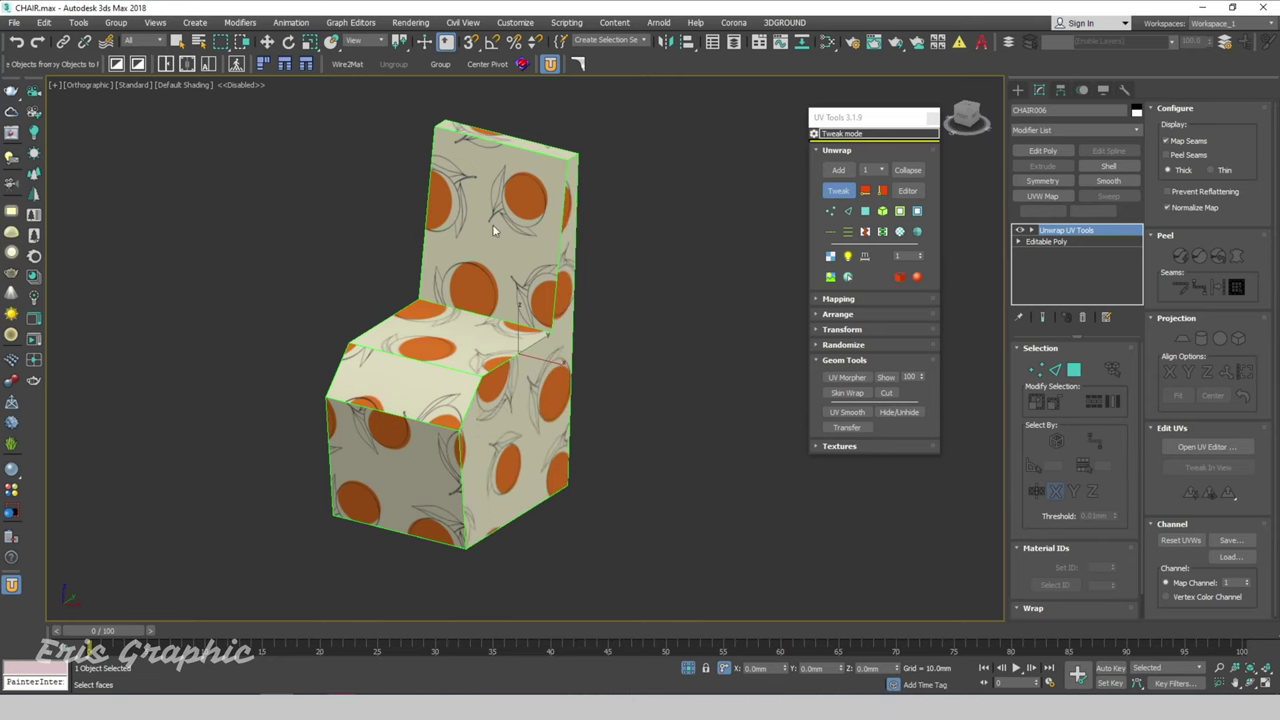
mouse_move(403, 467)
shift+mouse_down()
mouse_move(390, 461)
mouse_move(399, 437)
shift+mouse_up()
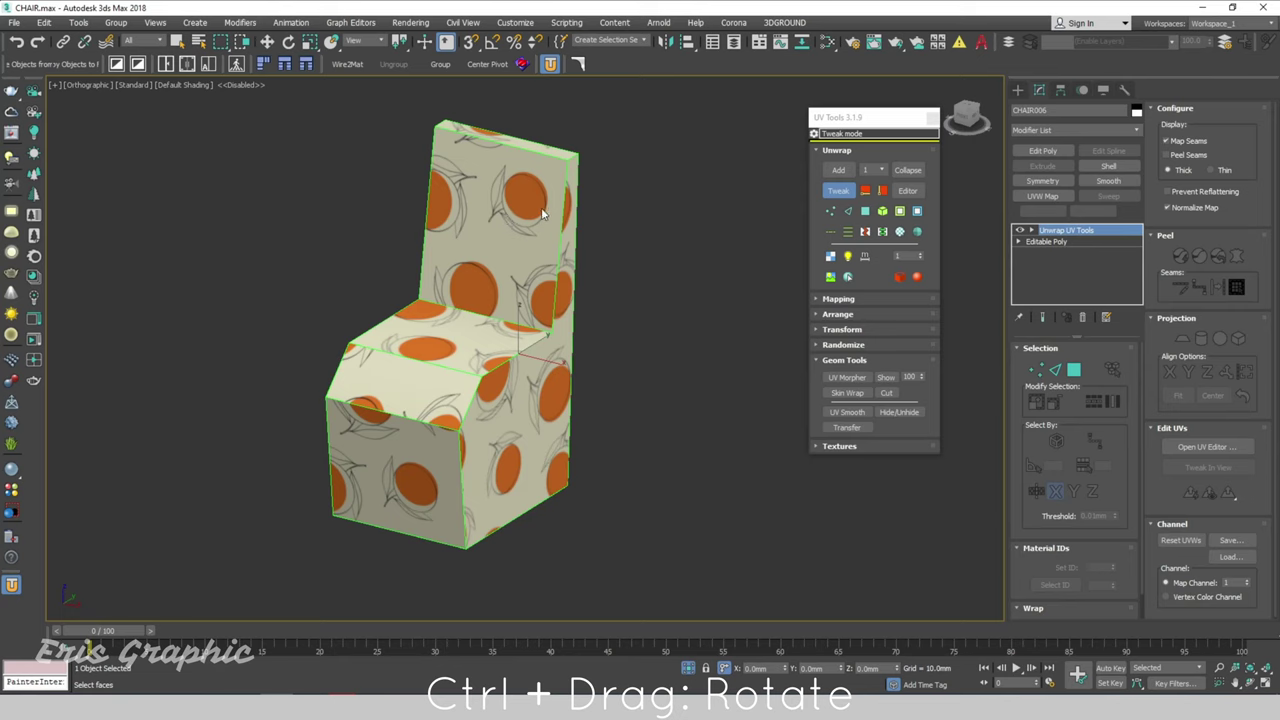
mouse_move(541, 207)
ctrl+mouse_down()
mouse_move(520, 177)
mouse_move(509, 194)
mouse_move(556, 322)
ctrl+mouse_up()
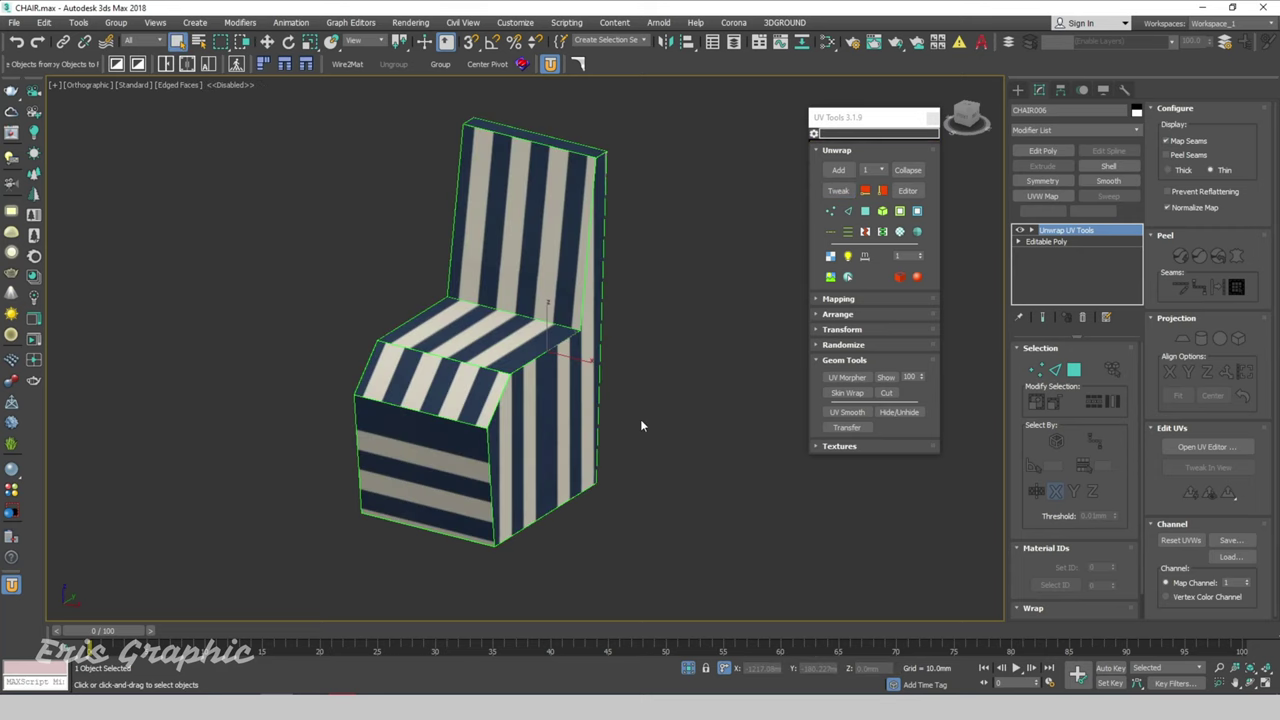
Rotate the chair back, seat side, seat top and seat front stripes horizontal, then exit Tweak
click(838, 190)
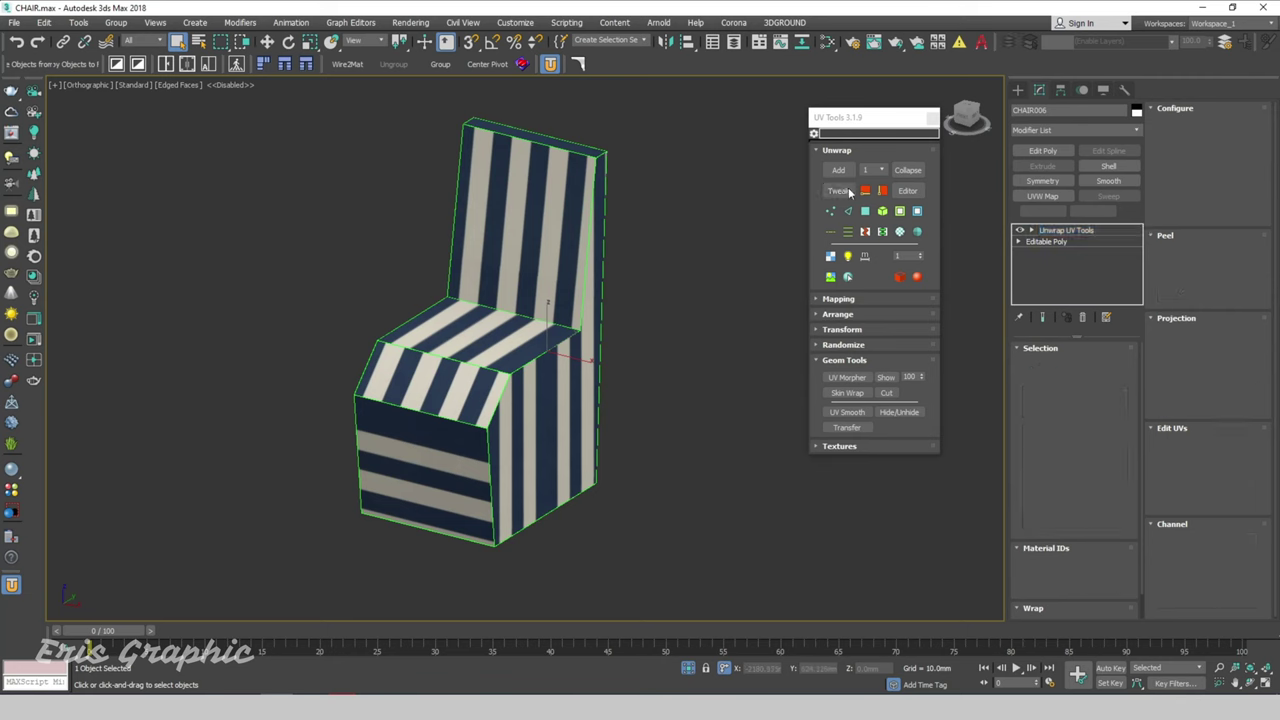
click(576, 213)
drag(576, 213, 541, 140)
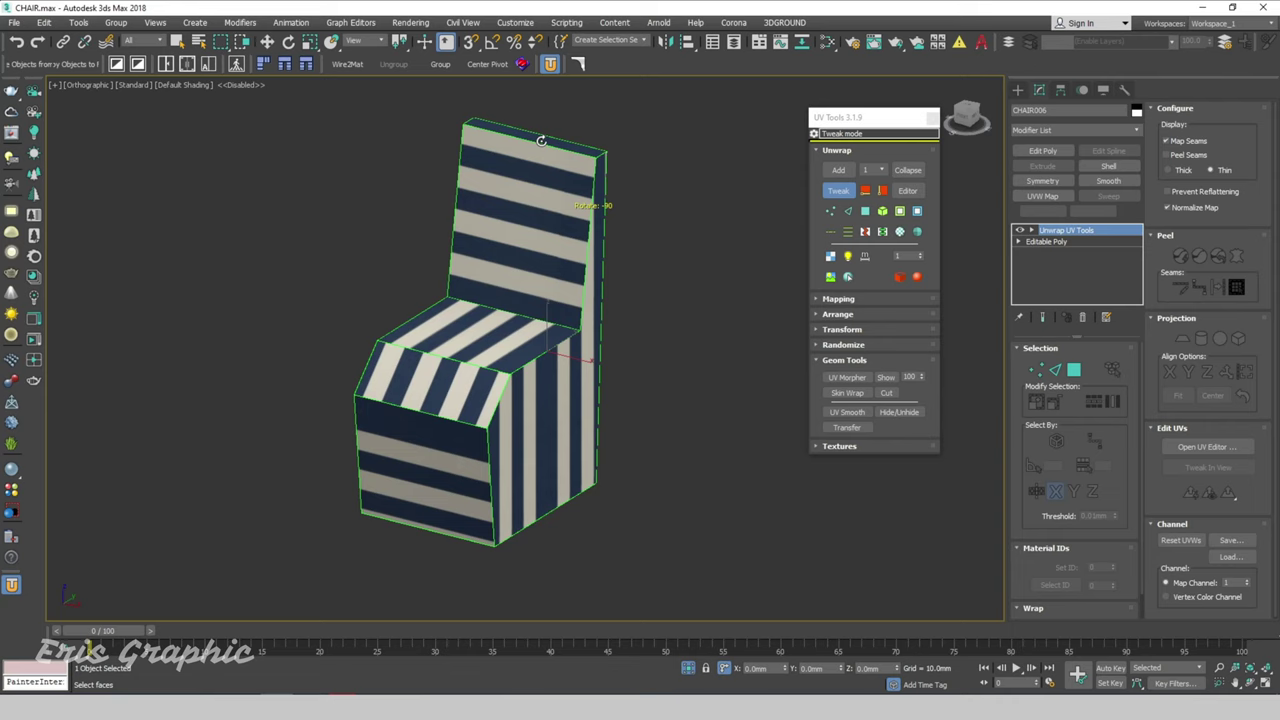
drag(522, 472, 513, 402)
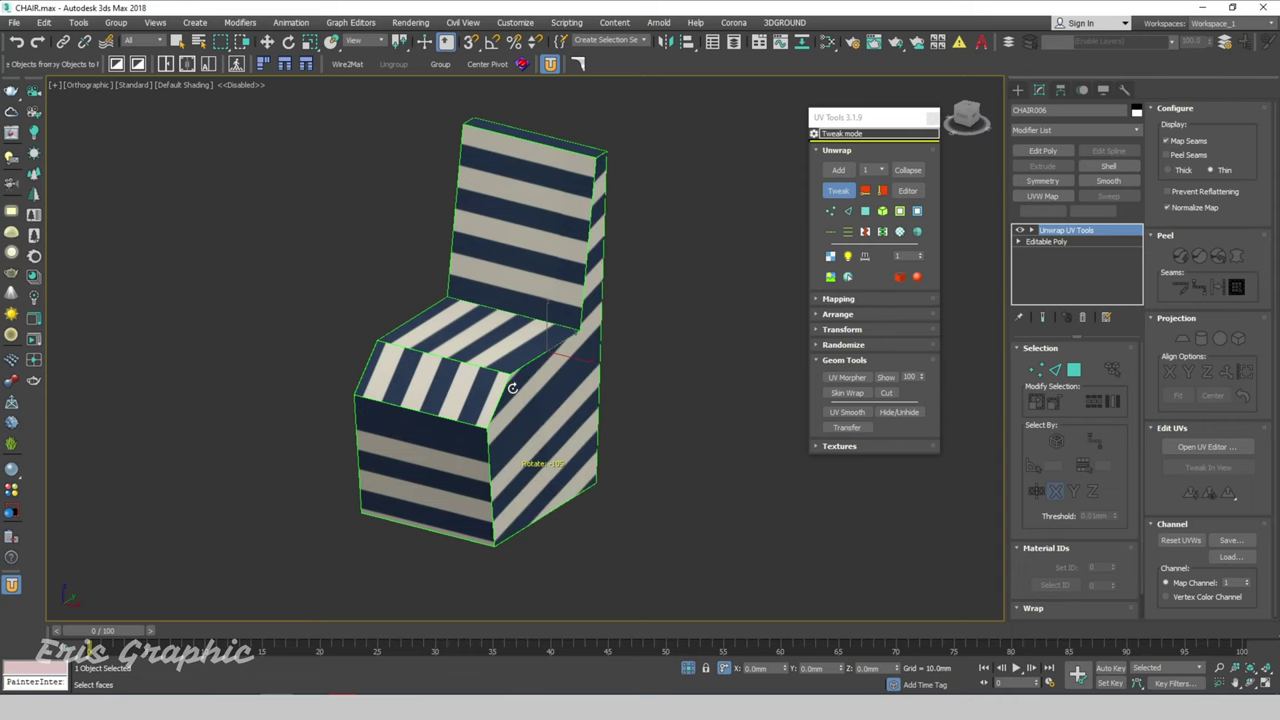
drag(478, 356, 408, 332)
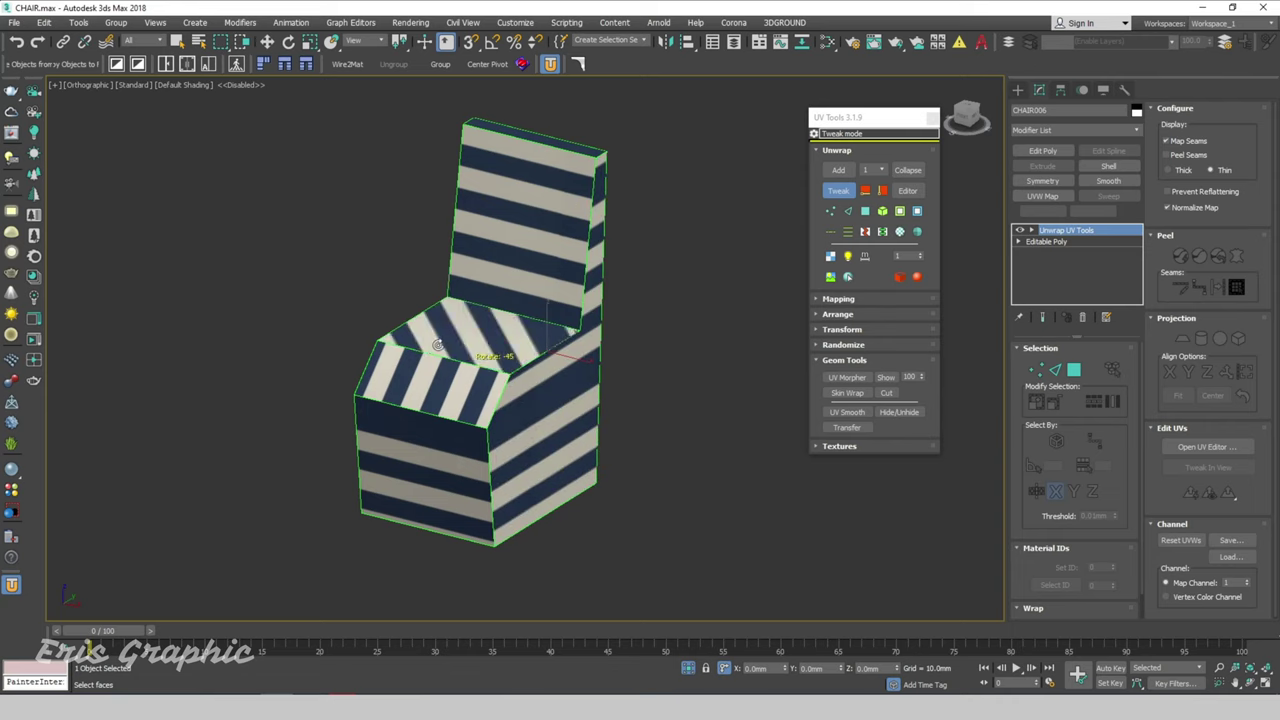
drag(472, 395, 433, 361)
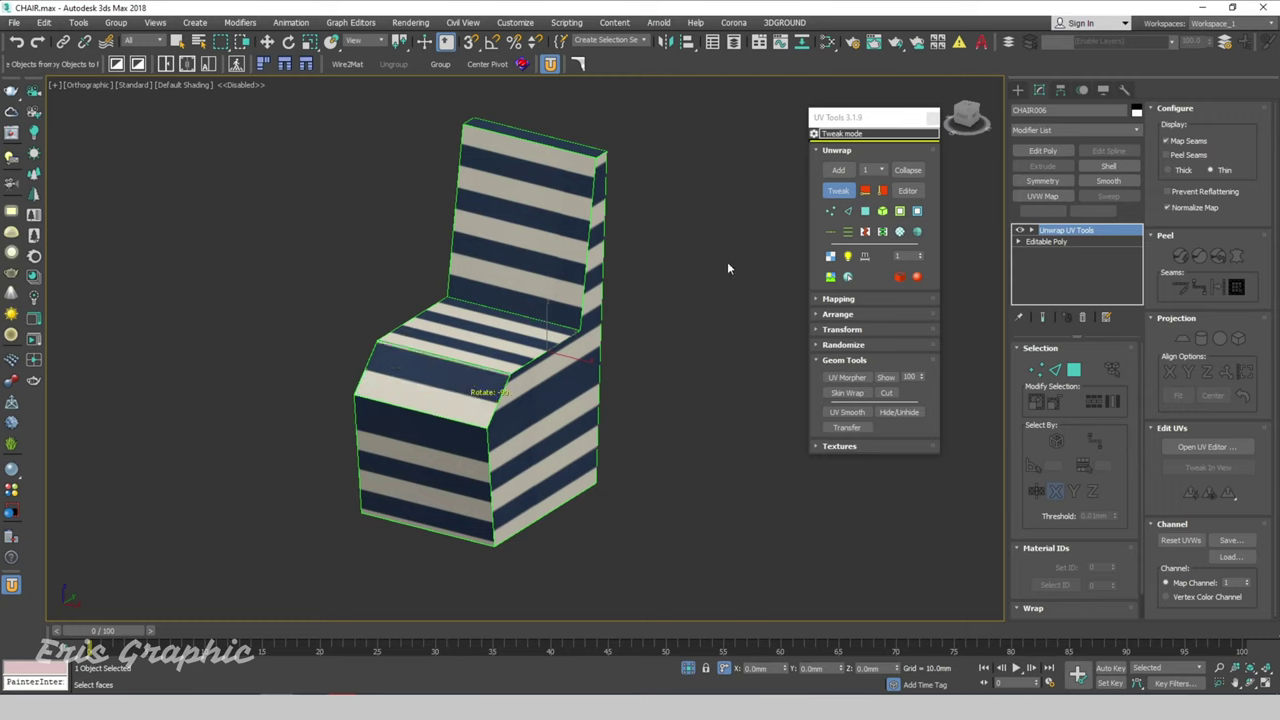
right_click(763, 265)
Reselect the chair and set UV Tools Ctrl+Drag angle to 1 and Alt+Click angle to 45
click(643, 180)
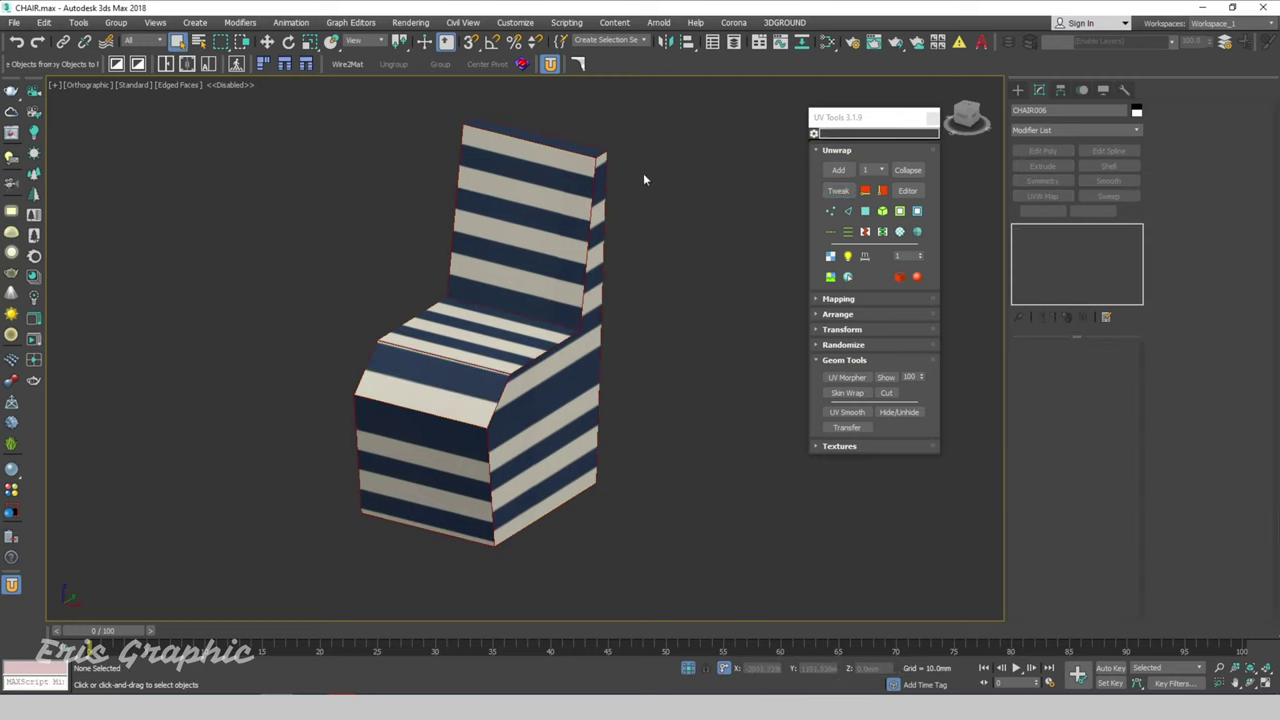
click(585, 215)
click(814, 133)
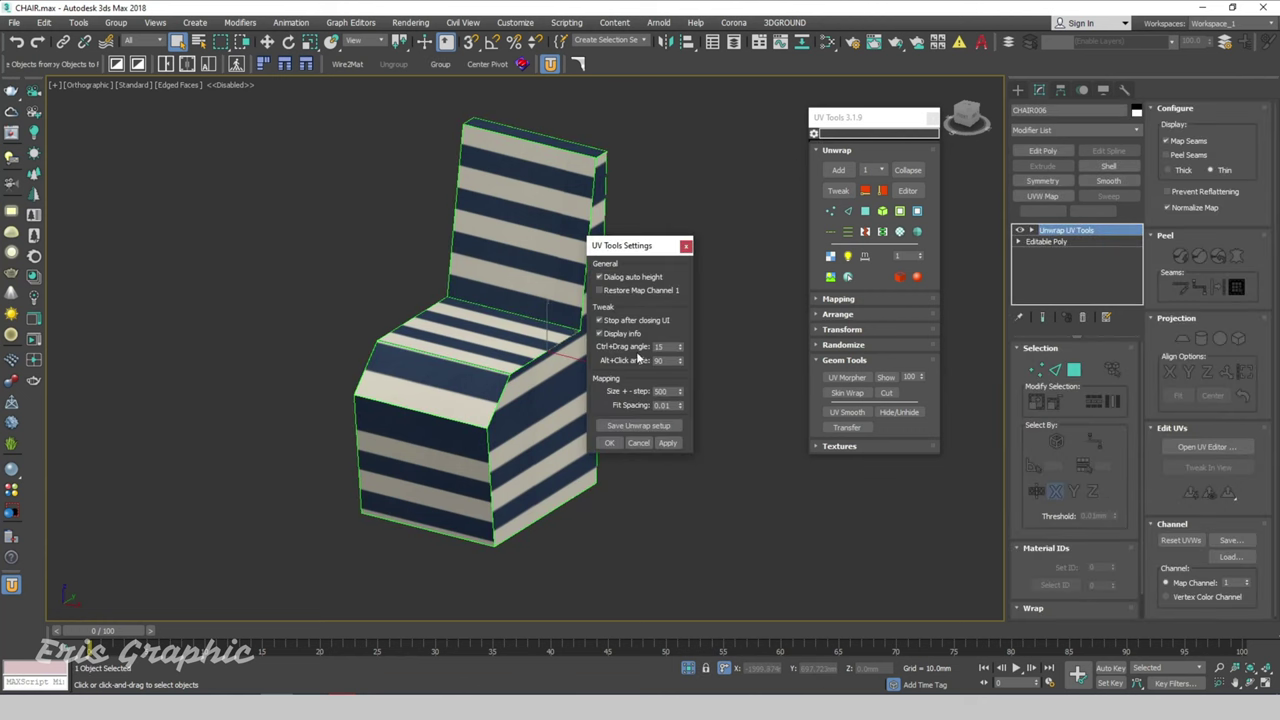
double_click(661, 346)
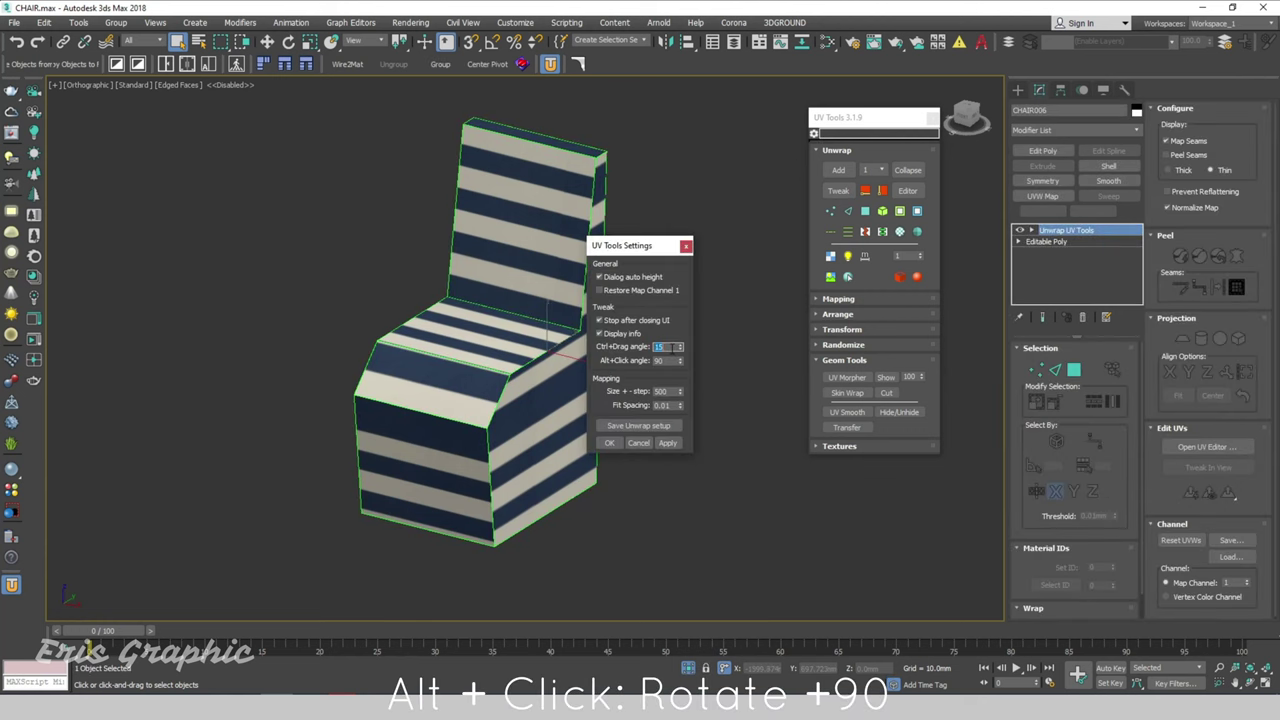
double_click(669, 361)
click(667, 443)
click(611, 443)
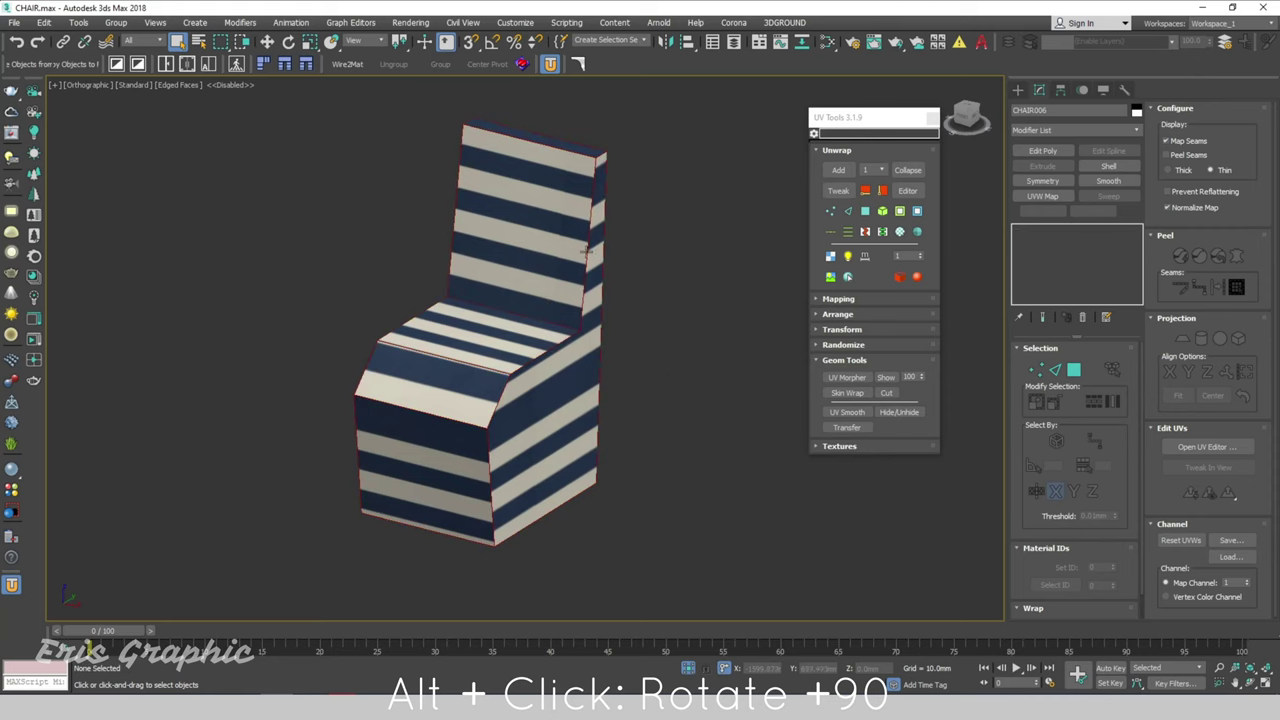
Resume Tweak and cancel trial rotations of the chair back and seat side stripes
click(848, 192)
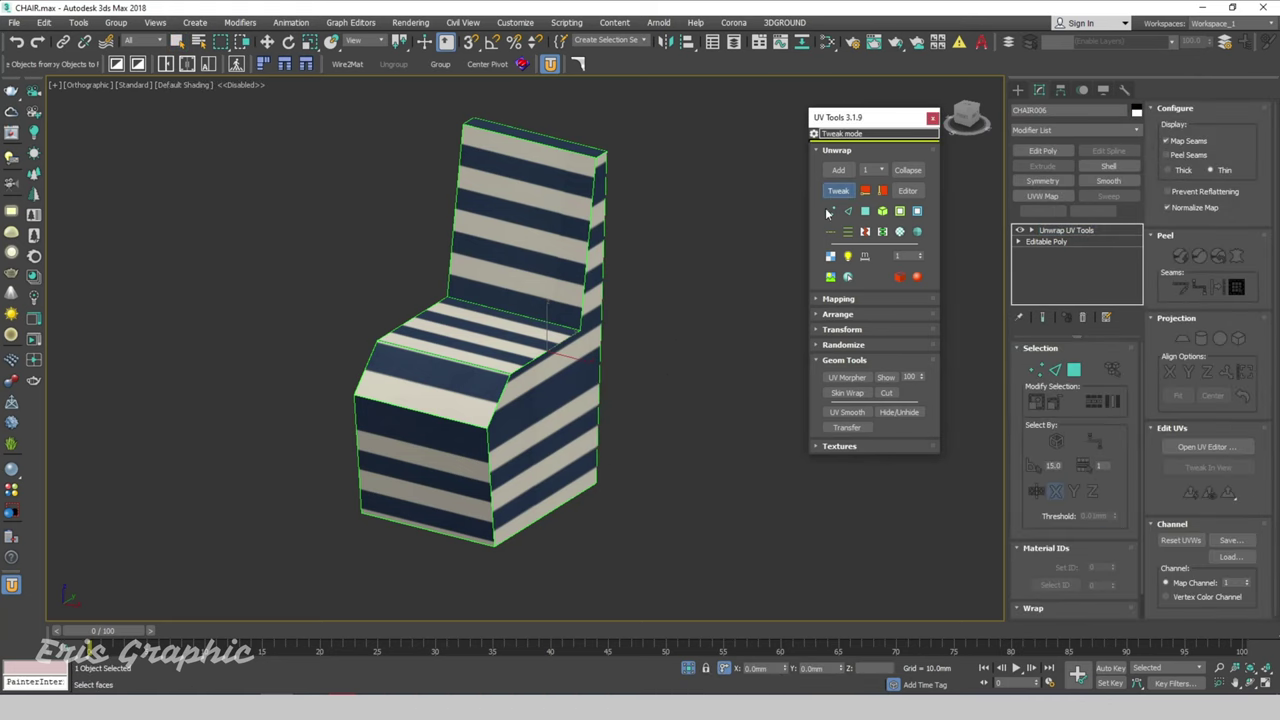
drag(571, 192, 546, 149)
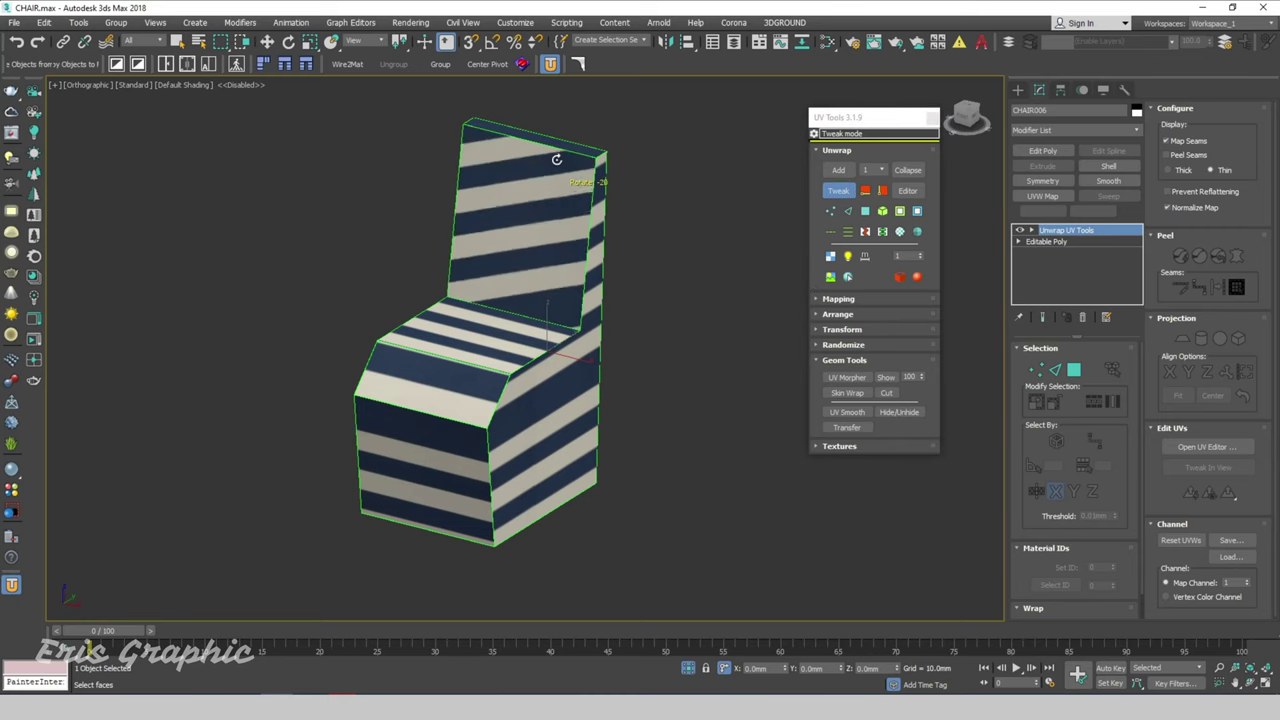
right_click(546, 149)
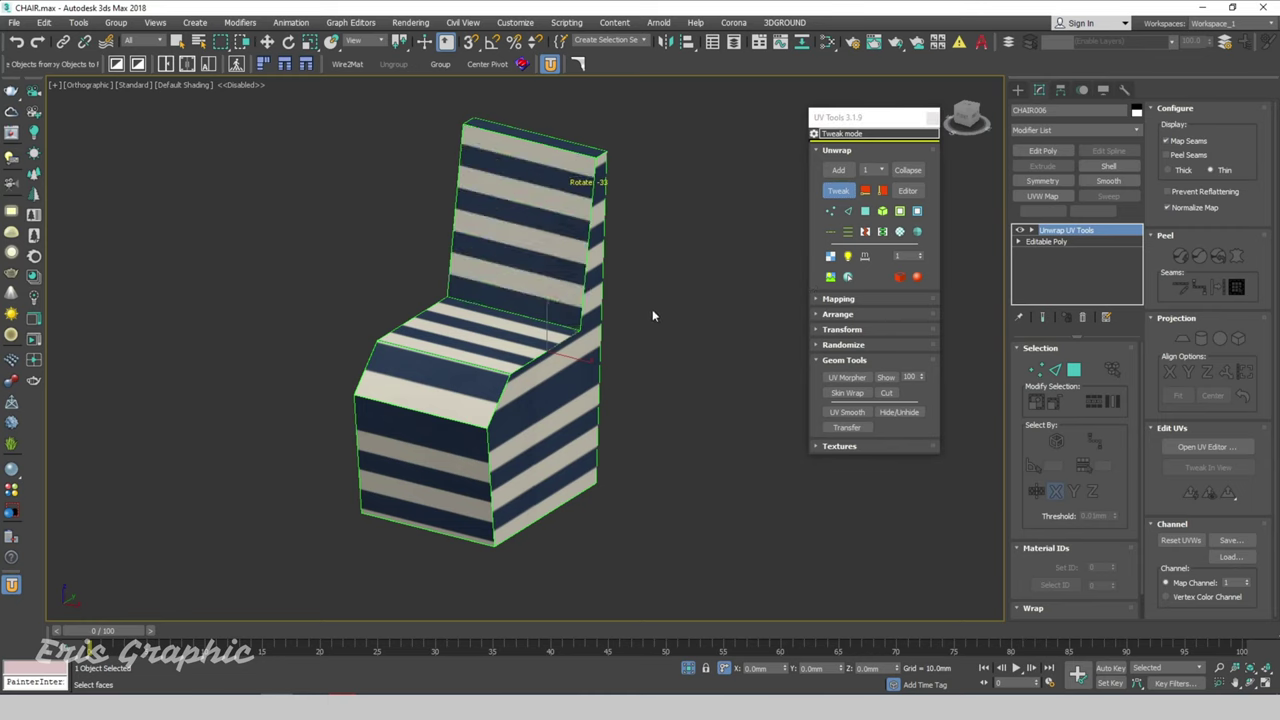
drag(577, 423, 582, 368)
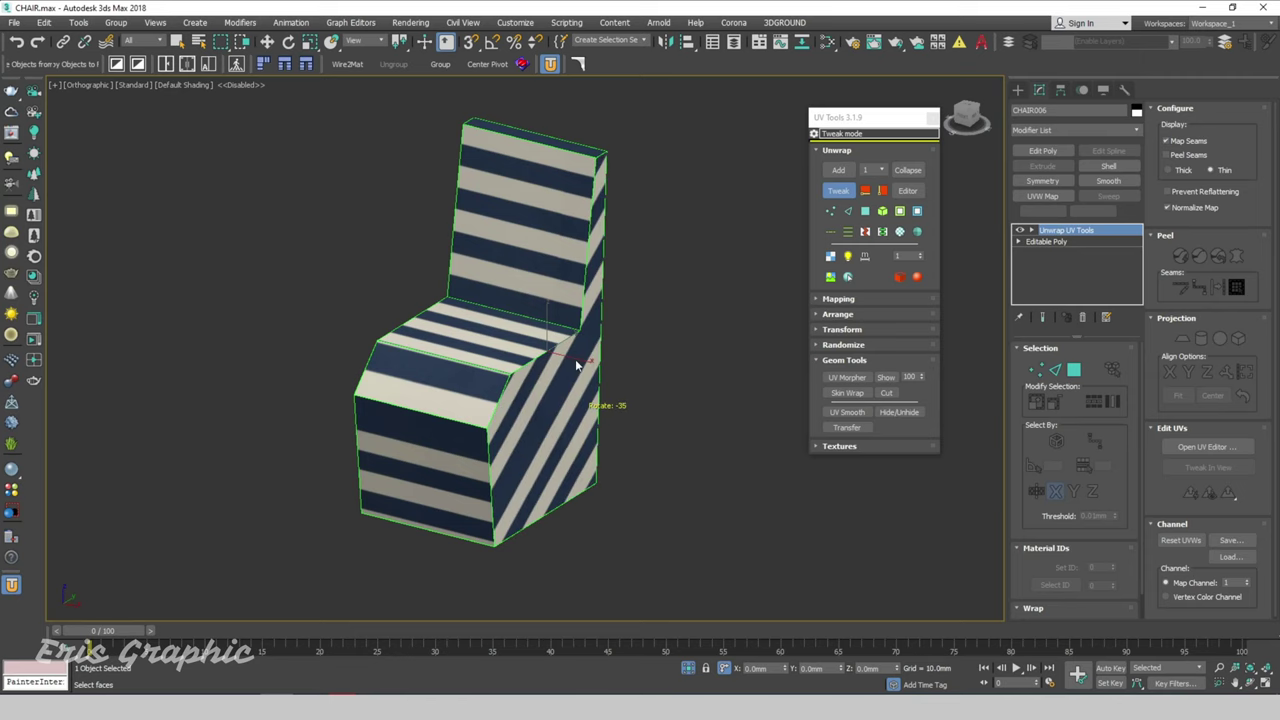
right_click(582, 368)
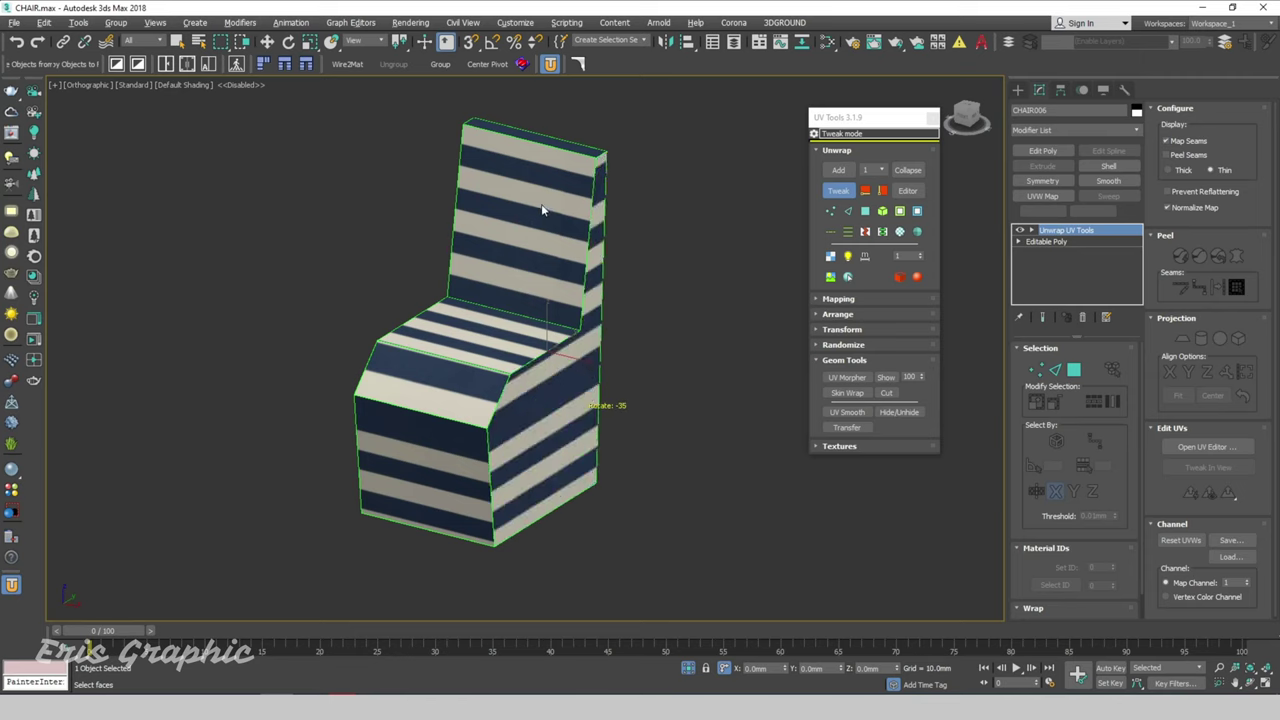
Make the chair back and seat front stripes vertical, the seat top and side diagonal, then exit Tweak
drag(542, 210, 538, 208)
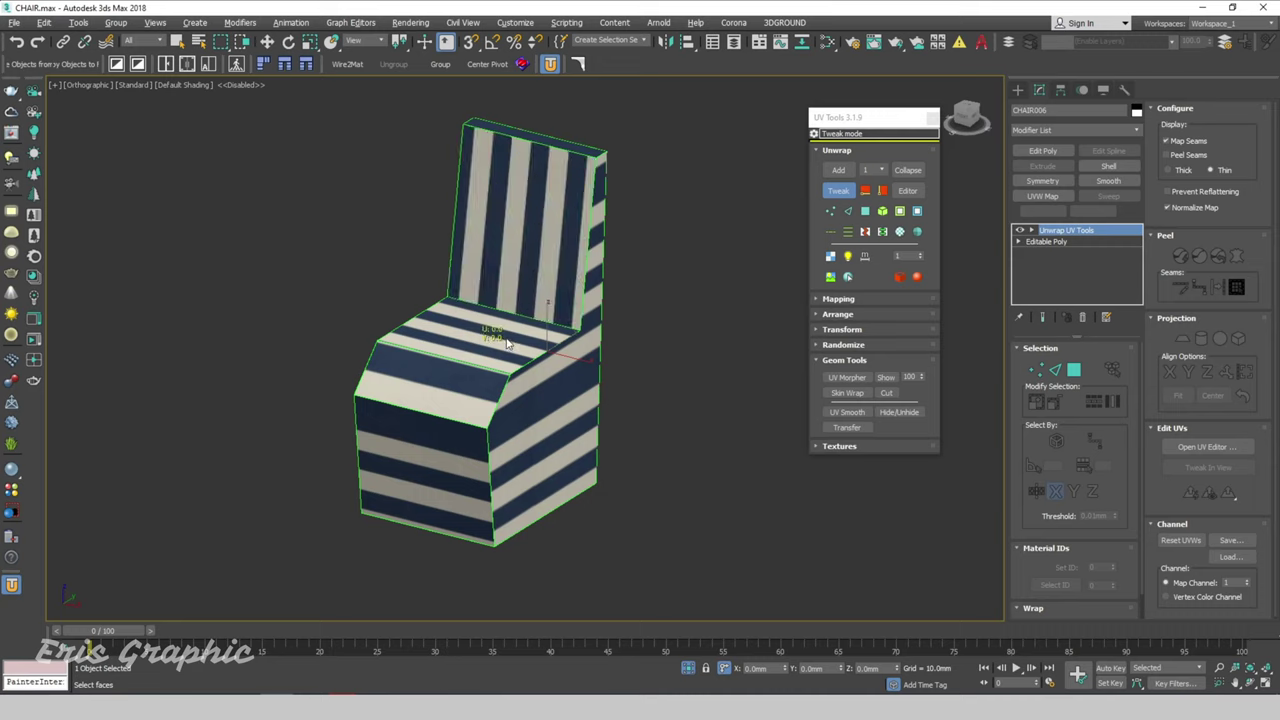
drag(507, 343, 494, 350)
drag(463, 412, 455, 400)
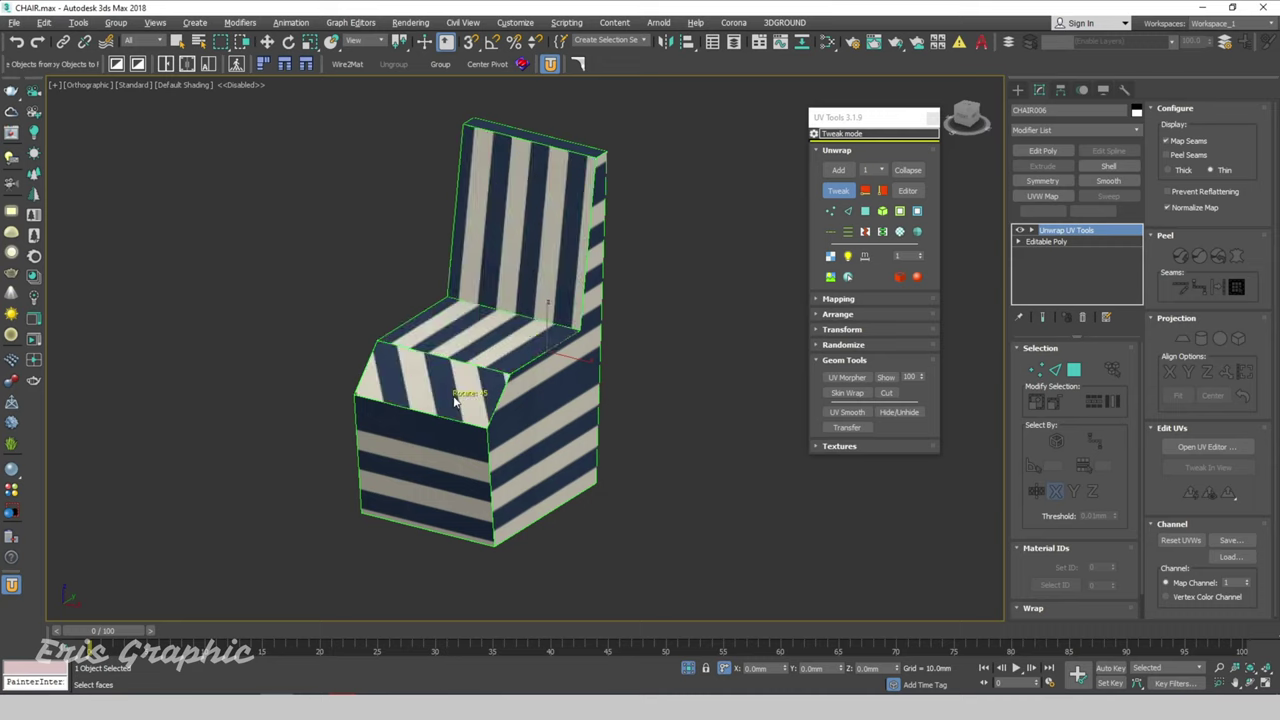
drag(450, 485, 457, 466)
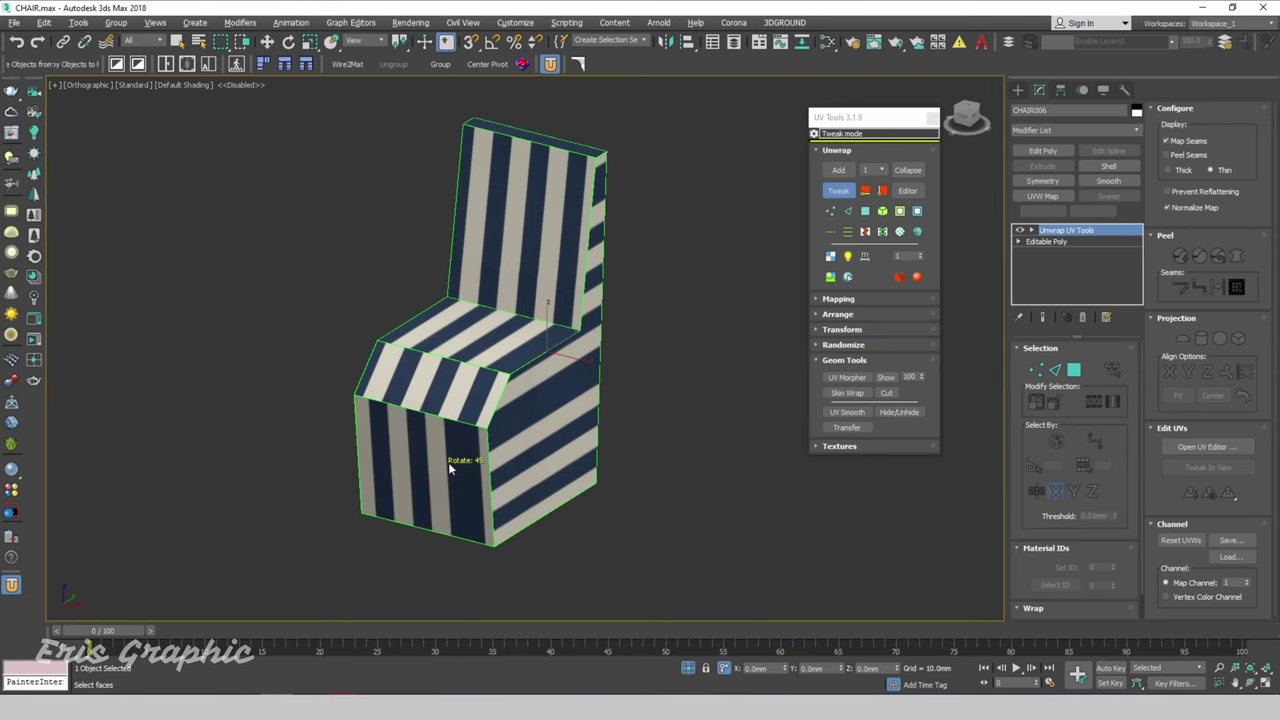
drag(543, 465, 565, 429)
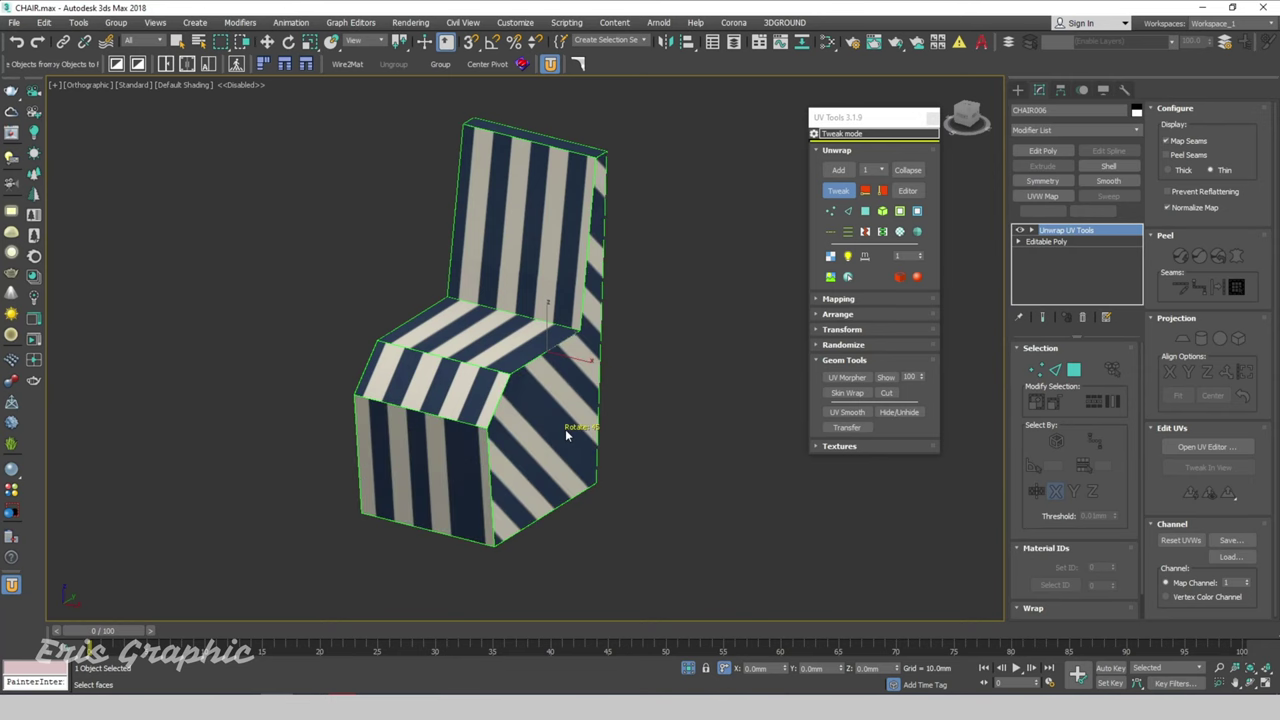
click(838, 190)
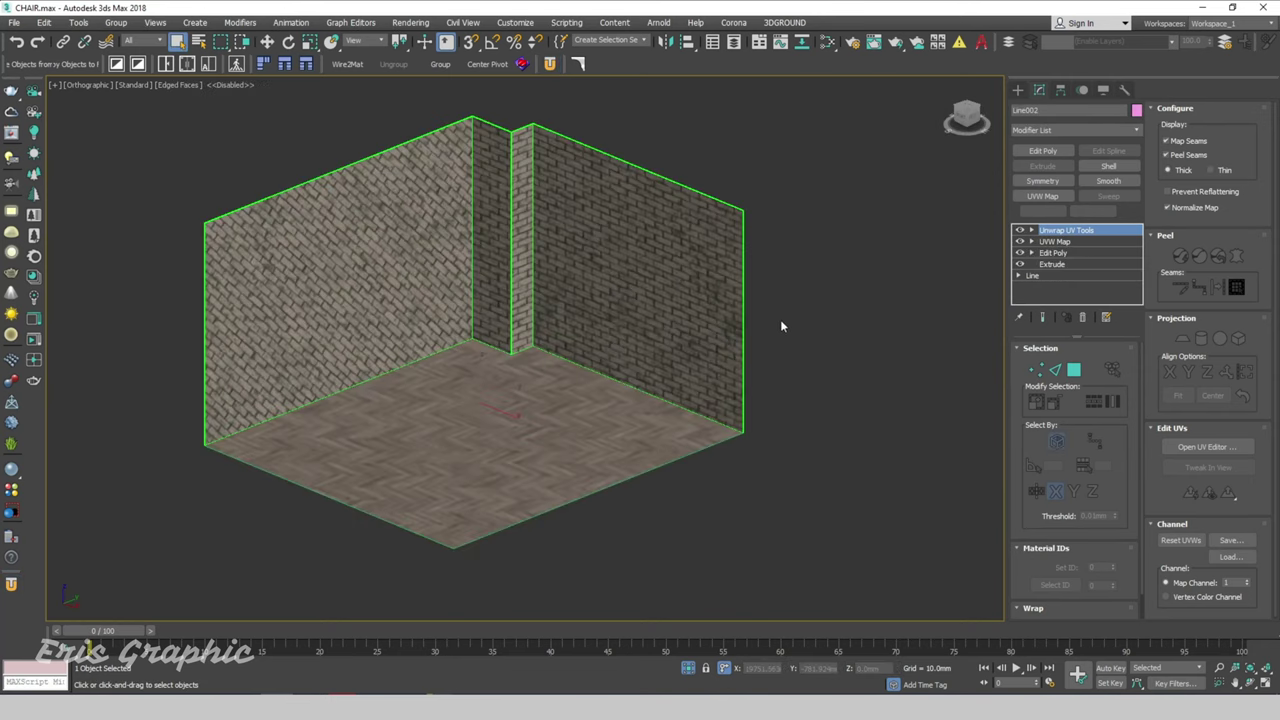
middle_drag(781, 326, 726, 366)
Open UV Tools on the brick room, enable Tweak mode, and zoom onto the inner corner
click(751, 251)
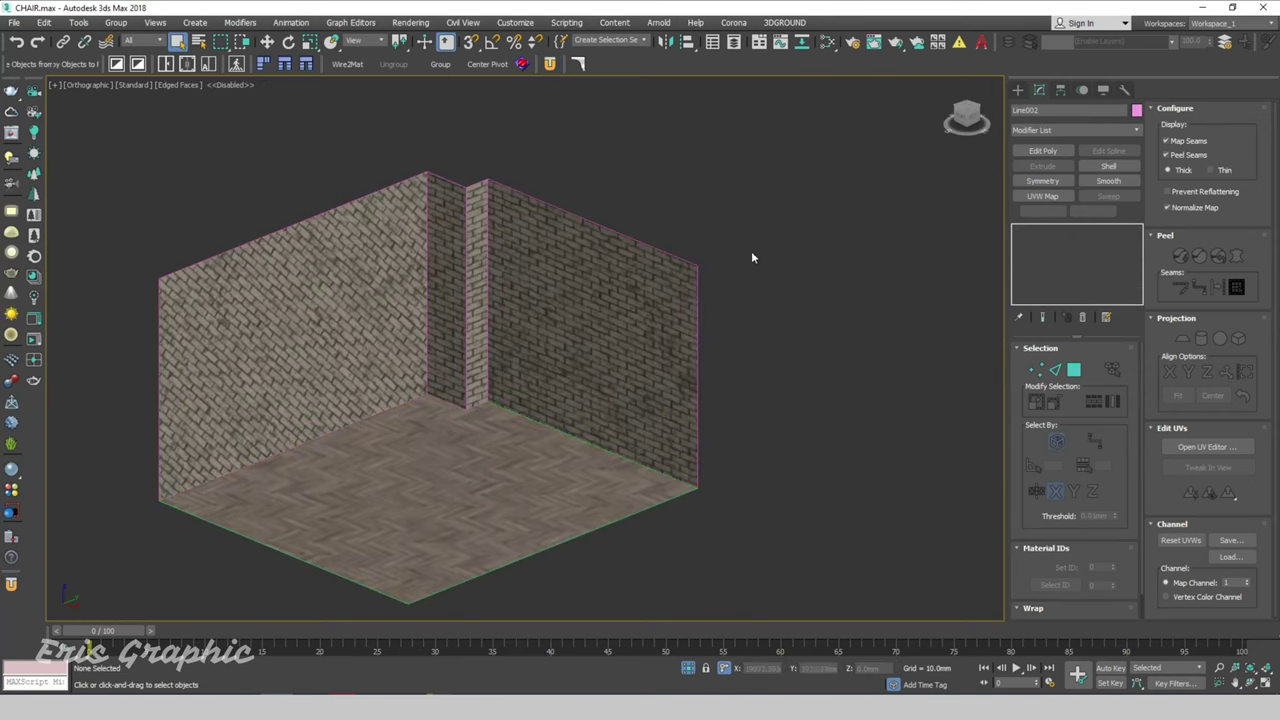
click(549, 64)
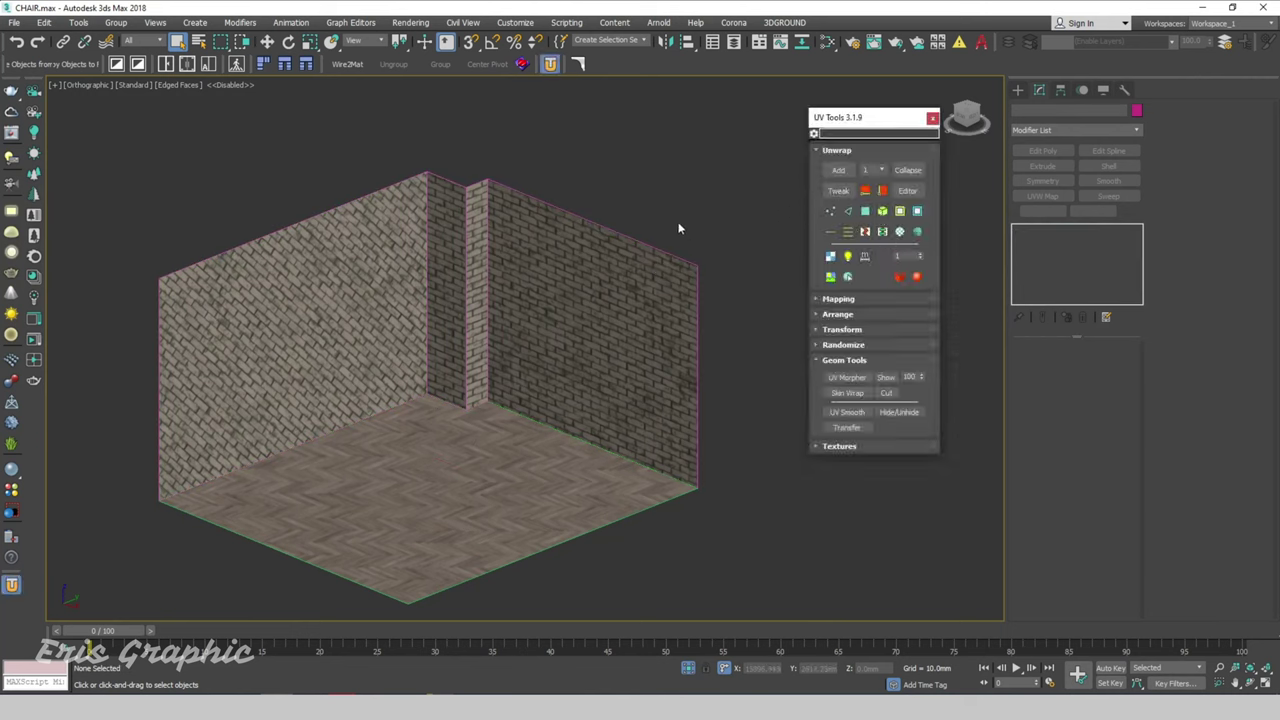
key(ctrl+a)
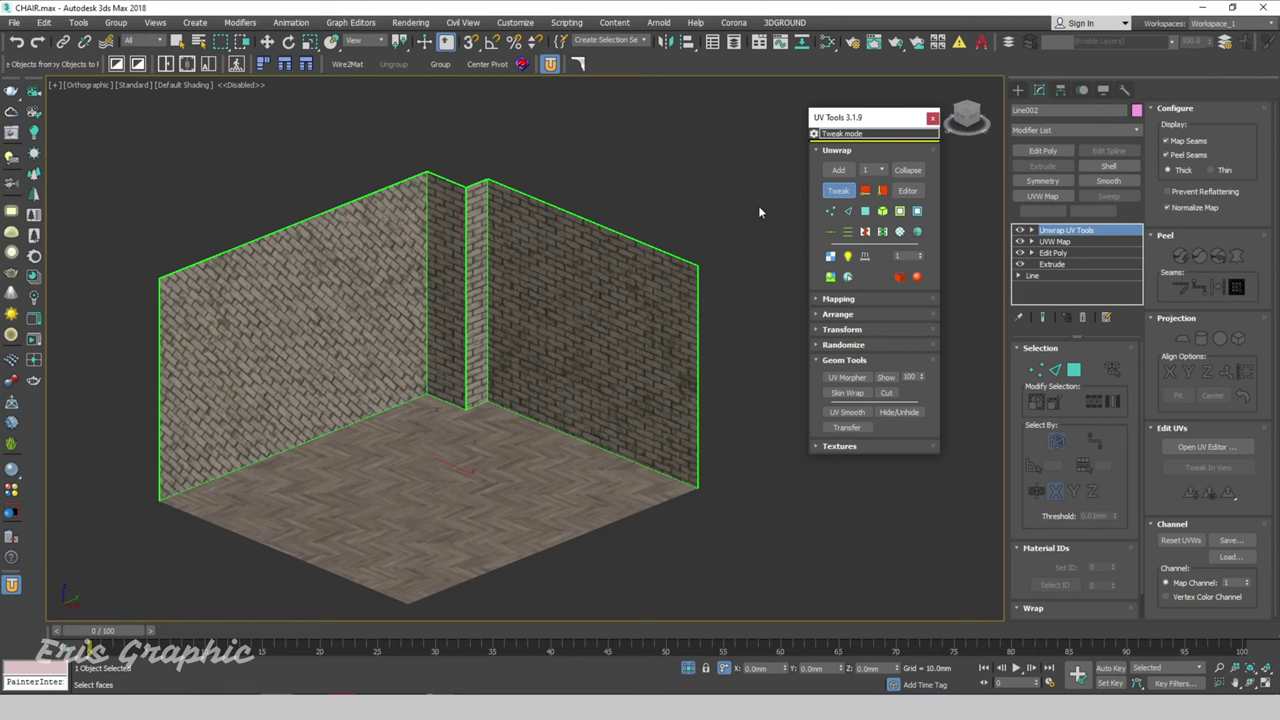
scroll(592, 461, up, 3)
scroll(306, 329, up, 3)
scroll(508, 404, up, 2)
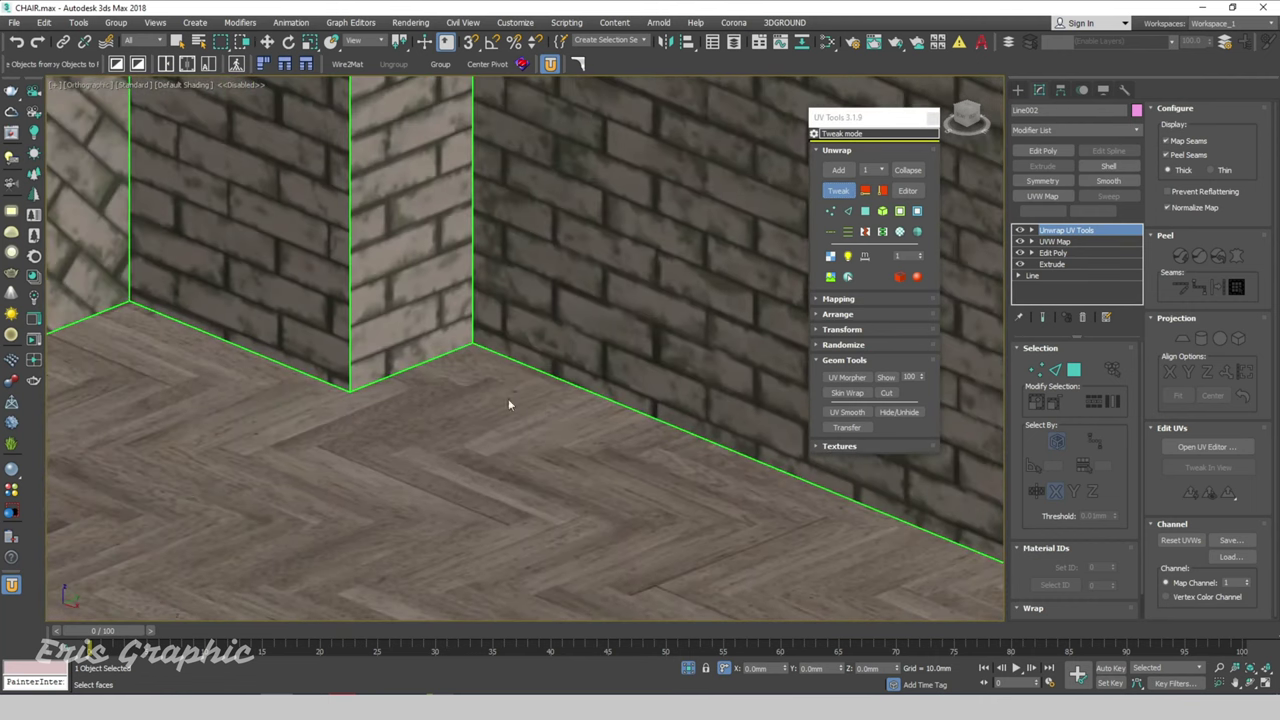
scroll(500, 394, up, 2)
middle_drag(492, 383, 532, 411)
scroll(423, 392, down, 4)
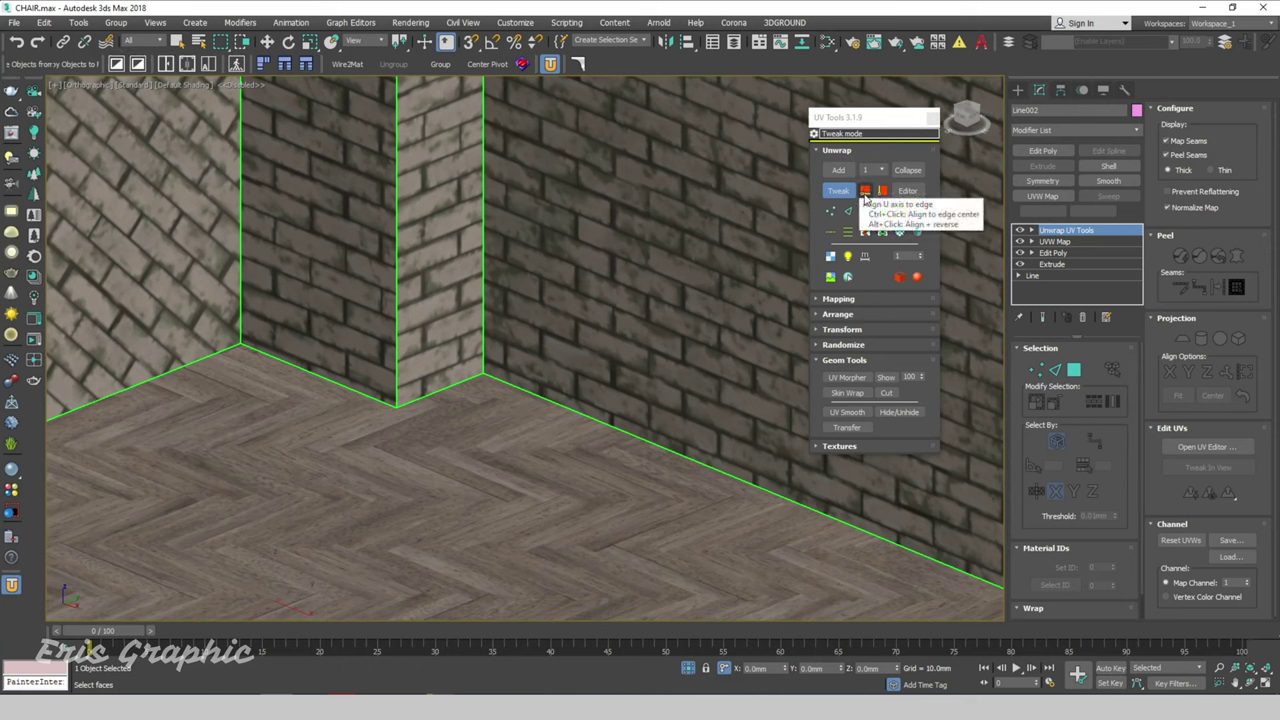
Align the pillar's brick texture to its edge with the edge-alignment option
click(865, 191)
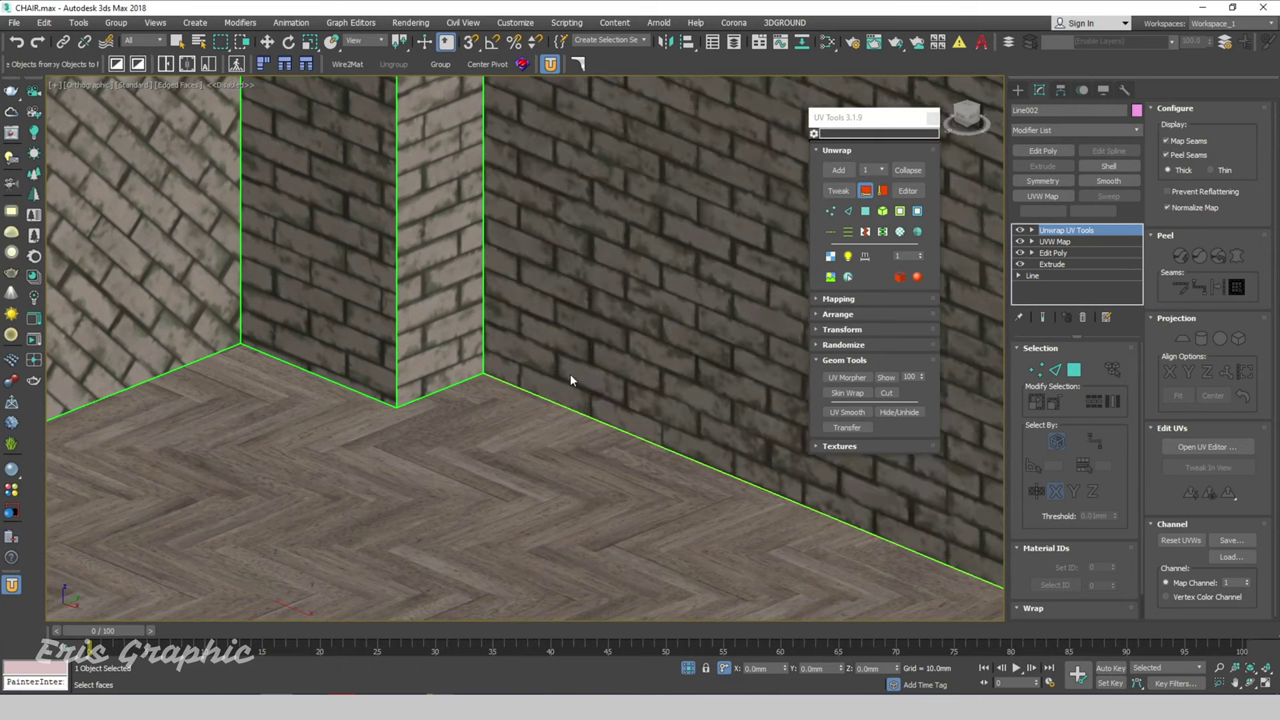
click(428, 363)
scroll(428, 363, down, 5)
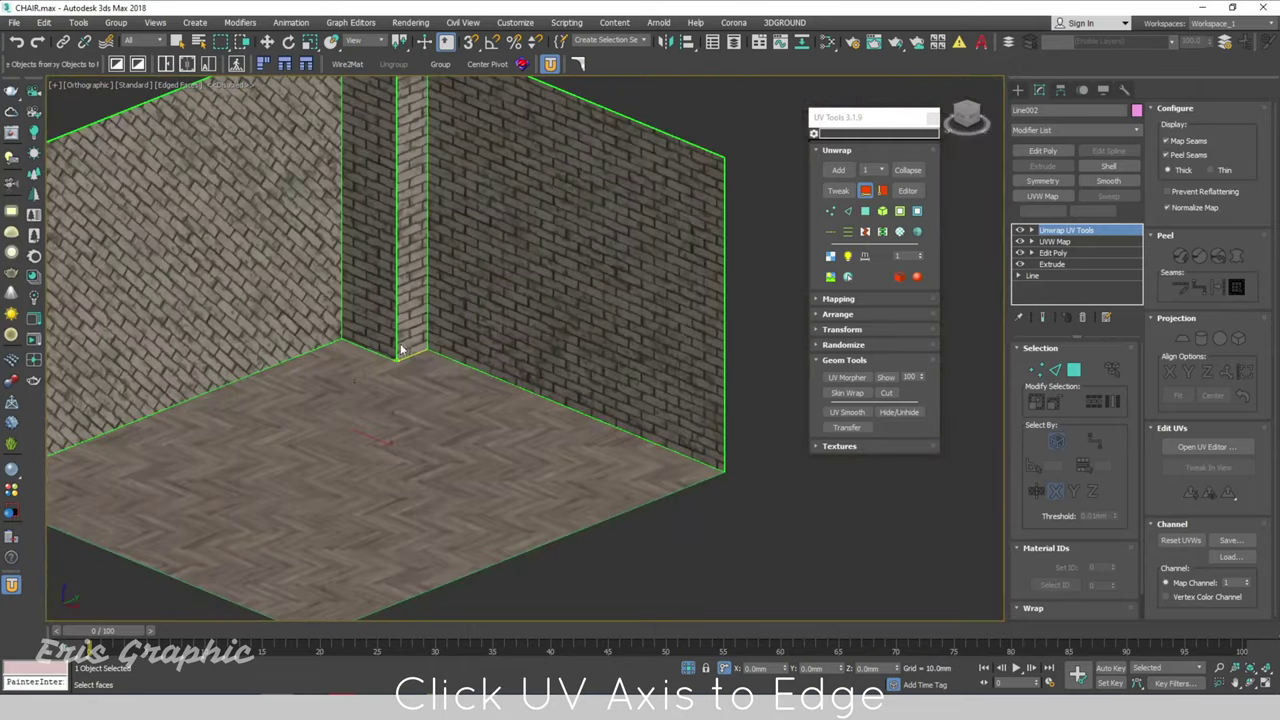
mouse_move(391, 360)
middle_down()
mouse_move(581, 423)
mouse_move(571, 371)
middle_up()
scroll(571, 371, up, 5)
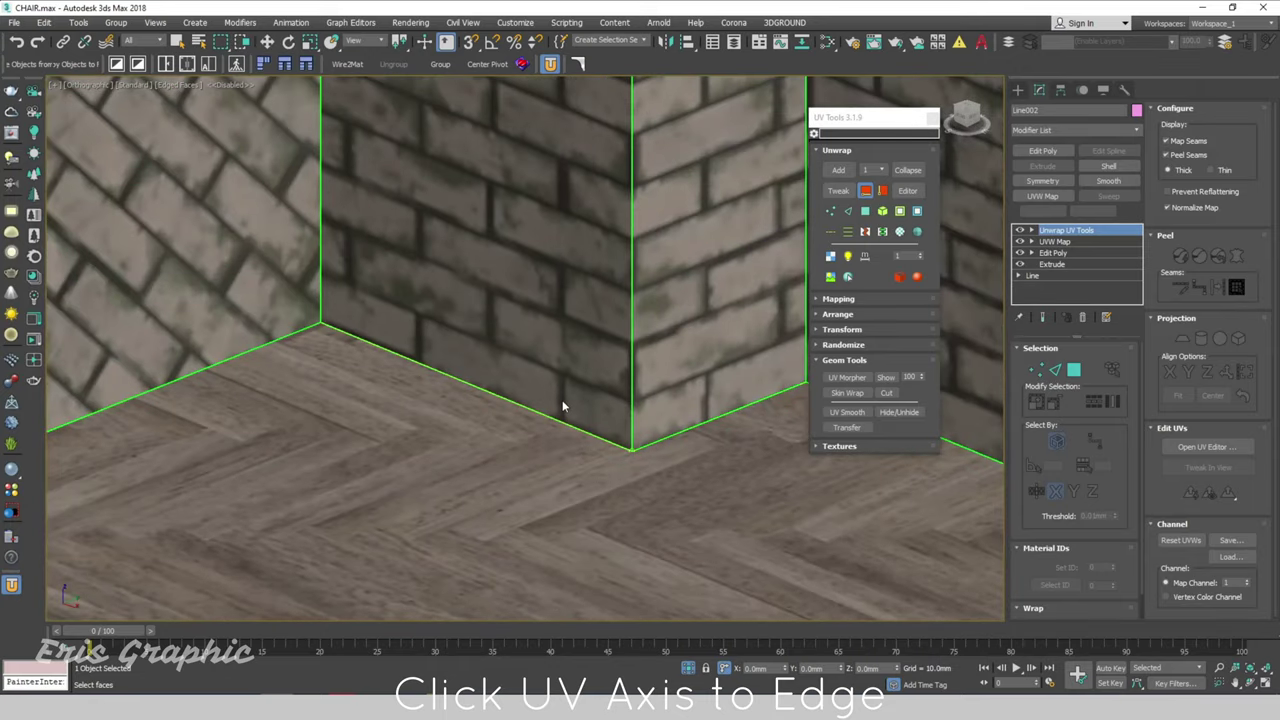
scroll(563, 407, down, 3)
scroll(394, 344, down, 3)
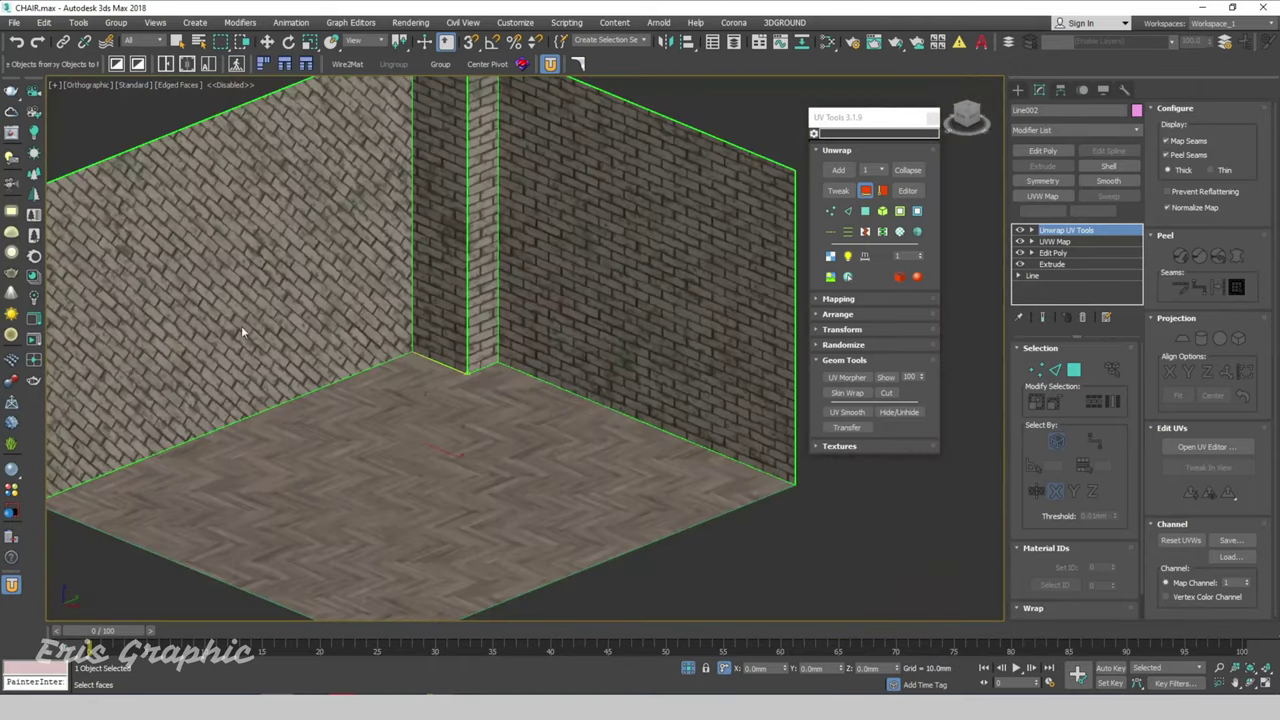
middle_drag(241, 325, 339, 331)
scroll(339, 331, up, 2)
Make the left wall's bricks run horizontally
click(455, 419)
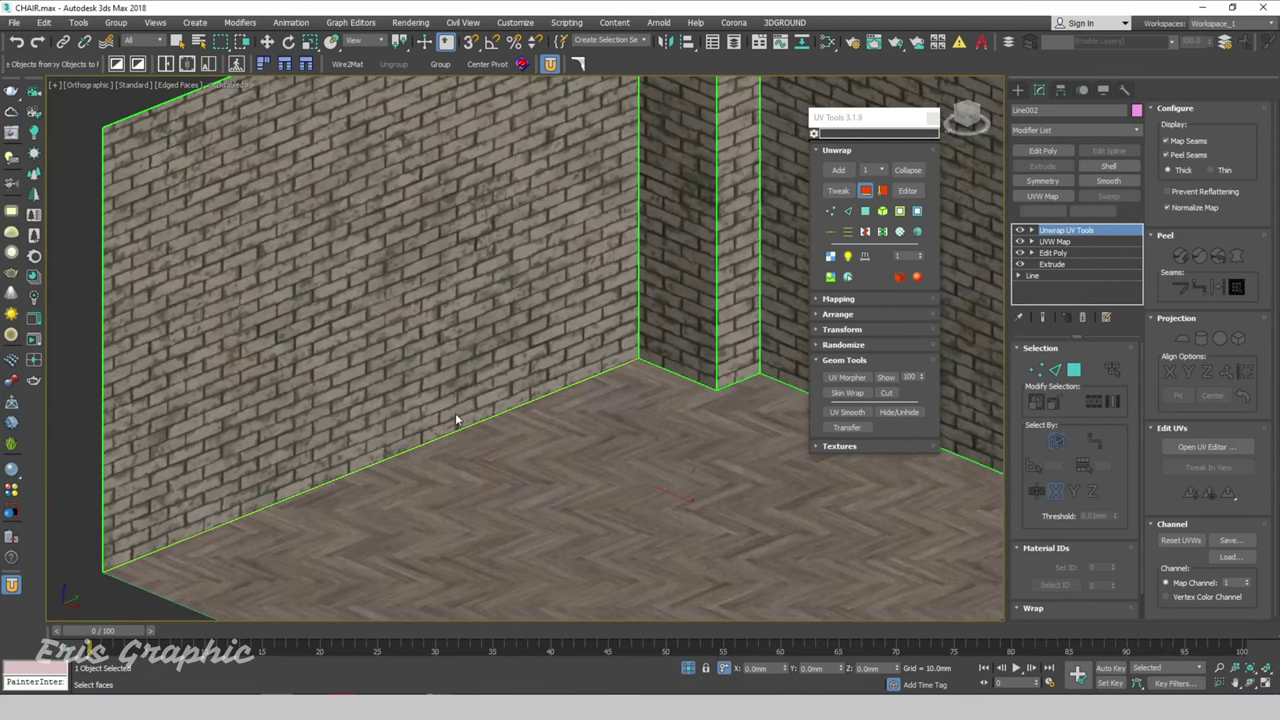
scroll(455, 419, up, 3)
scroll(479, 395, up, 2)
scroll(828, 546, down, 2)
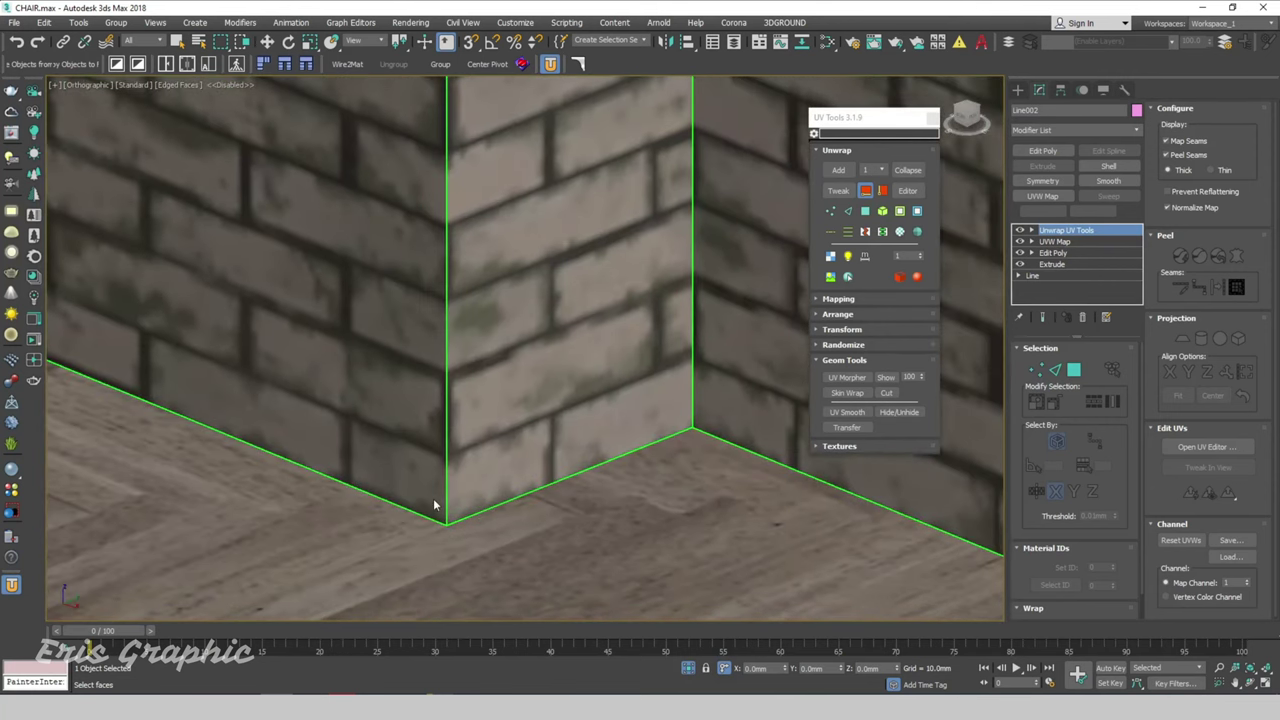
scroll(437, 509, down, 2)
scroll(437, 523, down, 2)
scroll(551, 491, down, 1)
scroll(629, 395, up, 2)
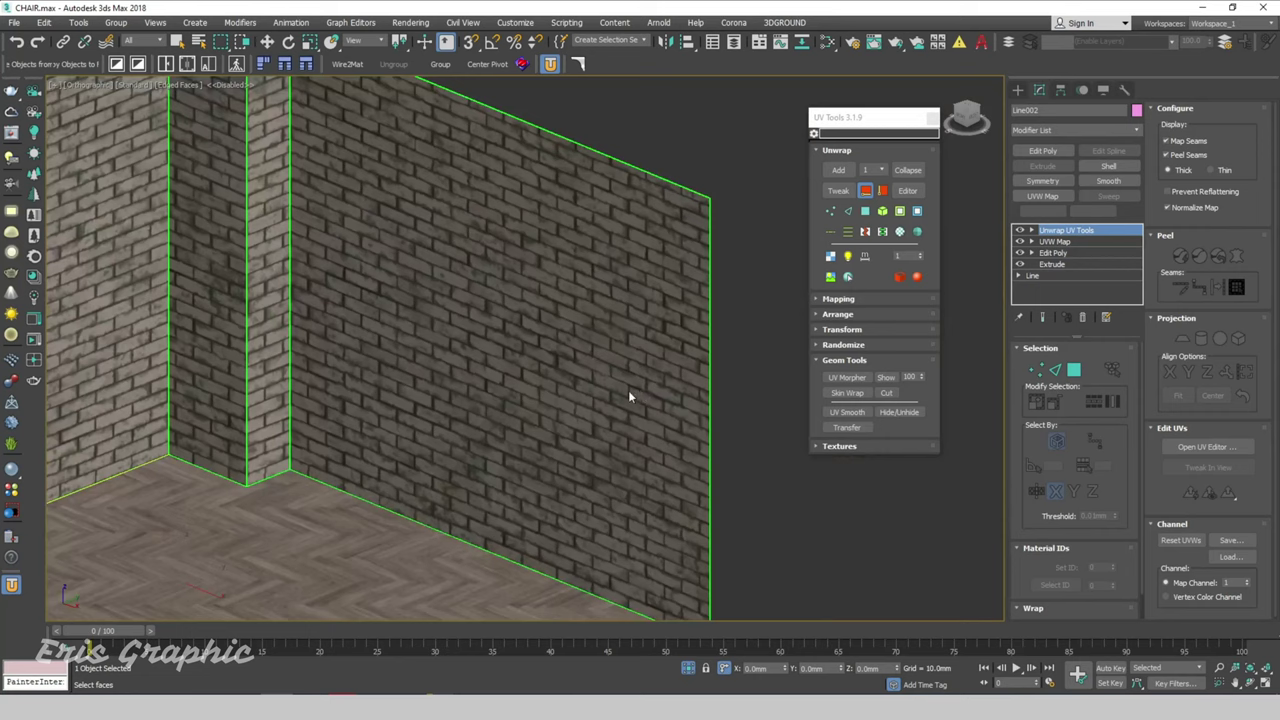
scroll(469, 380, down, 3)
scroll(367, 366, up, 1)
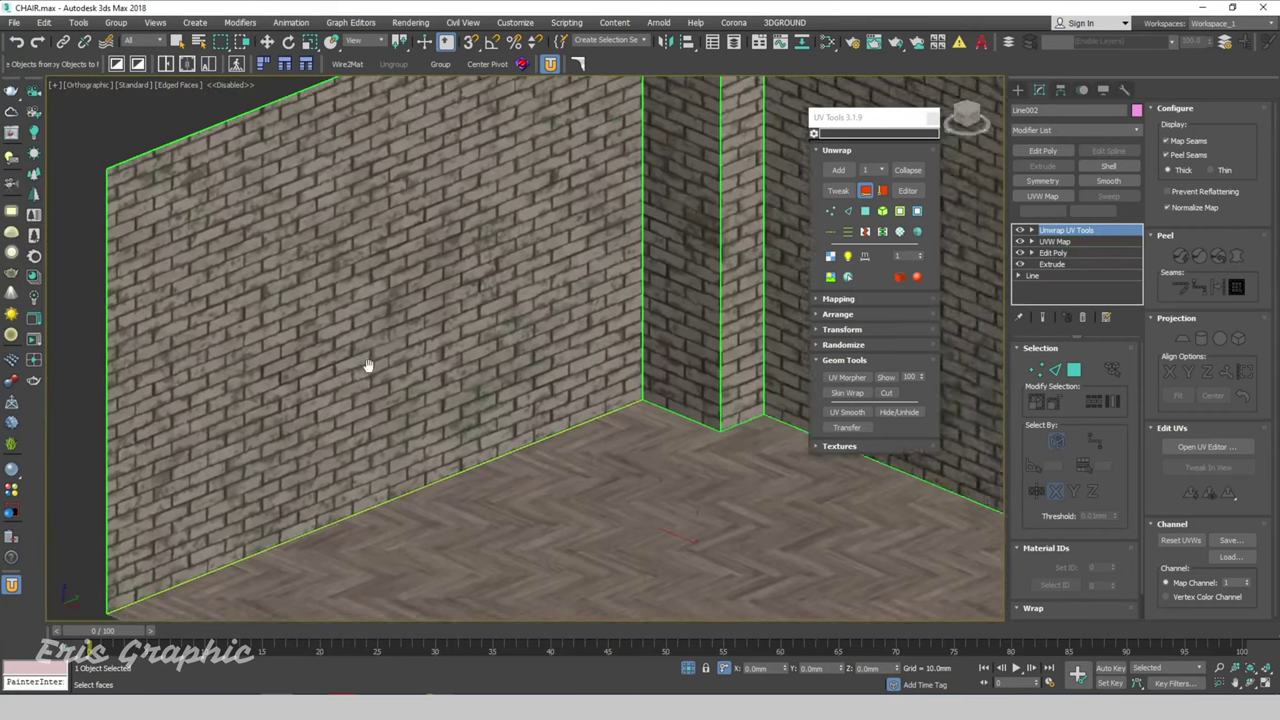
scroll(267, 400, up, 2)
Apply another UV Tools option, then bring up UV Tools on the Line005 window wall
click(879, 190)
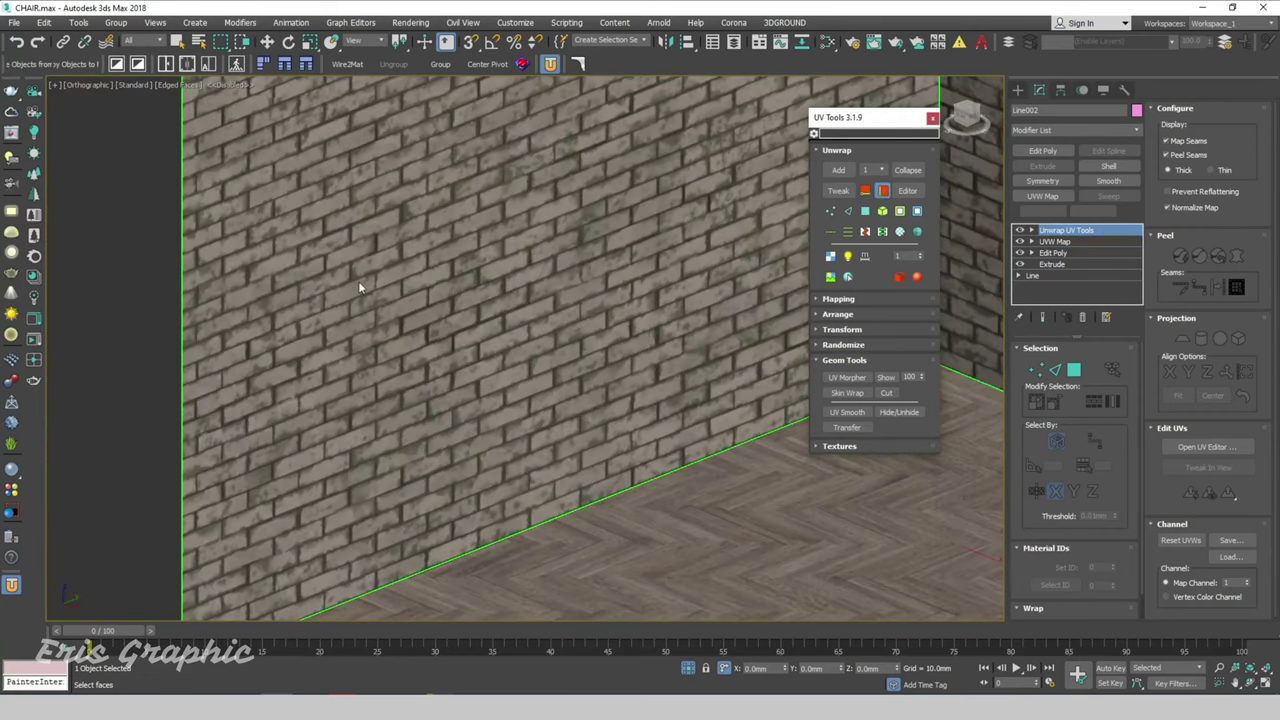
scroll(358, 281, down, 1)
scroll(364, 288, down, 1)
scroll(669, 374, down, 2)
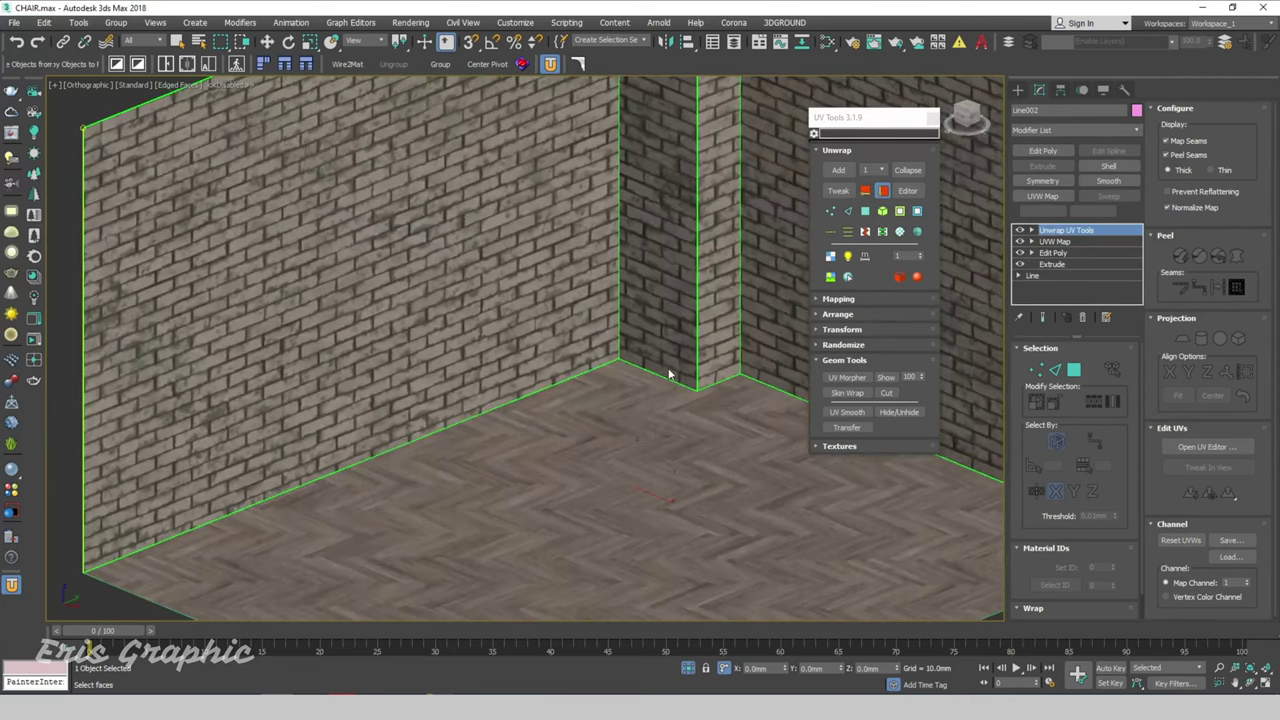
scroll(602, 367, up, 2)
scroll(600, 367, down, 3)
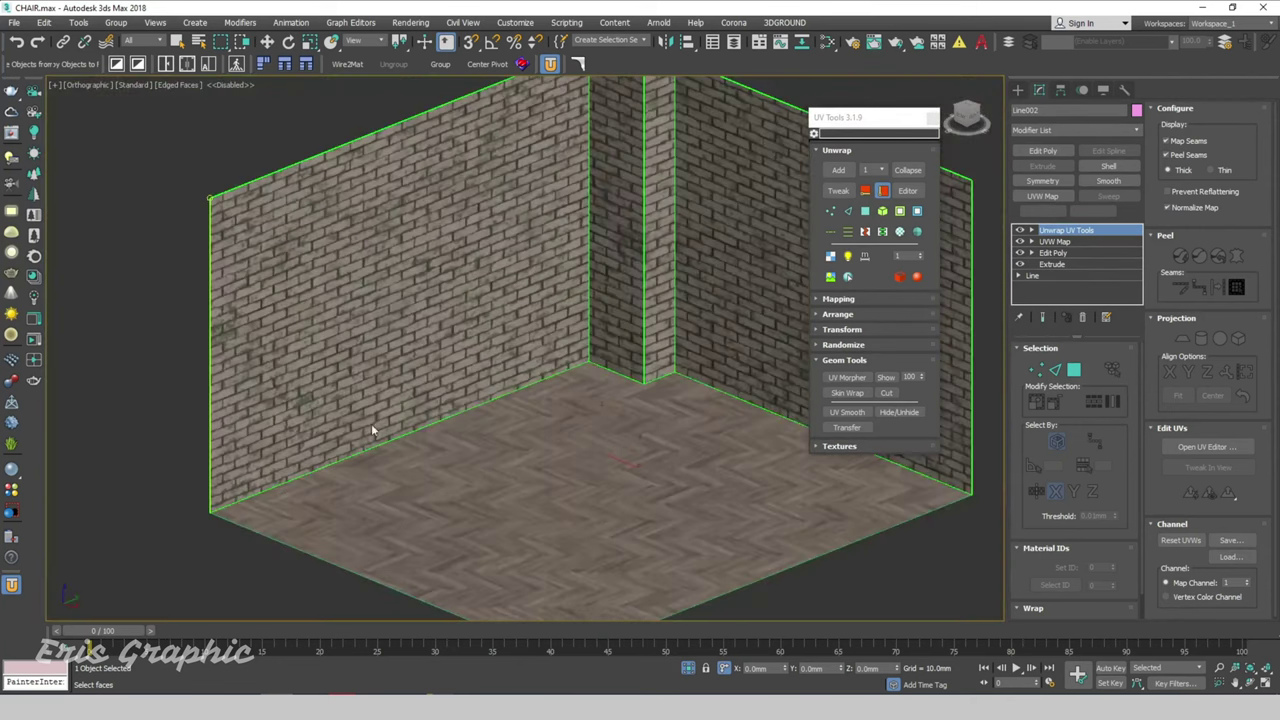
scroll(224, 366, up, 2)
scroll(258, 360, up, 1)
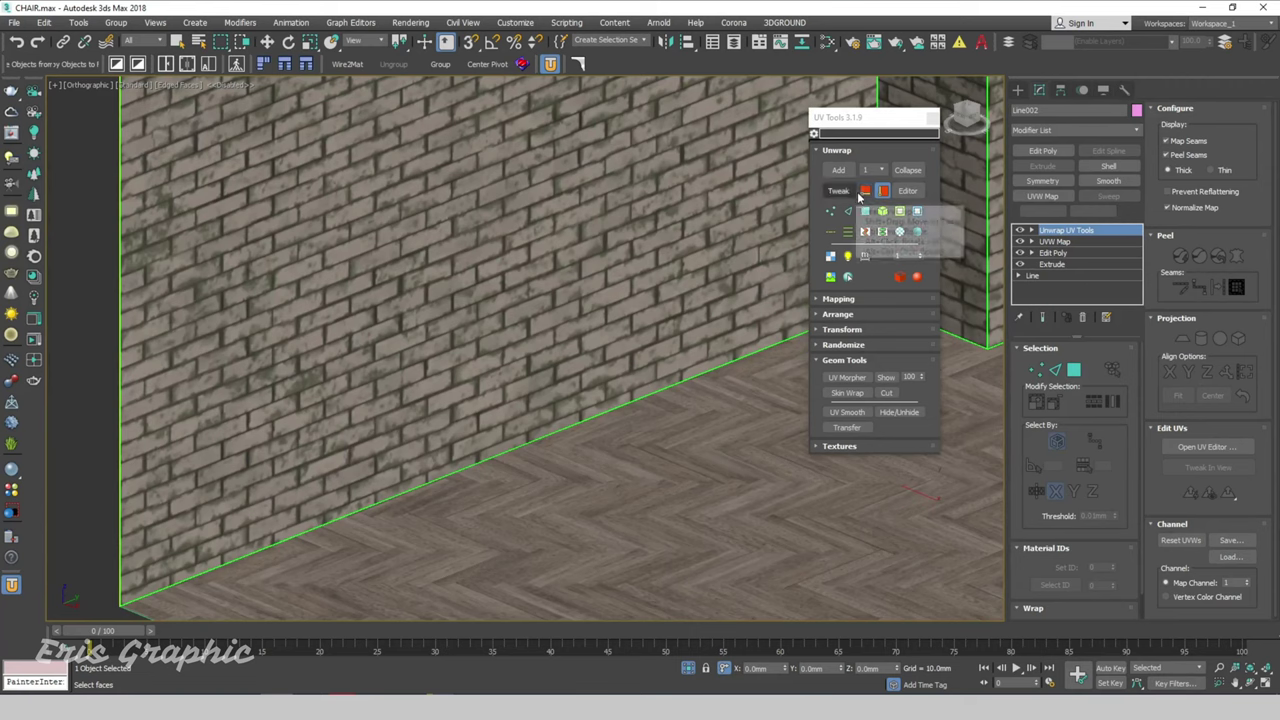
scroll(443, 486, down, 1)
scroll(440, 443, down, 2)
scroll(406, 437, down, 1)
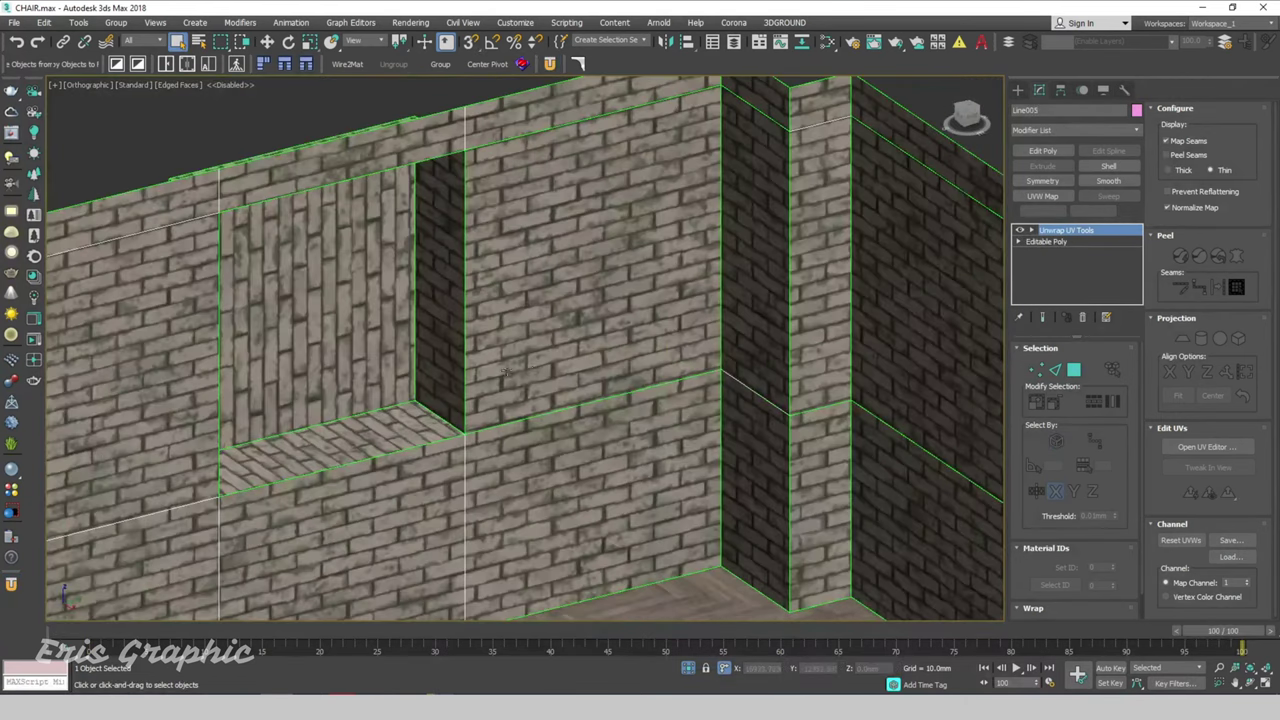
scroll(280, 320, down, 1)
scroll(280, 320, down, 1)
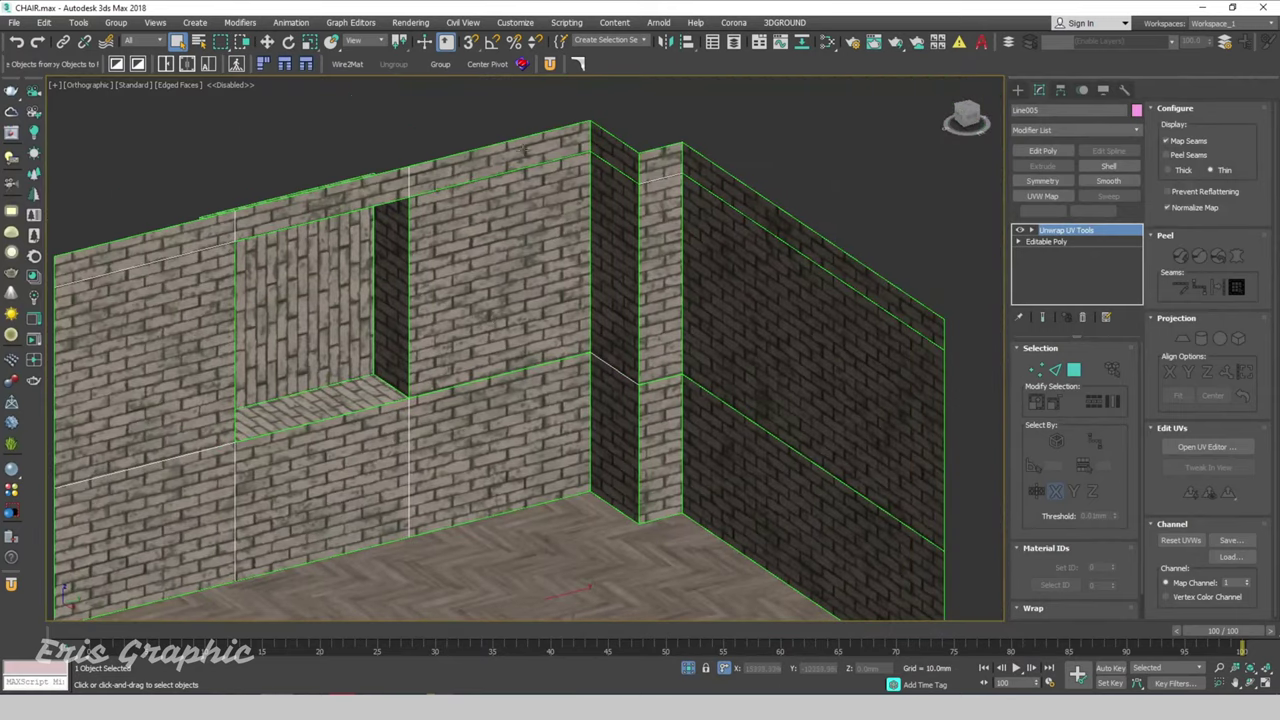
click(551, 64)
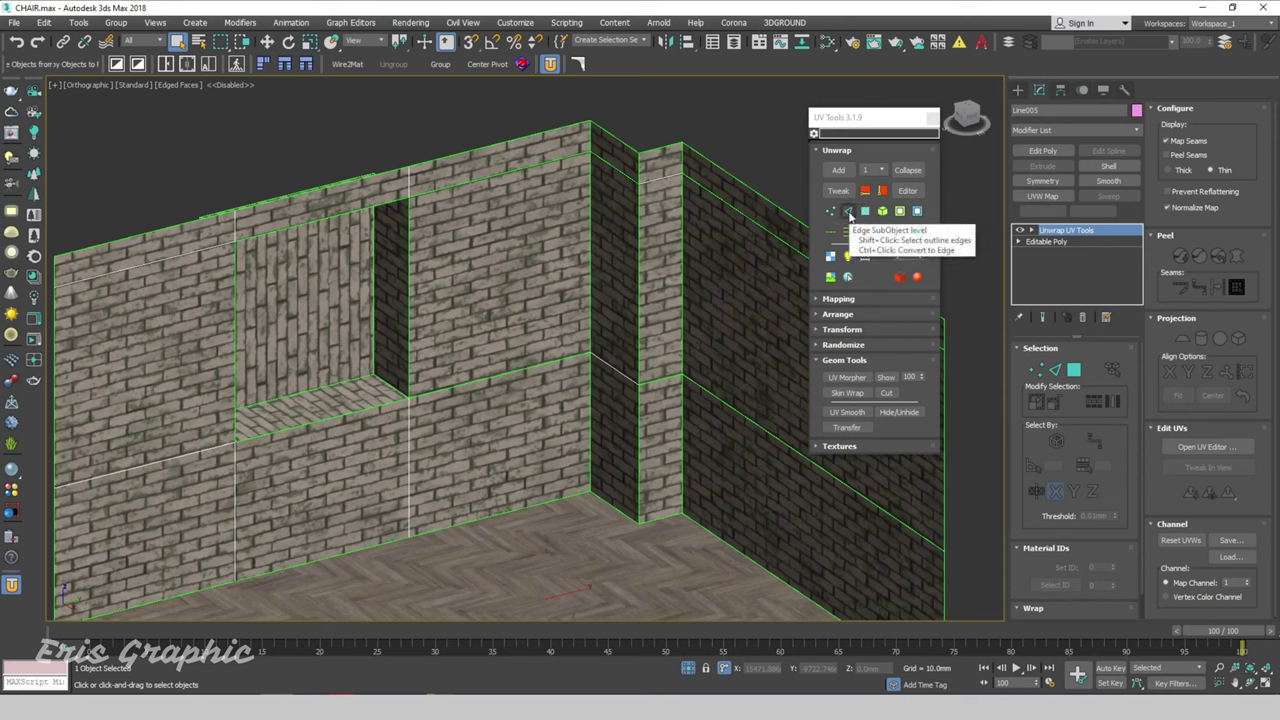
In polygon mode, stitch the window sill's UVs to the front wall face below it
click(830, 211)
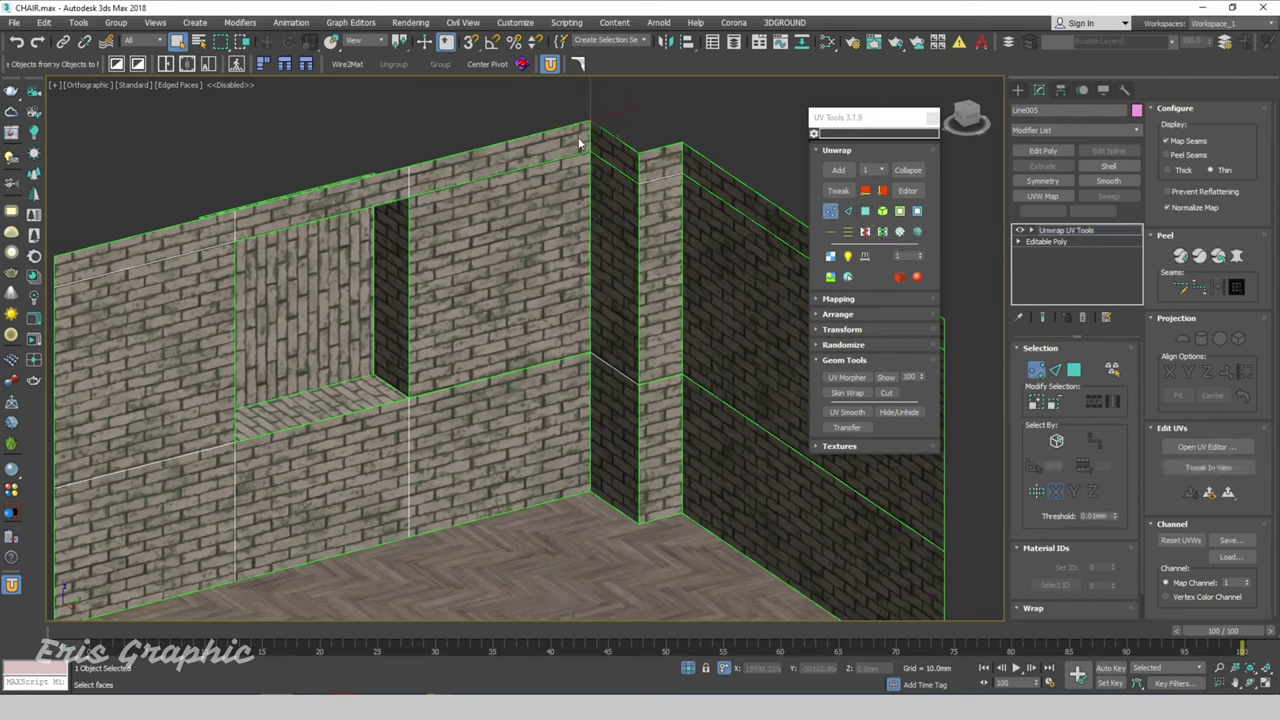
click(848, 212)
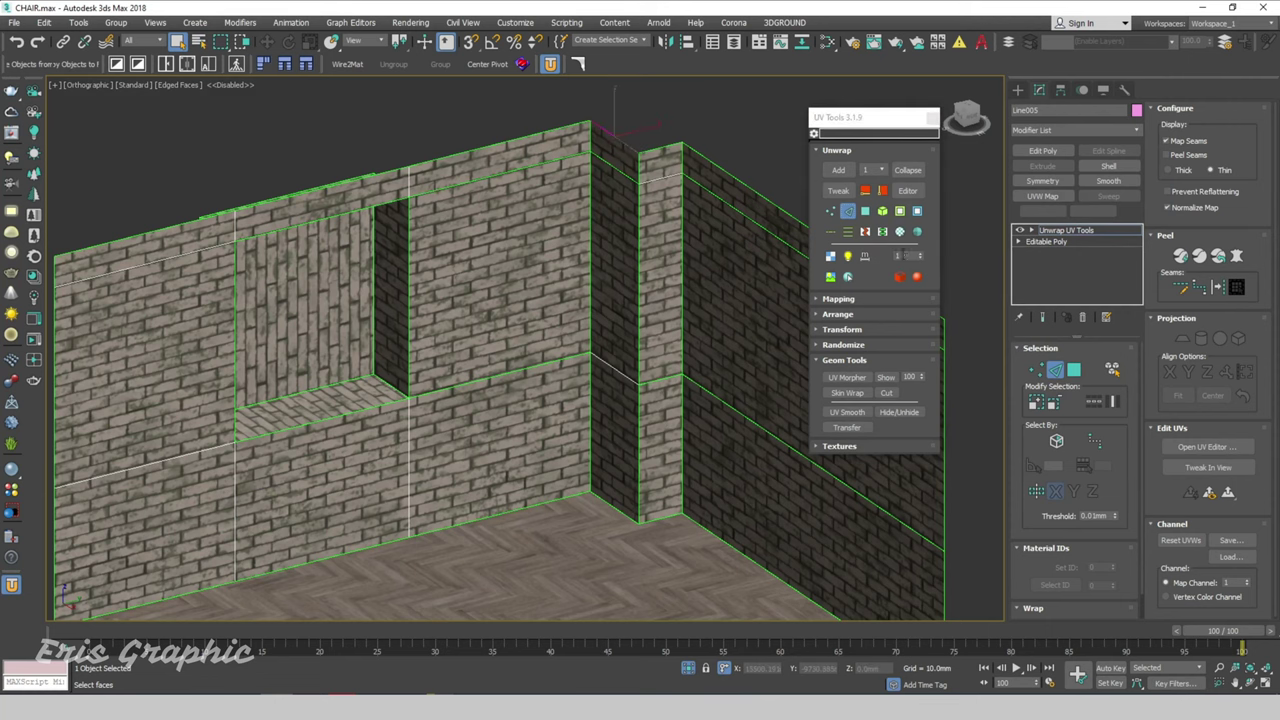
click(865, 211)
click(505, 235)
click(331, 346)
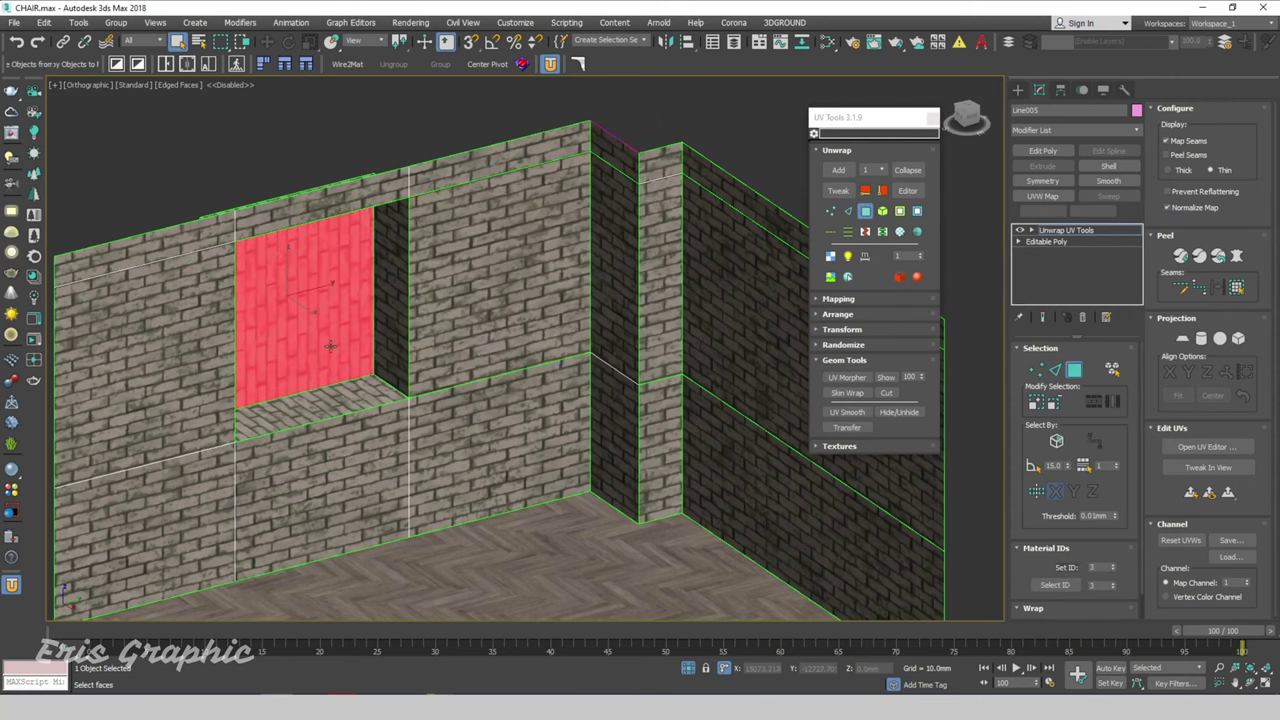
scroll(331, 403, up, 4)
click(365, 400)
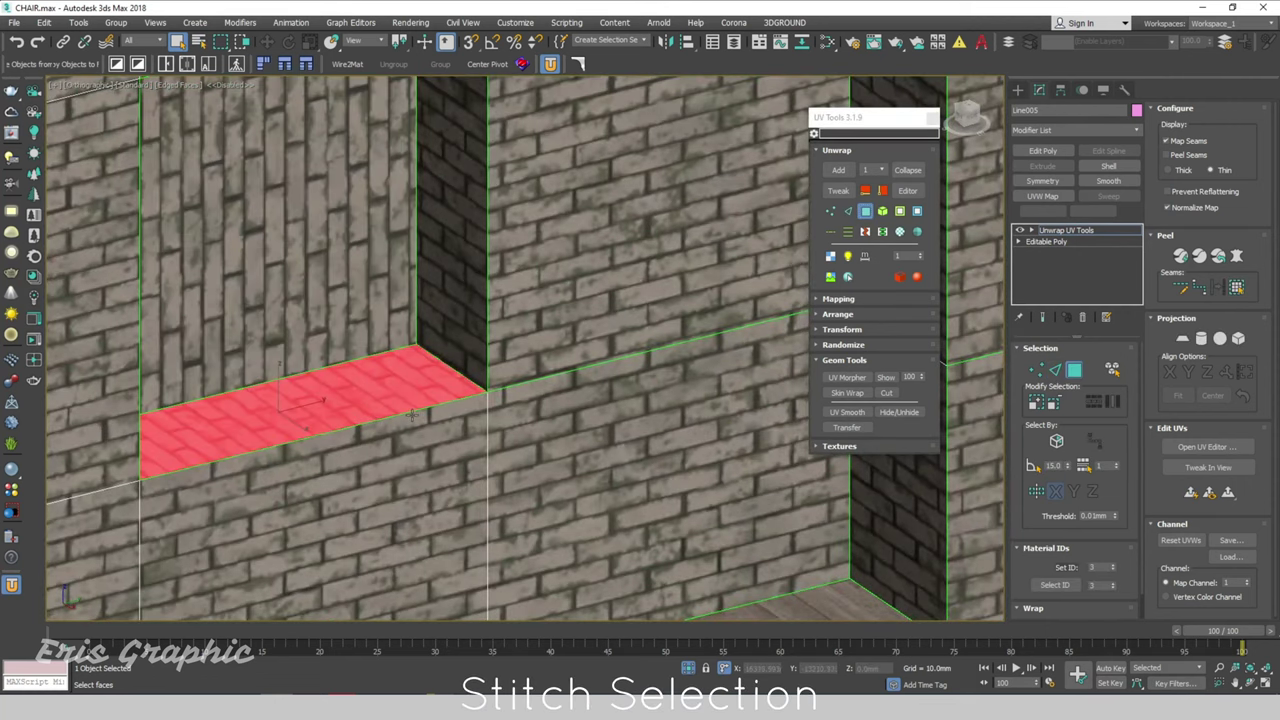
middle_drag(412, 415, 496, 406)
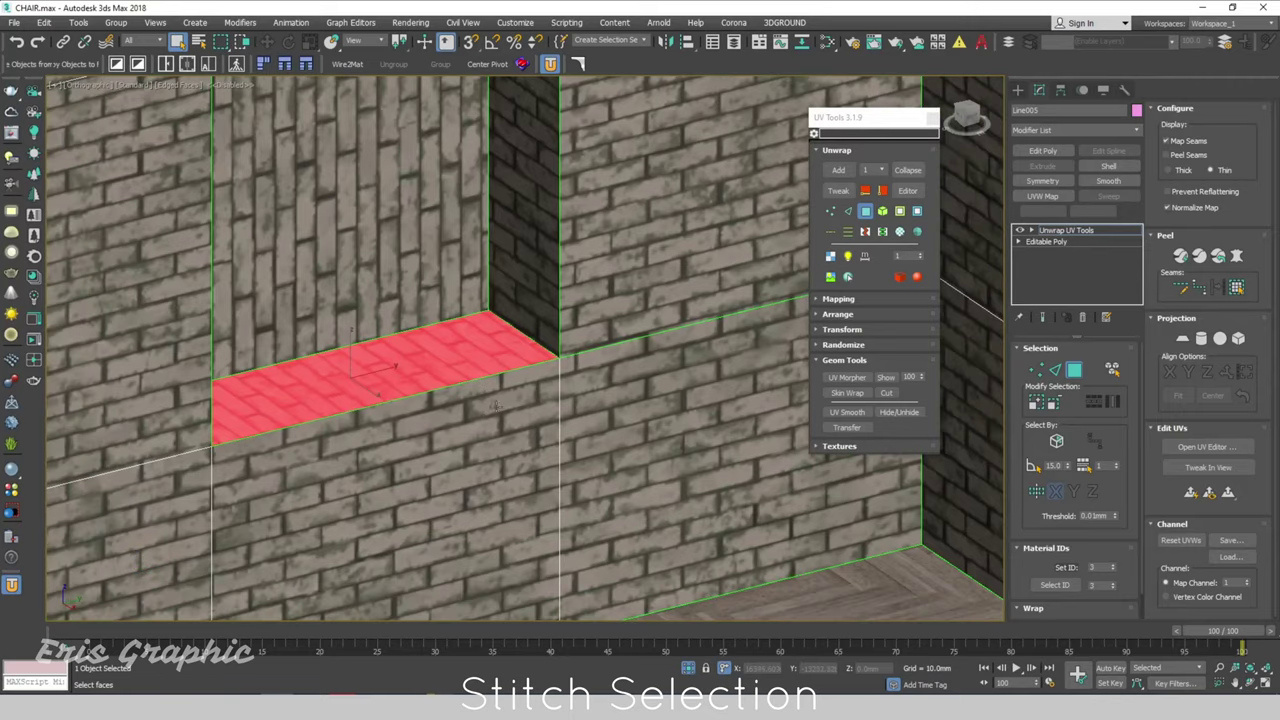
click(416, 427)
ctrl+click(438, 372)
click(462, 428)
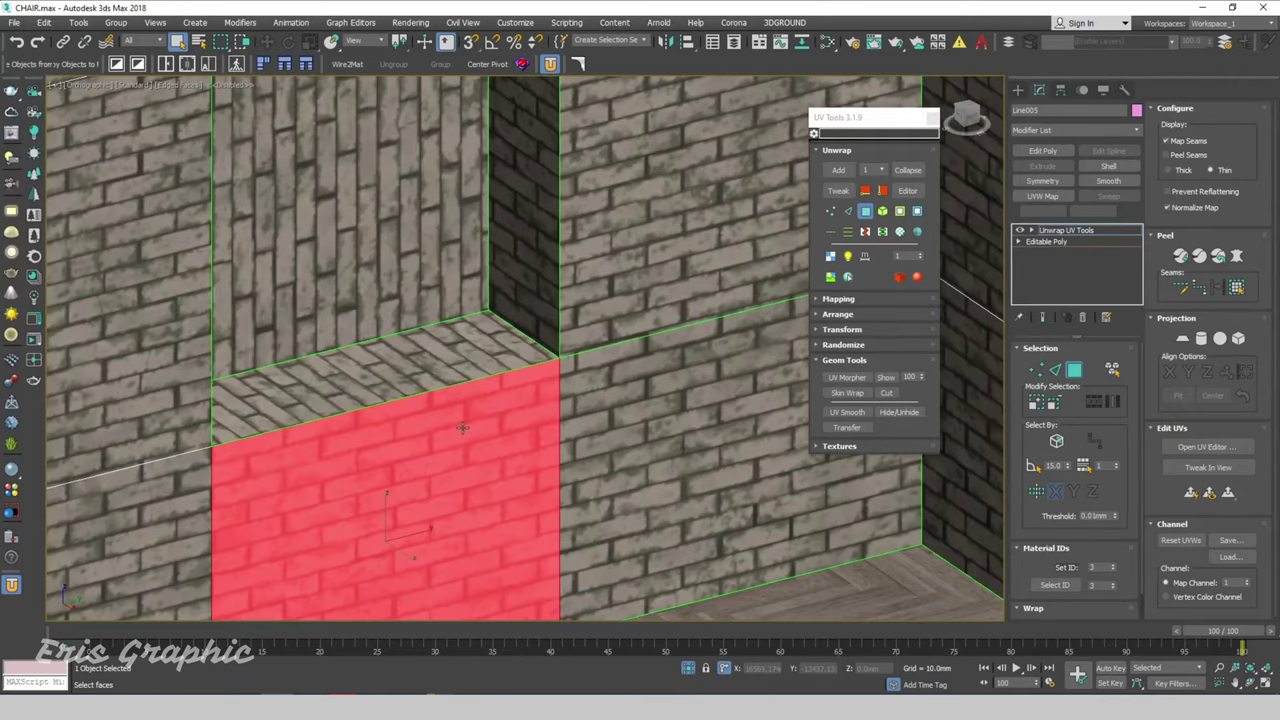
ctrl+click(455, 370)
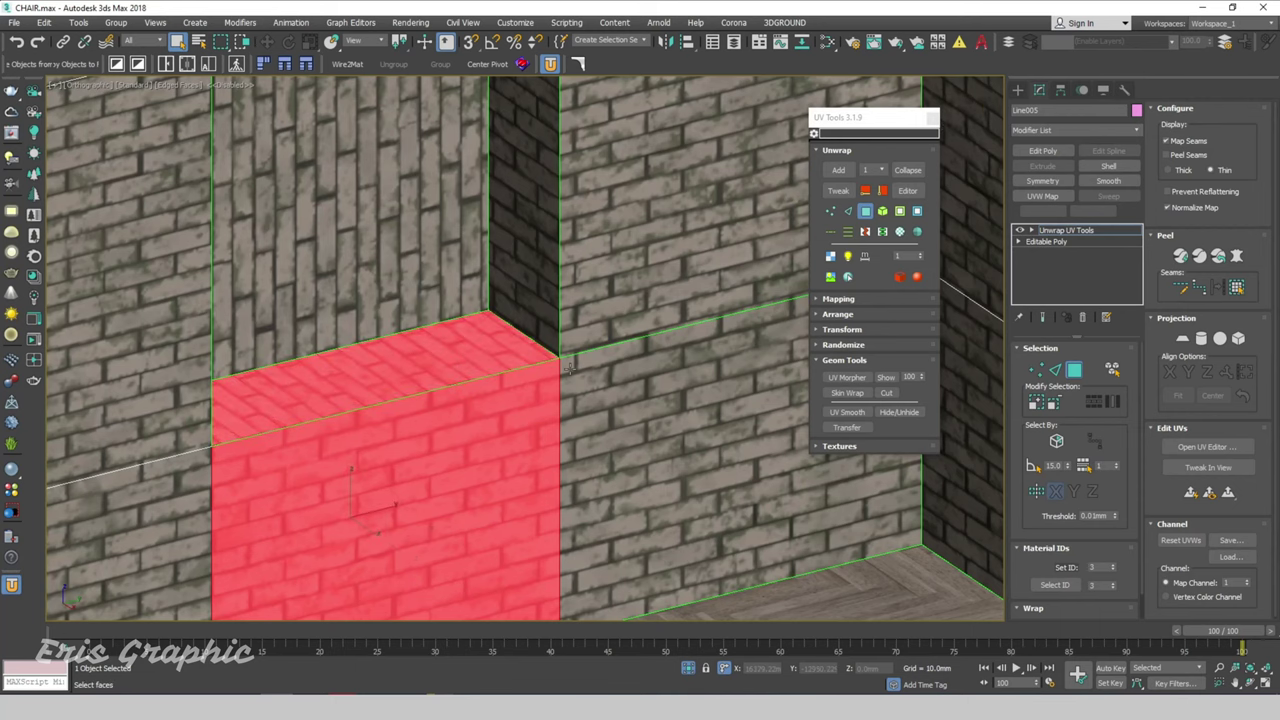
click(882, 232)
Stitch the sill's UVs to the back wall face as well
mouse_move(462, 428)
alt+middle_down()
mouse_move(360, 386)
mouse_move(418, 360)
mouse_move(508, 369)
mouse_move(491, 363)
alt+middle_up()
alt+click(375, 400)
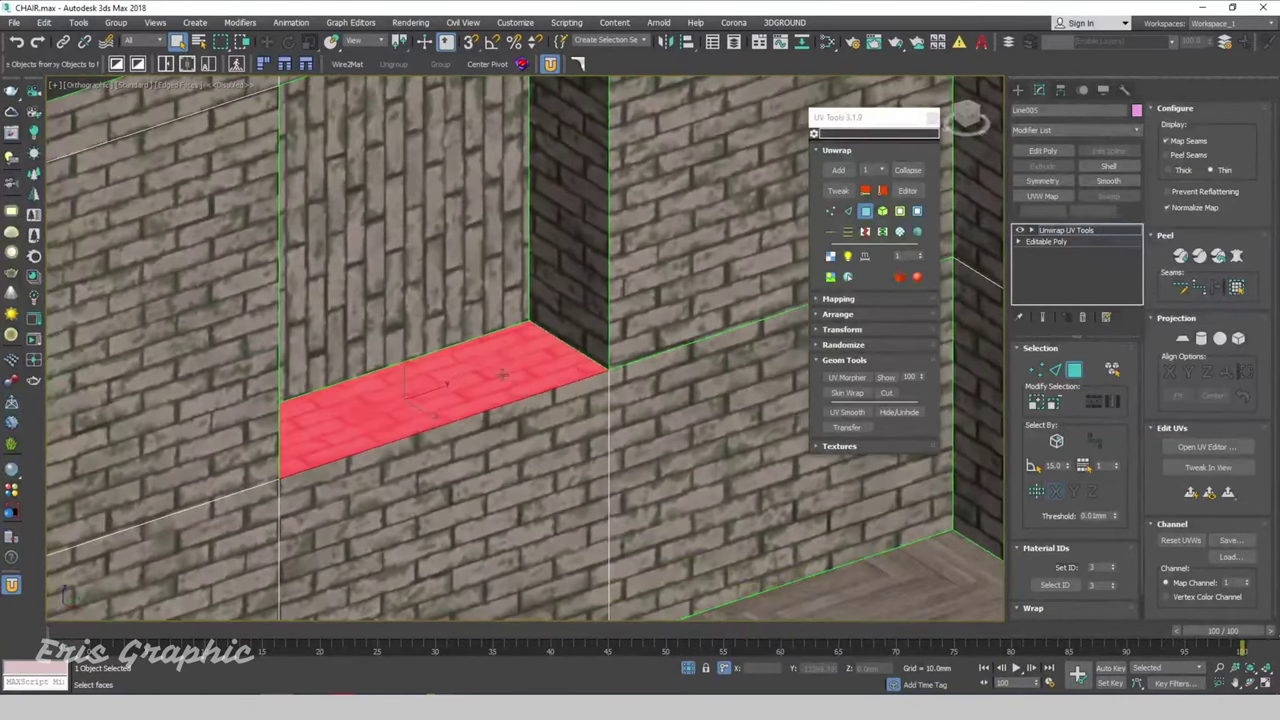
ctrl+click(468, 311)
mouse_move(468, 311)
alt+middle_down()
mouse_move(471, 345)
mouse_move(510, 313)
mouse_move(549, 466)
mouse_move(607, 197)
alt+middle_up()
click(883, 232)
scroll(510, 313, up, 5)
scroll(510, 313, down, 3)
scroll(549, 466, down, 2)
mouse_move(537, 234)
alt+middle_down()
mouse_move(449, 286)
mouse_move(515, 292)
mouse_move(511, 330)
alt+middle_up()
Stitch the window opening's top face UVs to the adjacent sloped face
scroll(449, 286, up, 3)
scroll(514, 263, down, 3)
scroll(511, 330, up, 3)
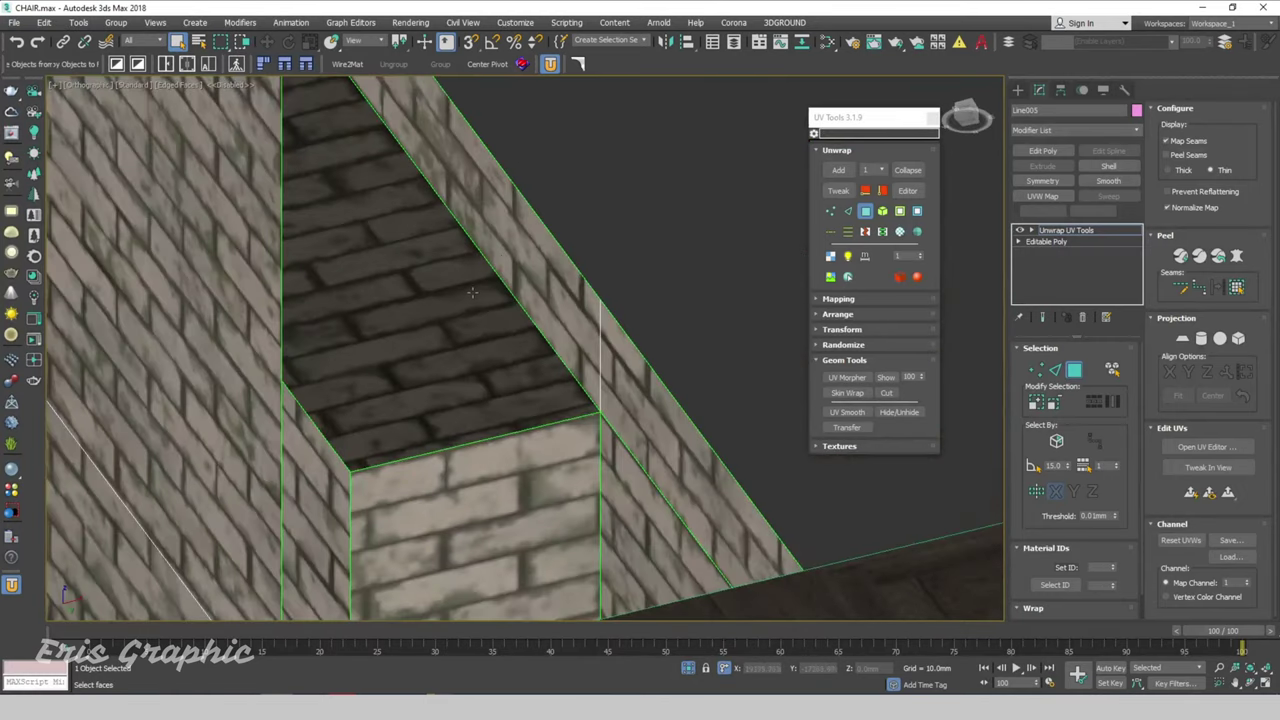
scroll(511, 337, up, 1)
click(511, 337)
ctrl+click(558, 311)
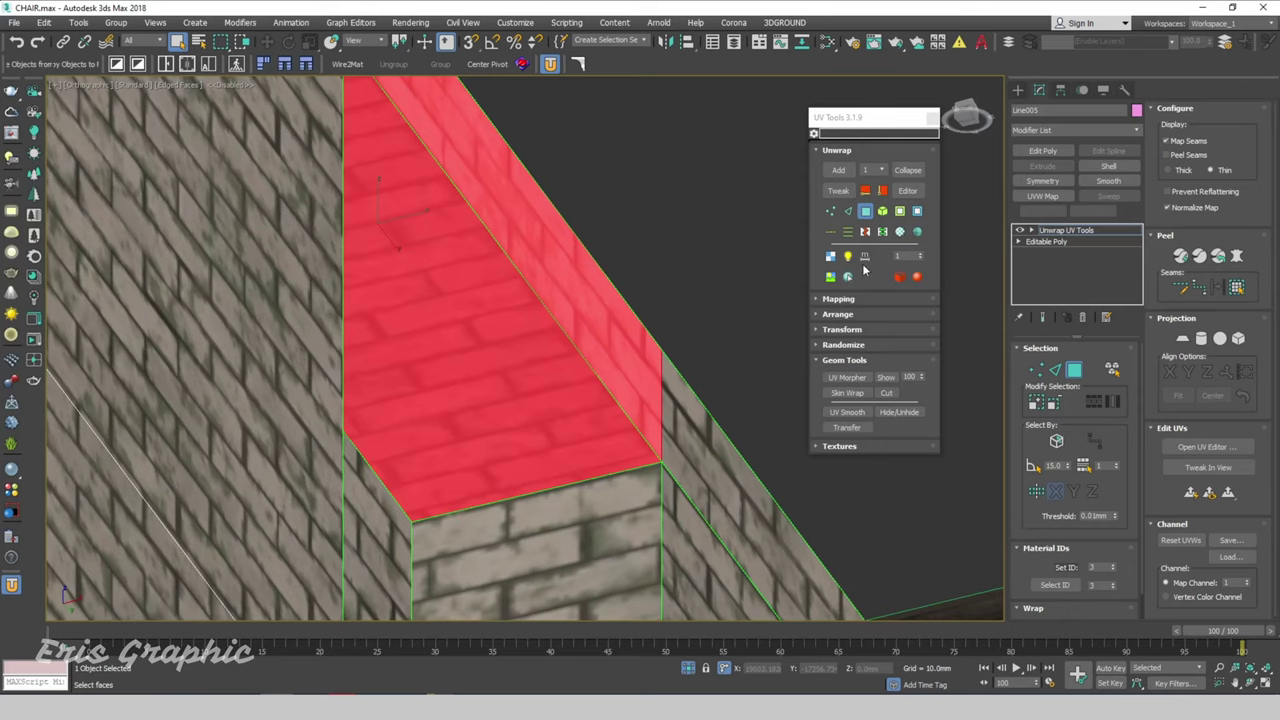
click(884, 234)
Zoom out to view the whole wall, clear the selection, and reselect the brick walls
scroll(670, 282, down, 2)
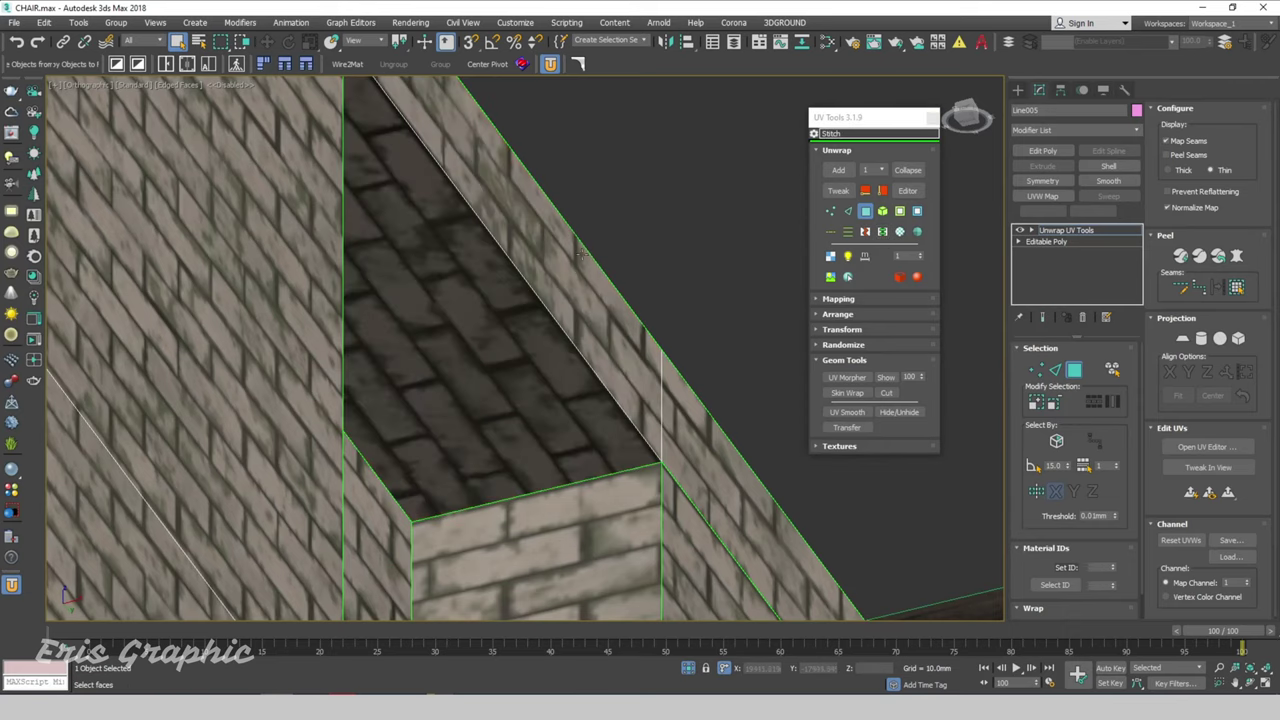
mouse_move(670, 282)
alt+middle_down()
mouse_move(623, 349)
mouse_move(646, 371)
mouse_move(514, 443)
mouse_move(600, 300)
alt+middle_up()
scroll(600, 300, down, 3)
click(643, 109)
scroll(643, 109, up, 3)
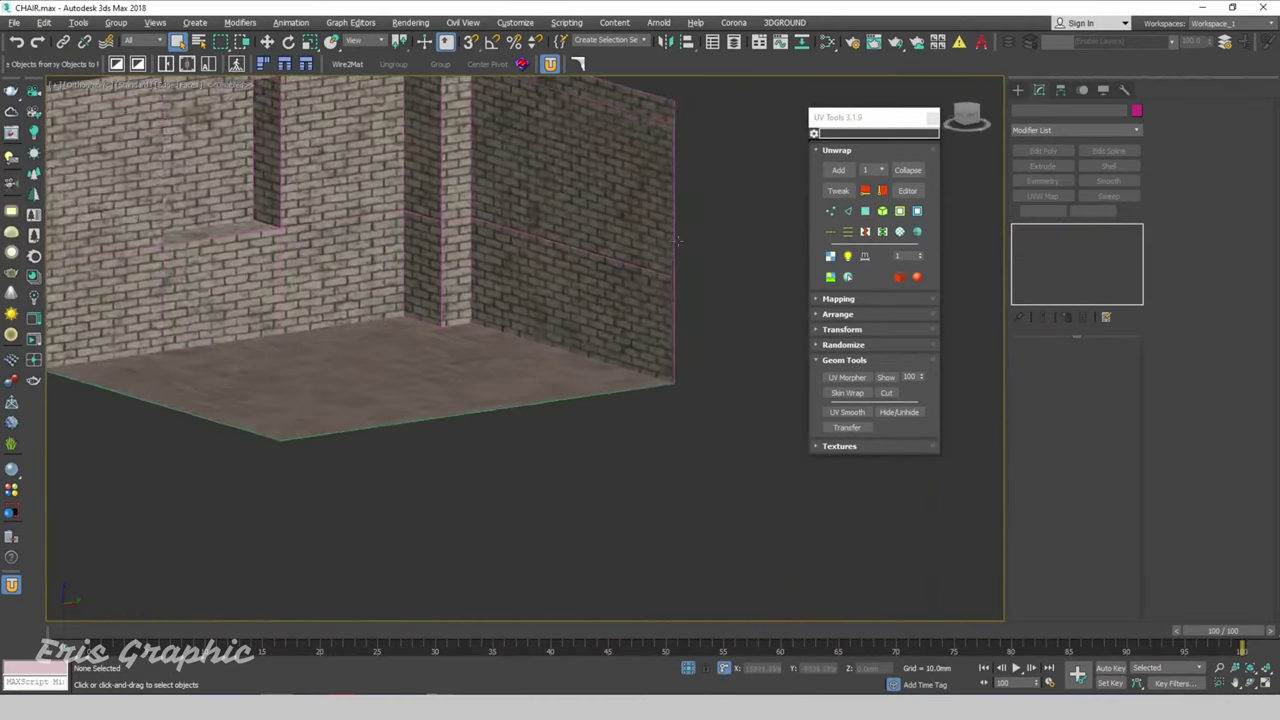
scroll(630, 180, down, 3)
click(617, 243)
Assign a checker material, cycling Up-arrow, grey and circle patterns at 481.0mm then 430.0mm
scroll(565, 312, up, 2)
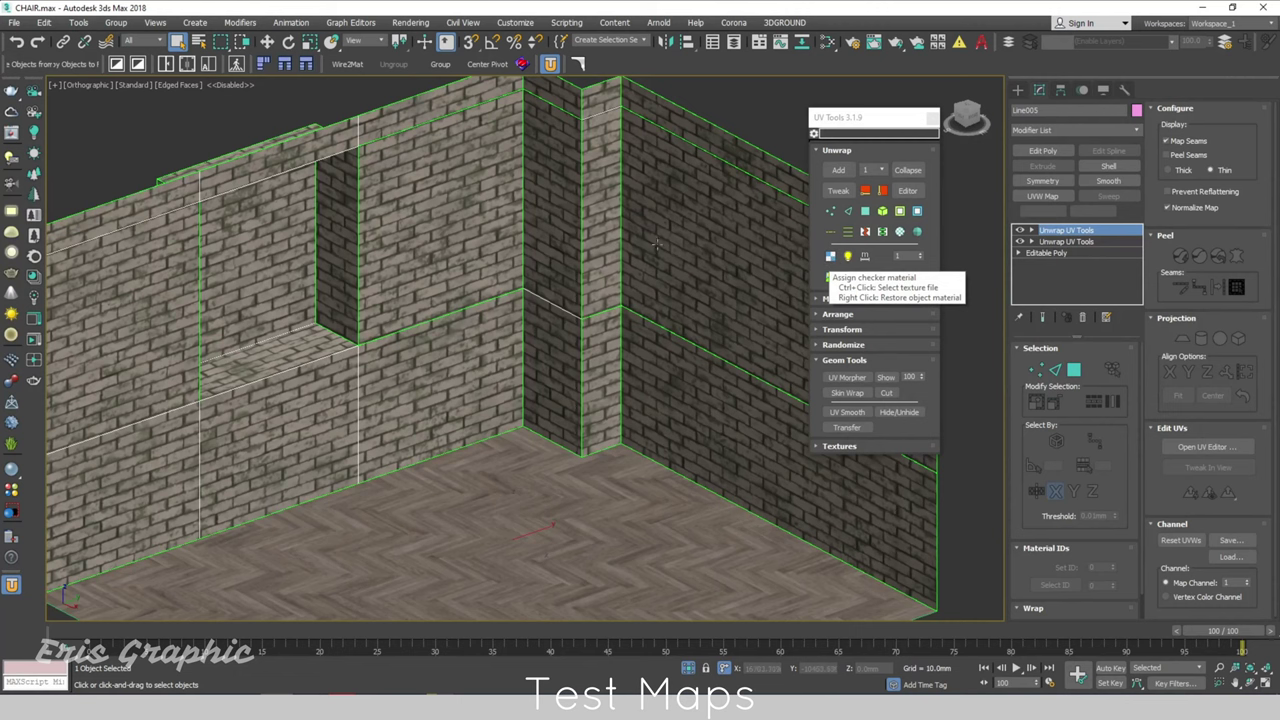
click(831, 256)
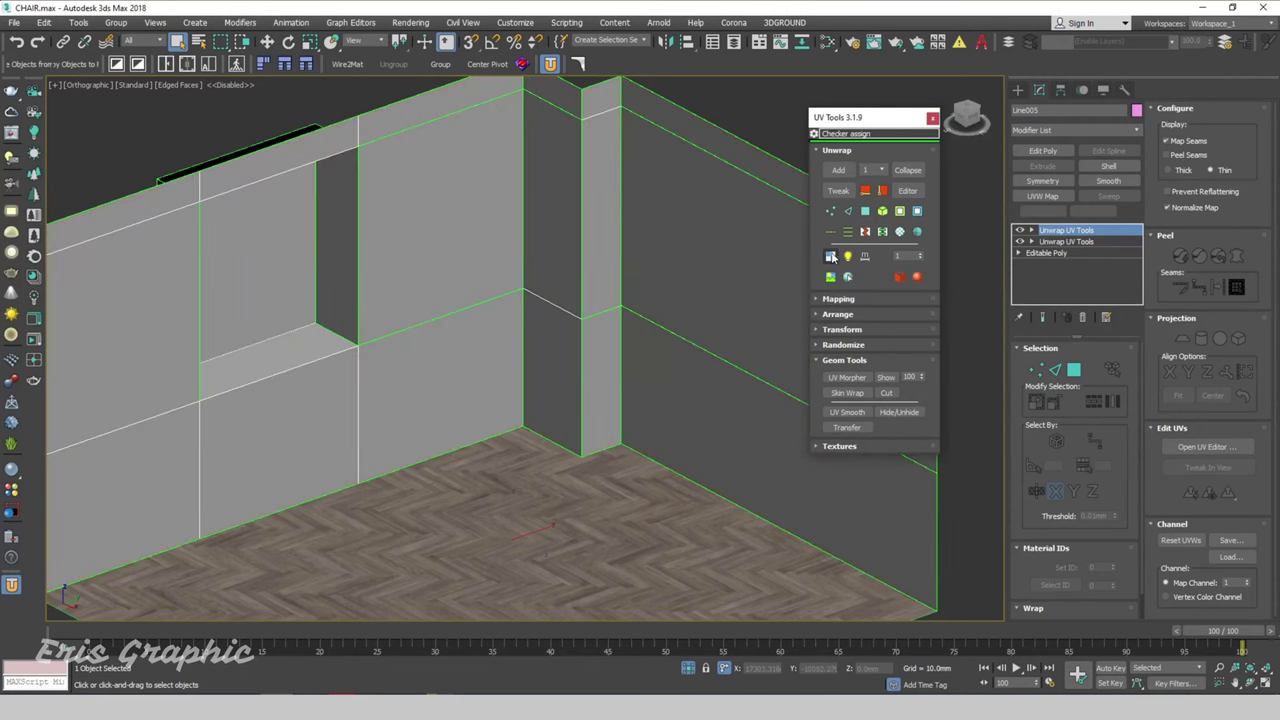
click(866, 256)
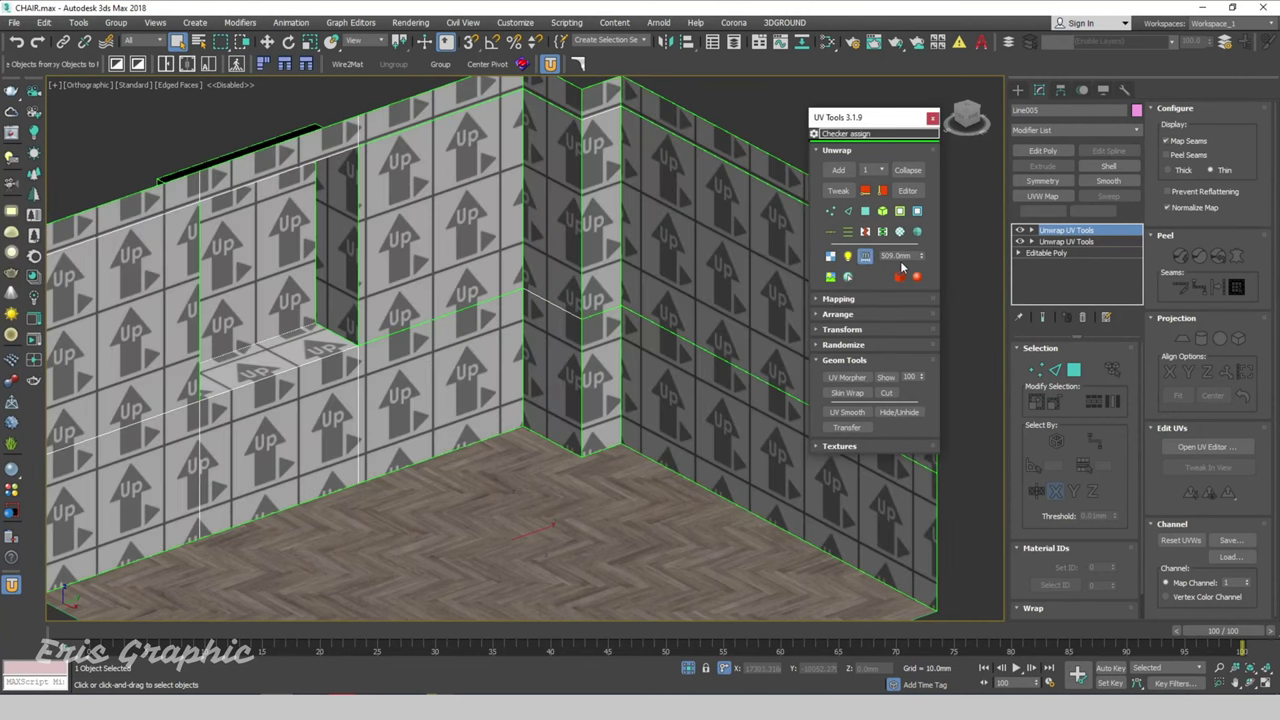
drag(922, 258, 922, 272)
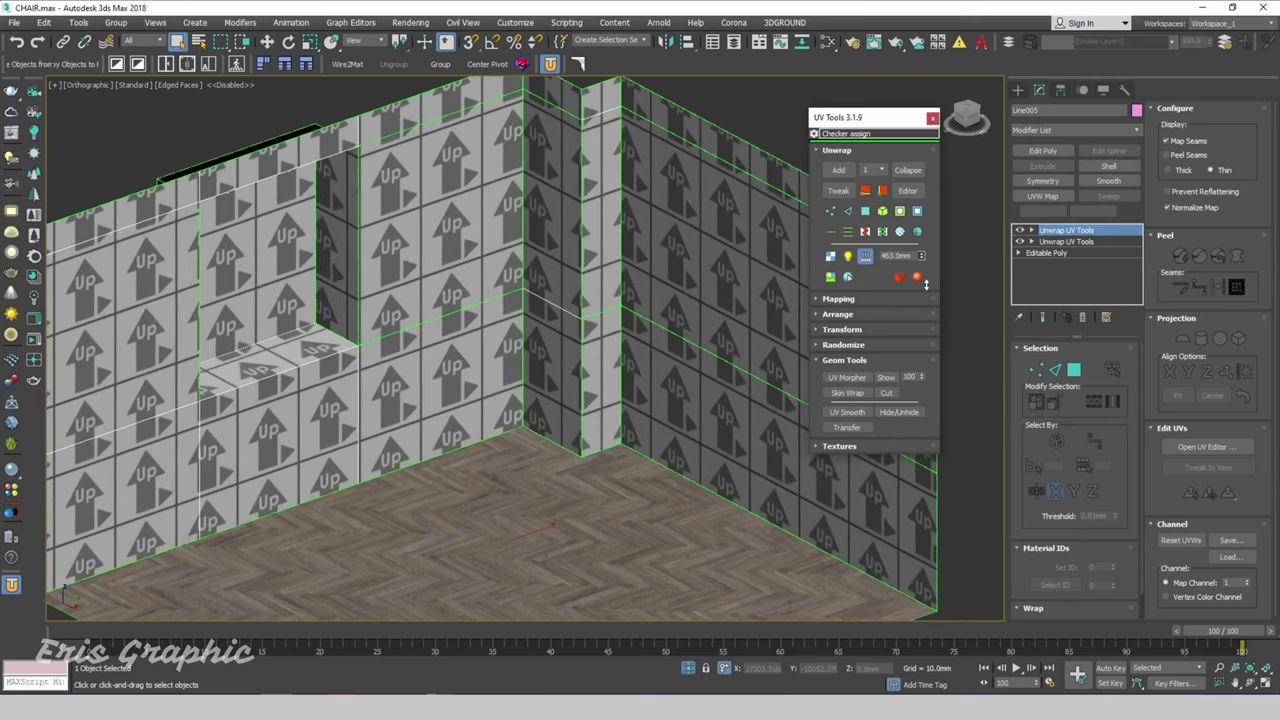
click(830, 257)
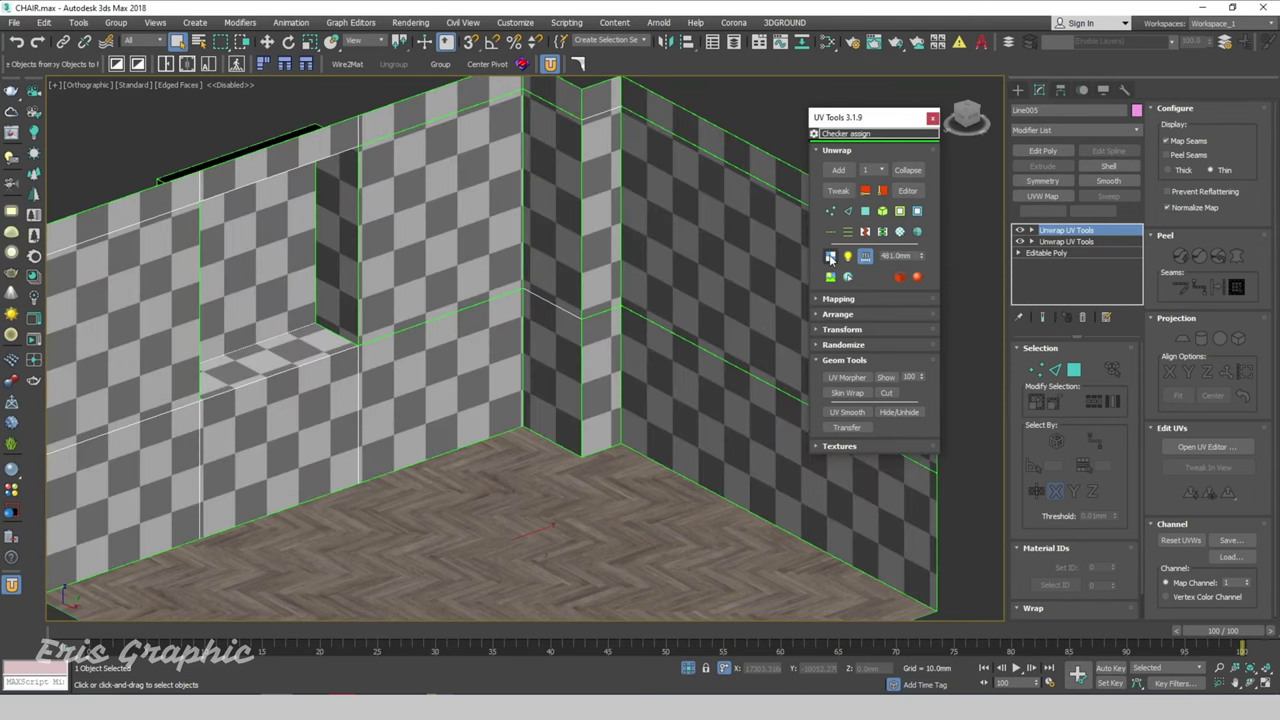
scroll(642, 330, down, 2)
click(834, 258)
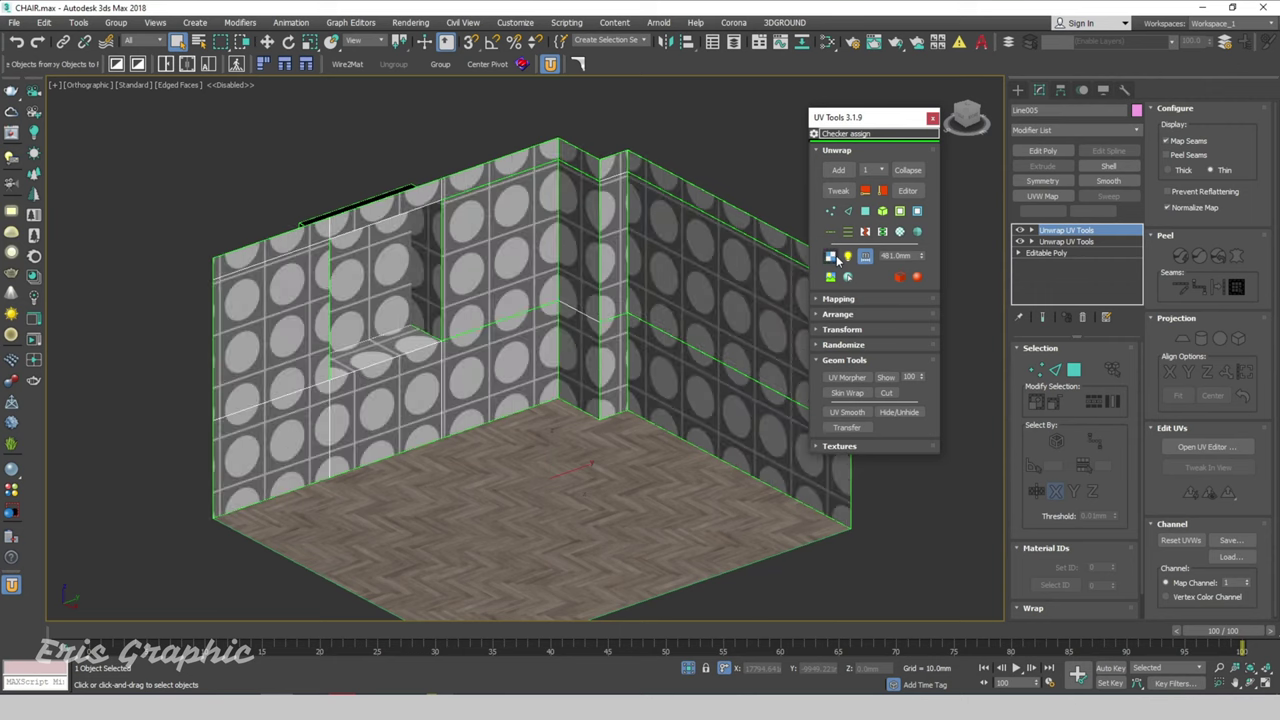
drag(921, 258, 921, 300)
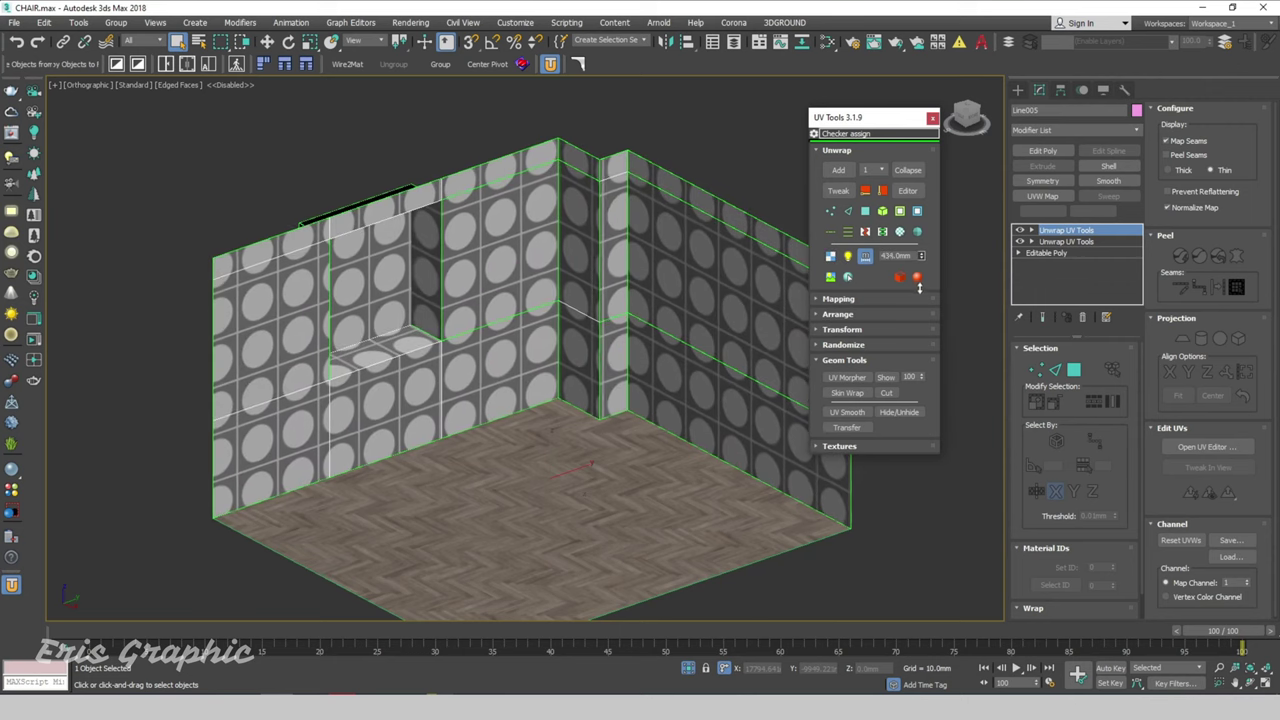
Cycle through the coloured, grey and circle checkers, then open the custom checker texture picker
click(831, 258)
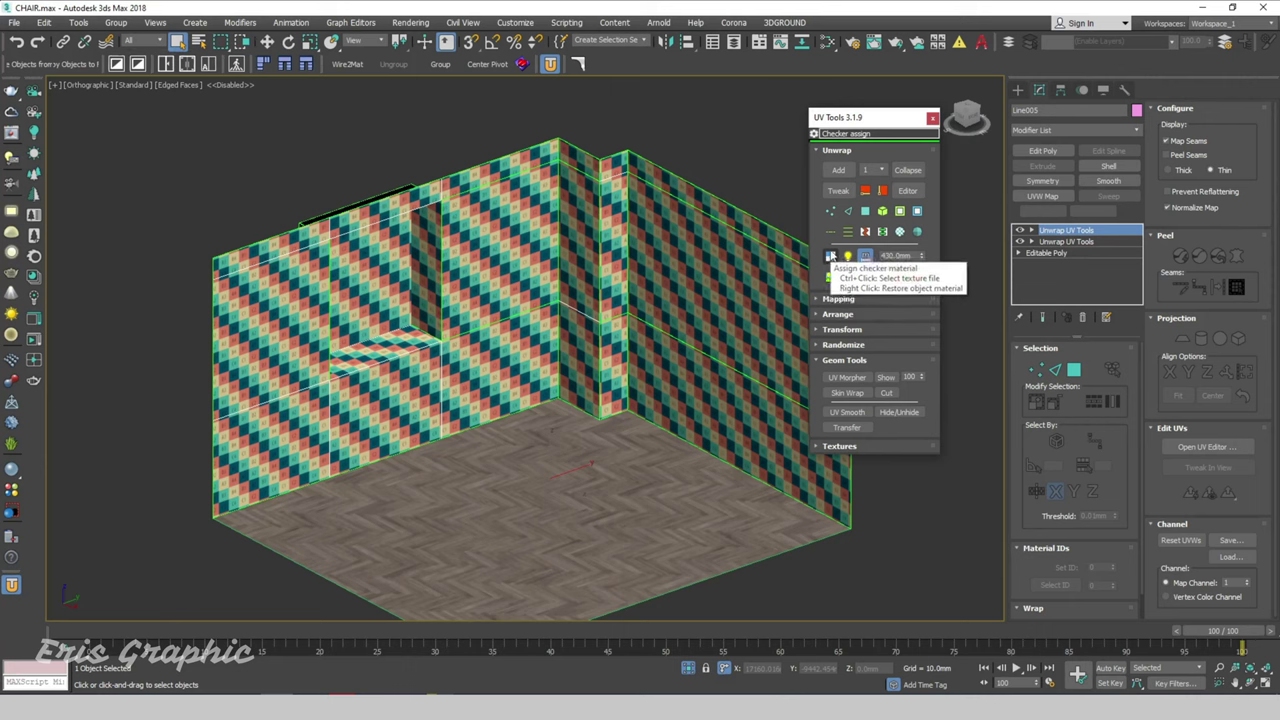
click(830, 257)
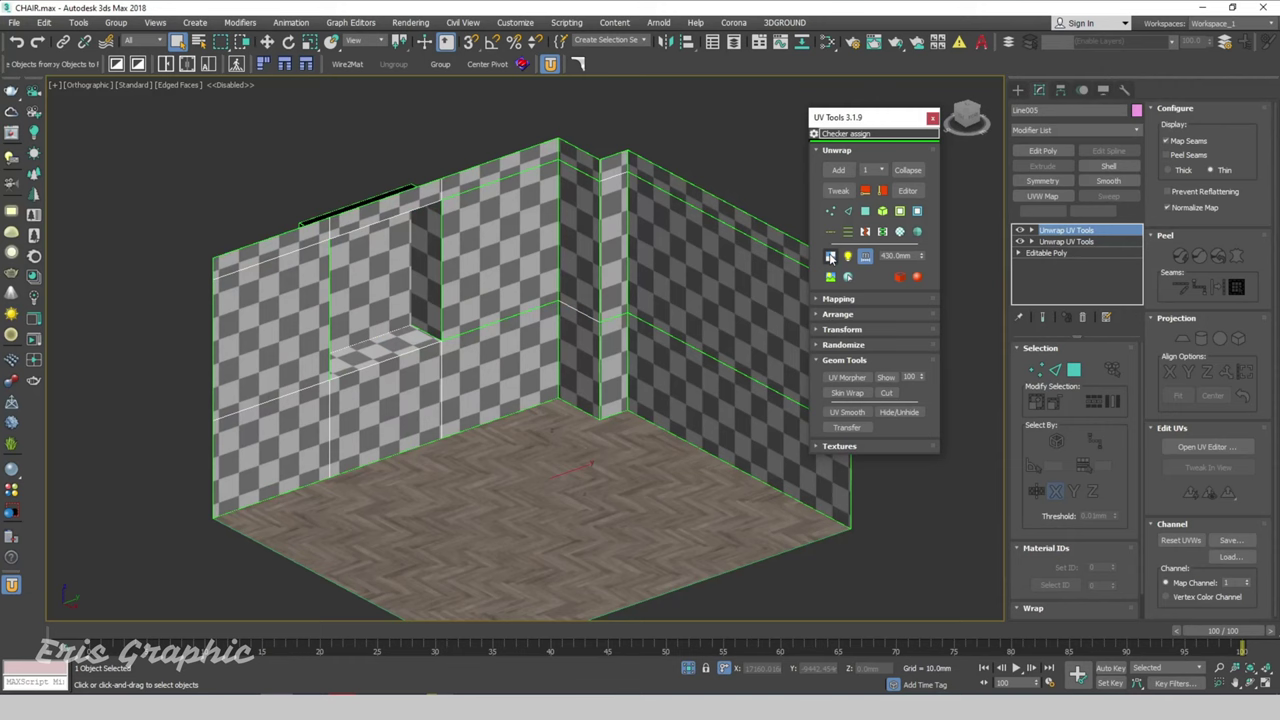
click(830, 257)
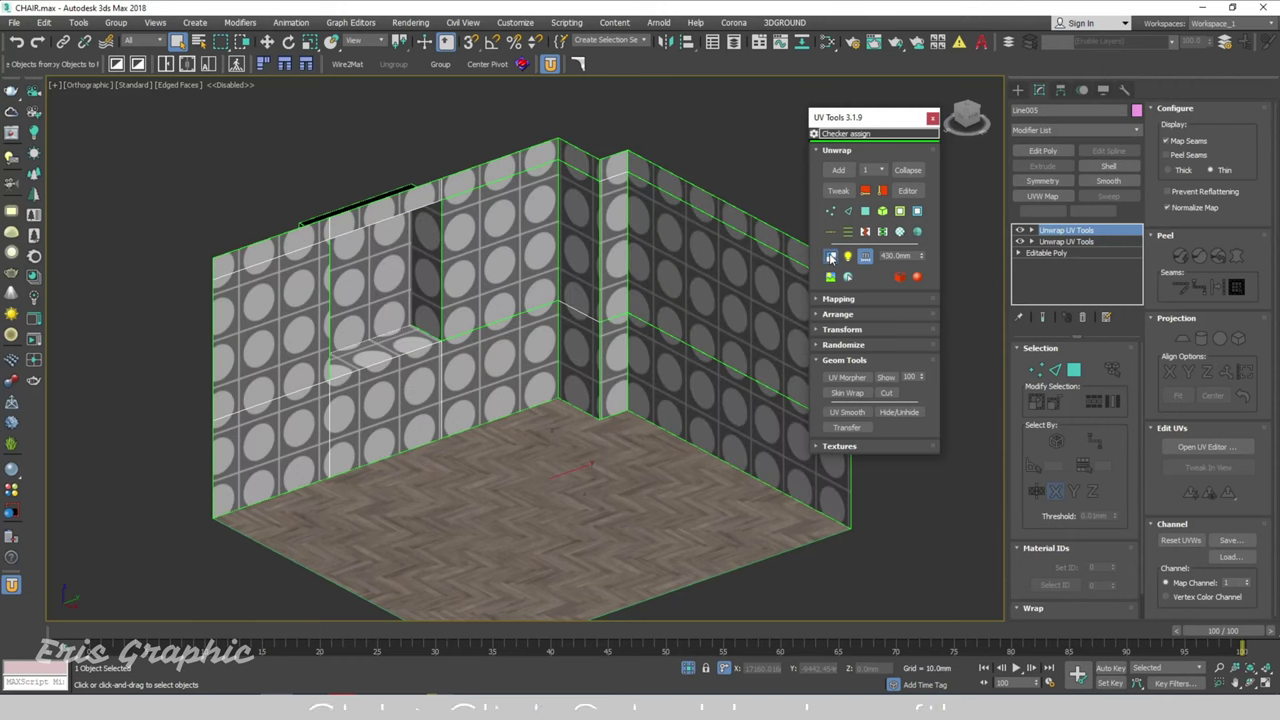
click(830, 257)
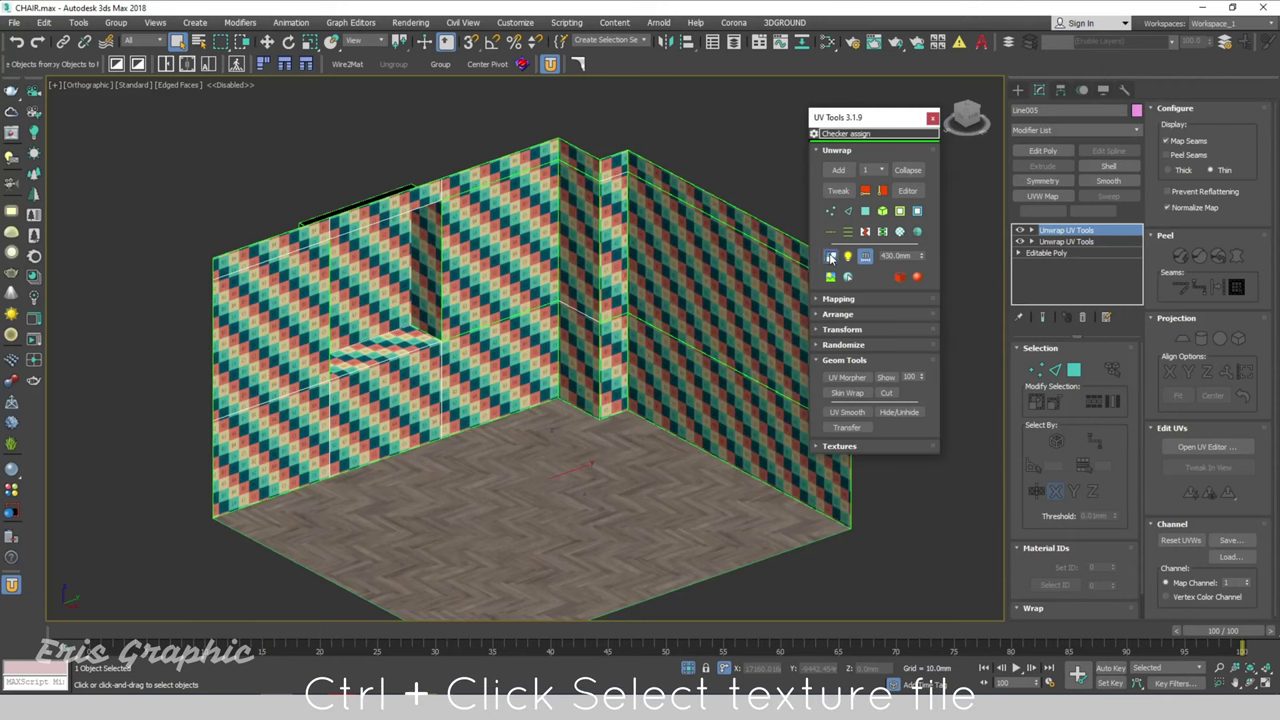
ctrl+click(830, 257)
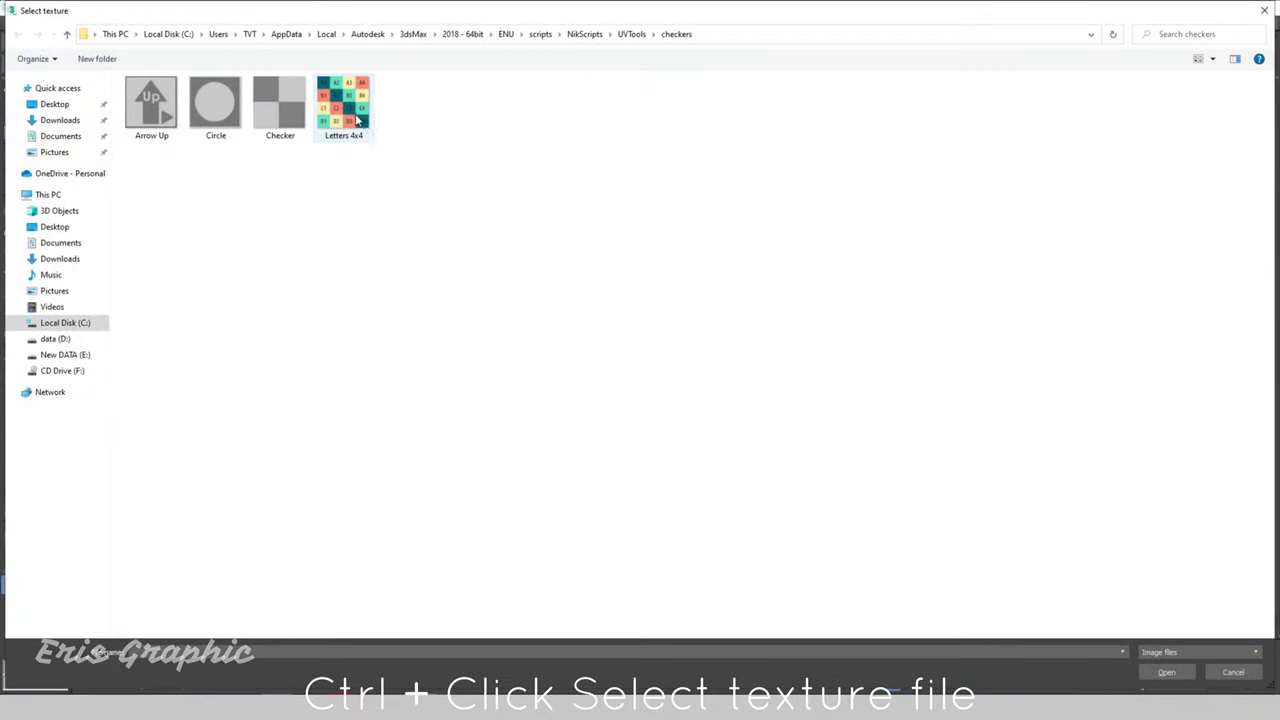
Load the Arrow Up checker image, then reselect the walls and remove the checker preview
click(147, 97)
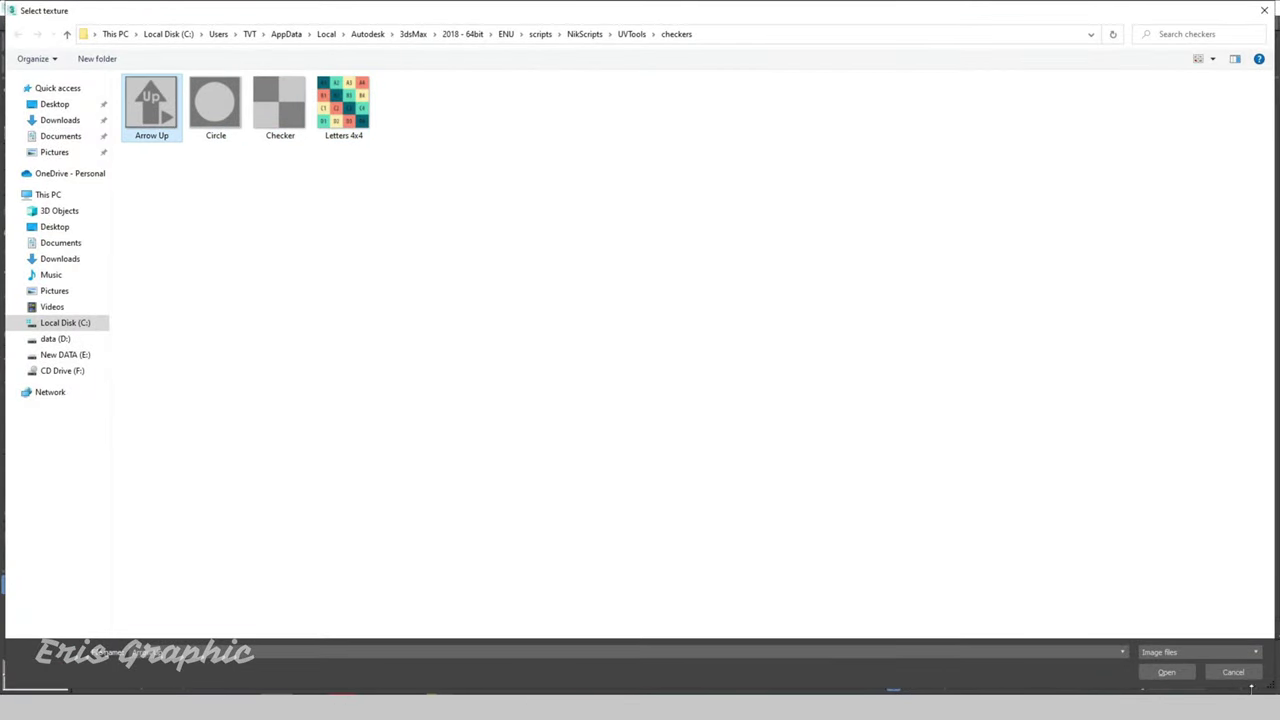
click(1235, 673)
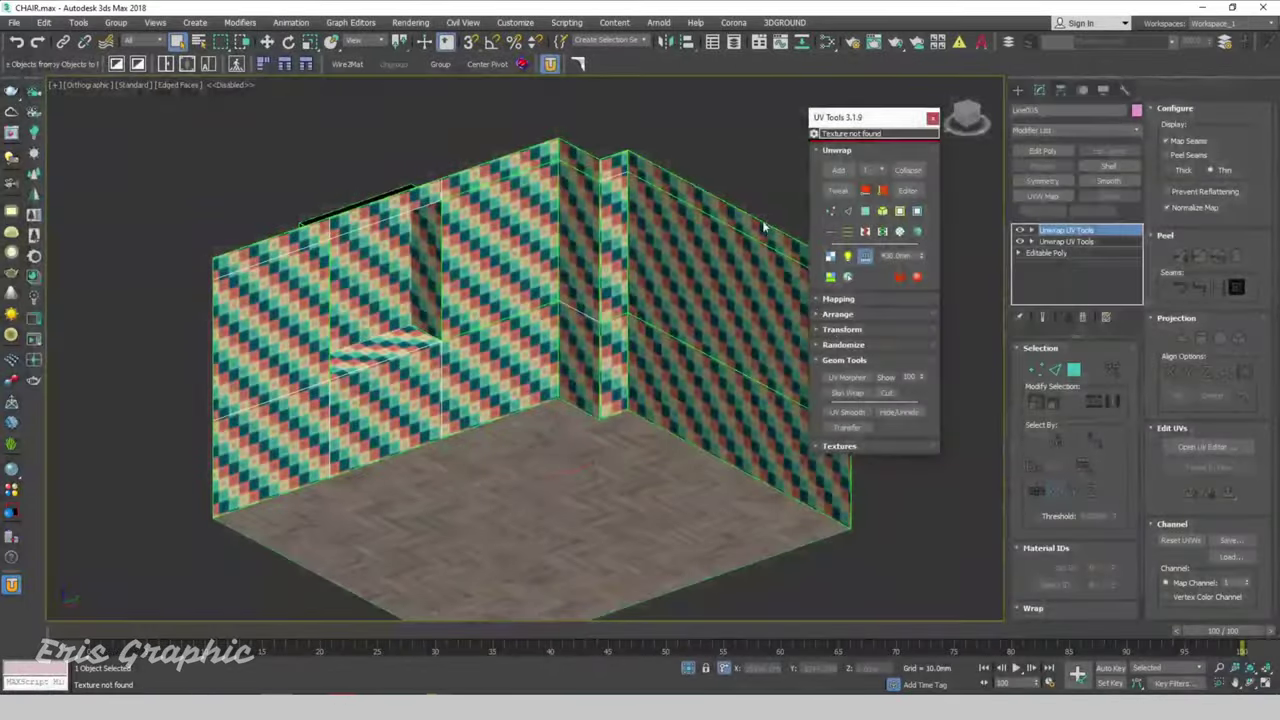
click(737, 181)
click(663, 204)
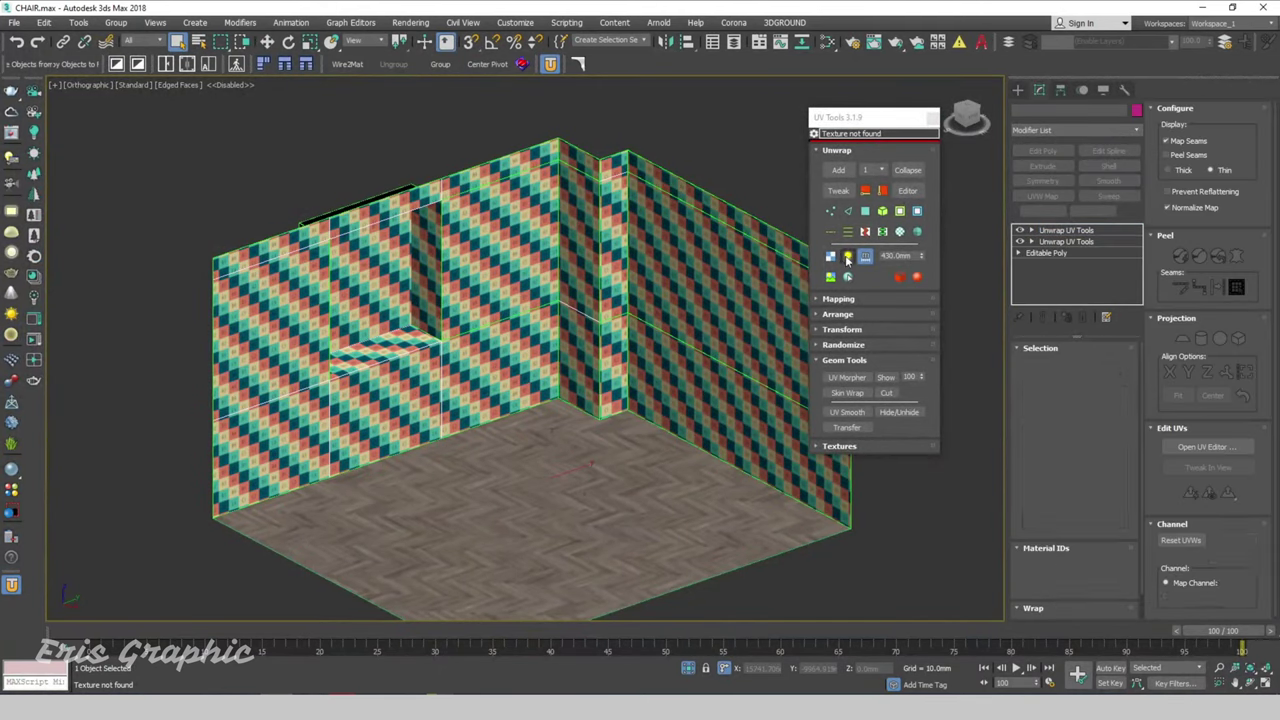
click(829, 257)
Reselect the walls, inspect the restored brick texture up close, and deselect them
click(715, 138)
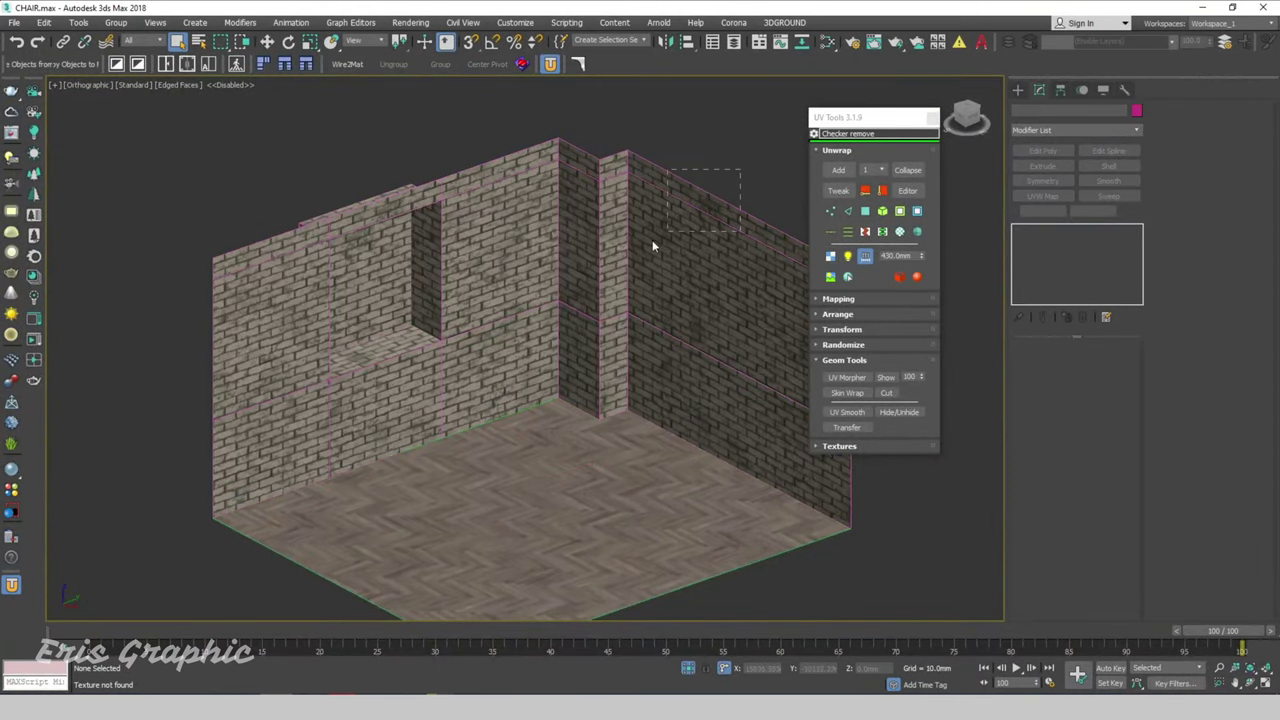
click(652, 246)
alt+middle_drag(652, 246, 663, 275)
scroll(663, 275, up, 2)
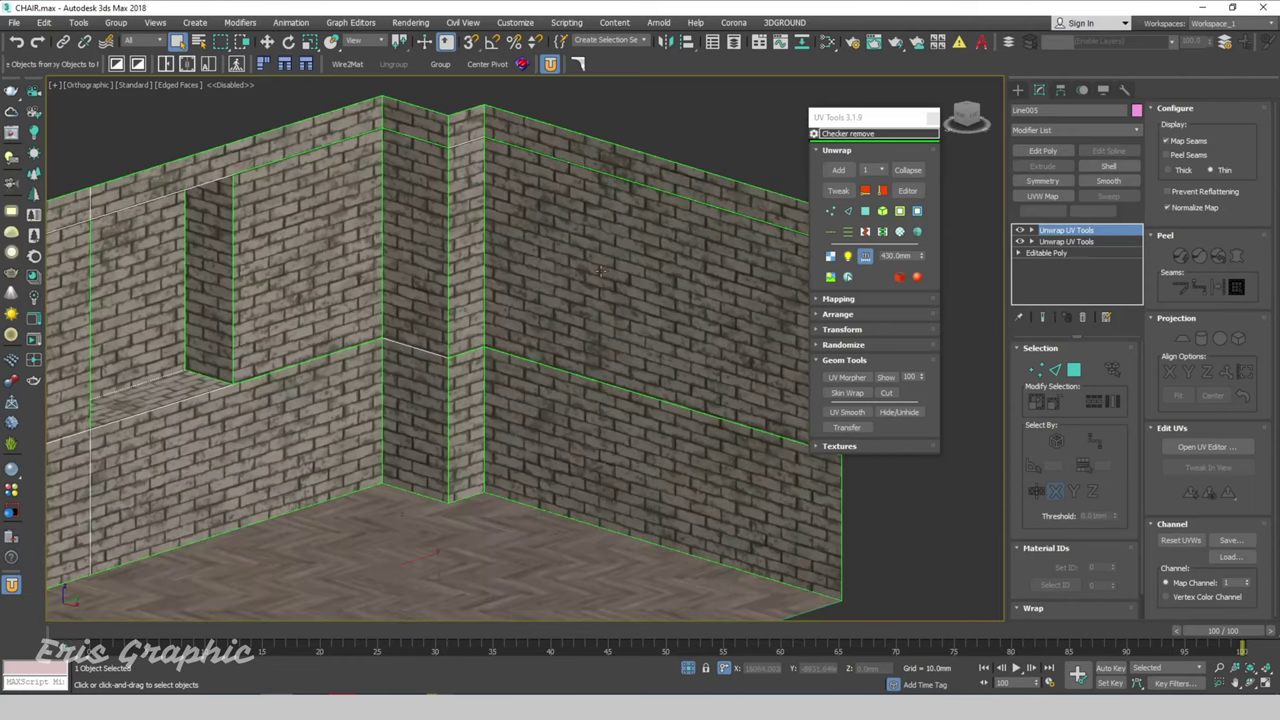
scroll(663, 275, down, 3)
scroll(782, 275, up, 2)
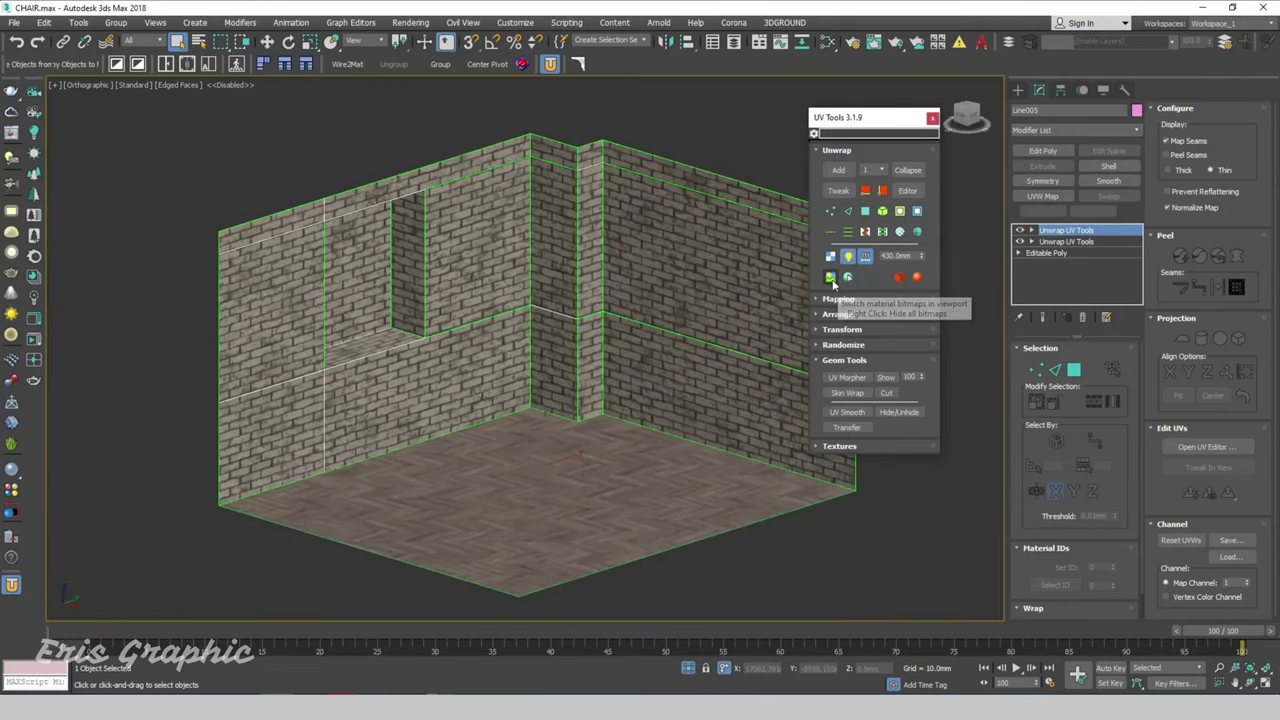
click(746, 165)
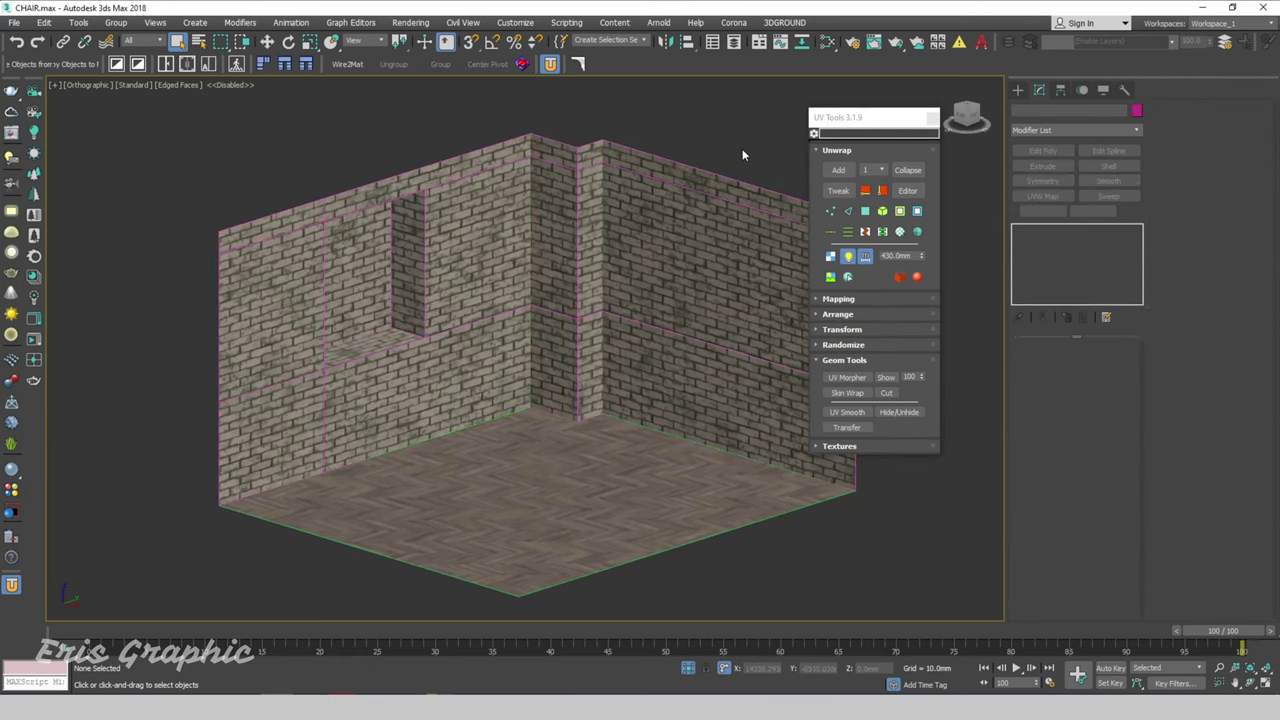
Create a View2 in the Slate Material Editor and pick the walls' brick material into it
key(m)
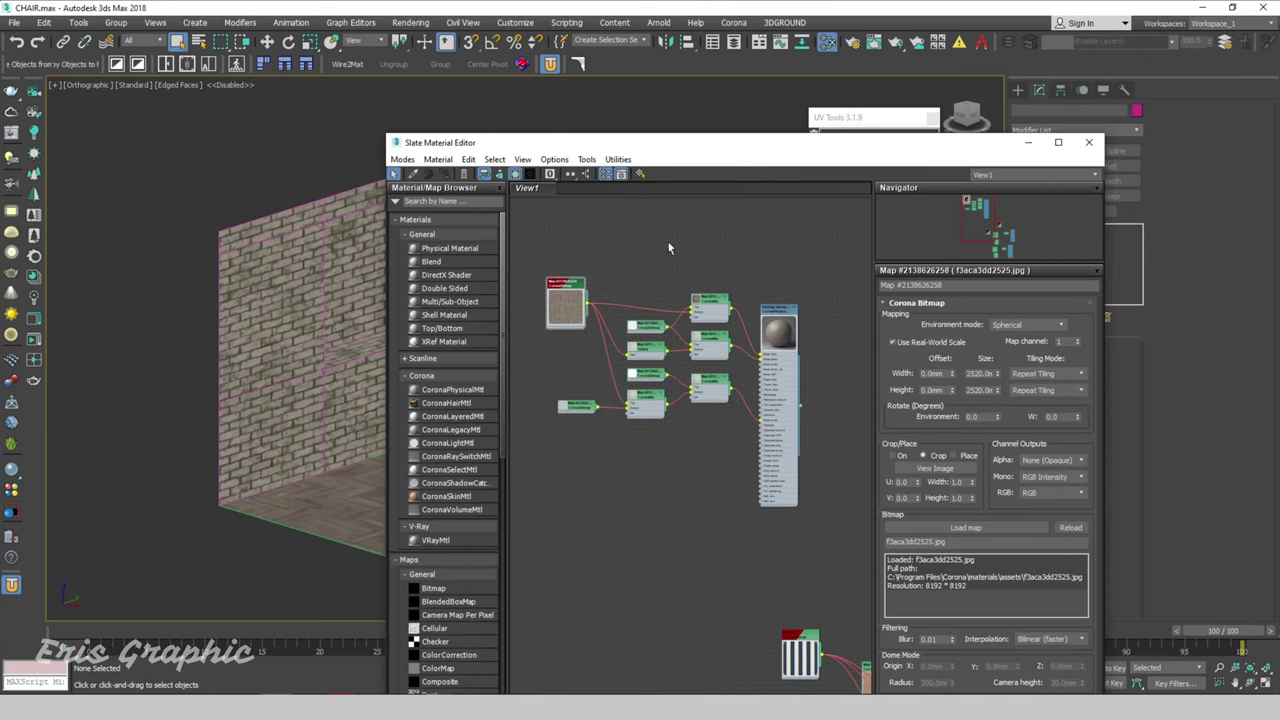
right_click(668, 190)
click(705, 201)
click(676, 222)
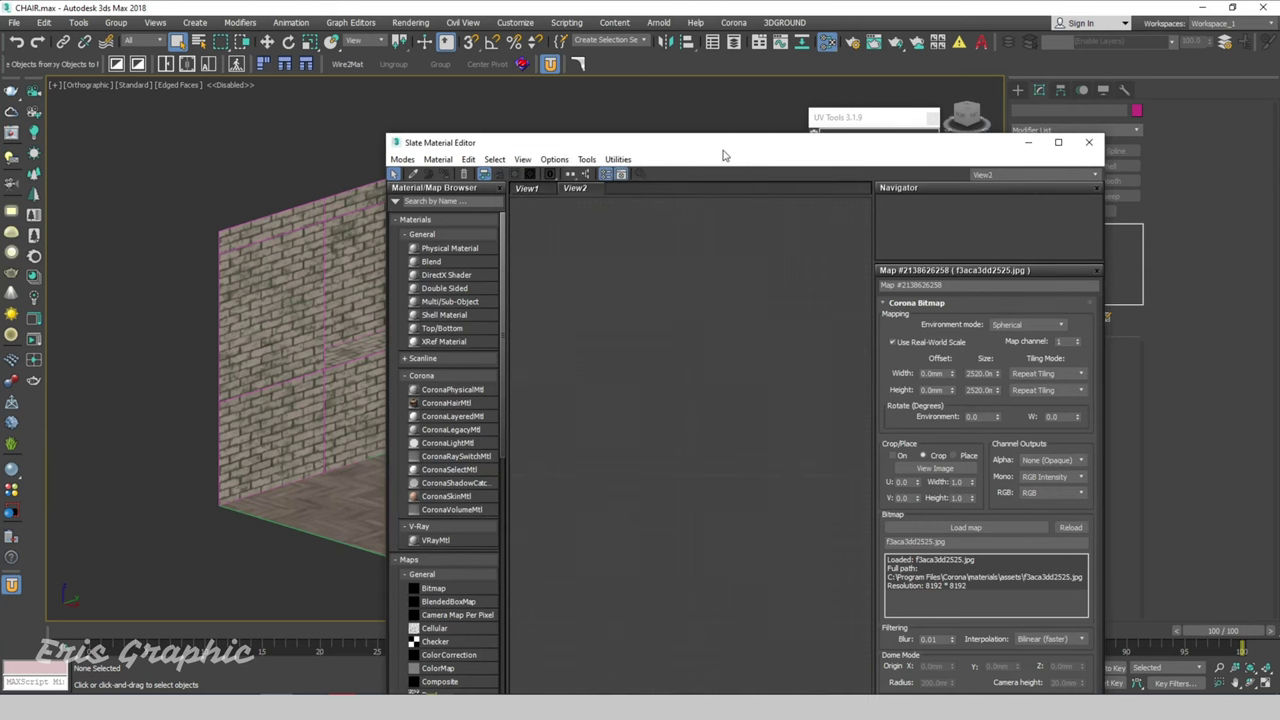
drag(725, 155, 993, 166)
drag(865, 121, 224, 136)
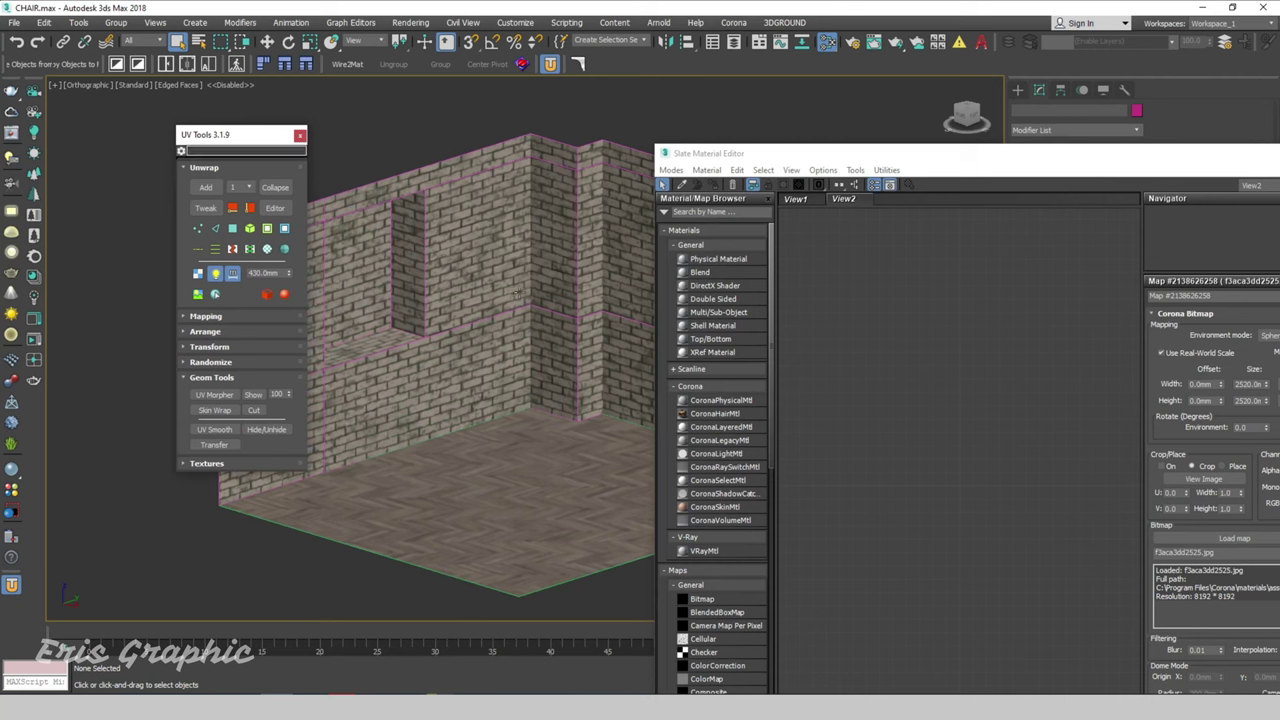
click(535, 205)
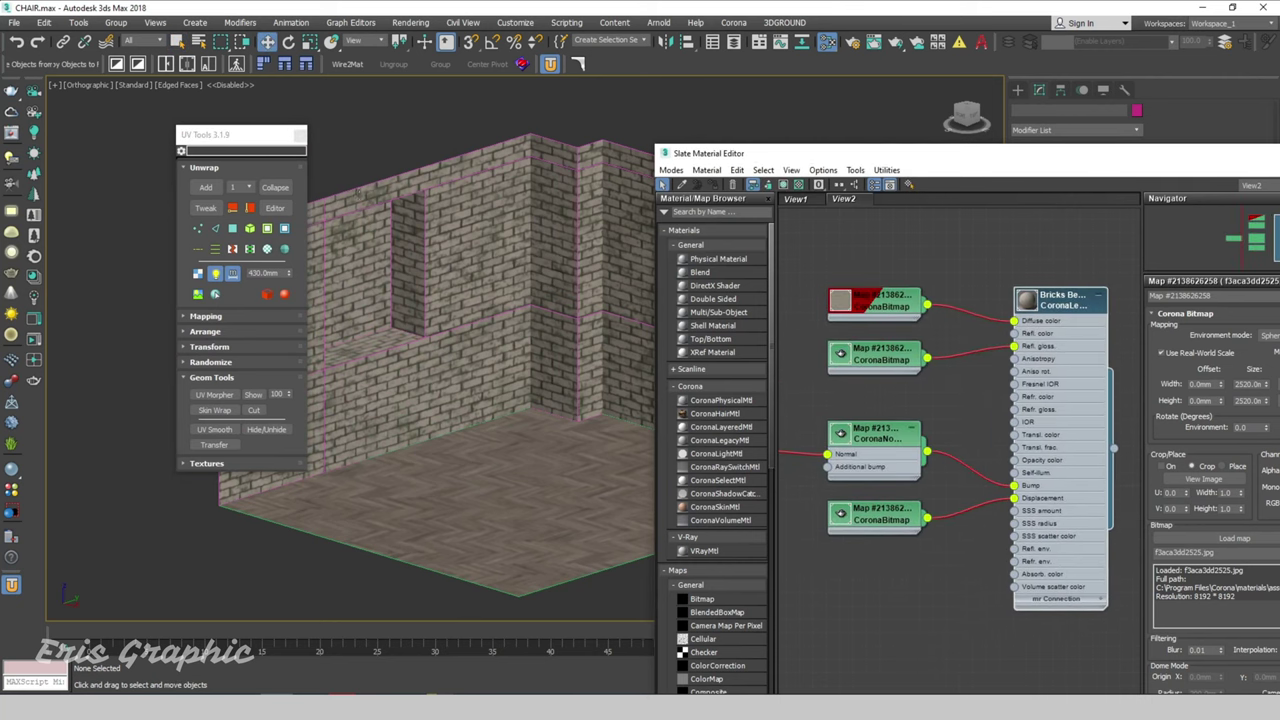
drag(259, 130, 160, 150)
Preview the second brick, normal and displacement maps on the walls, ending on diffuse, and close Slate
click(298, 205)
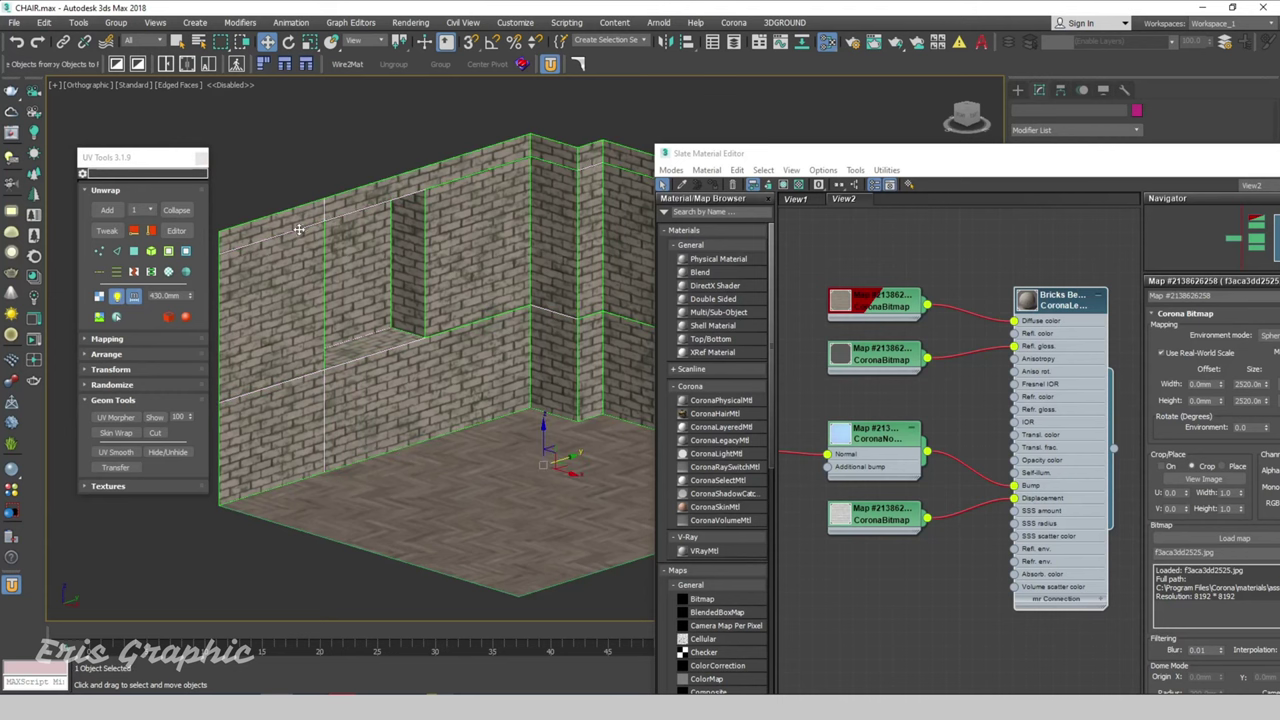
click(98, 317)
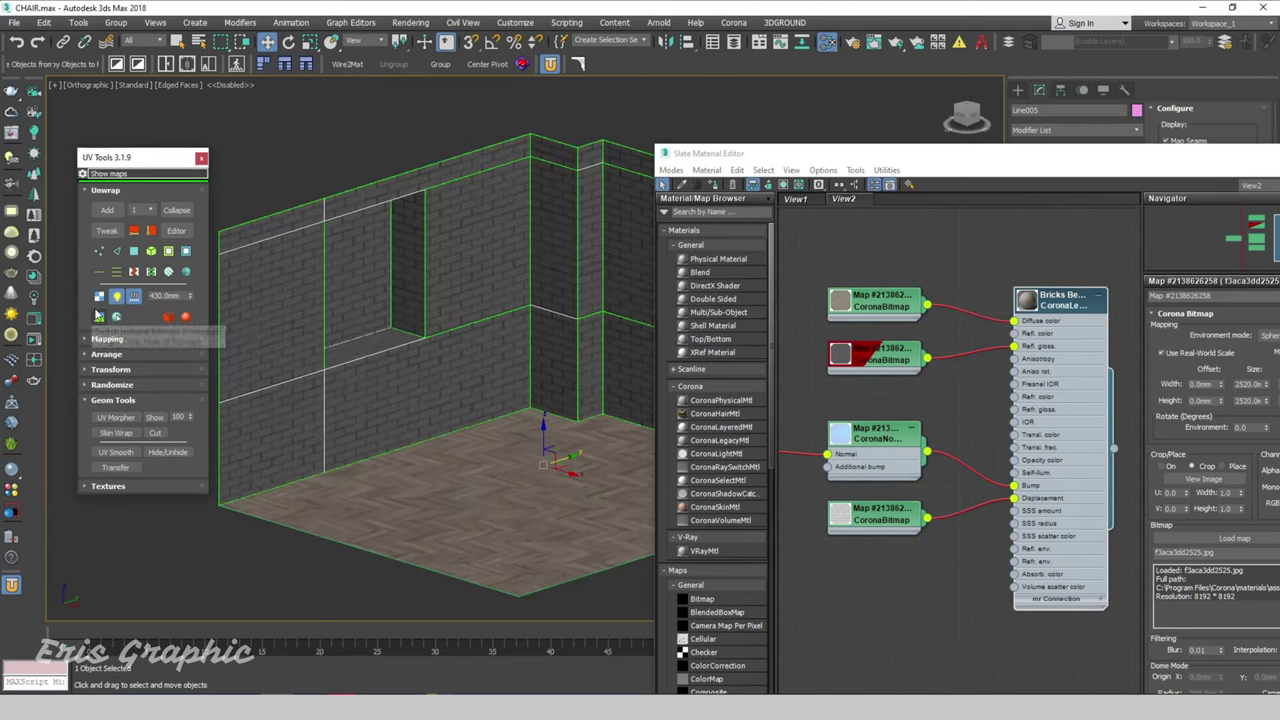
click(98, 317)
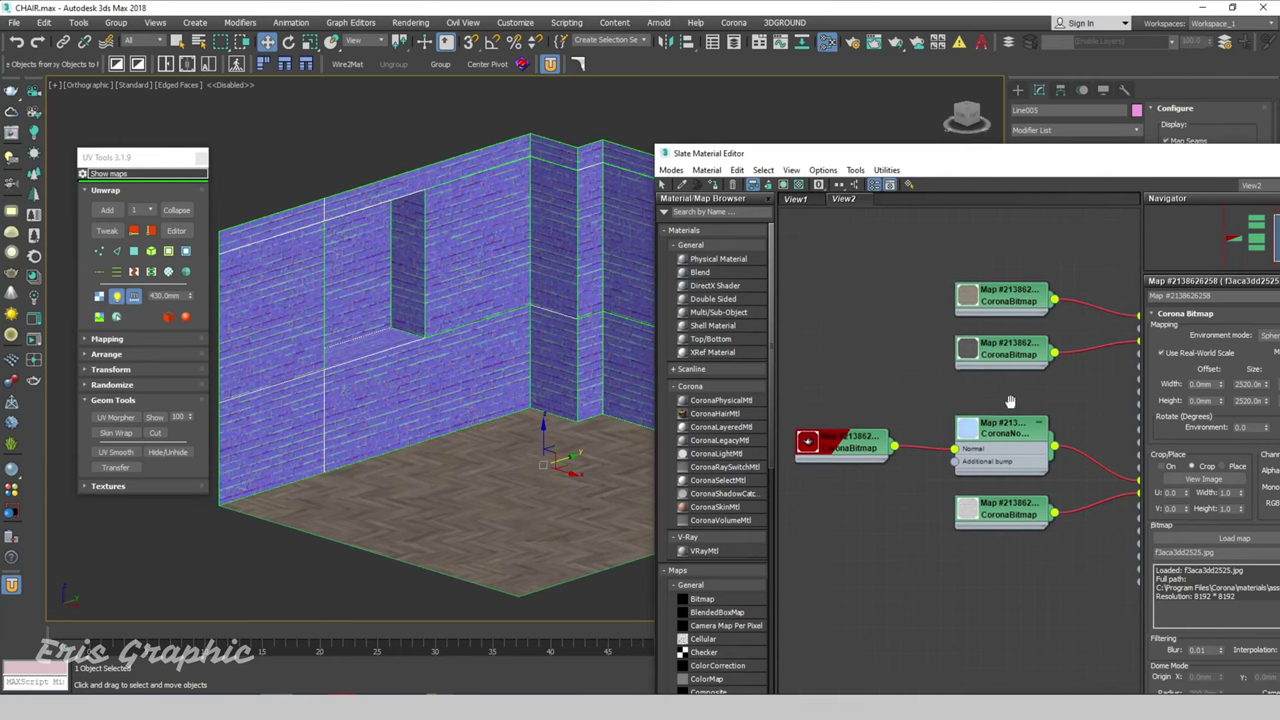
middle_drag(792, 477, 966, 415)
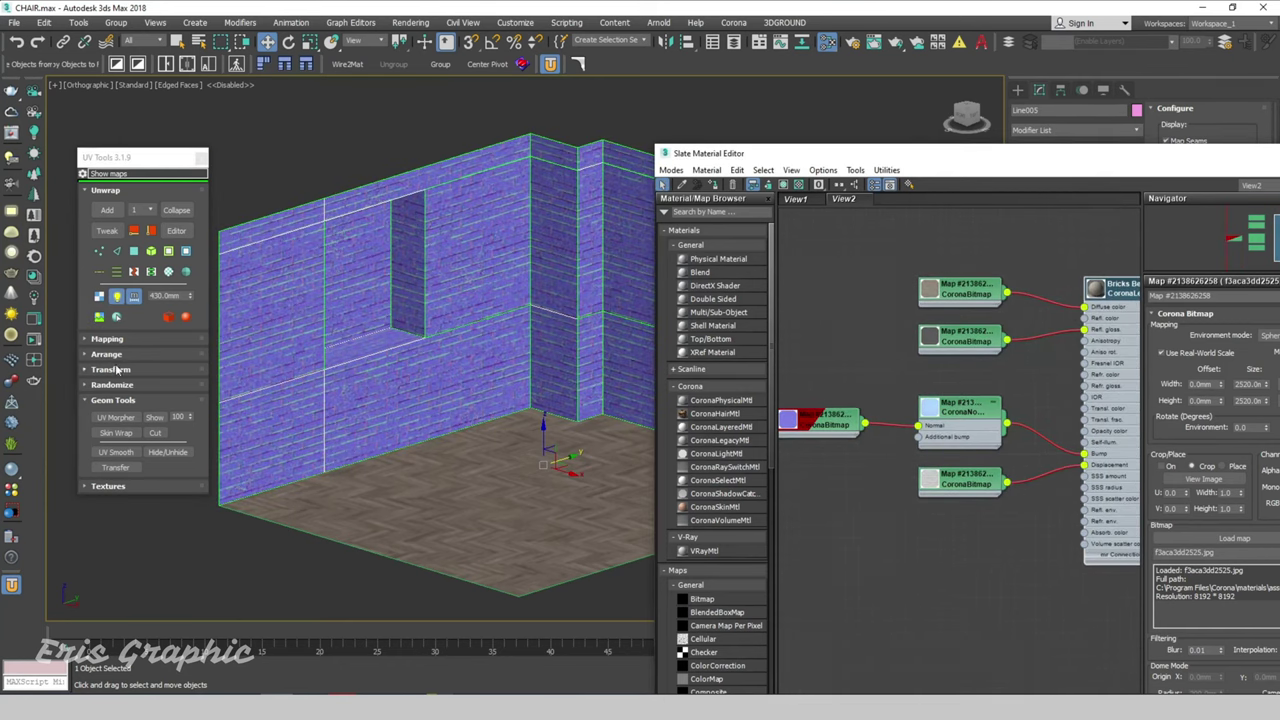
click(98, 317)
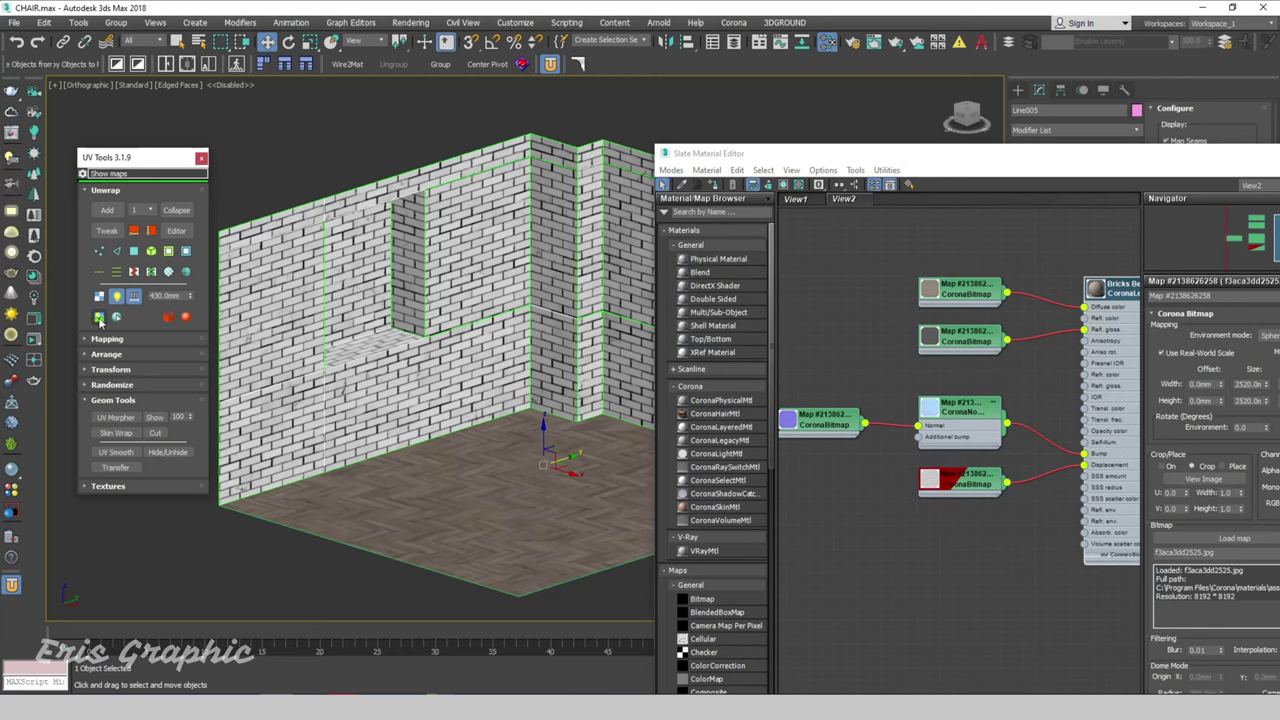
click(98, 317)
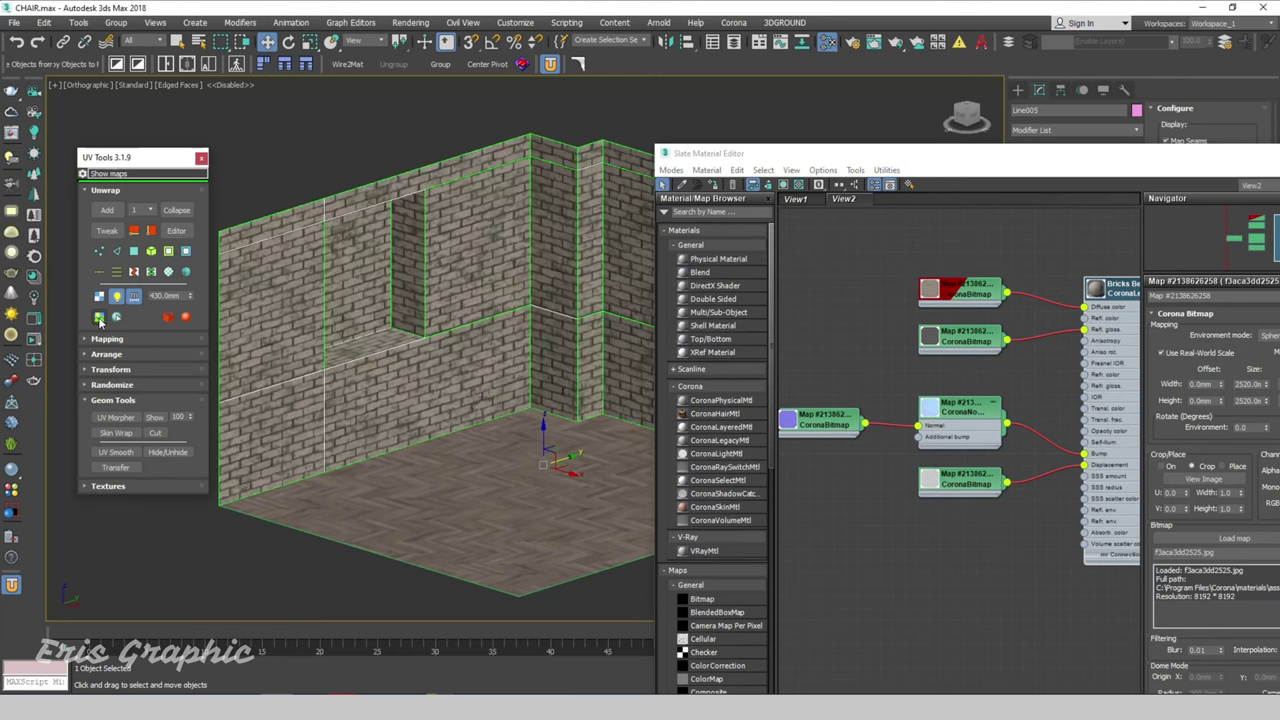
drag(1124, 160, 840, 164)
click(1095, 157)
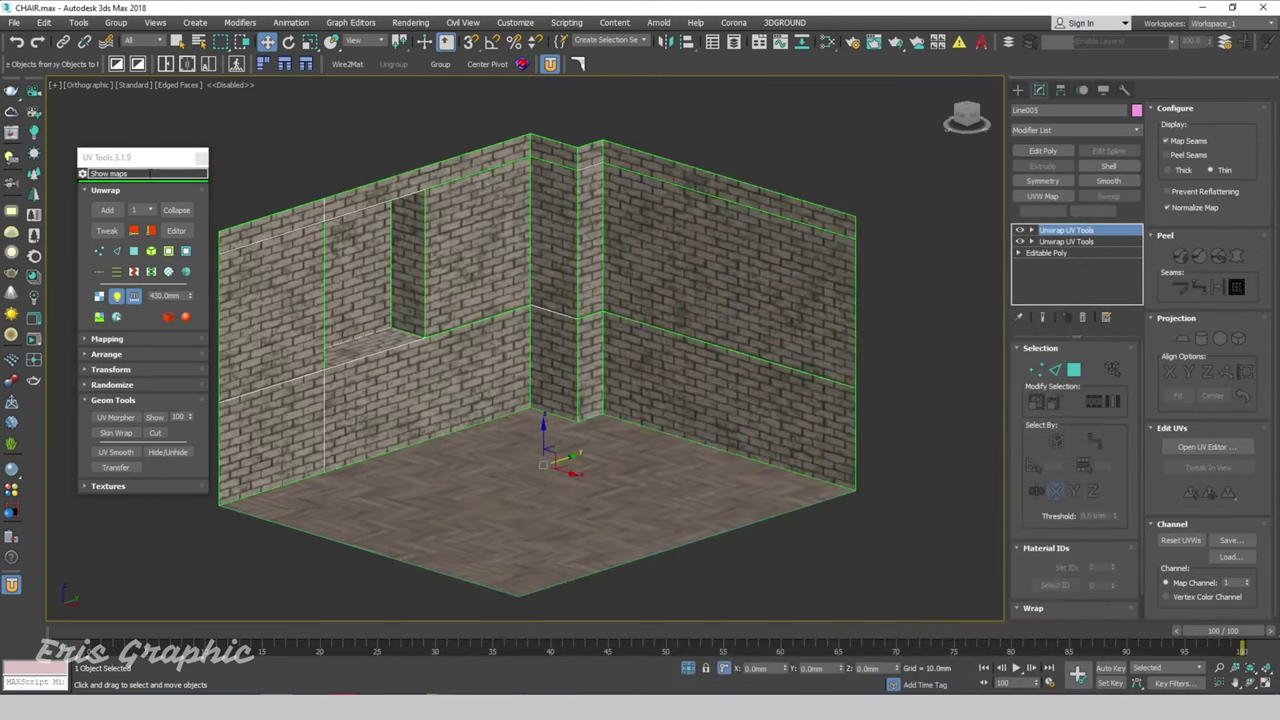
Select all objects sharing the wall material and turn on backface culling for the walls
click(150, 173)
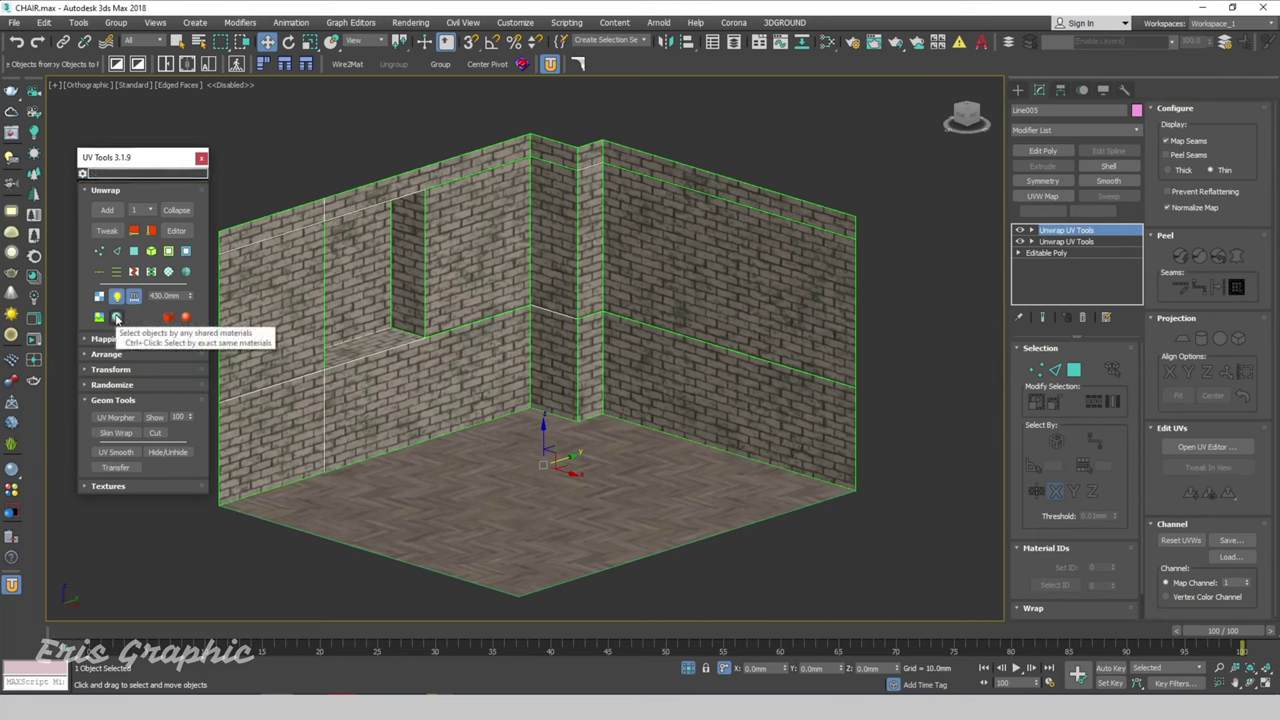
click(116, 318)
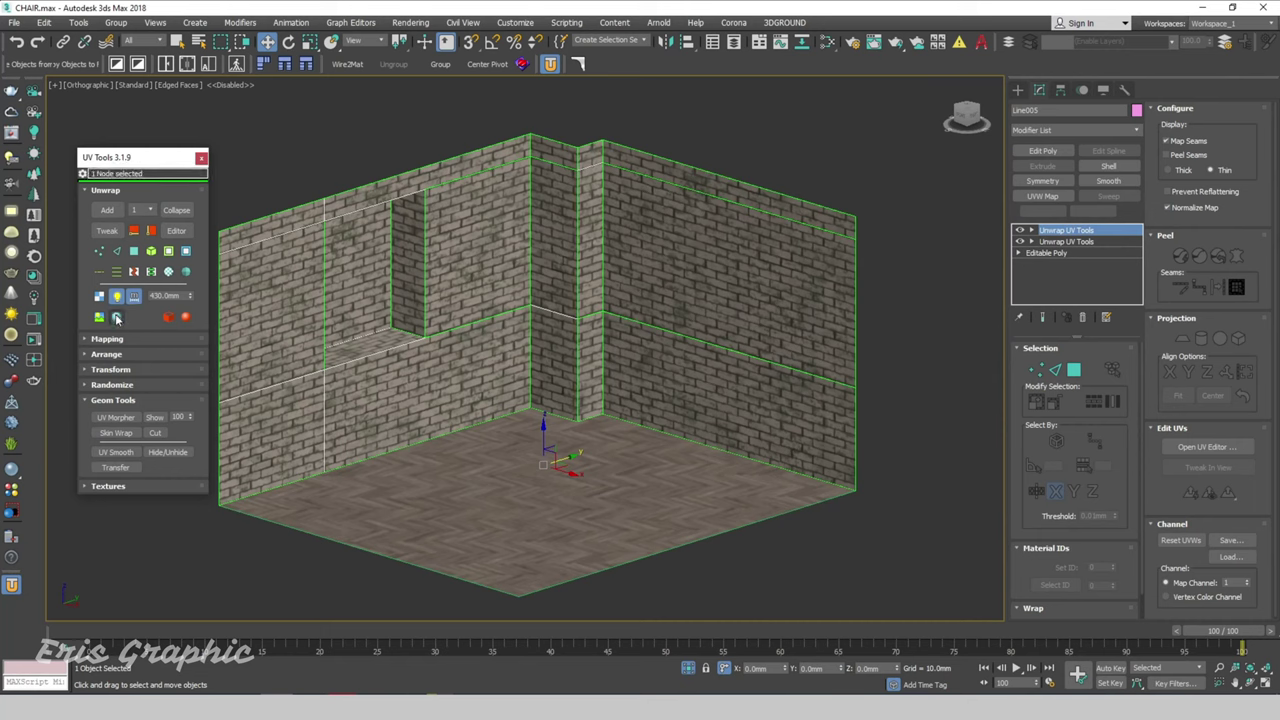
click(266, 184)
click(325, 205)
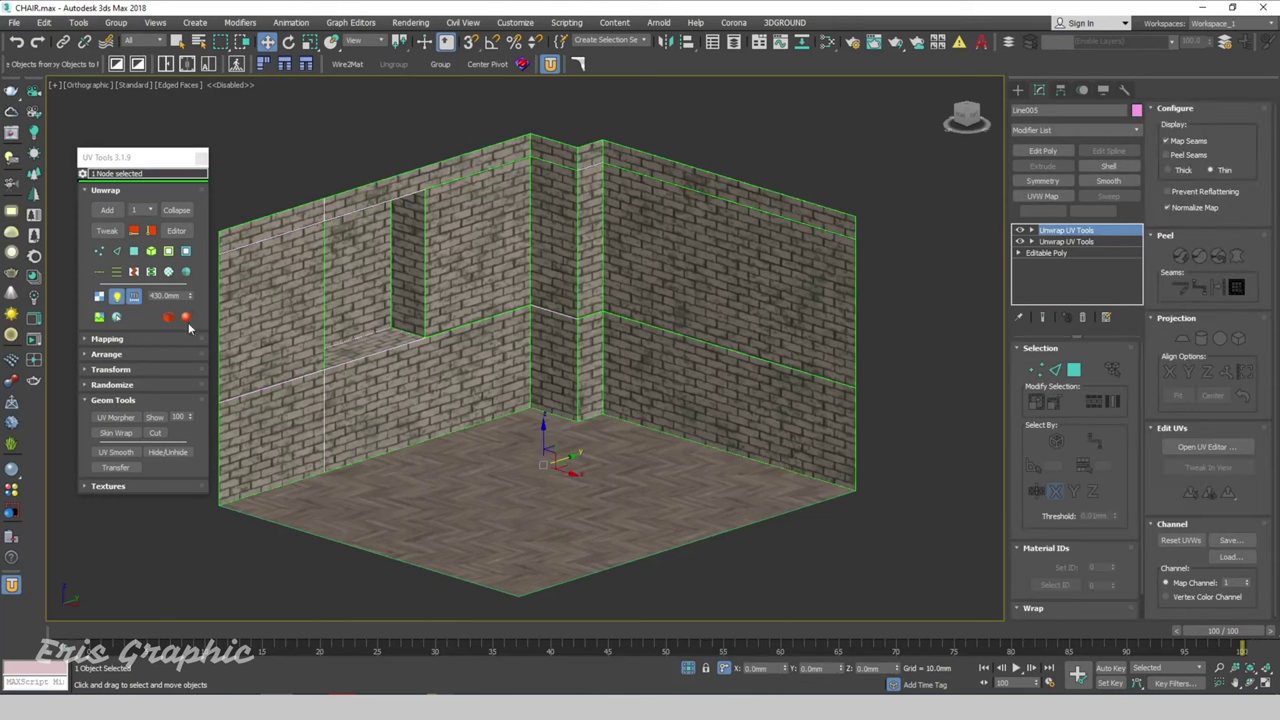
click(169, 318)
click(272, 180)
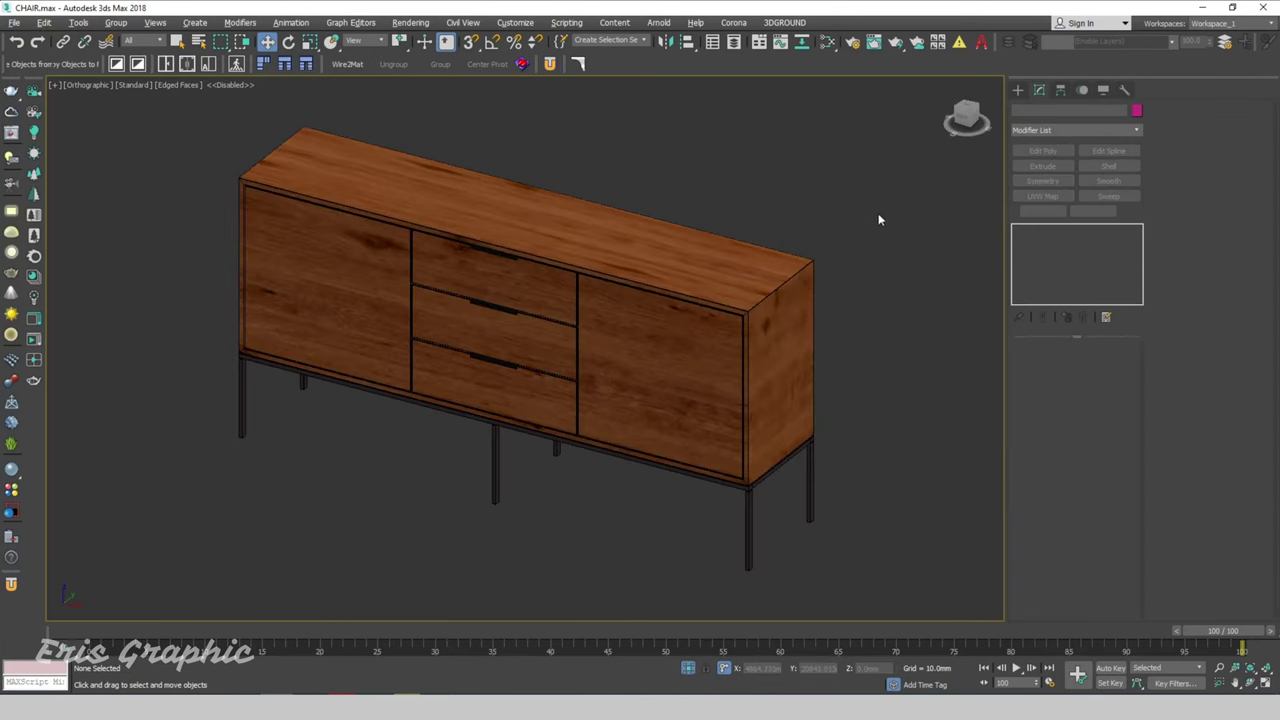
Select the whole sideboard and flatten-map its wood texture at 1100 mm real-world size
drag(828, 252, 652, 324)
click(551, 66)
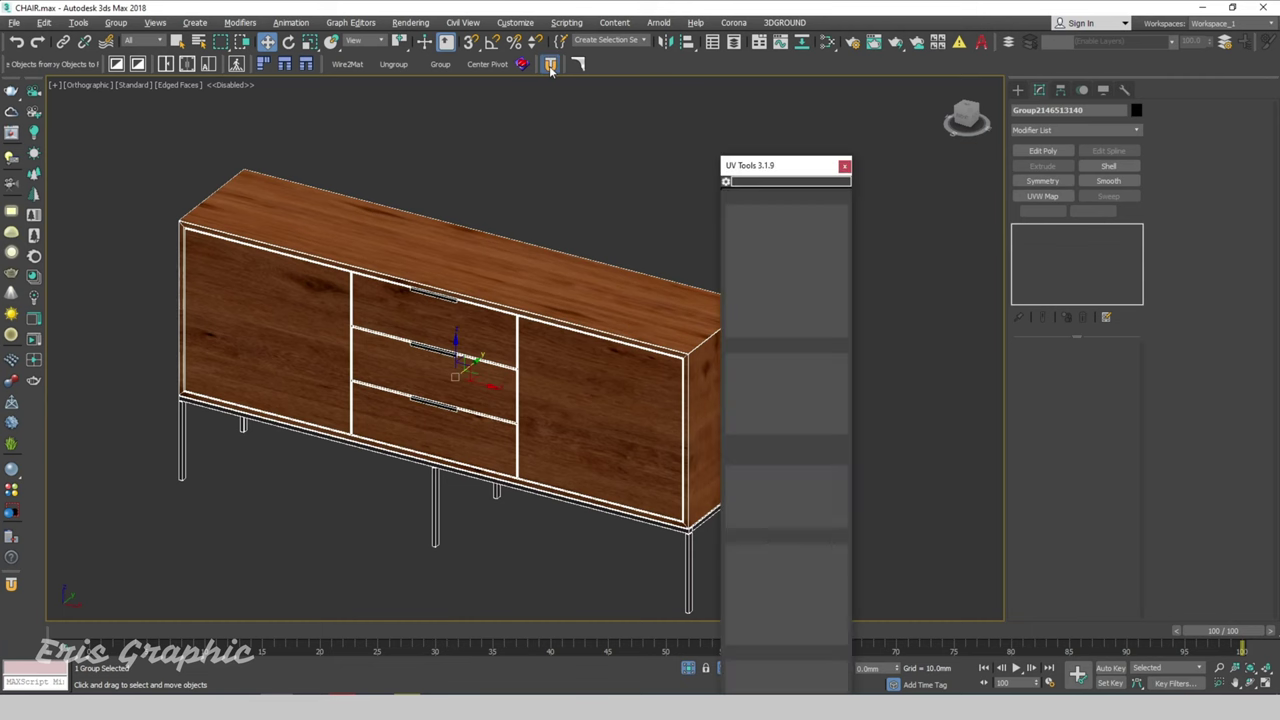
drag(770, 165, 856, 141)
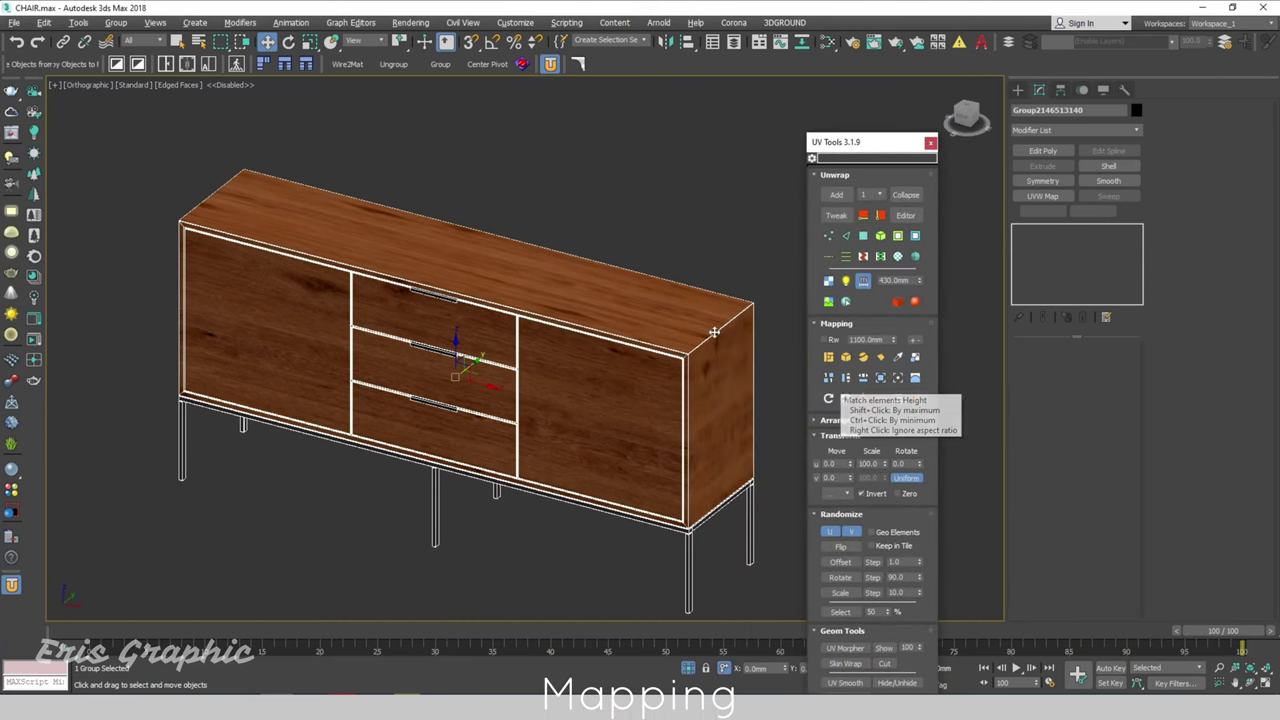
mouse_move(700, 234)
mouse_down()
mouse_move(606, 323)
mouse_move(662, 358)
mouse_up()
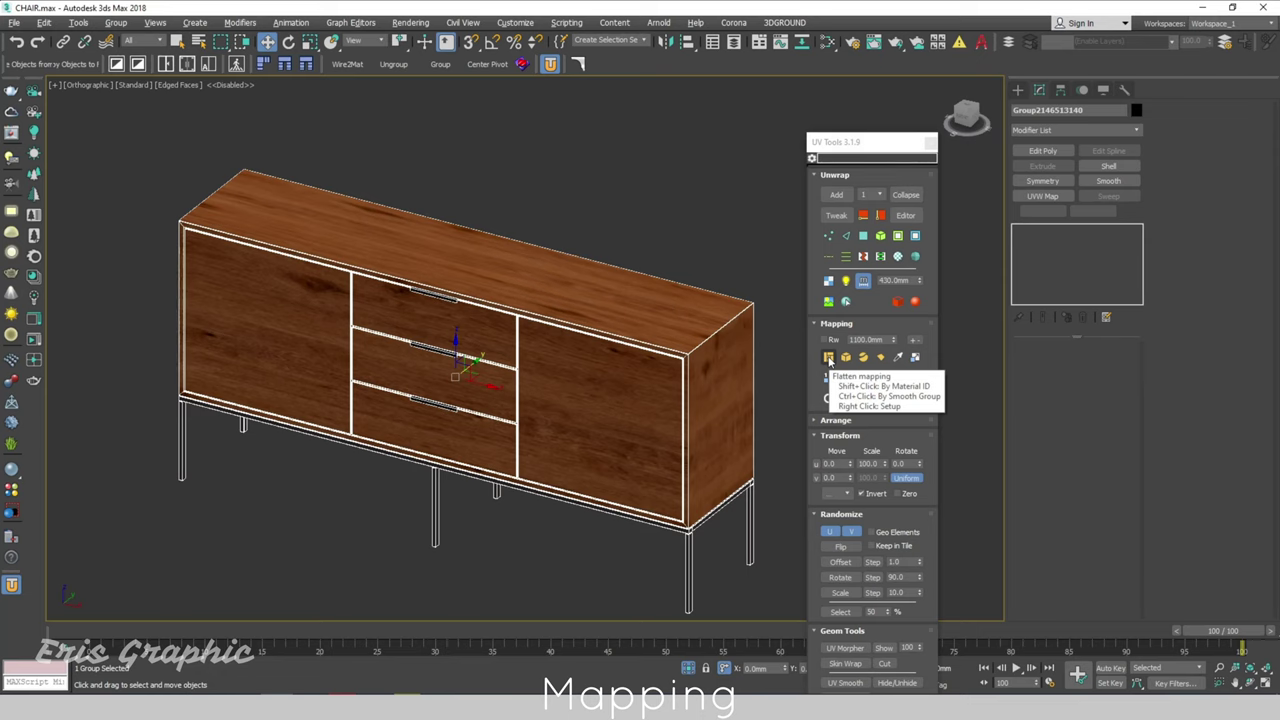
right_click(829, 361)
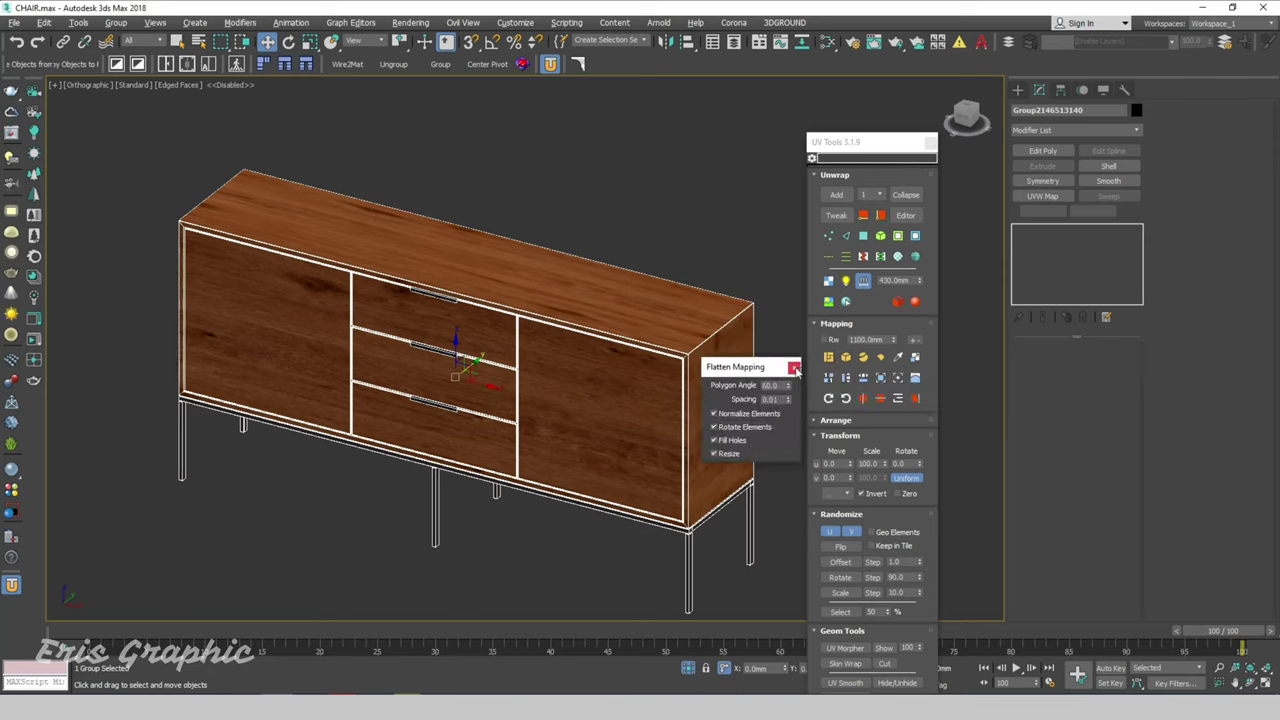
click(795, 369)
click(828, 357)
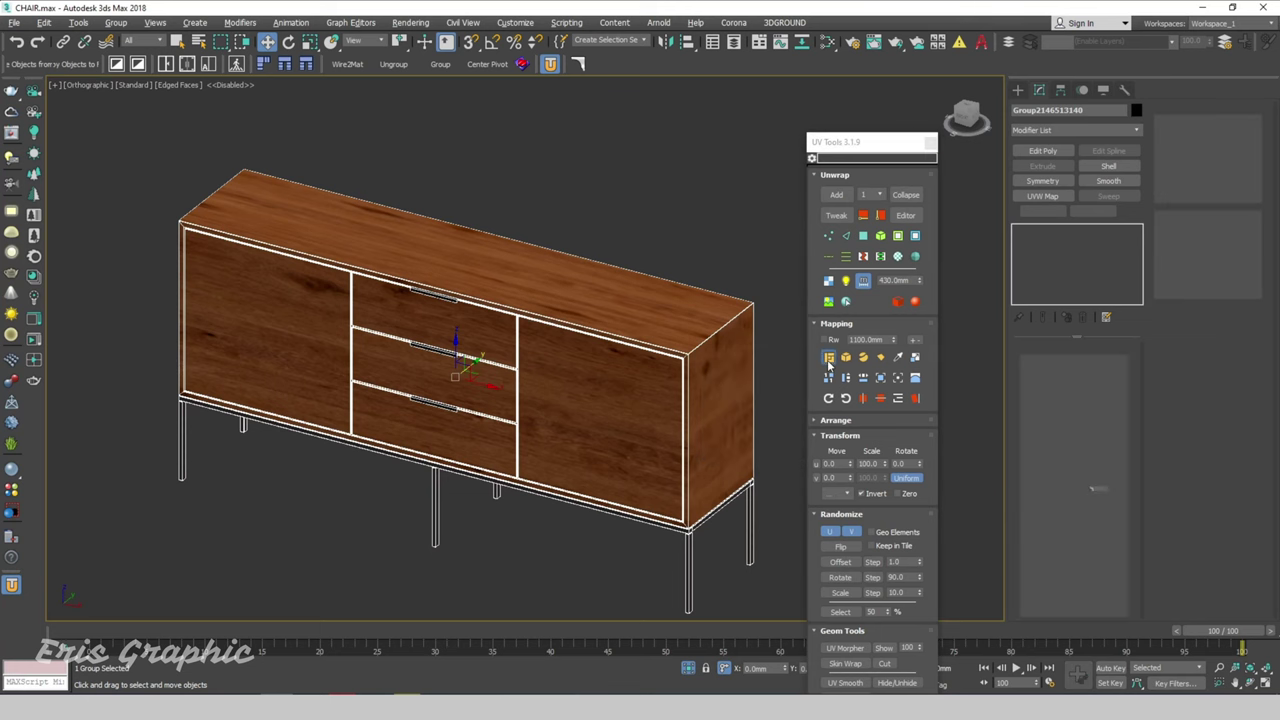
Reselect the cabinet and reapply the 1100 mm flatten mapping, trying box mapping
click(635, 197)
middle_drag(629, 200, 571, 190)
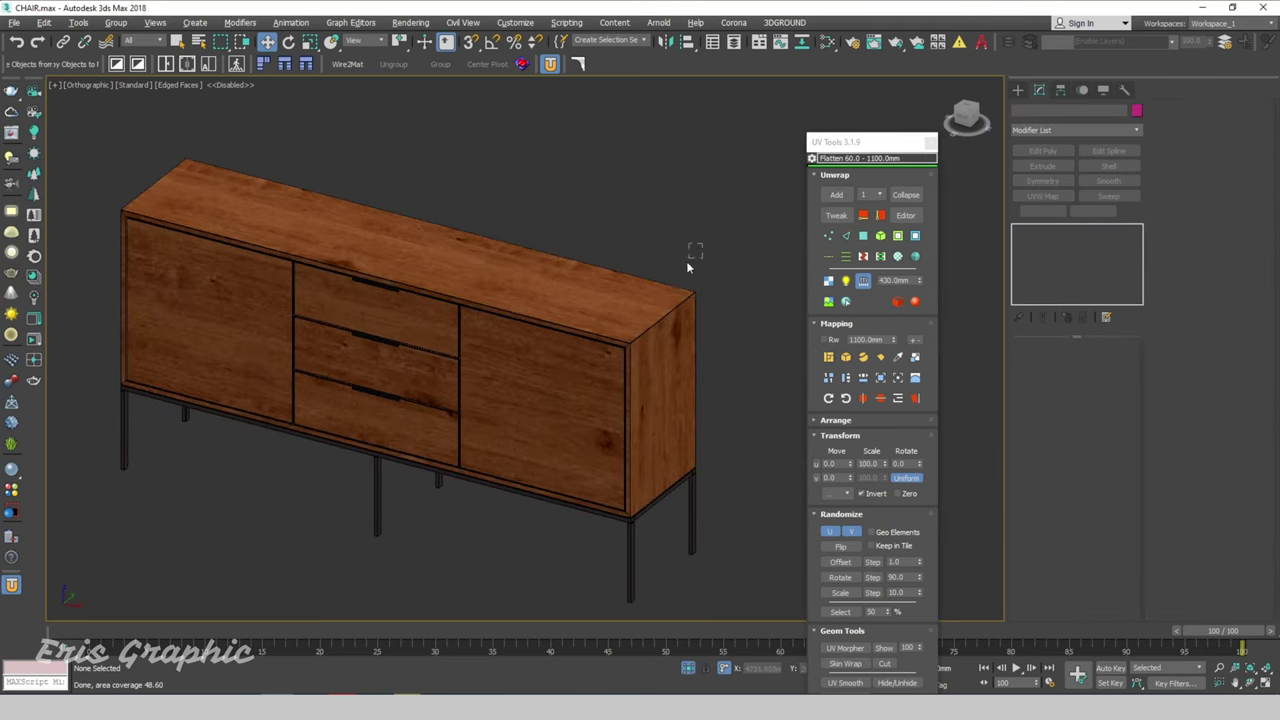
click(641, 360)
click(843, 357)
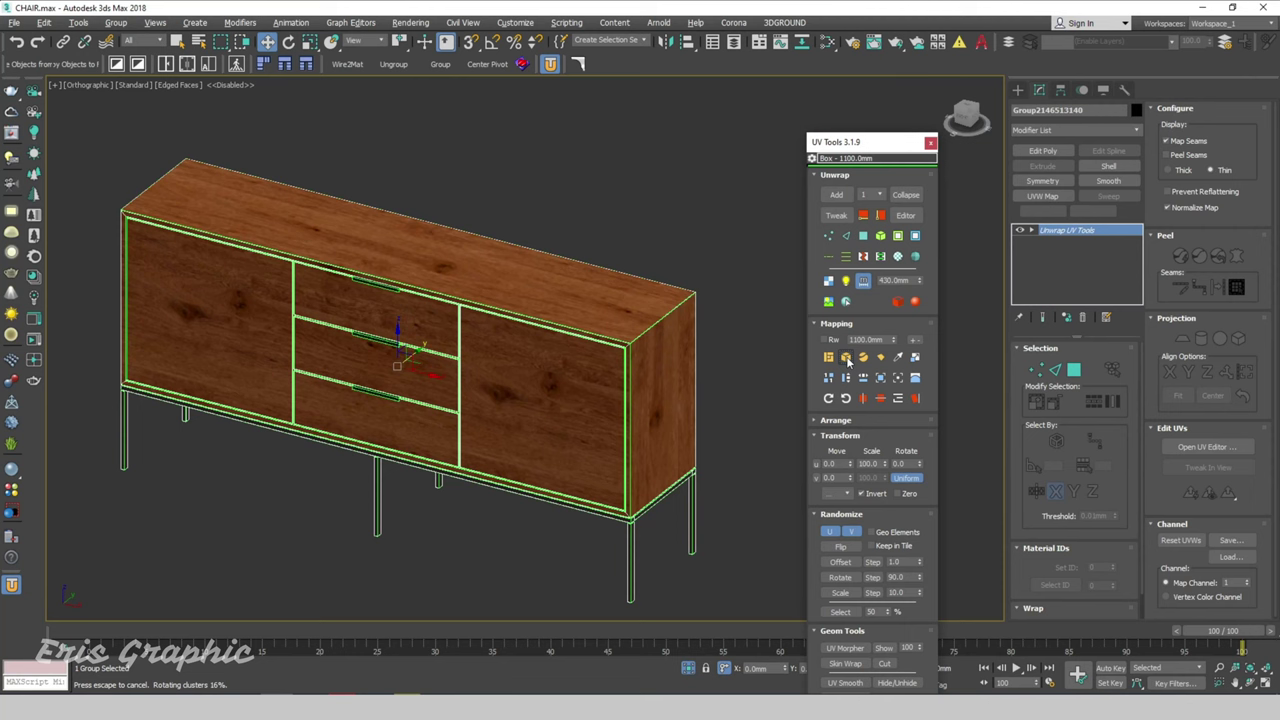
click(828, 357)
click(674, 234)
click(551, 334)
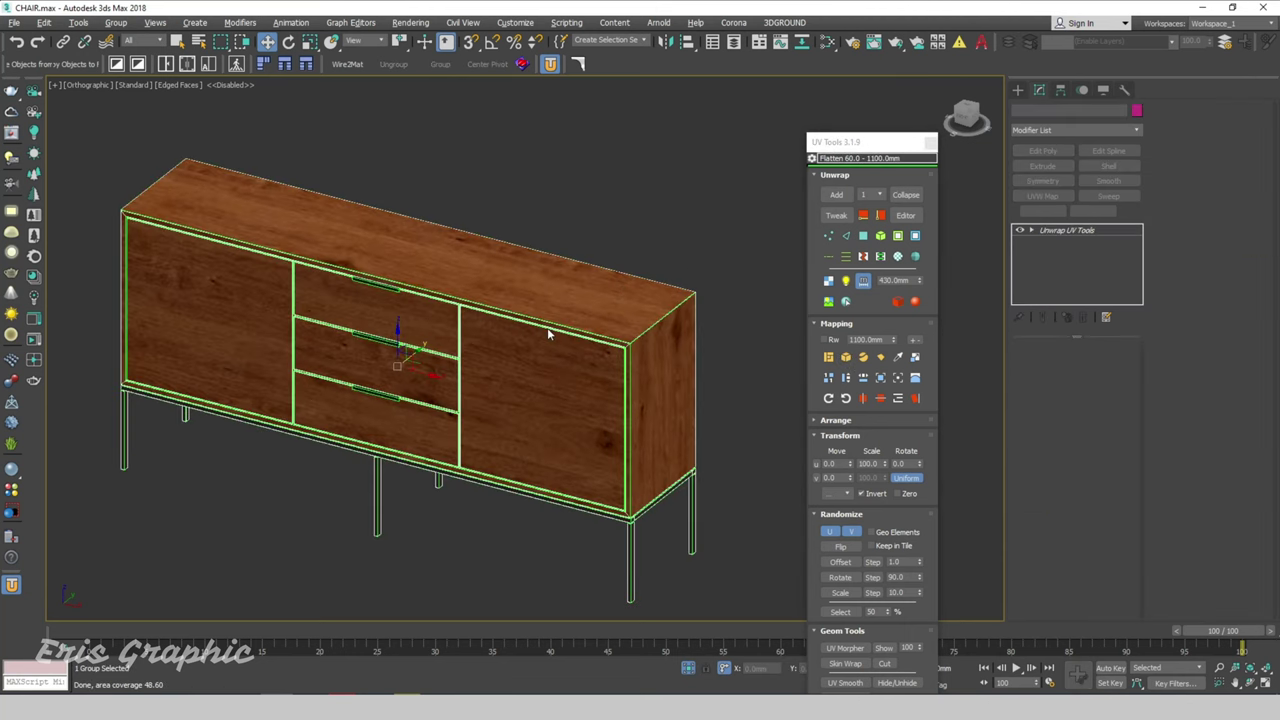
Rotate the cabinet's wood grain 90 degrees and reframe the view
click(829, 399)
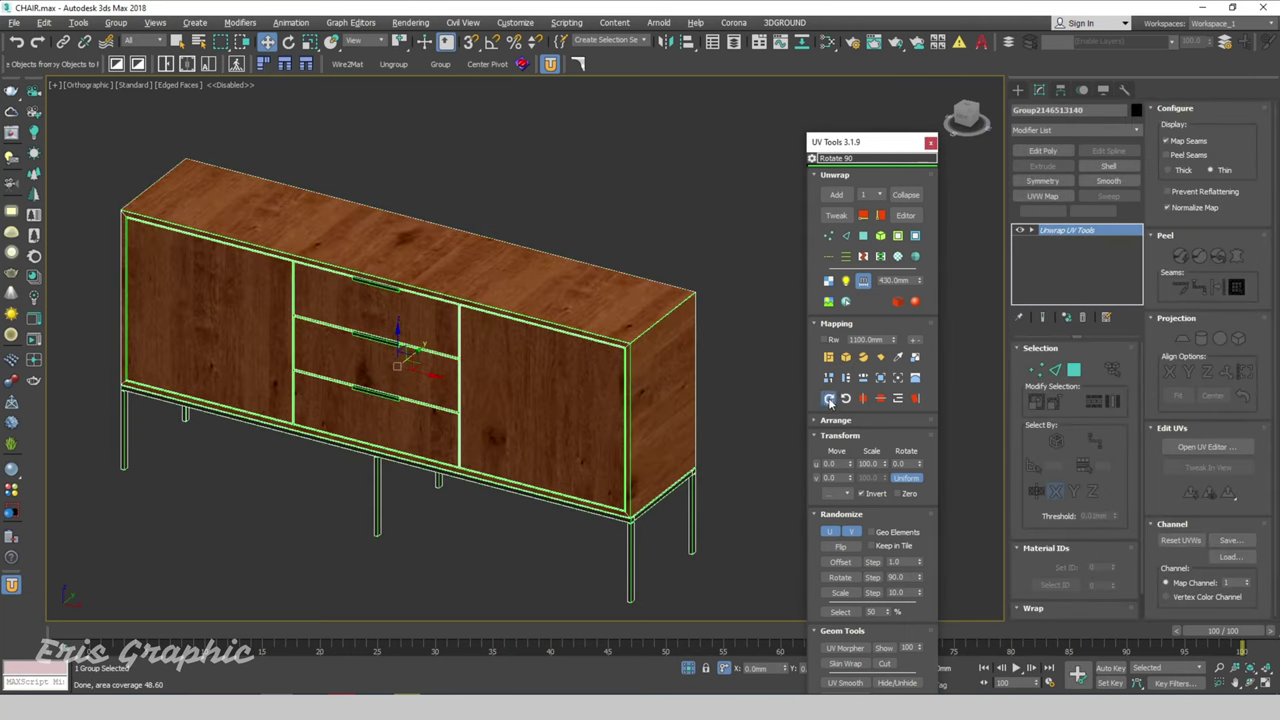
click(637, 215)
click(549, 328)
click(611, 207)
middle_drag(706, 252, 698, 220)
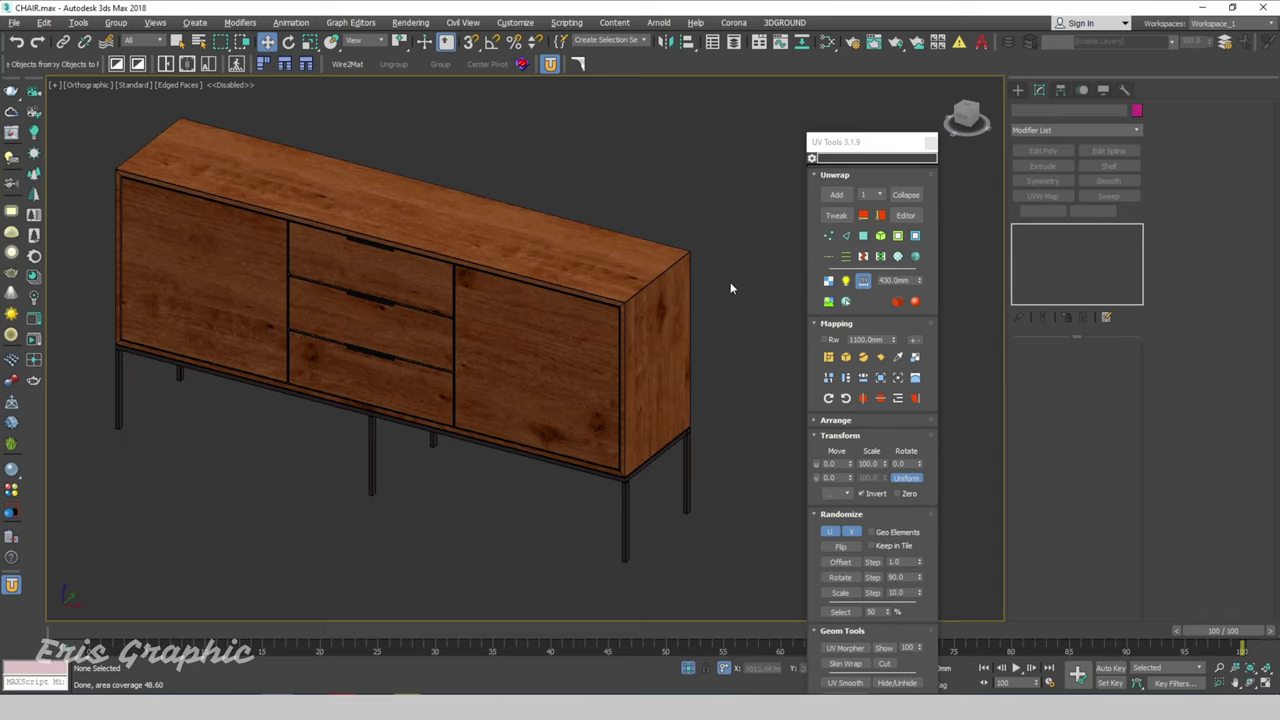
Raise the real-world size to 1500 mm and flatten the whole cabinet
click(915, 340)
click(915, 340)
key(ctrl+a)
click(828, 357)
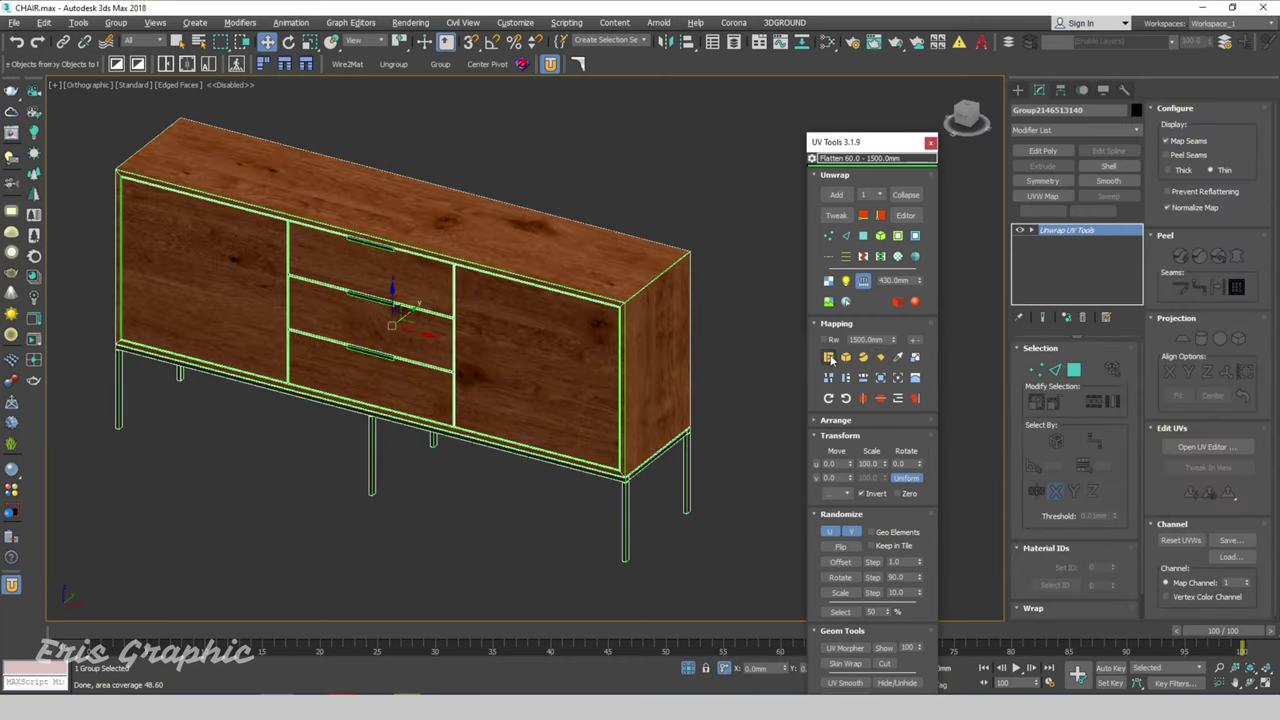
click(627, 176)
click(600, 250)
Test a 100 mm real-world size with Flatten on the cabinet
double_click(862, 339)
text(100)
key(Return)
click(829, 358)
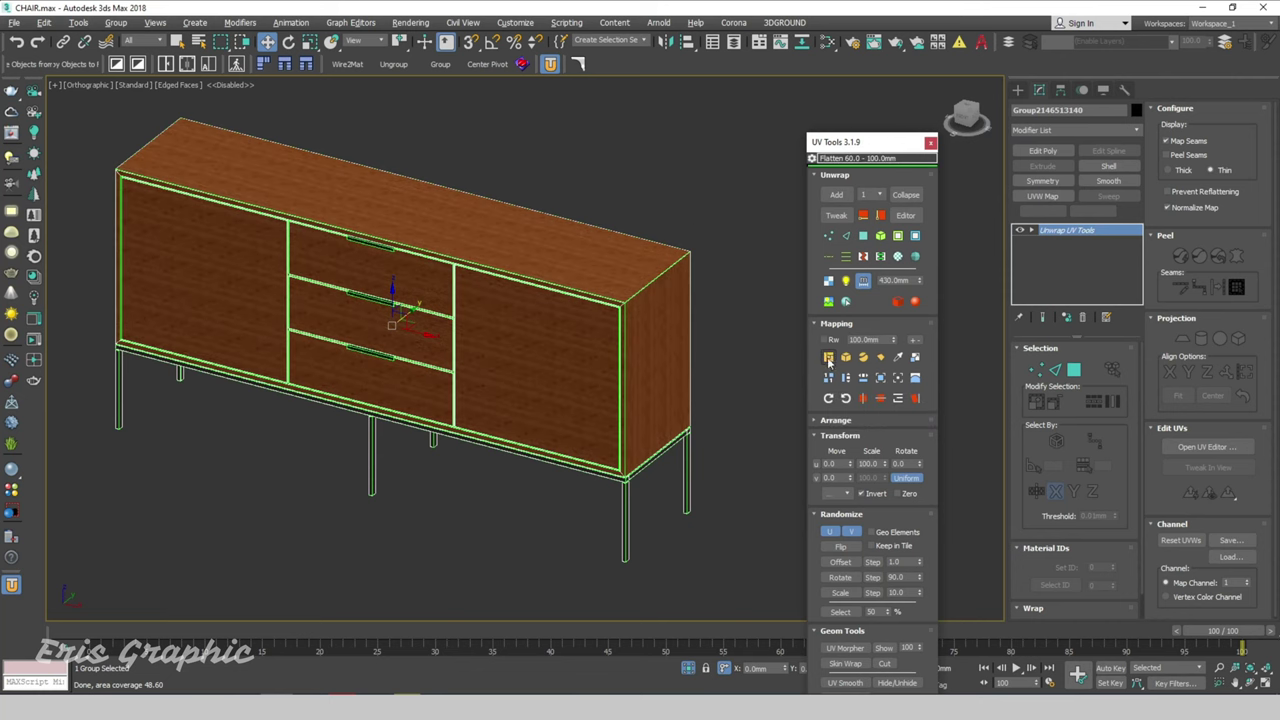
click(656, 200)
click(650, 300)
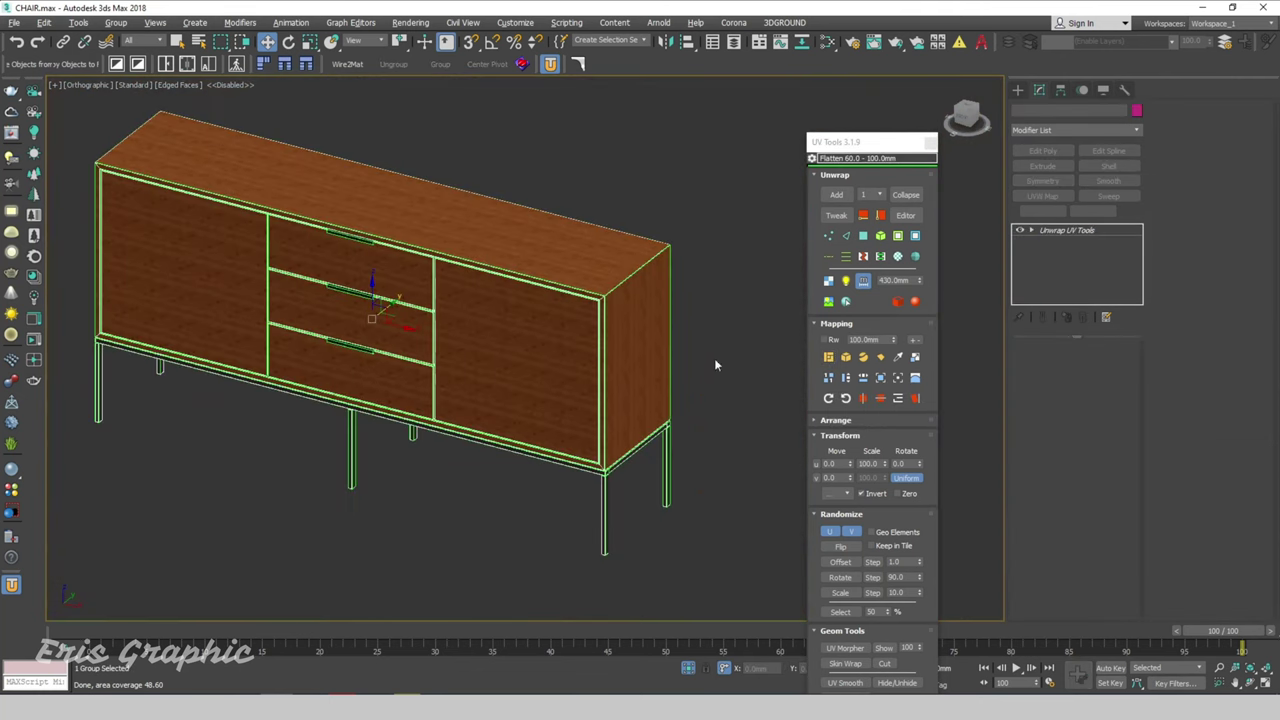
Set the real-world size back to 1500 mm, flatten again, and reframe the cabinet
double_click(866, 339)
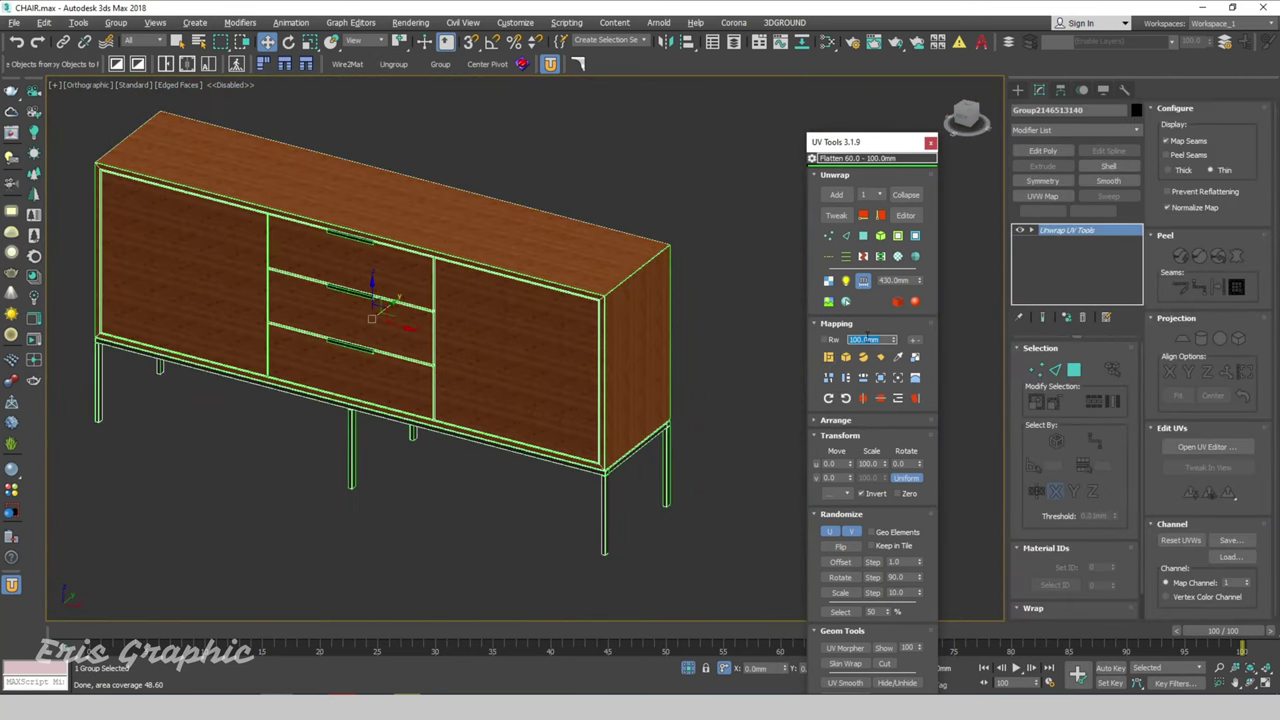
text(1500)
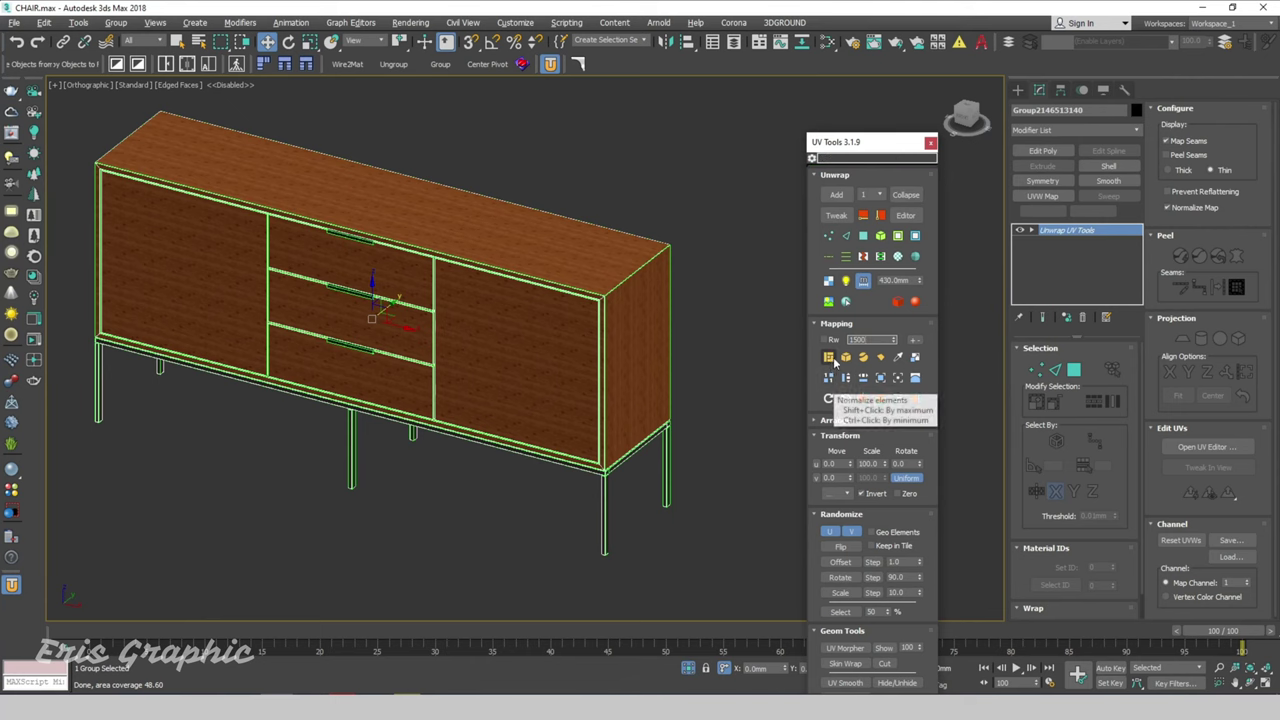
click(834, 362)
scroll(430, 340, up, 3)
scroll(584, 197, down, 3)
click(584, 197)
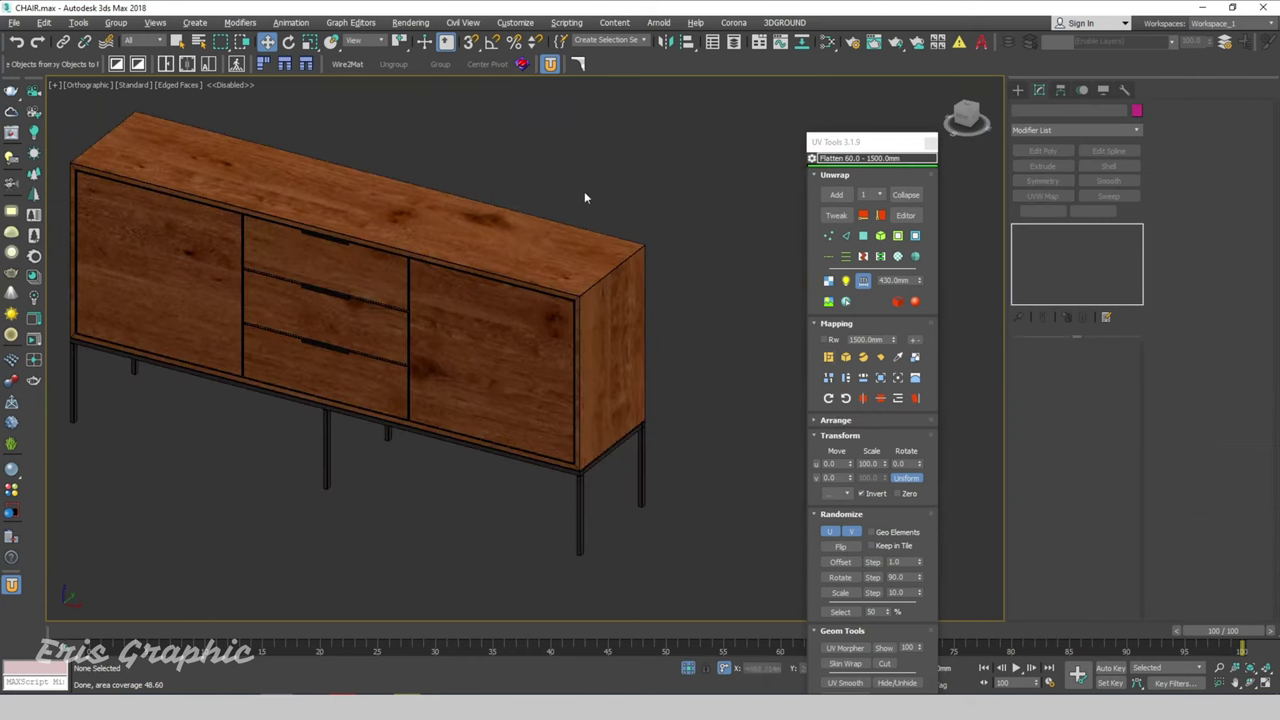
click(574, 215)
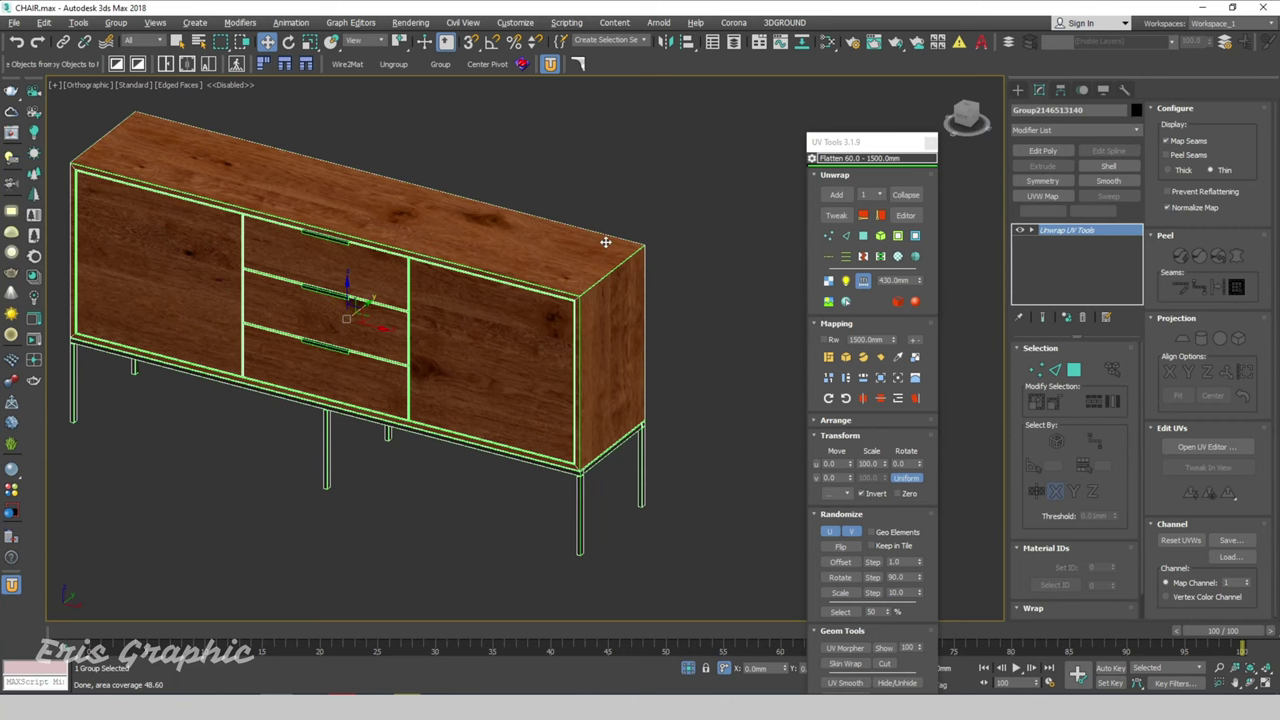
middle_drag(523, 296, 591, 309)
click(792, 256)
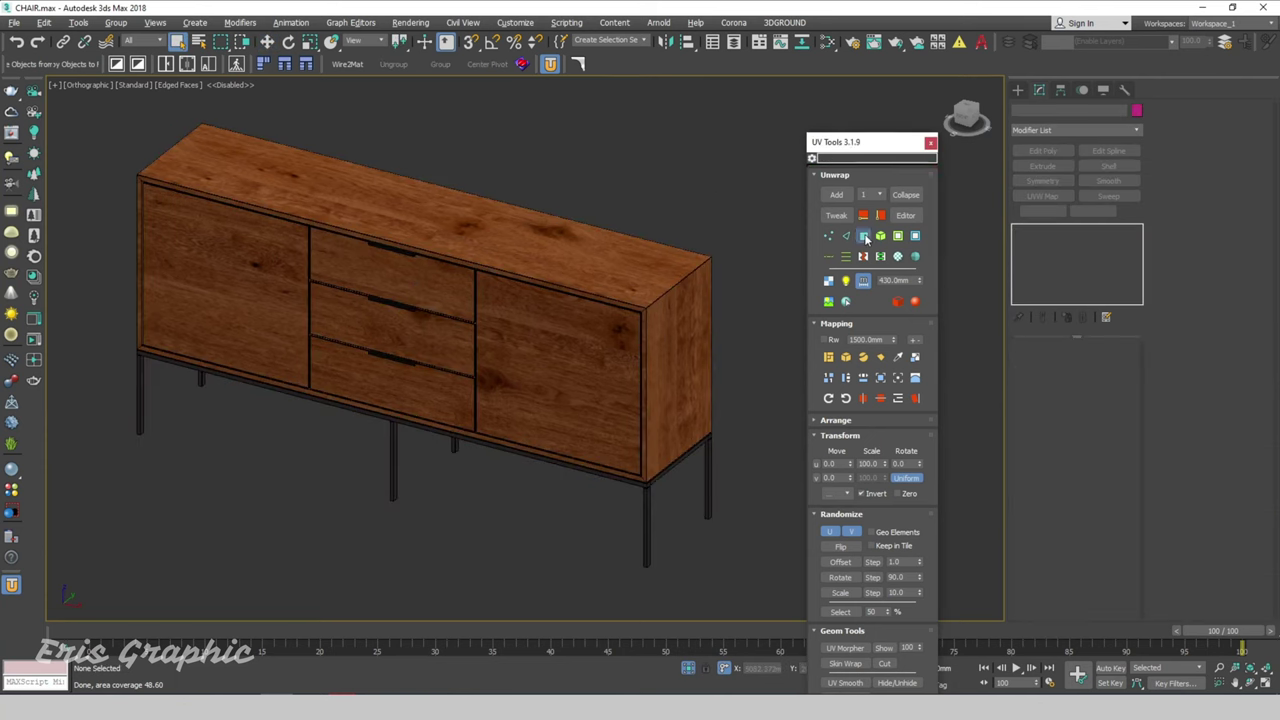
In face mode, rotate the door and drawer-front grain with Rotate 90 and -90
click(566, 361)
click(614, 350)
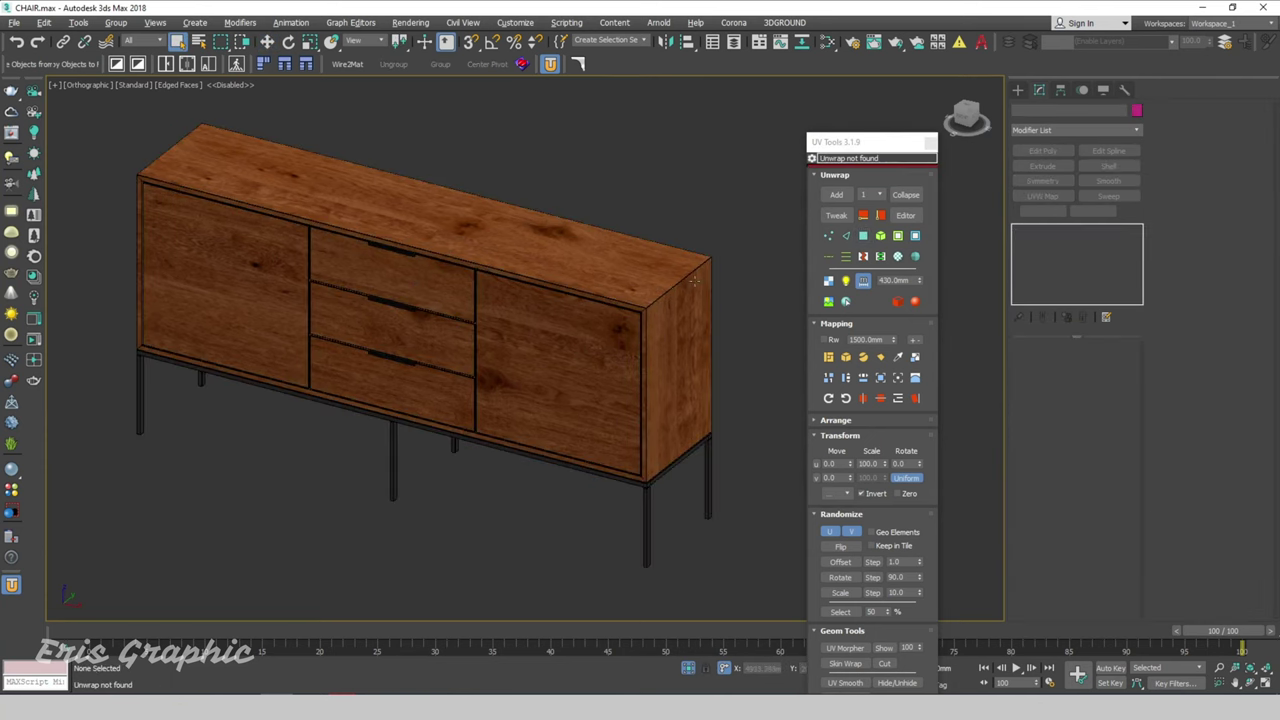
click(600, 340)
click(863, 235)
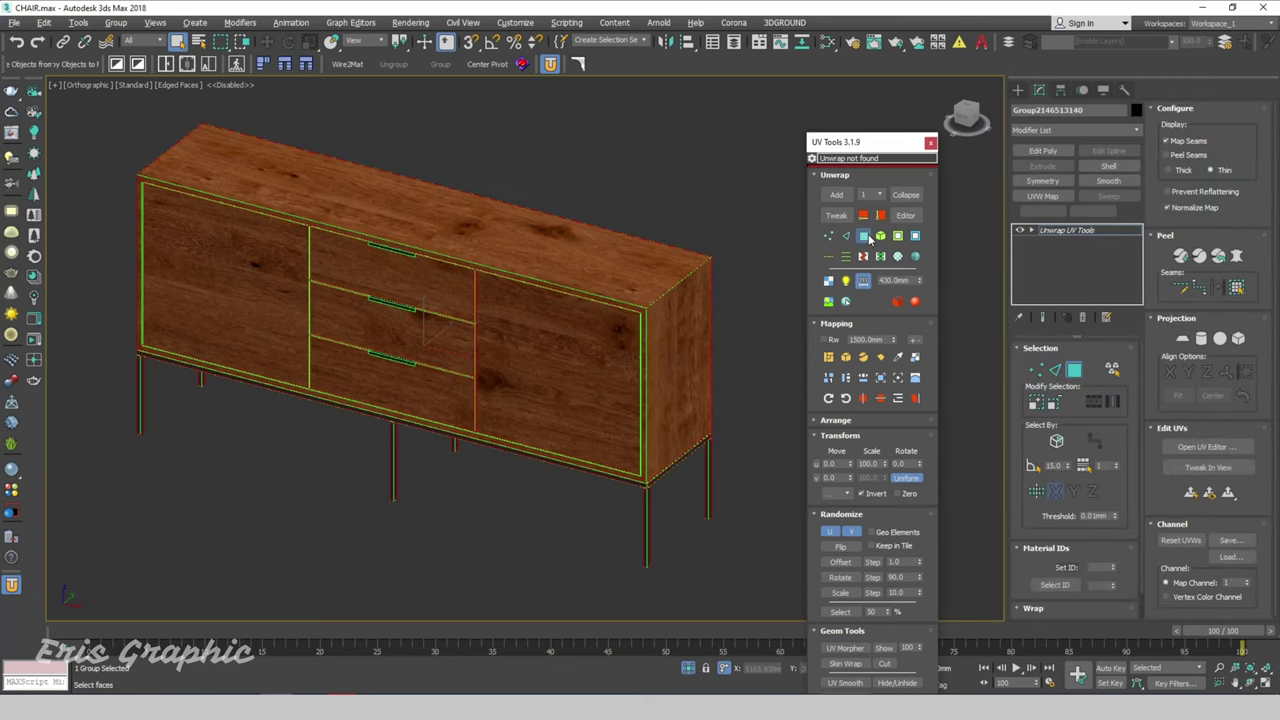
click(830, 399)
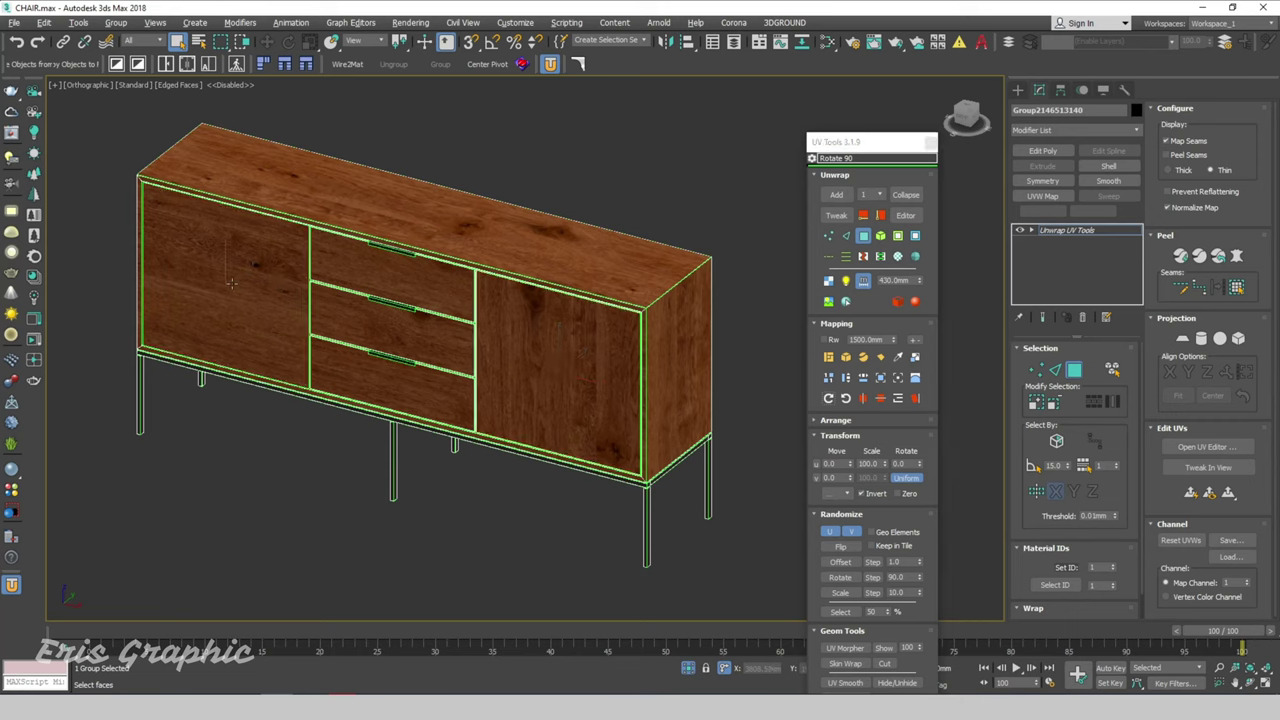
click(845, 399)
click(846, 400)
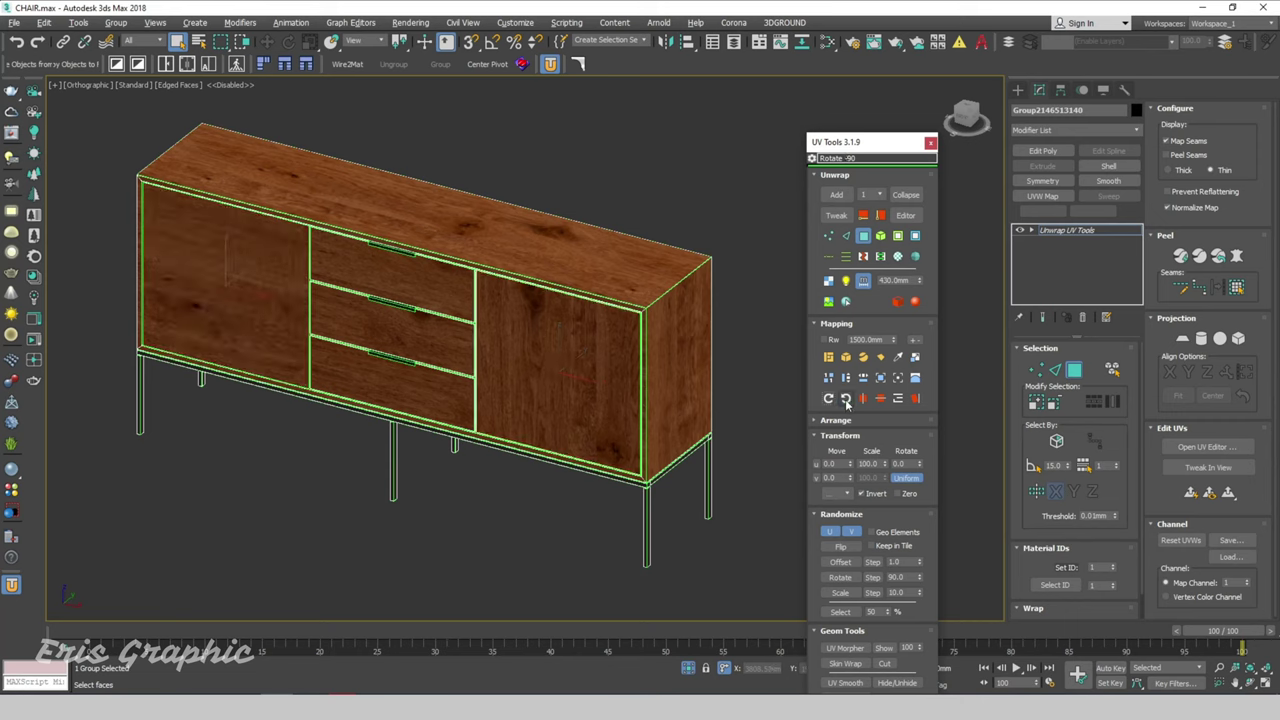
click(846, 400)
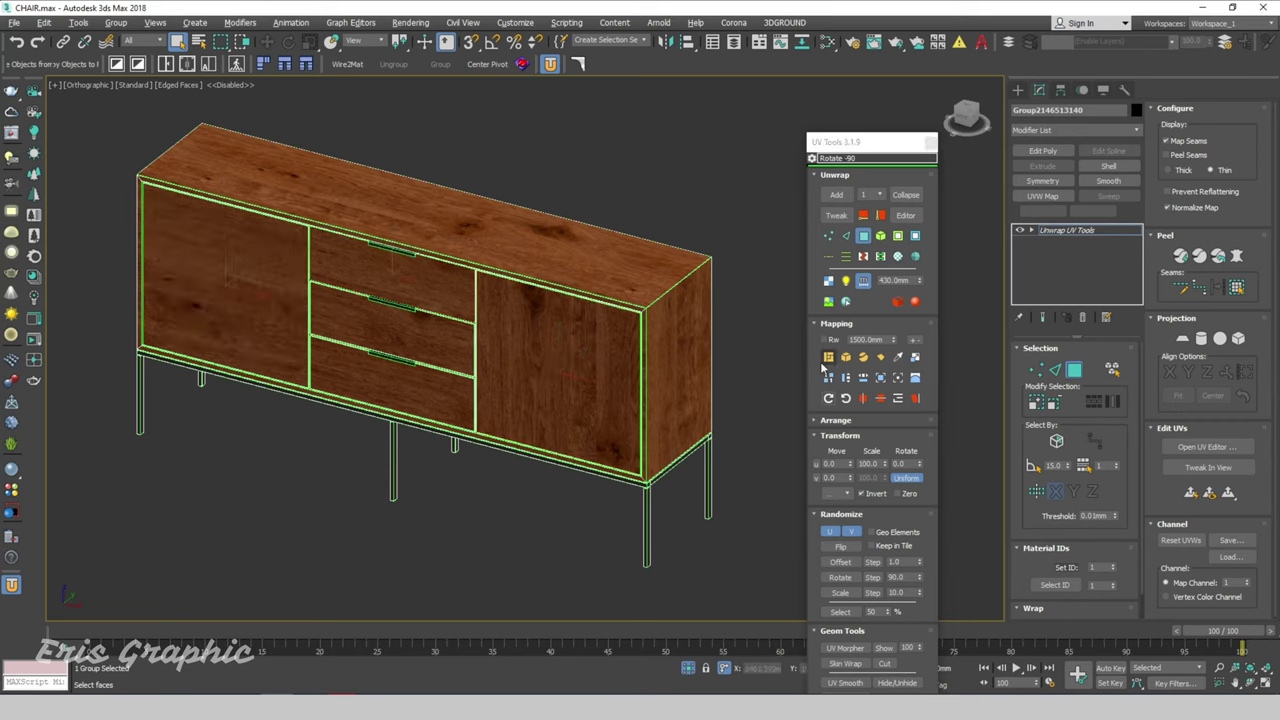
click(846, 400)
click(846, 400)
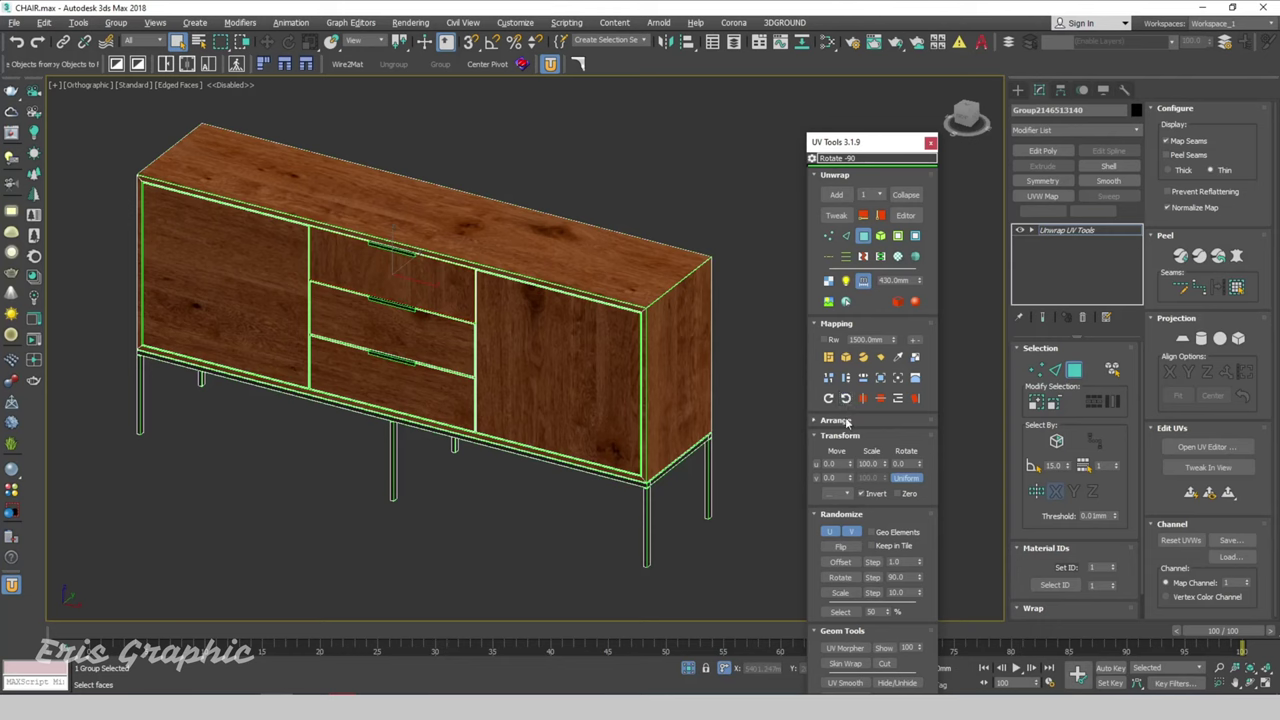
Flatten the wood at 500, 100, then 600 mm, and check the Flatten options
double_click(868, 339)
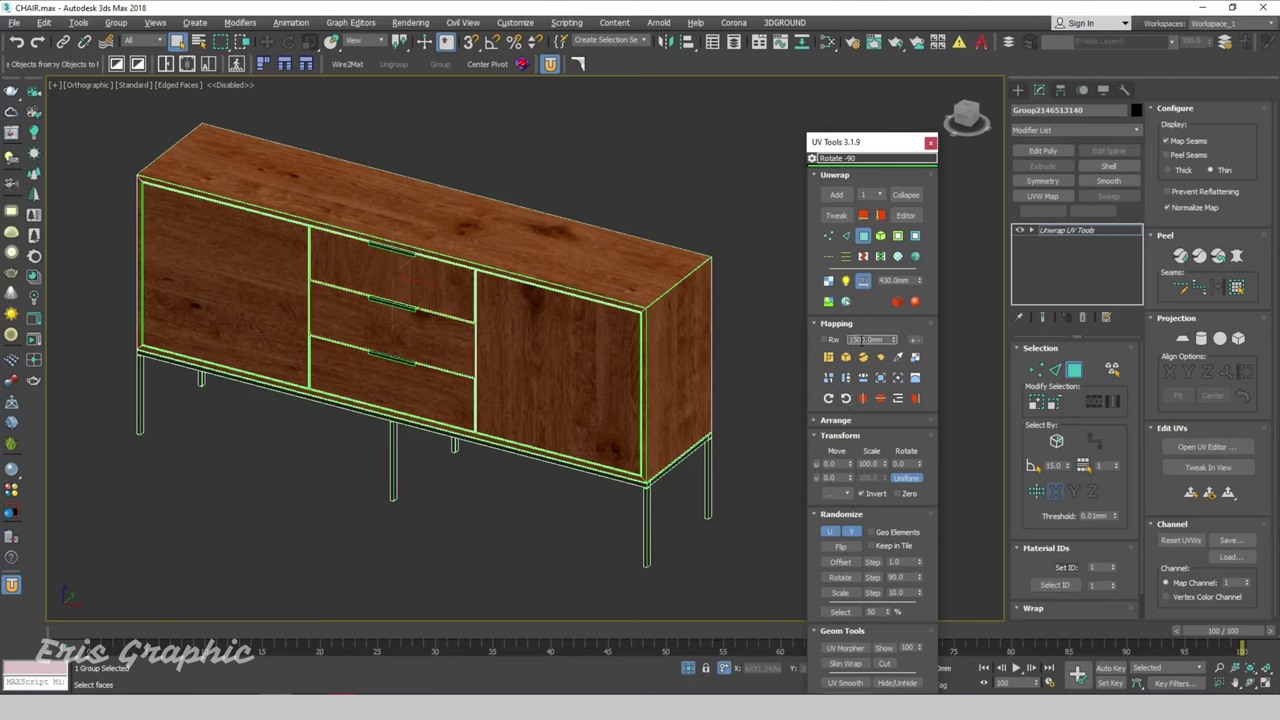
text(500)
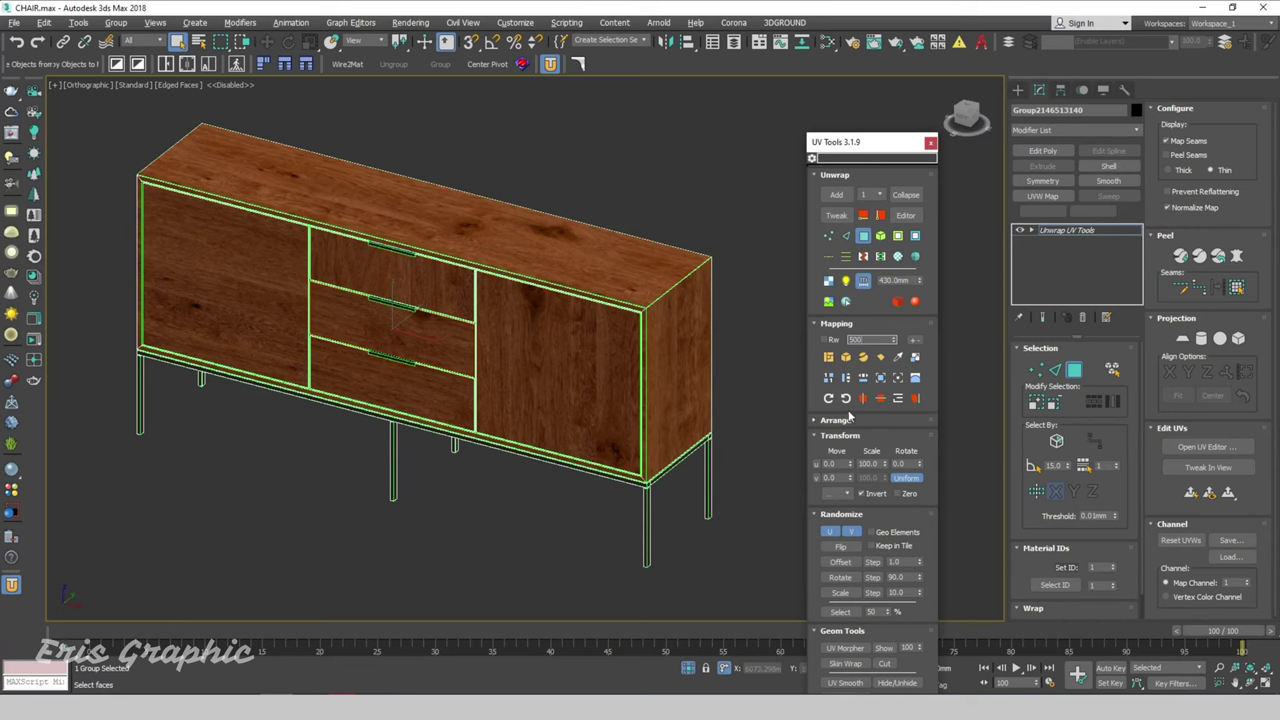
click(829, 358)
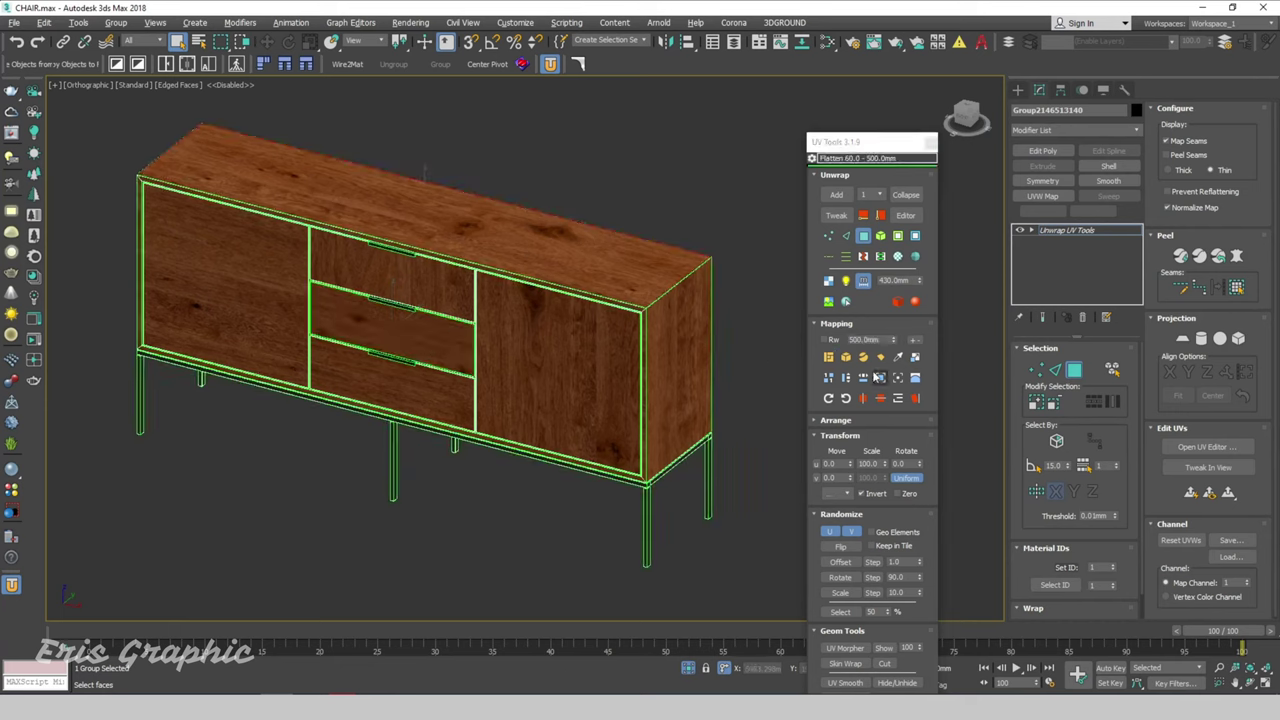
click(866, 340)
text(1.00)
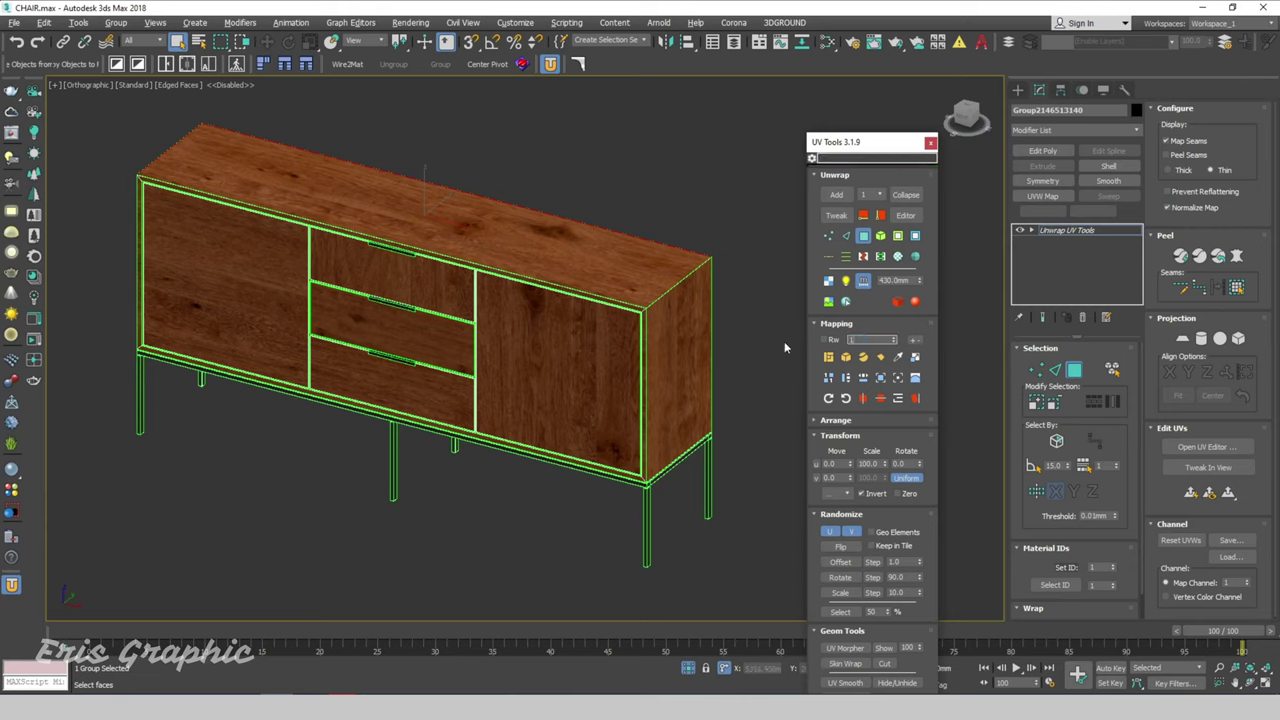
click(828, 358)
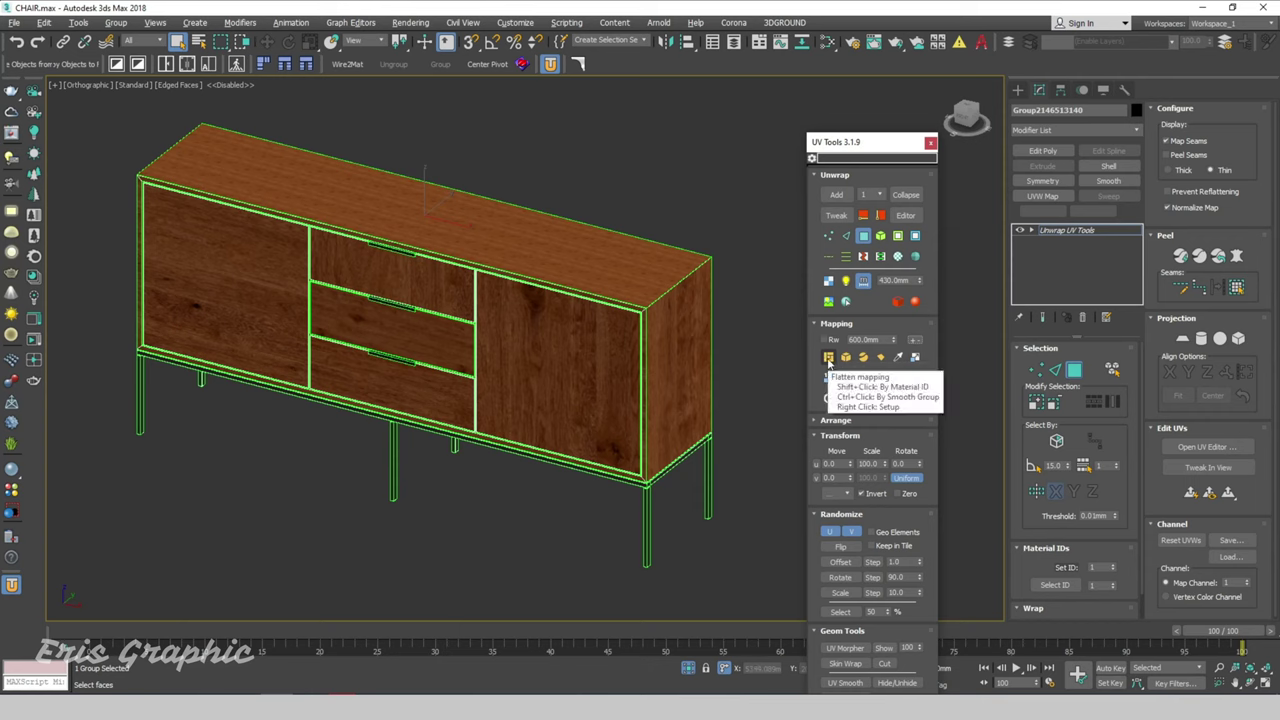
click(828, 358)
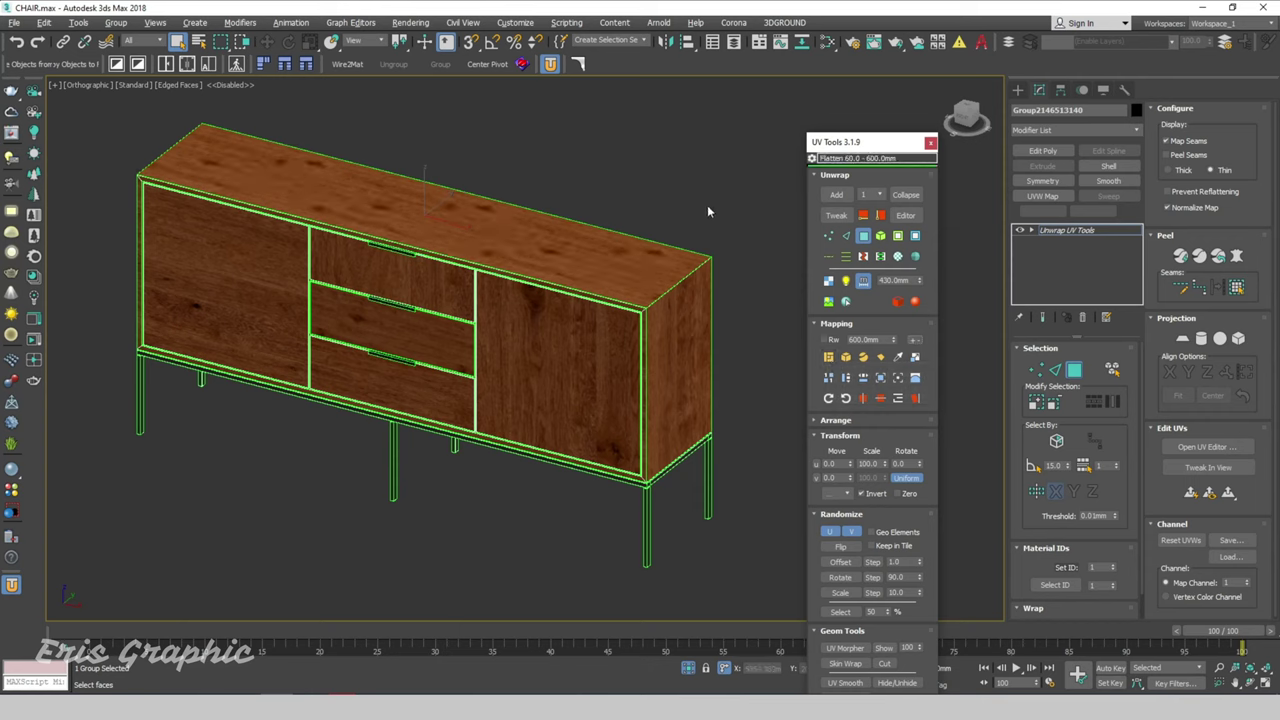
right_click(829, 359)
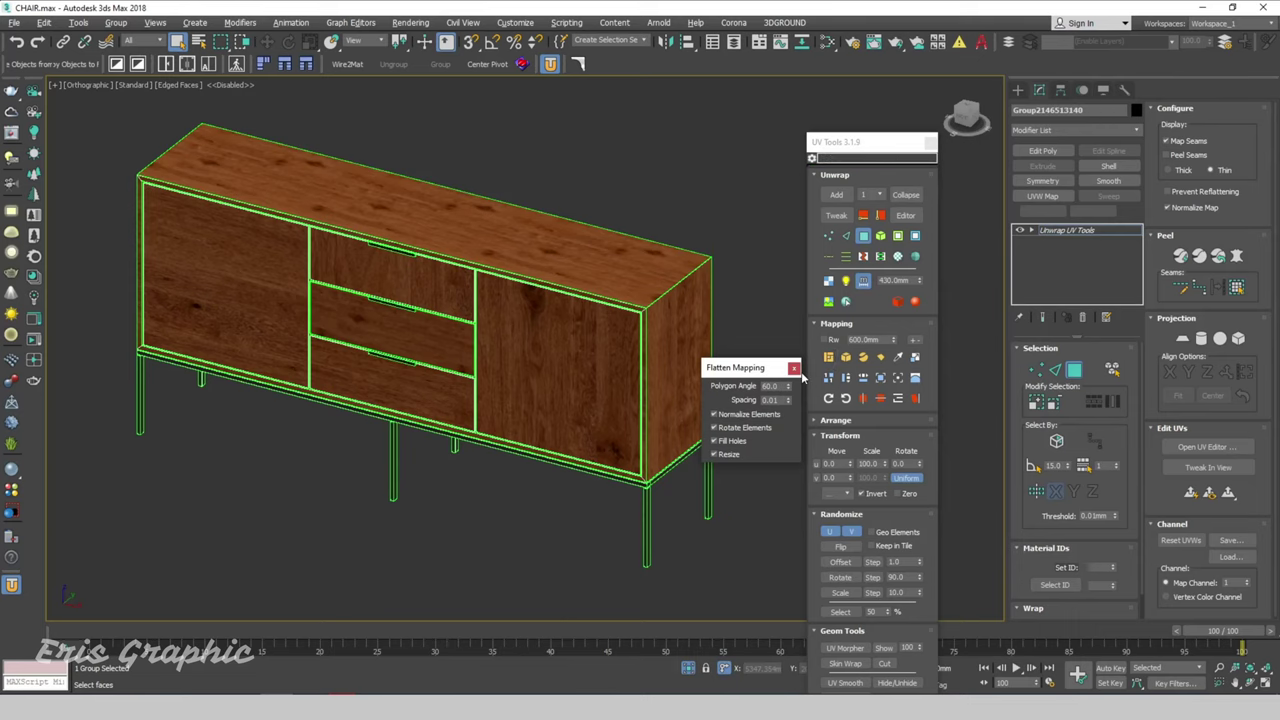
click(794, 368)
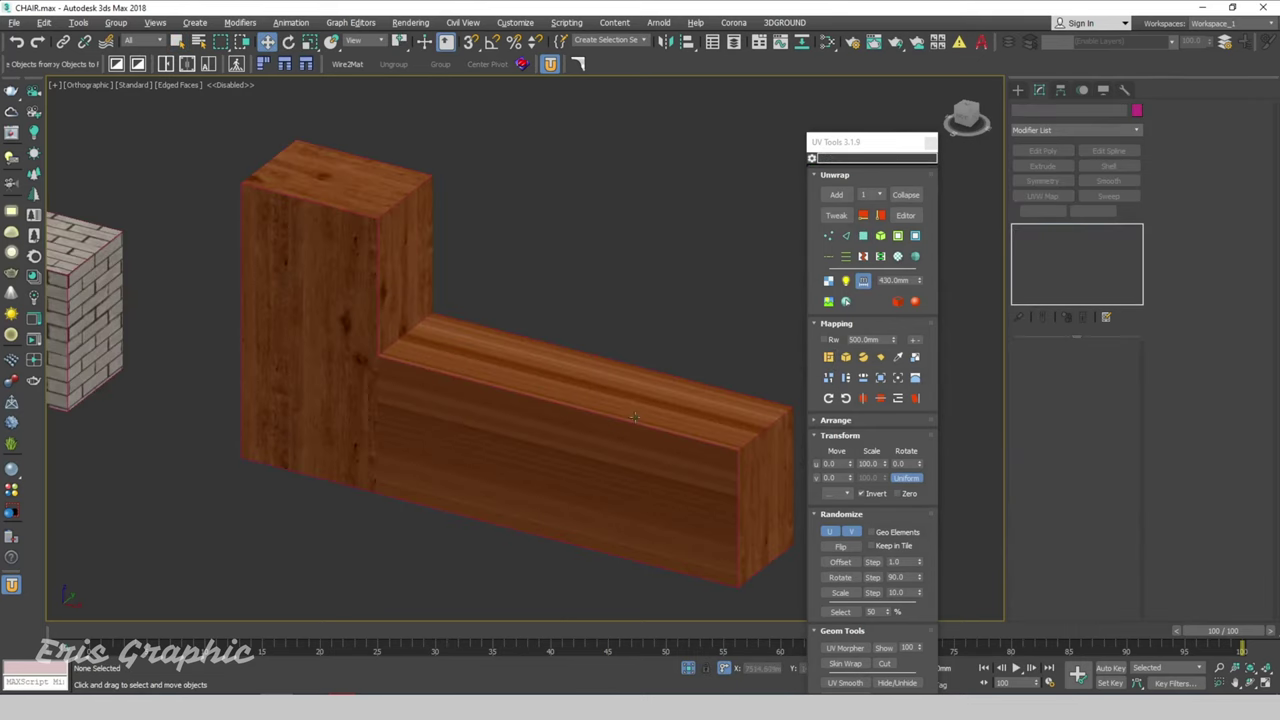
Flatten the L-shaped wood box's UVs and scale its texture to 2000 mm width
click(632, 419)
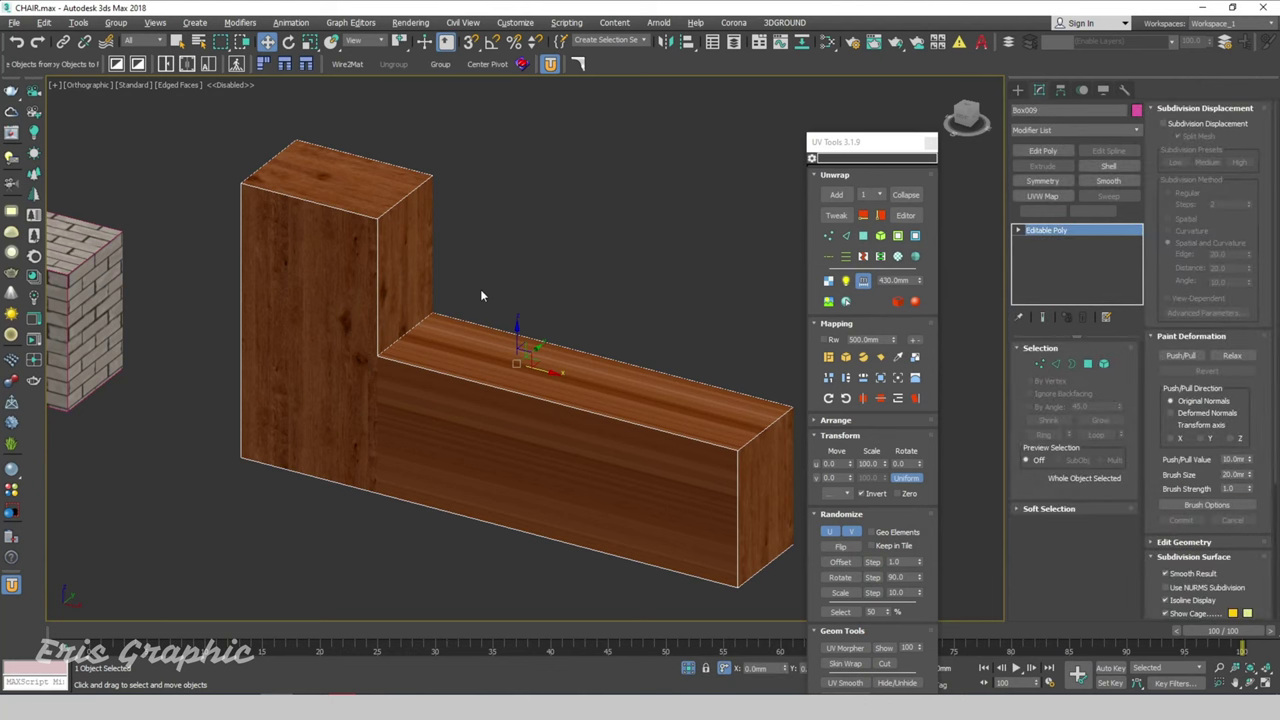
click(828, 357)
click(602, 266)
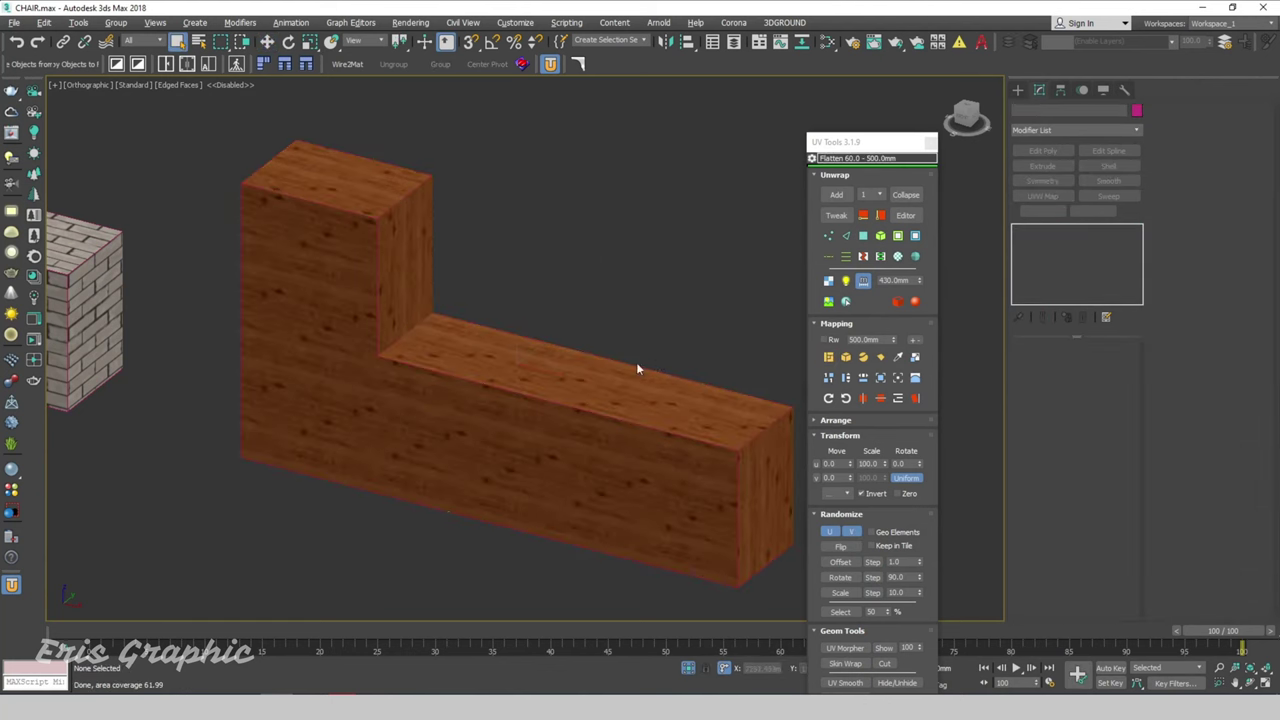
click(483, 428)
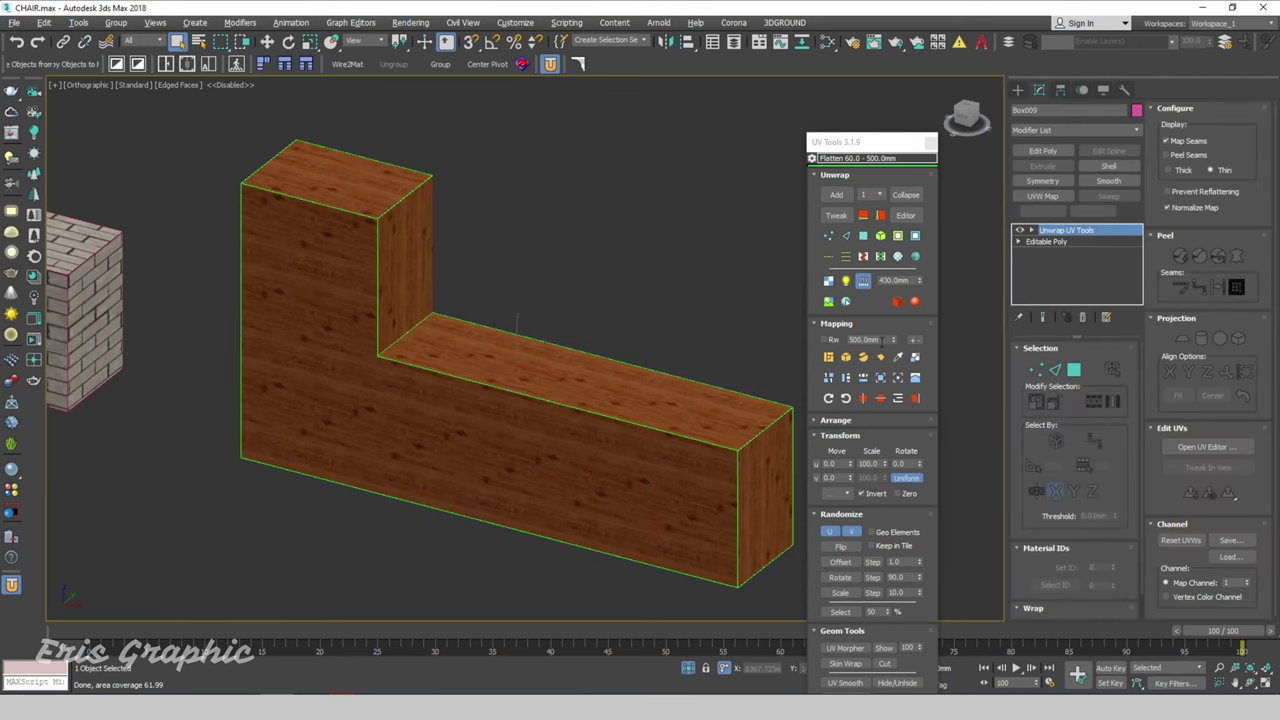
double_click(868, 339)
text(3)
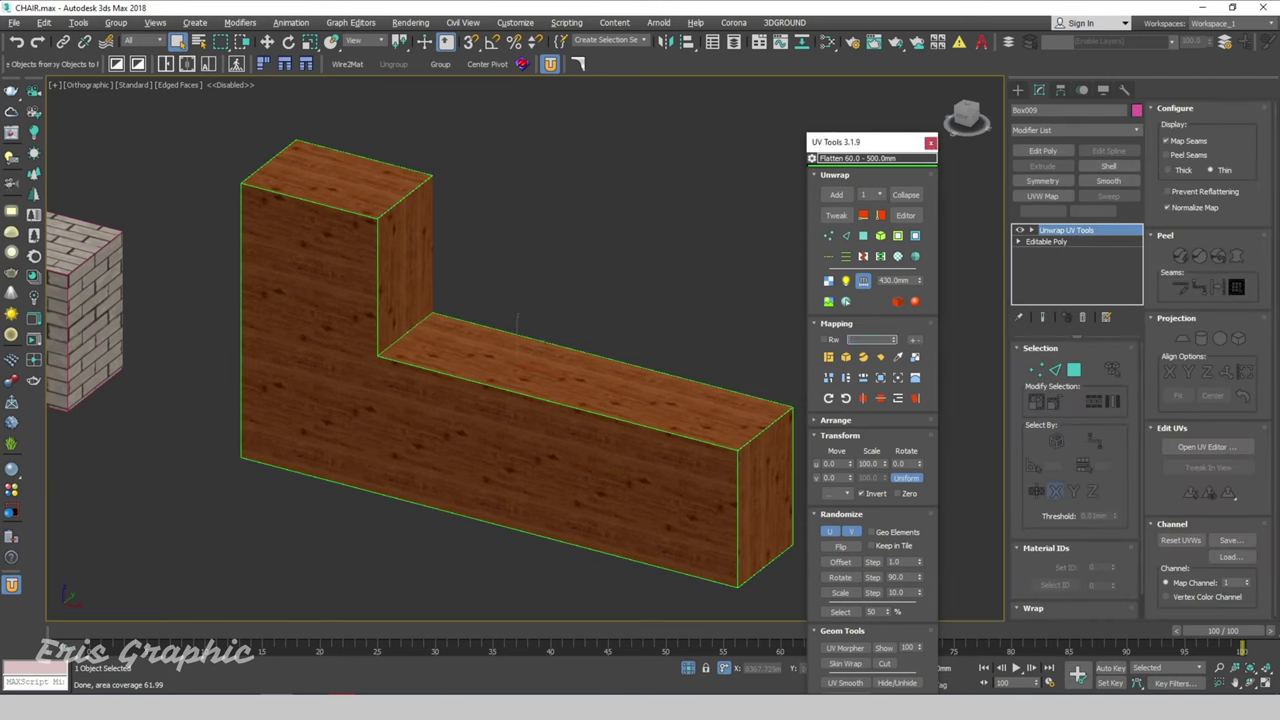
text(200)
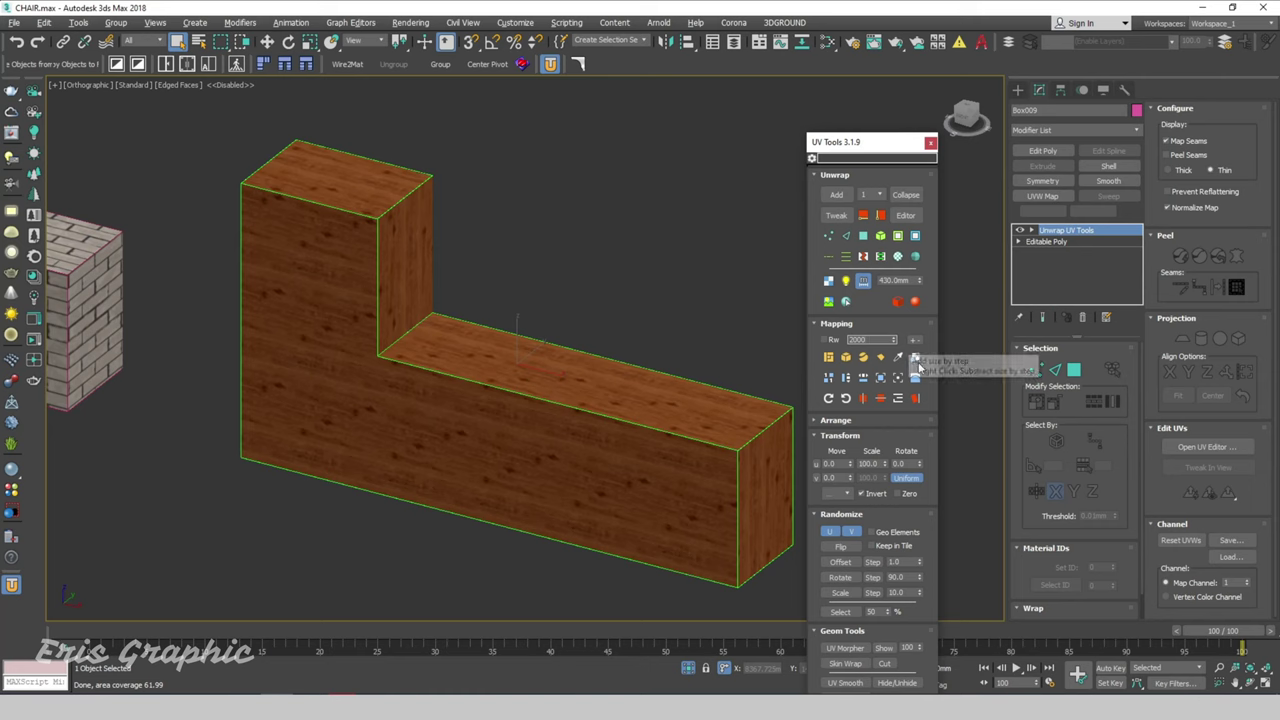
click(915, 358)
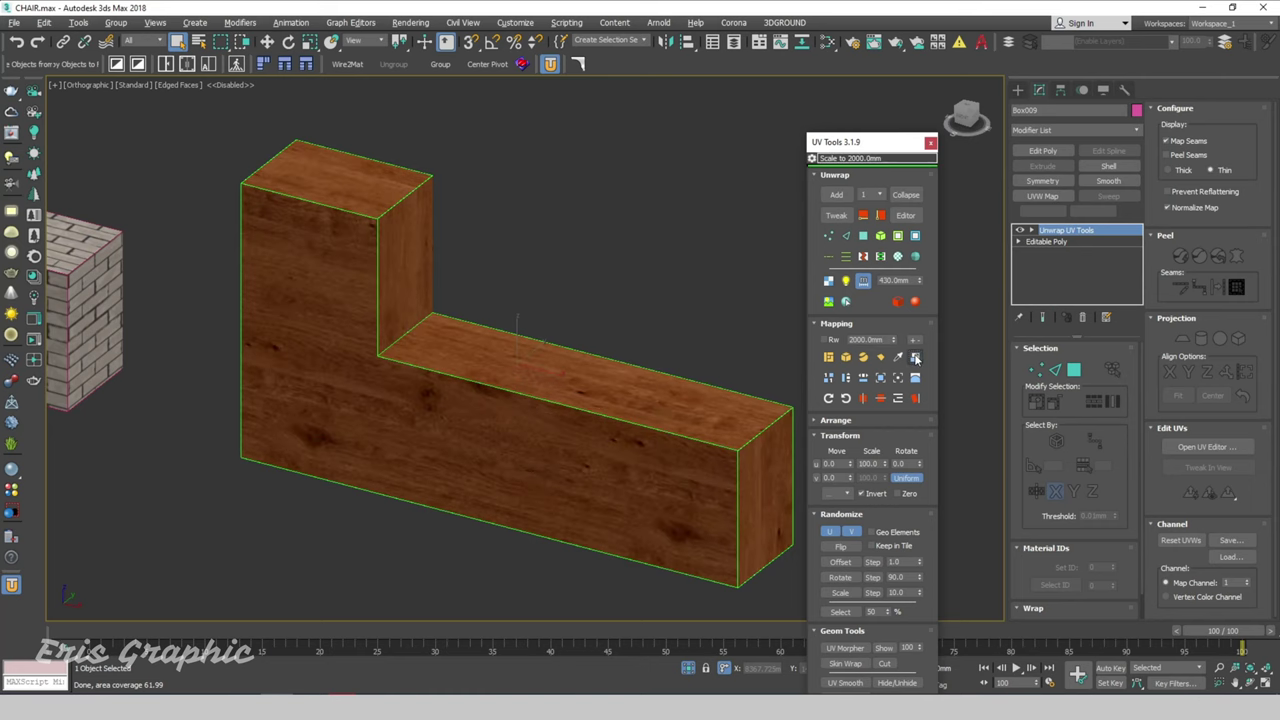
Rescale the wood texture to 1000 mm, then pan to the brick wall and select it
drag(543, 334, 745, 430)
double_click(866, 339)
text(1000)
click(915, 357)
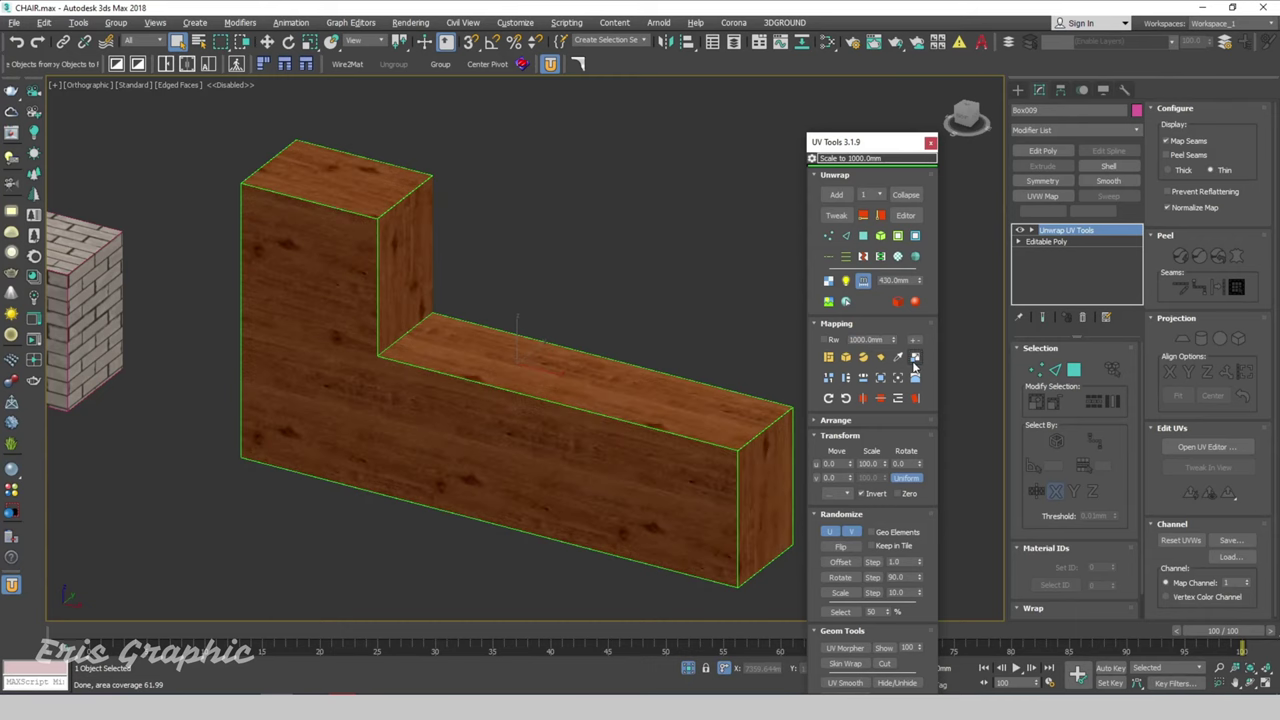
drag(660, 333, 485, 487)
click(597, 293)
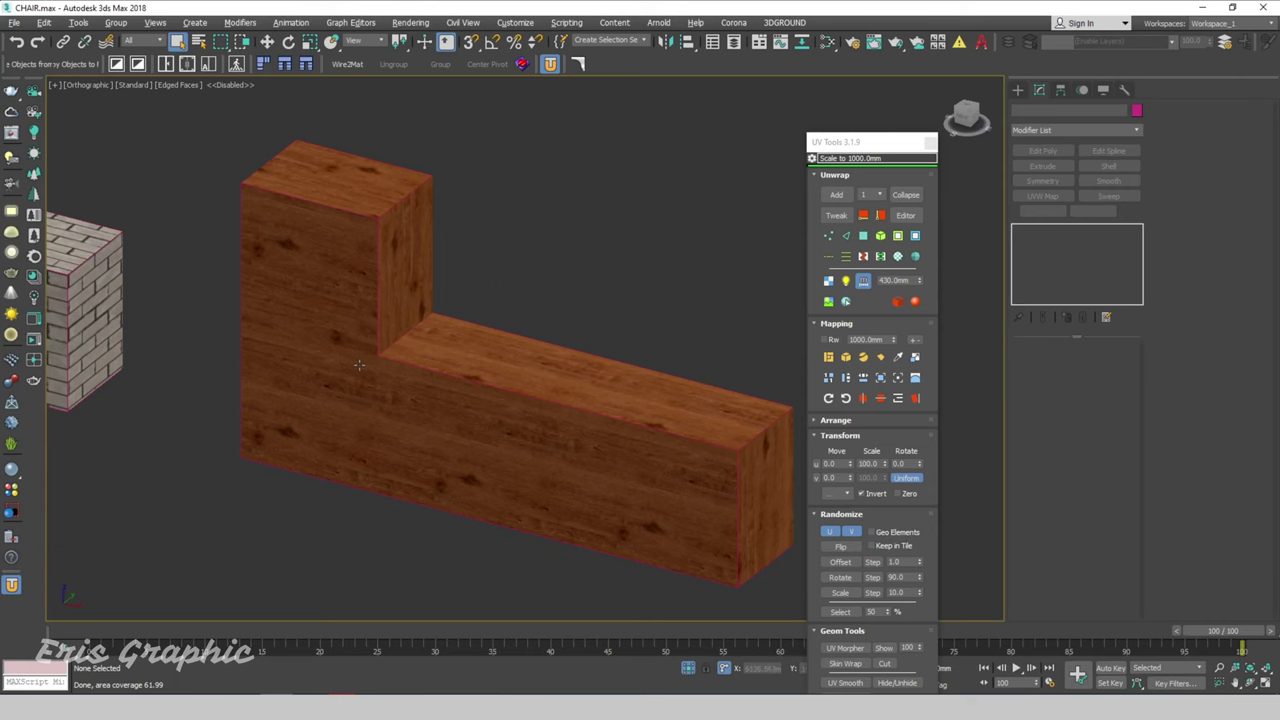
middle_drag(305, 377, 650, 390)
drag(600, 290, 454, 438)
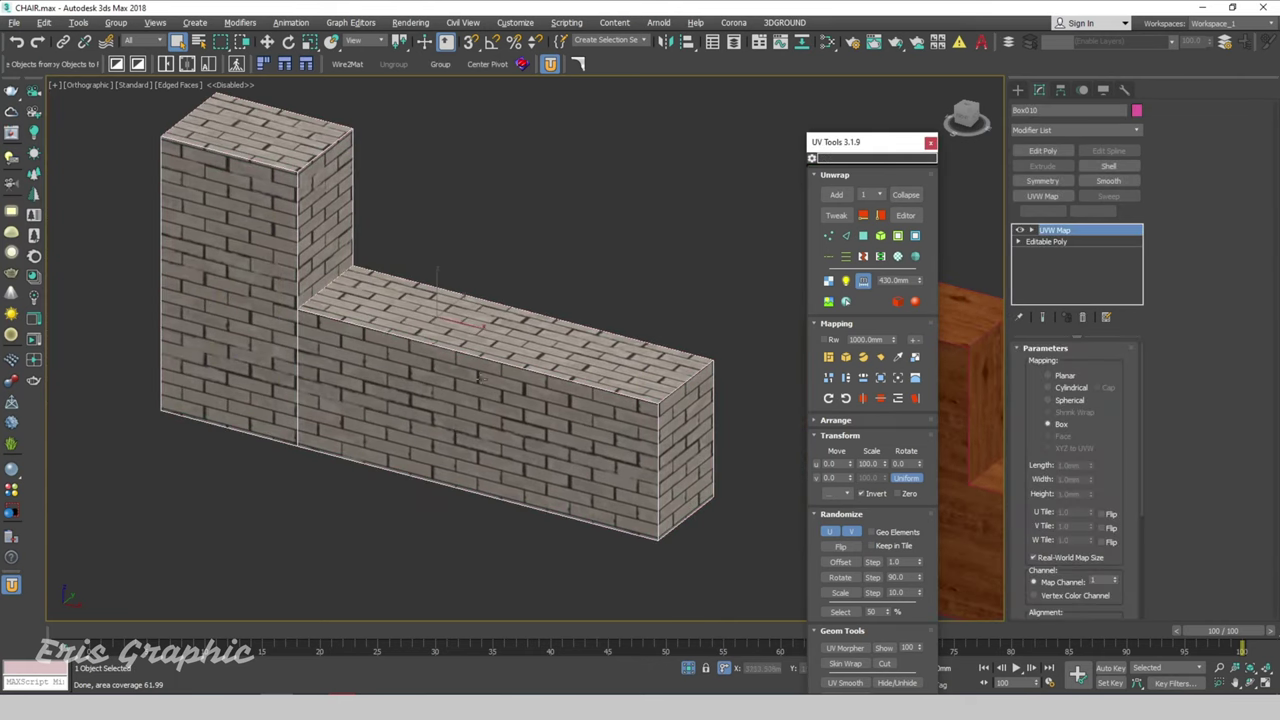
Scale the brick wall's UVs to 1500 mm width and flatten its mapping
drag(565, 260, 484, 405)
double_click(870, 339)
text(1500)
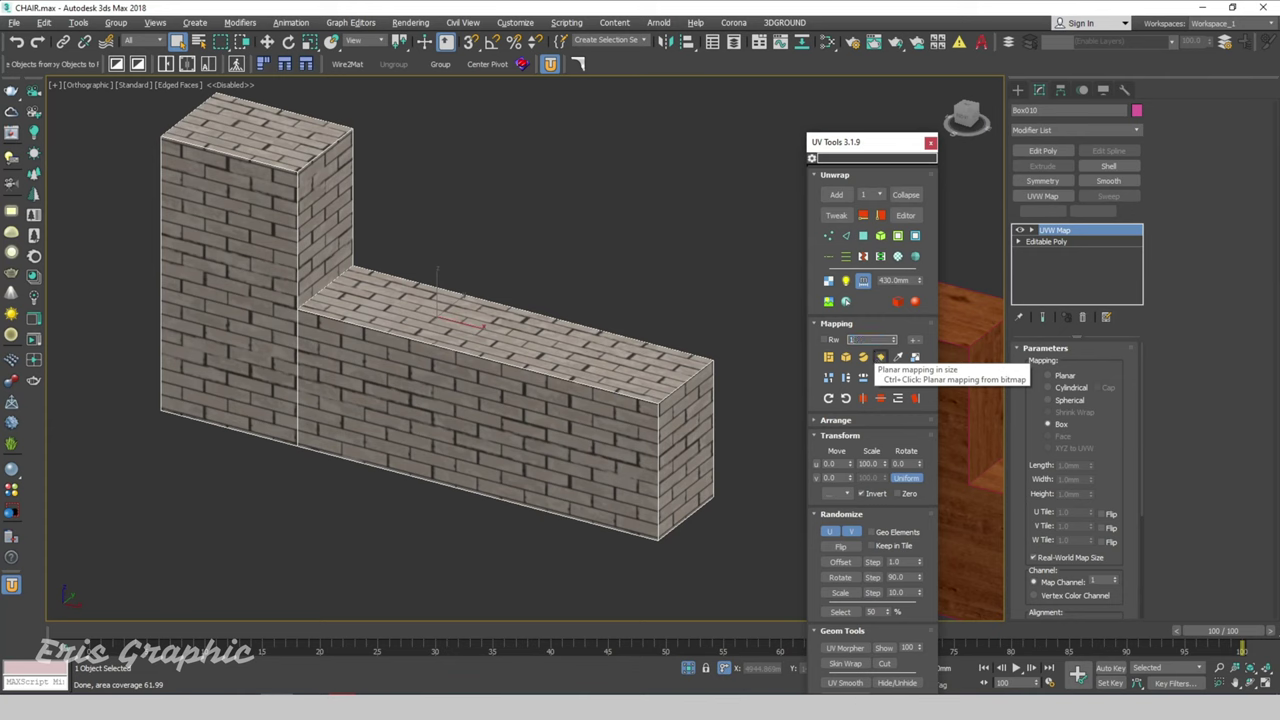
click(915, 358)
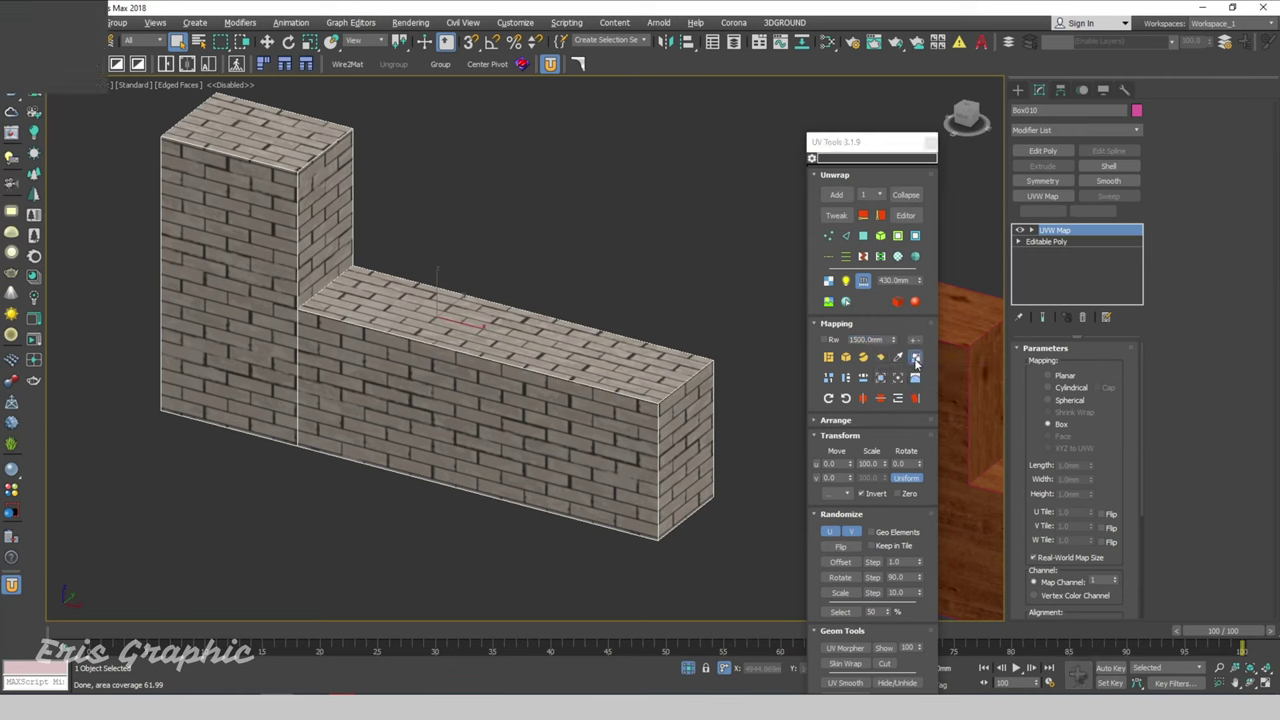
double_click(850, 340)
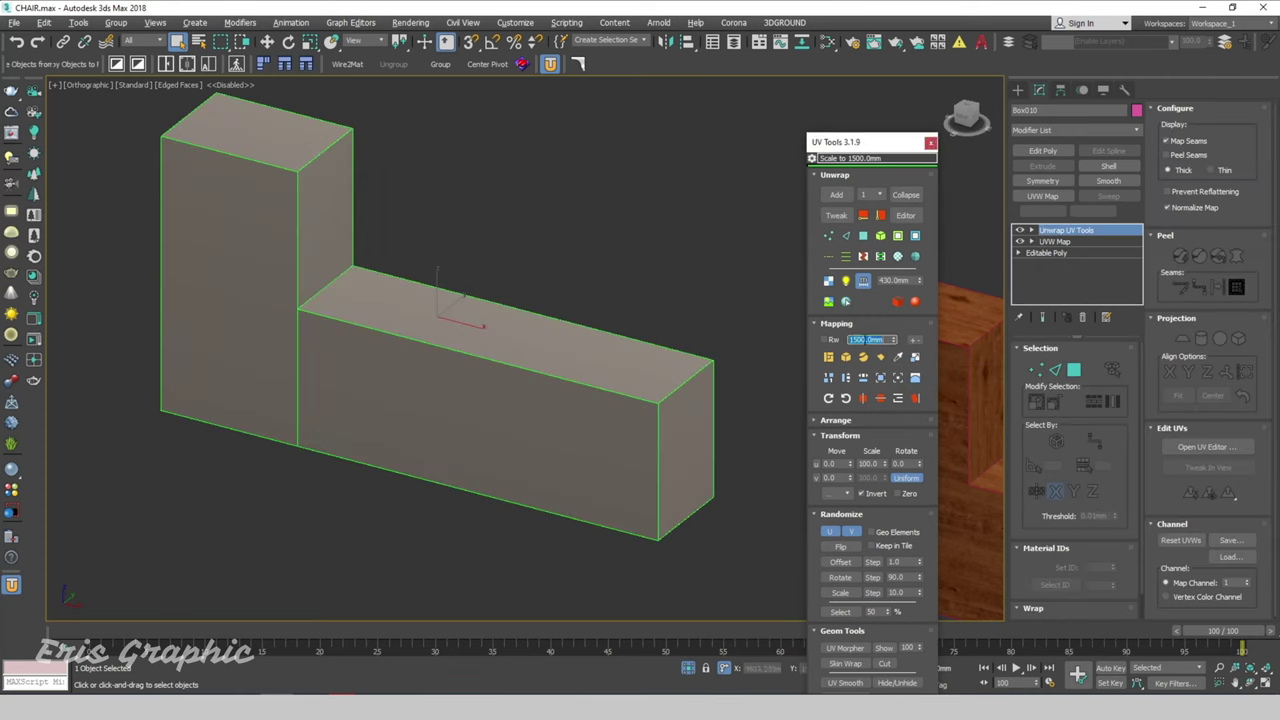
click(828, 357)
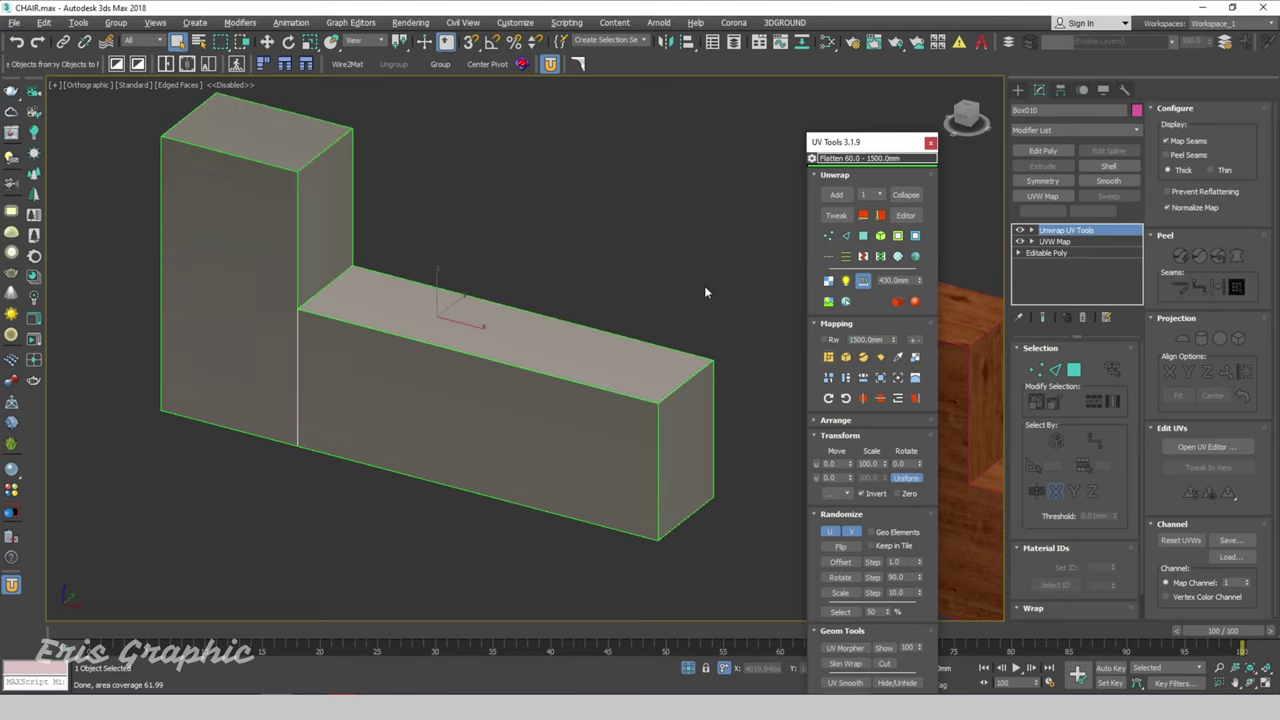
Reflatten the bricks at 100 mm, then 1 mm, and finally 2 mm width
double_click(869, 340)
text(100)
click(828, 357)
double_click(862, 341)
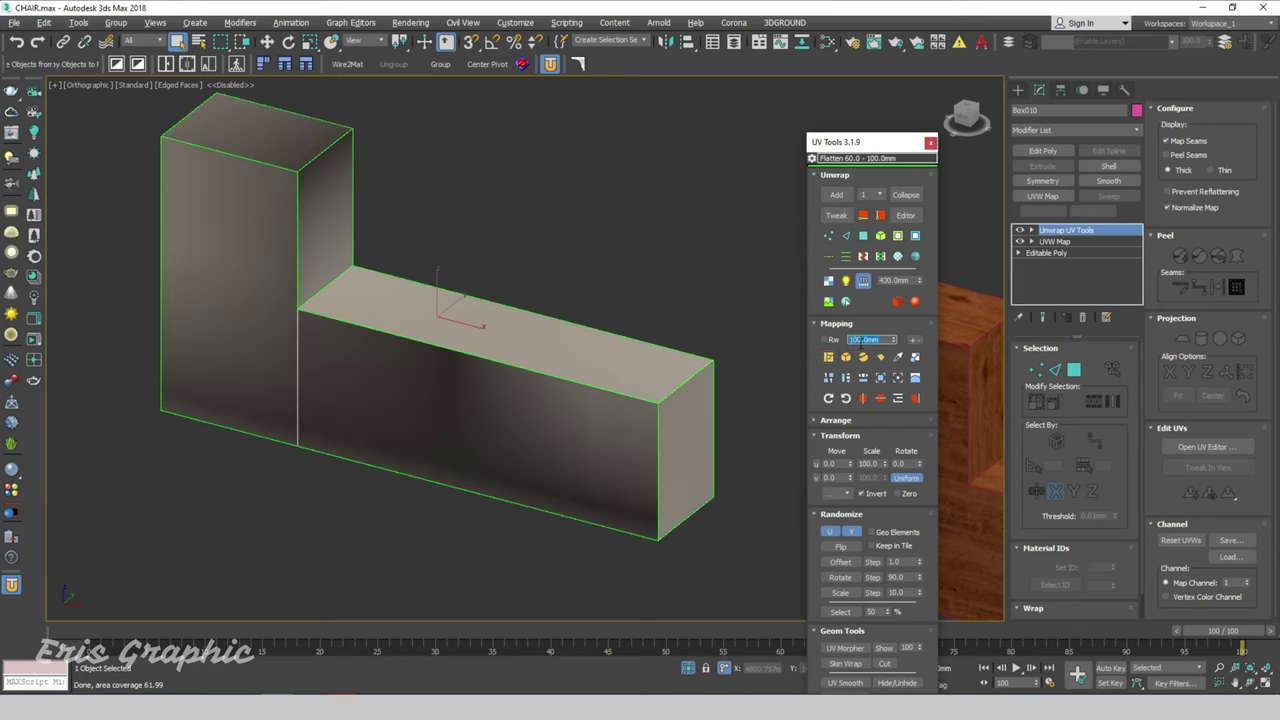
text(1)
key(Return)
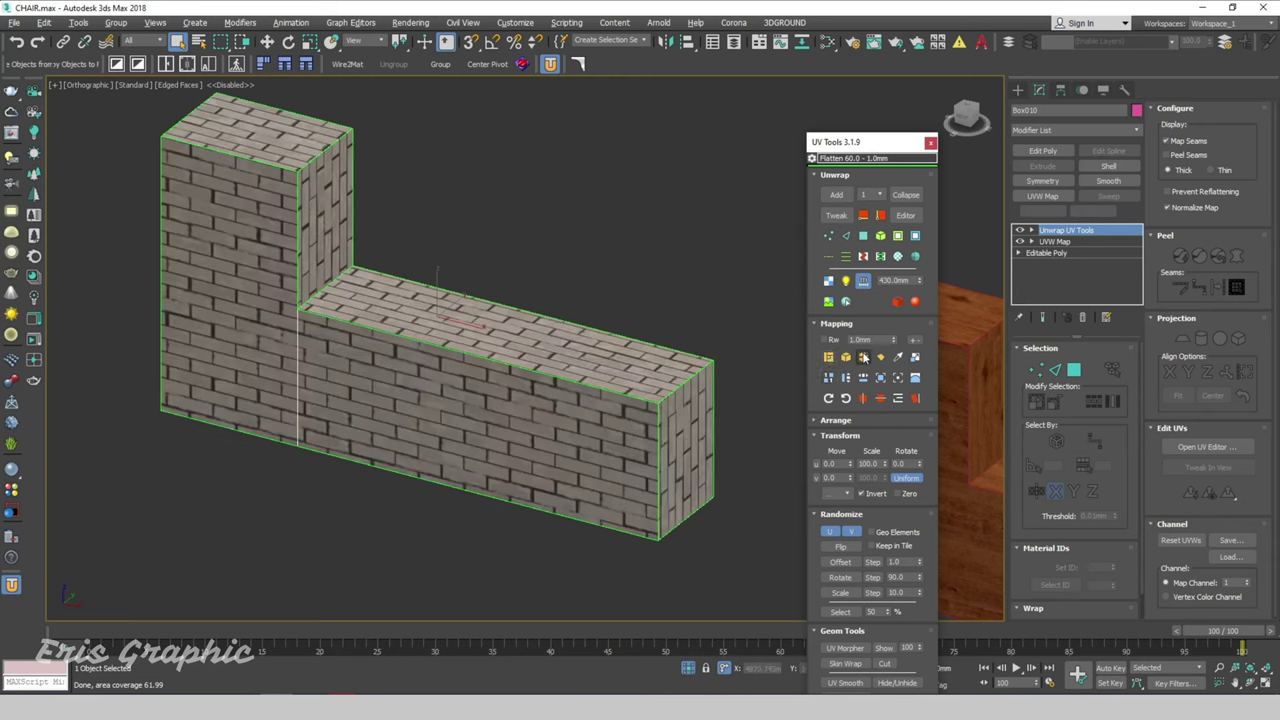
double_click(862, 341)
text(2)
click(829, 359)
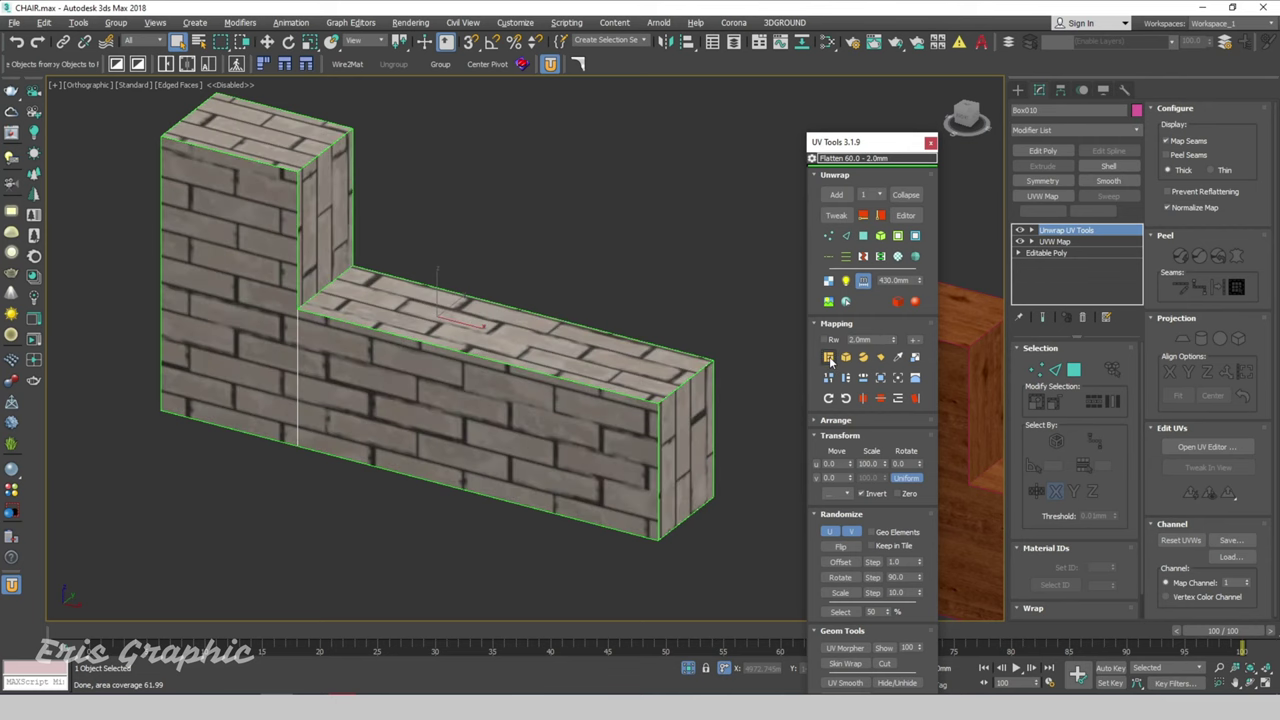
Set the scale point to UV Zero and rescale the bricks to 3.0 mm width
click(915, 358)
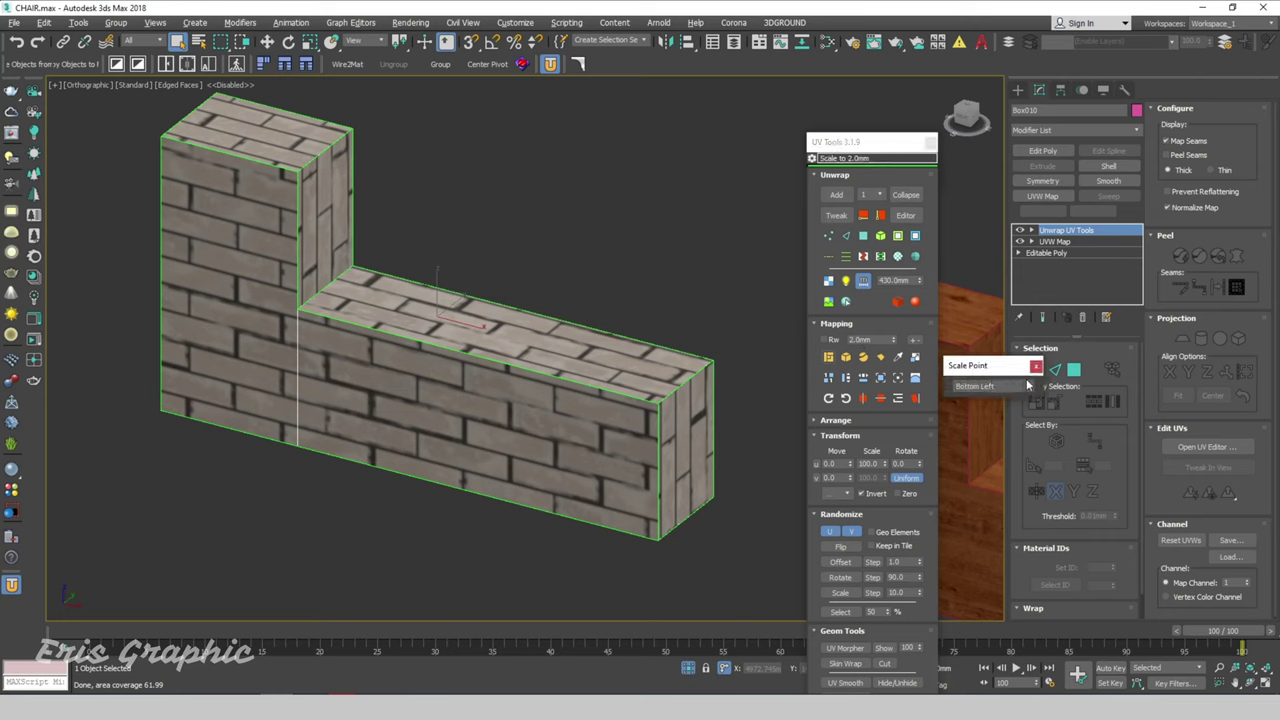
click(1027, 387)
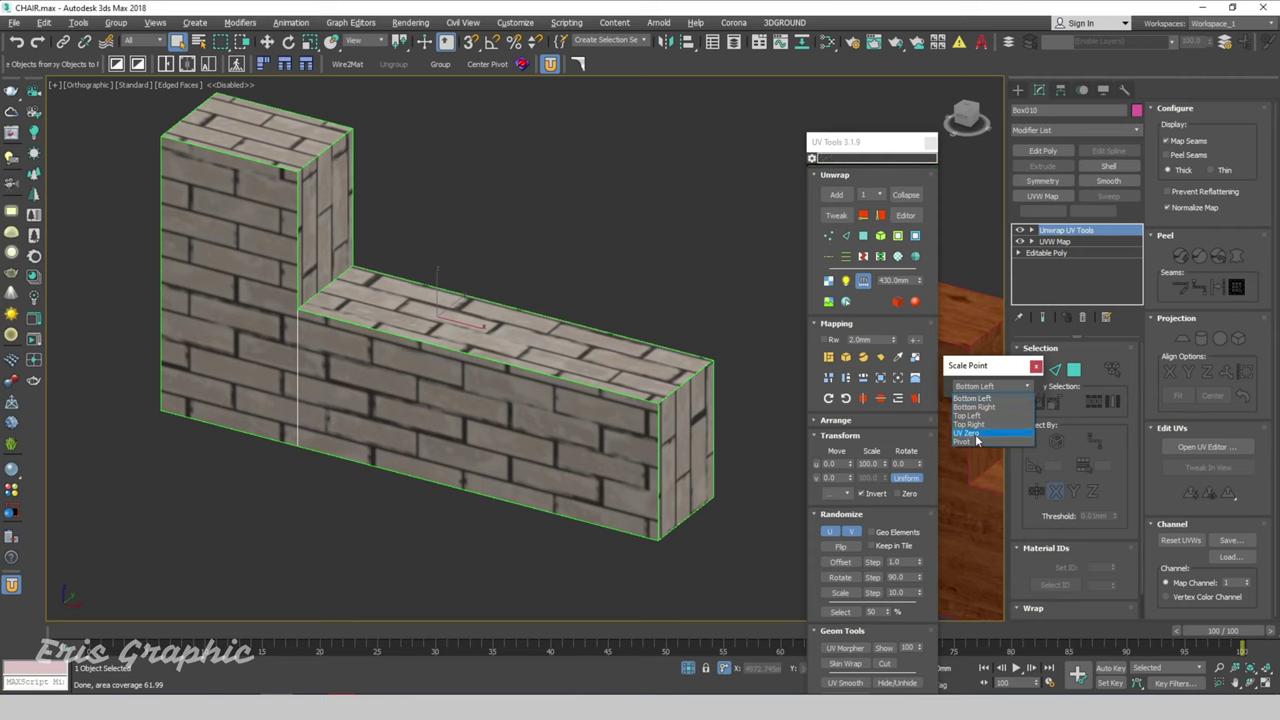
click(968, 433)
double_click(860, 339)
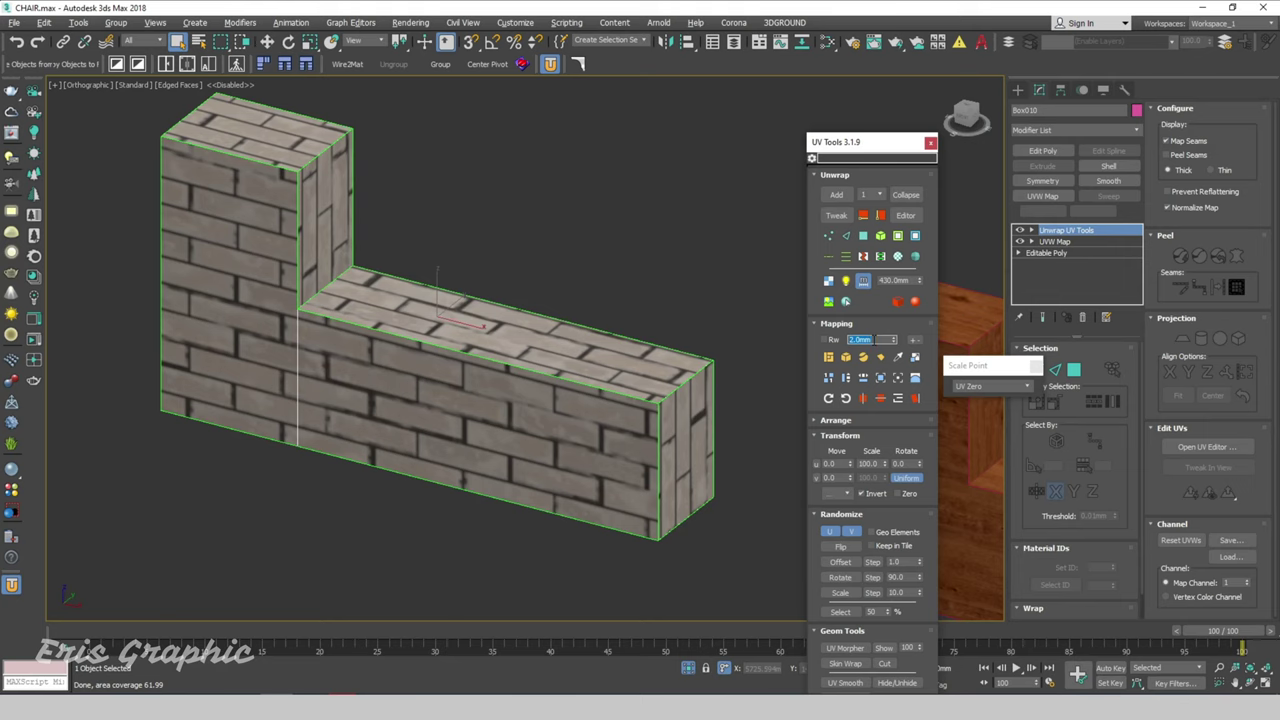
text(3)
click(915, 358)
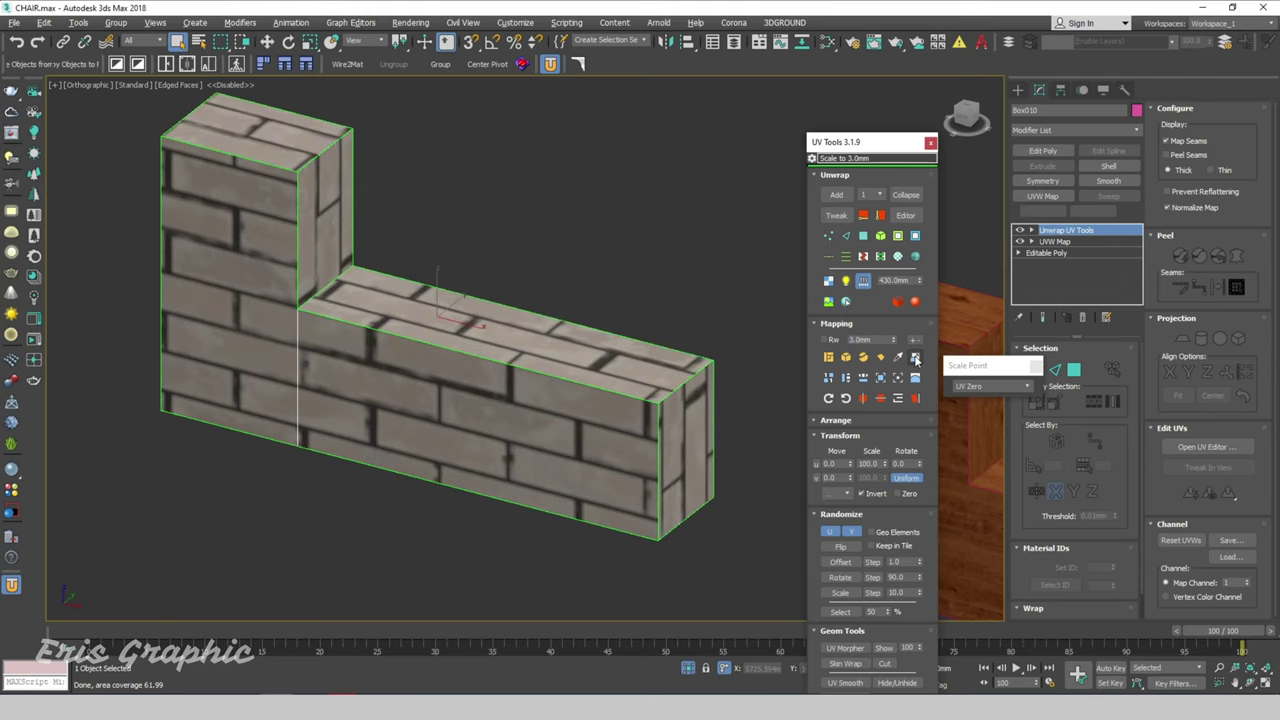
click(526, 266)
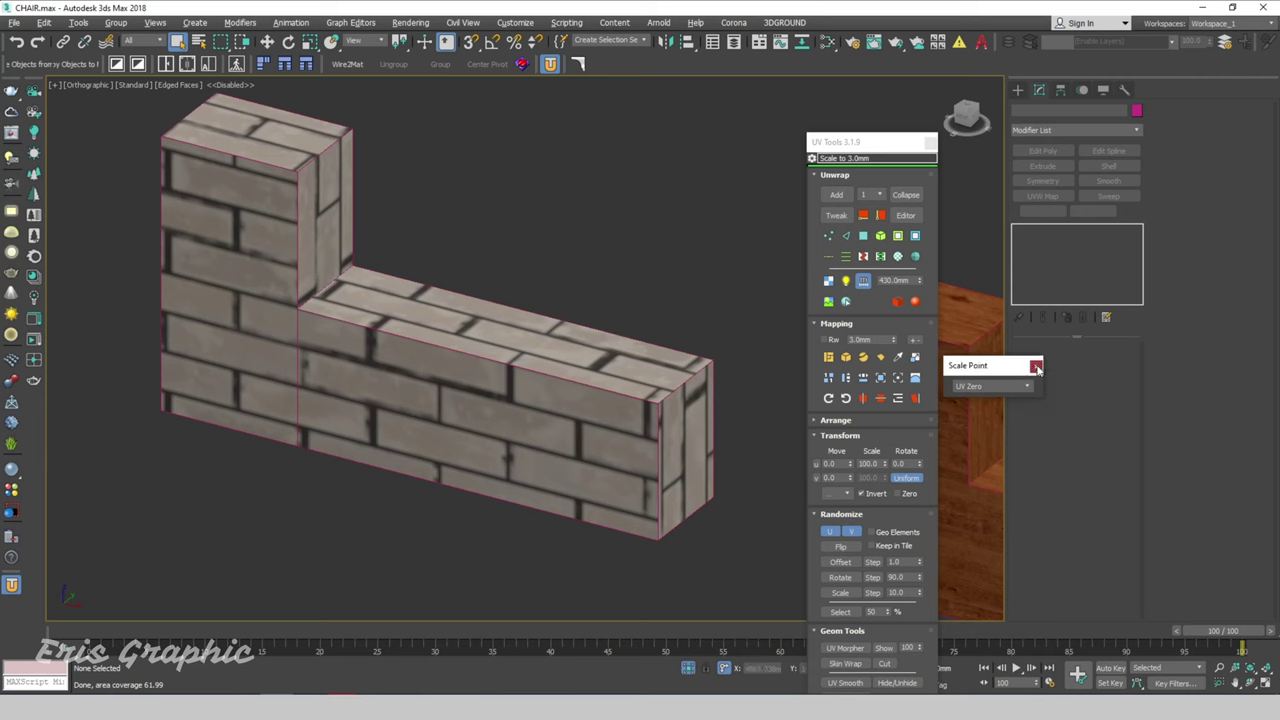
click(1035, 366)
Reselect the brick wall and rescale its bricks to 1.0 mm width
drag(671, 263, 537, 380)
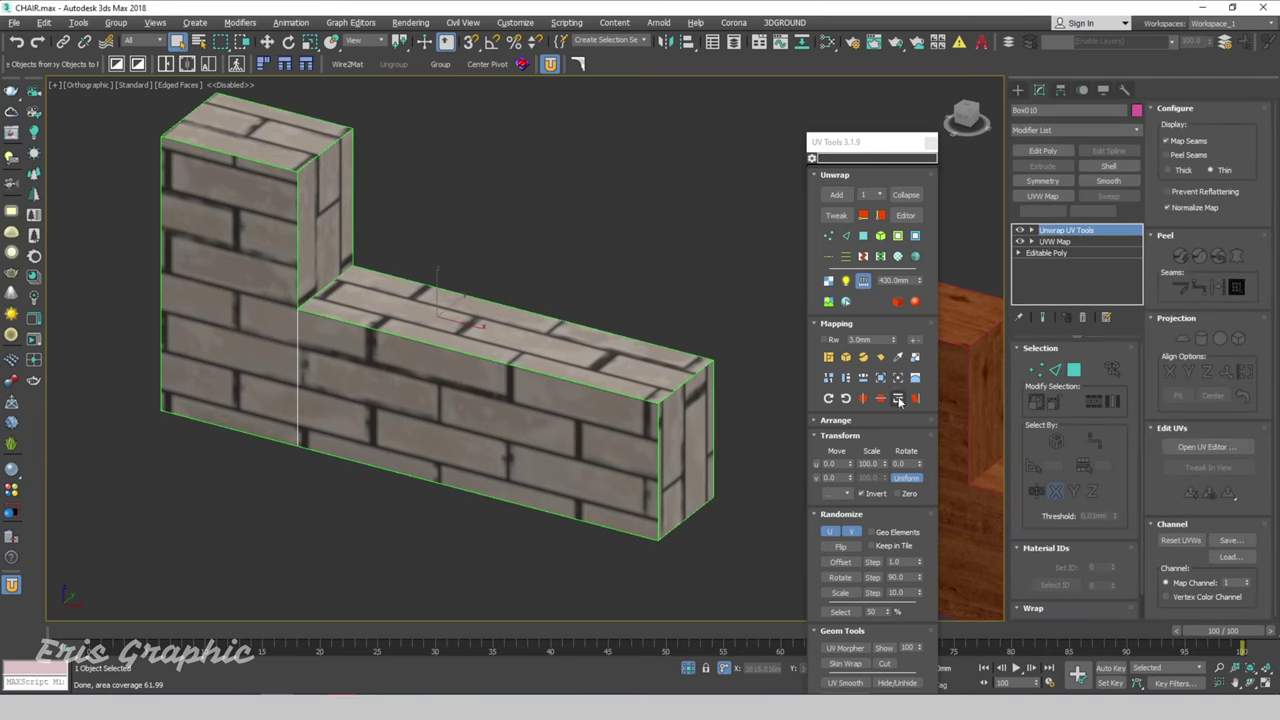
click(872, 336)
double_click(866, 339)
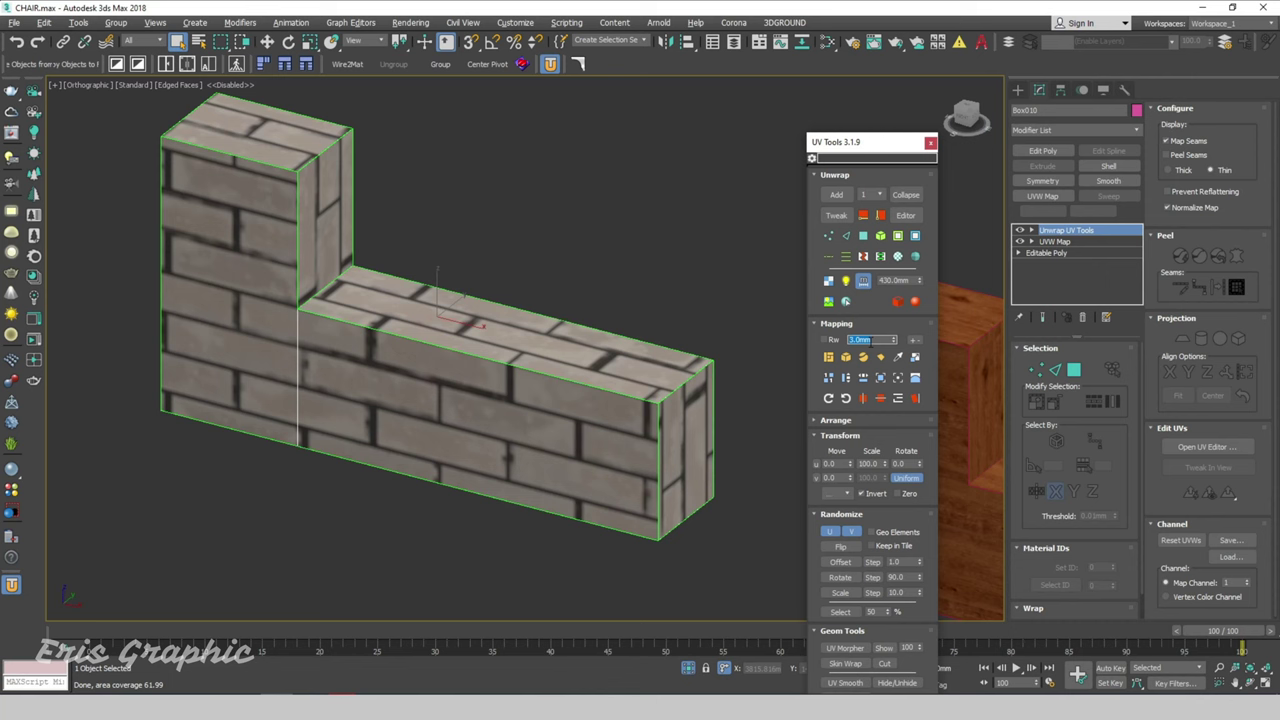
text(1)
key(Return)
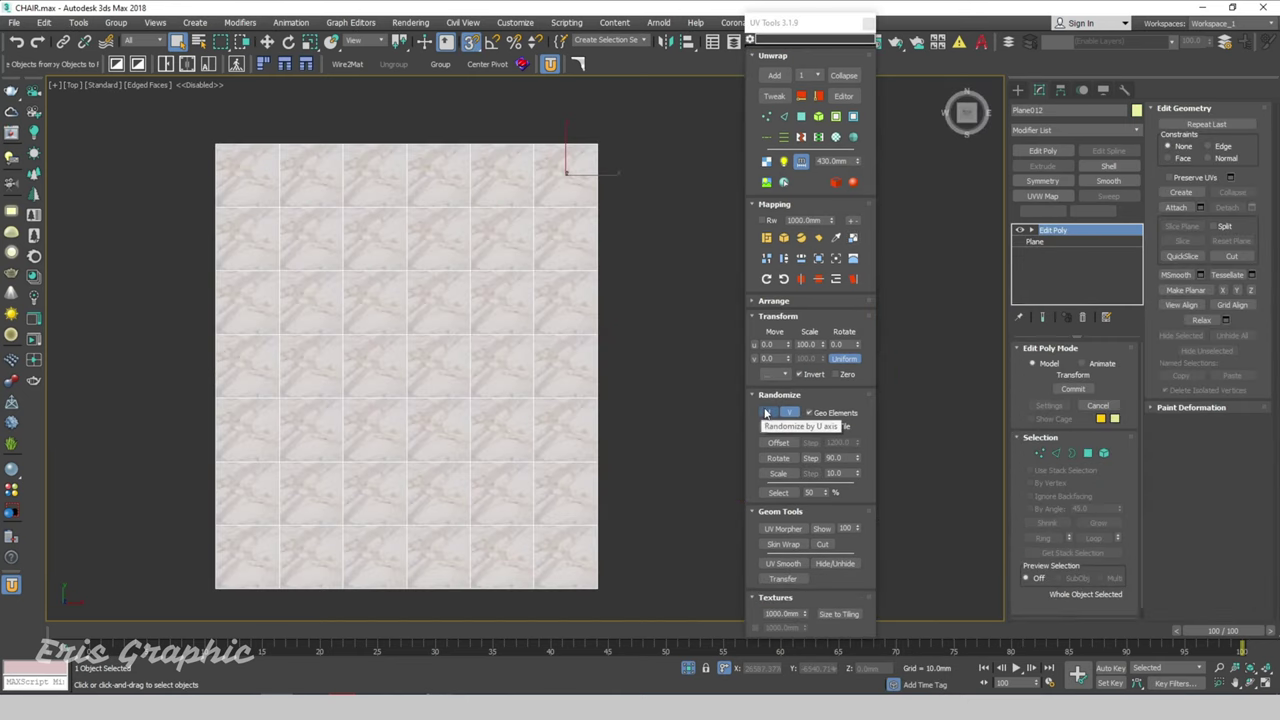
Randomize the marble tile rotations five times, then reselect the tile floor plane
click(811, 459)
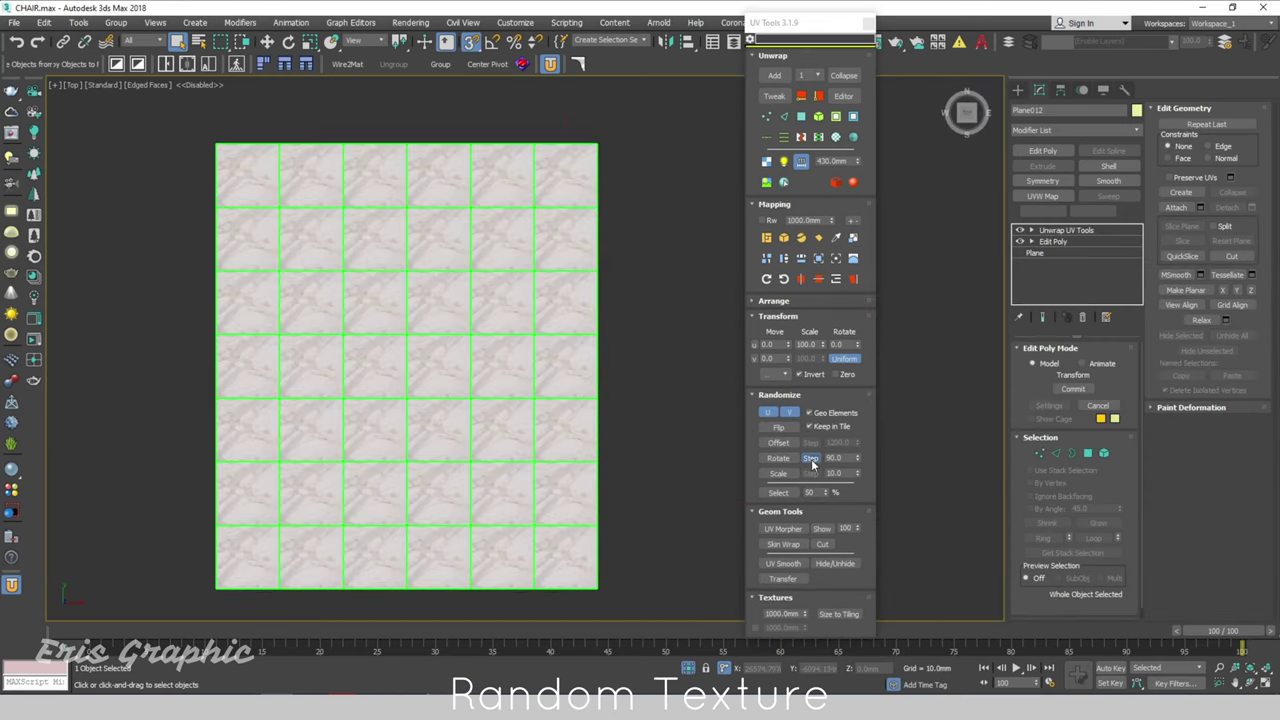
click(811, 459)
click(811, 459)
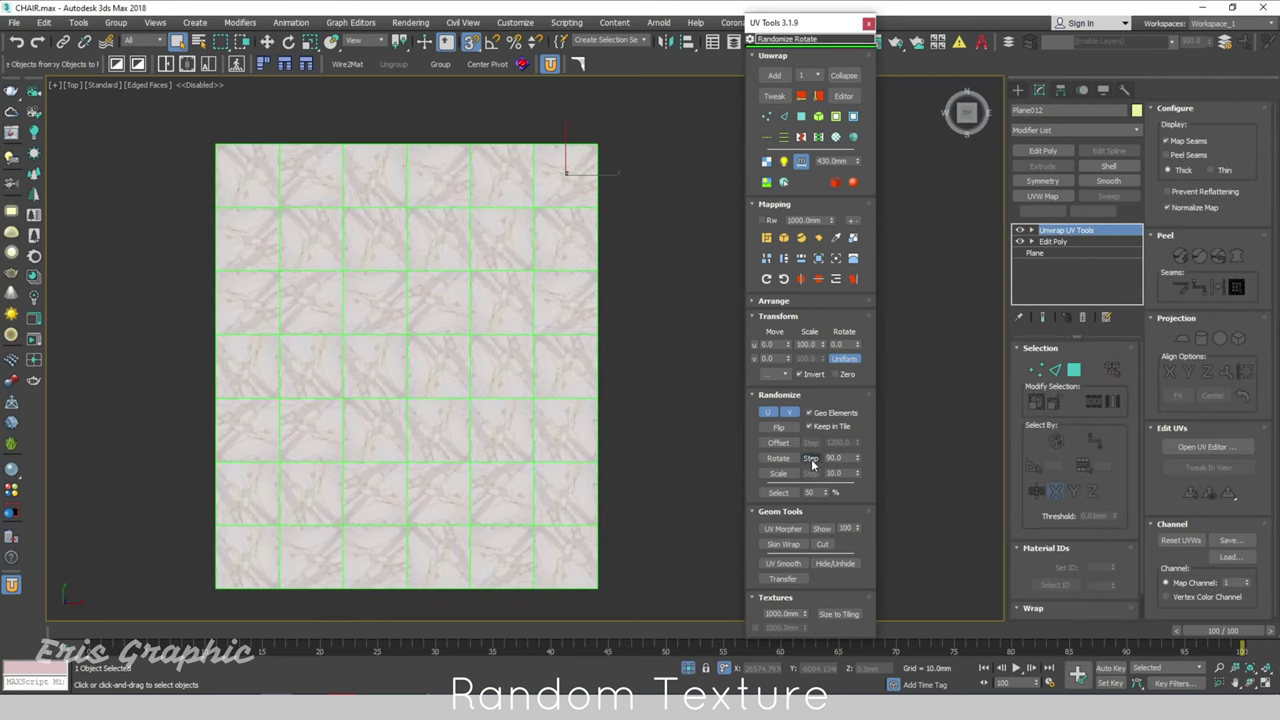
click(811, 459)
click(811, 459)
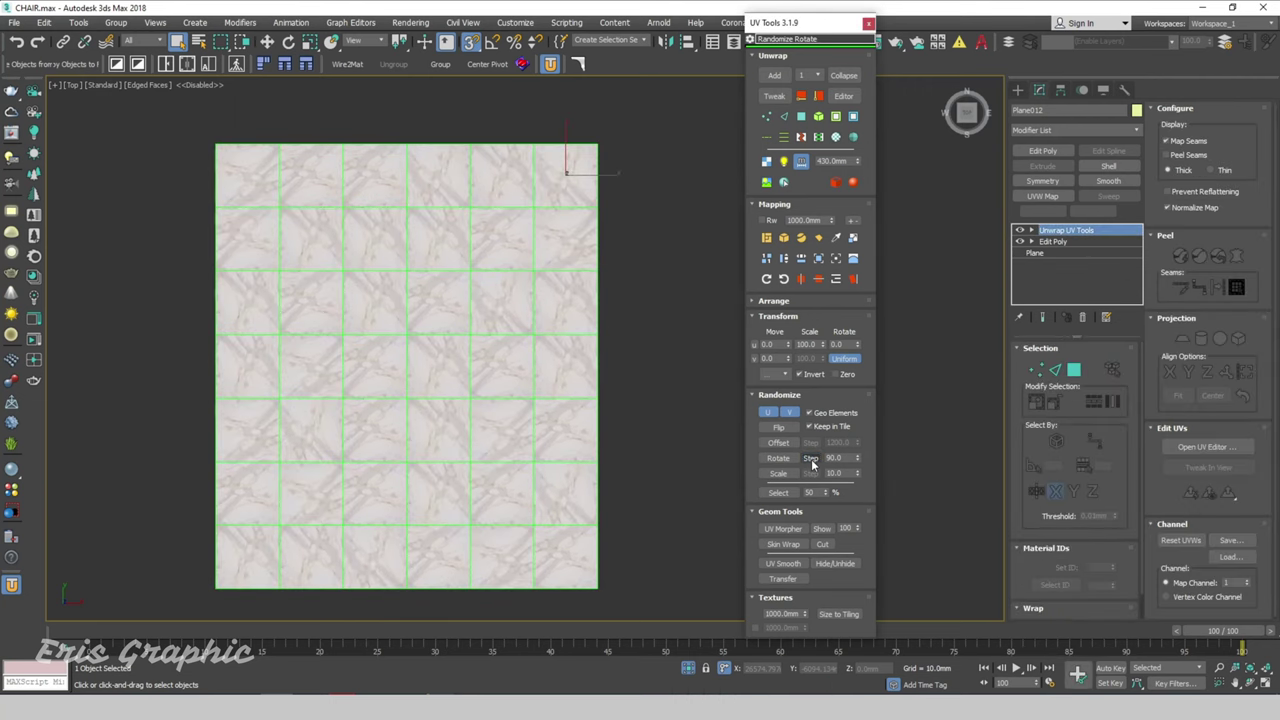
click(678, 446)
middle_drag(678, 446, 646, 428)
drag(651, 534, 443, 350)
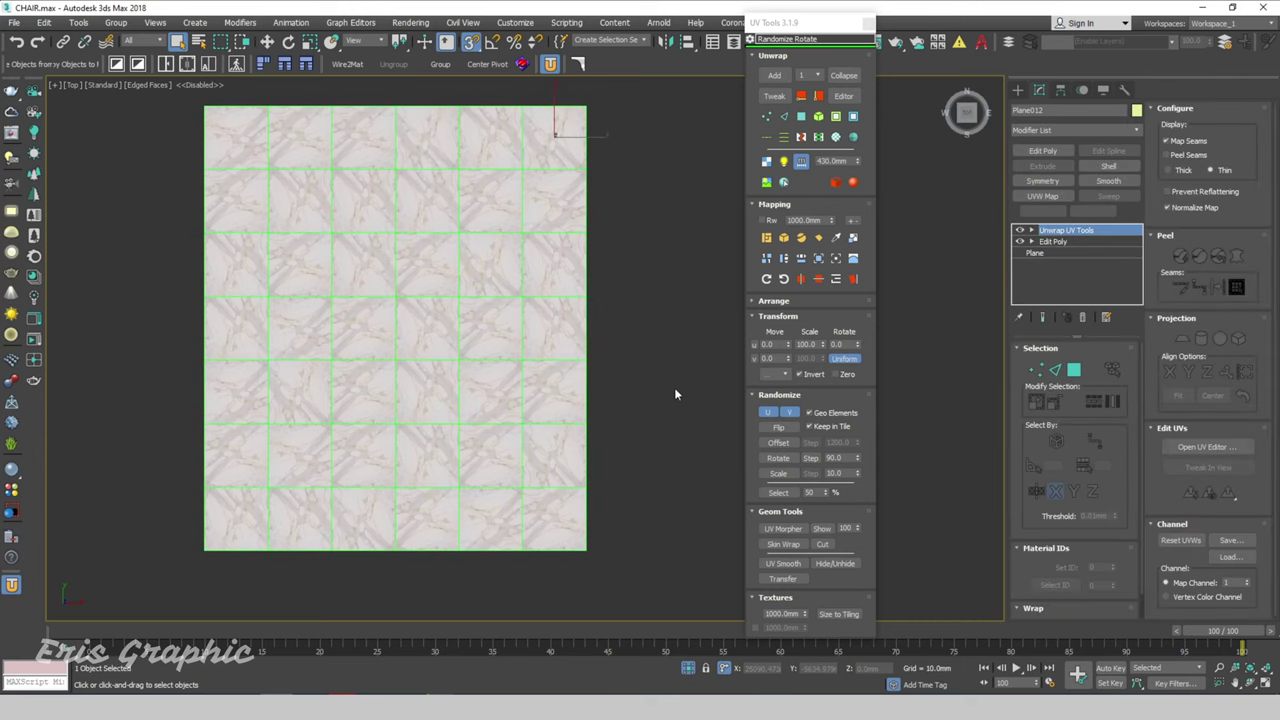
click(677, 391)
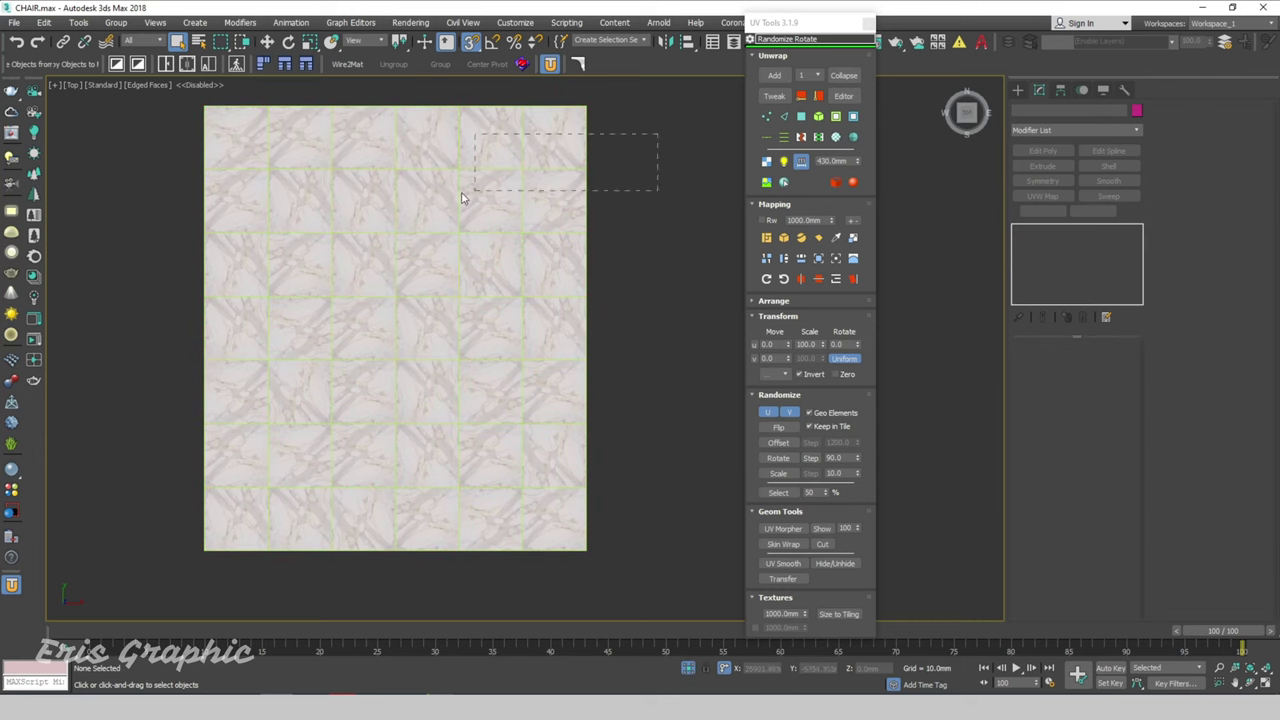
drag(462, 197, 462, 197)
Add a second UV unwrap and randomly select 50% of the floor tiles, rerolling several times
click(774, 75)
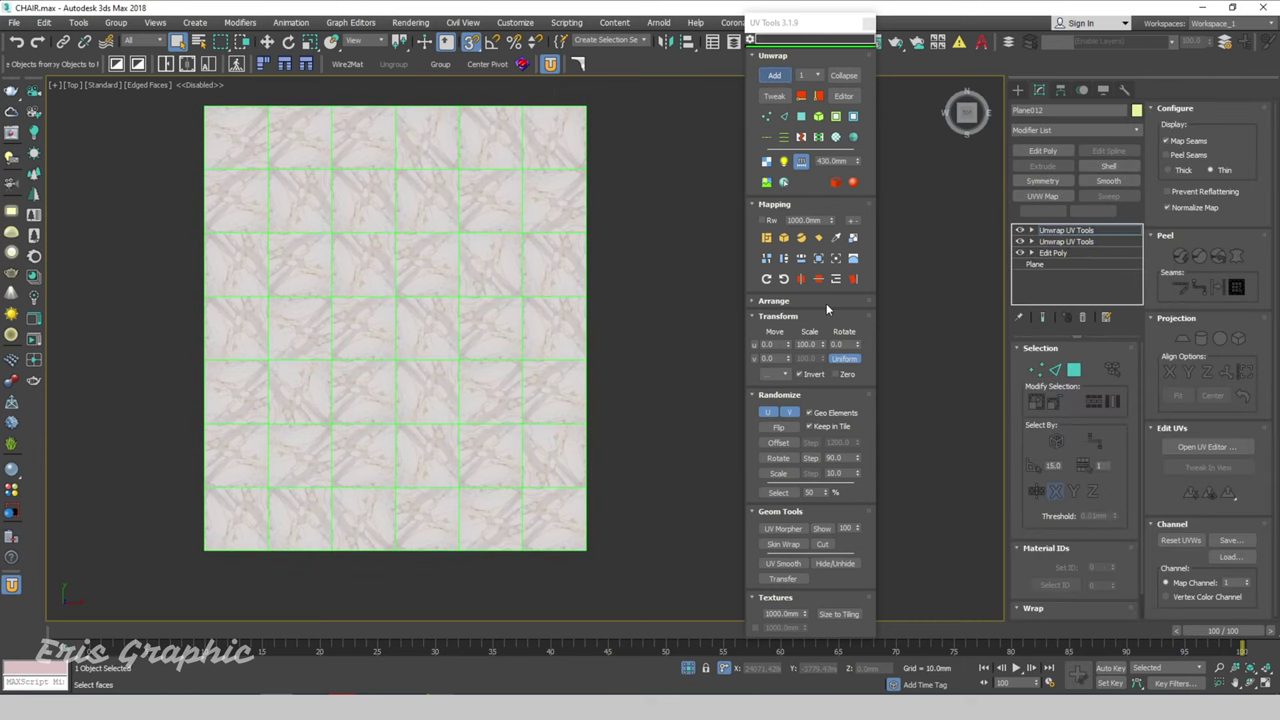
click(781, 492)
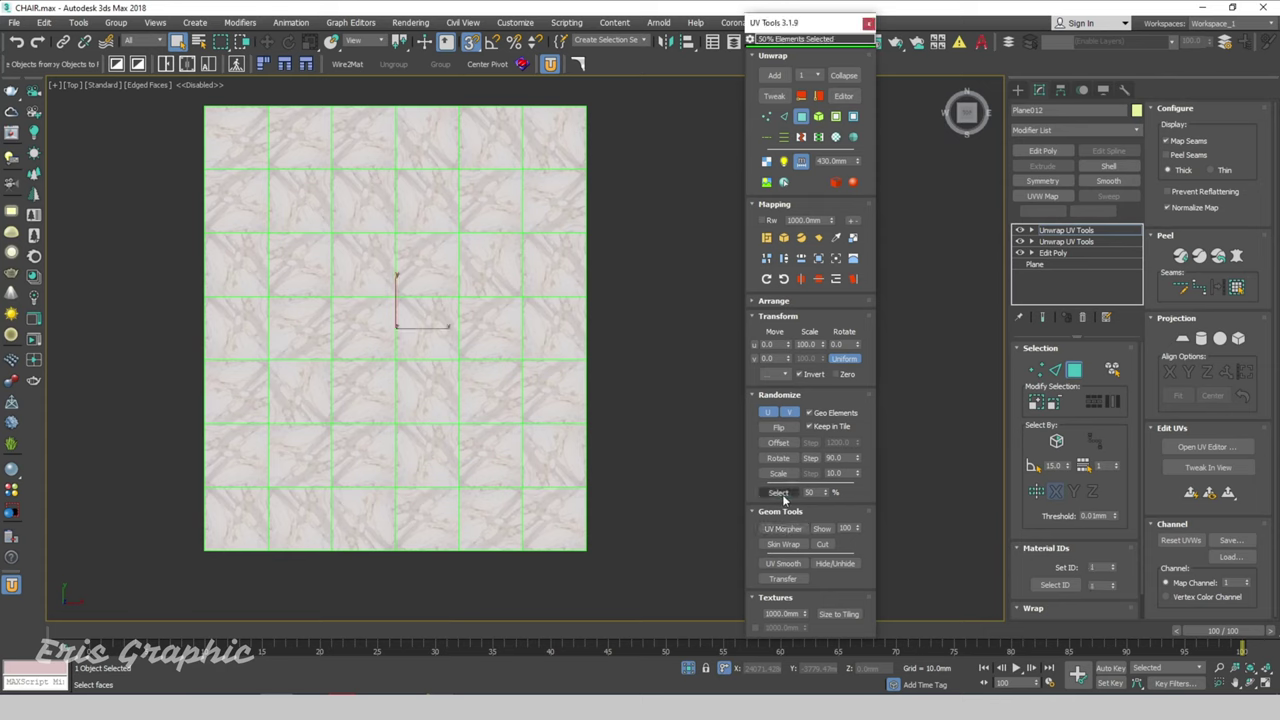
click(782, 495)
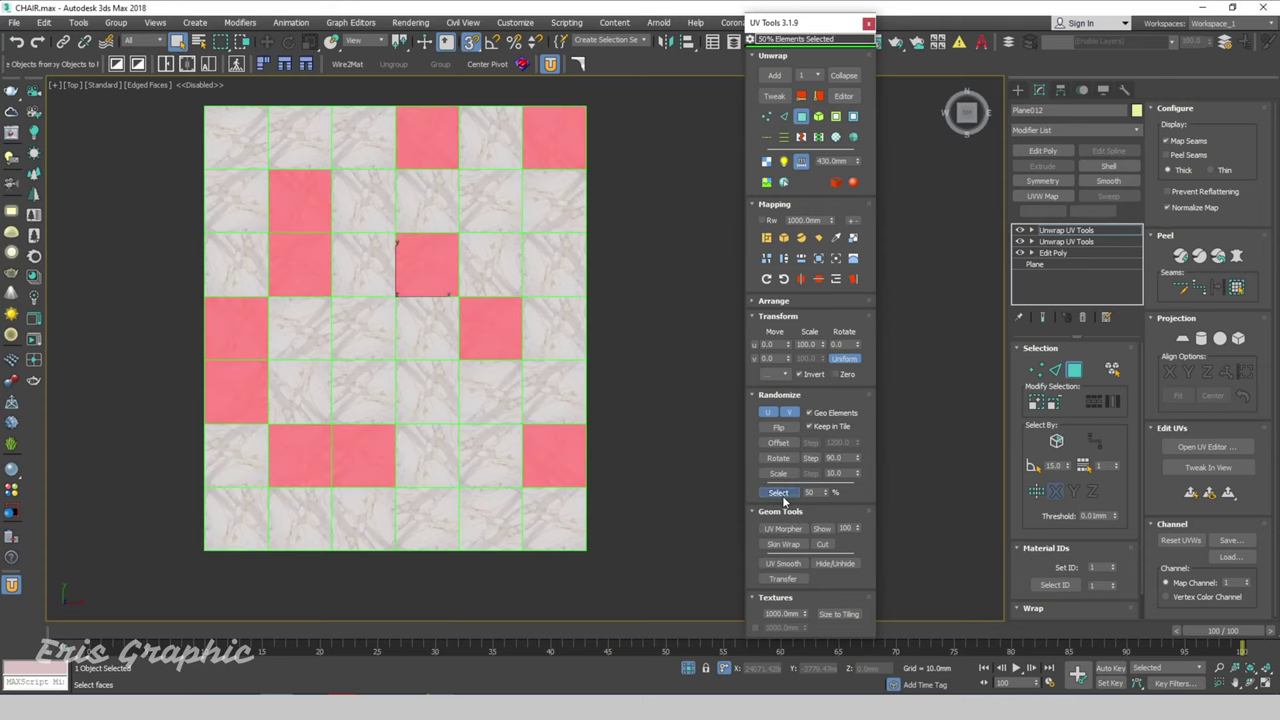
click(782, 495)
click(782, 495)
click(782, 495)
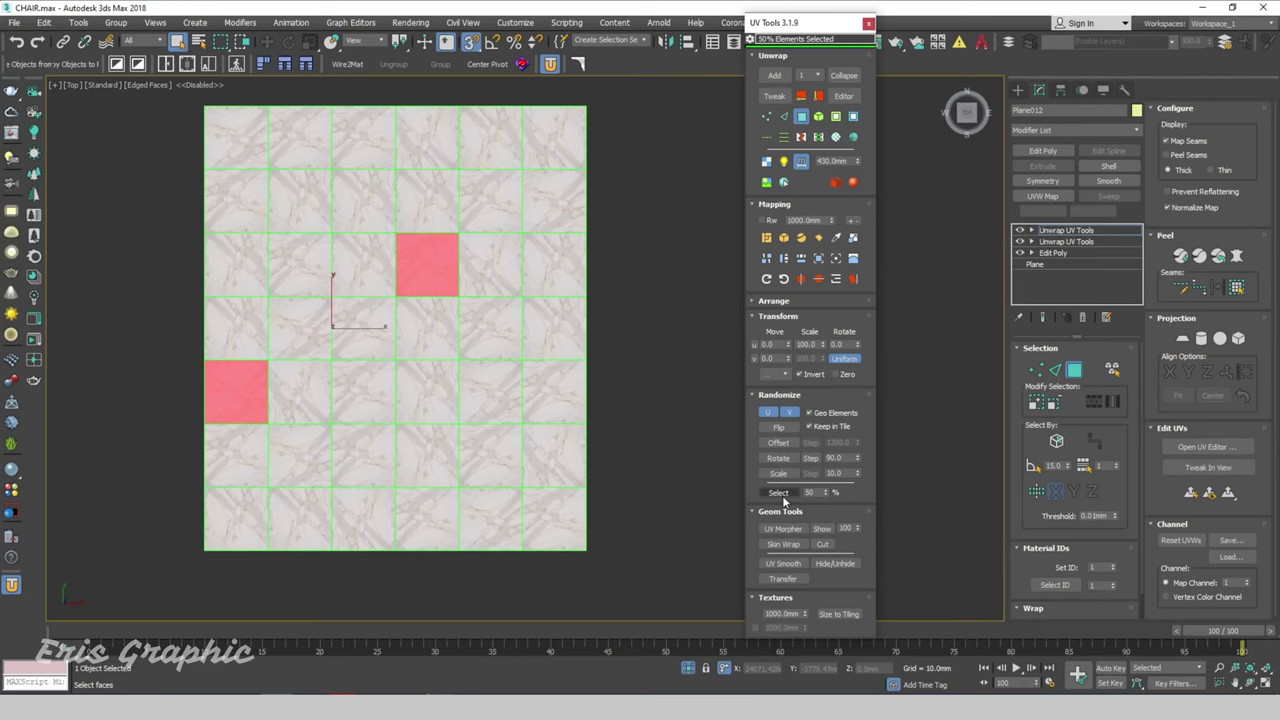
click(782, 495)
Box-select every floor tile and randomly keep 75% of them selected
click(669, 403)
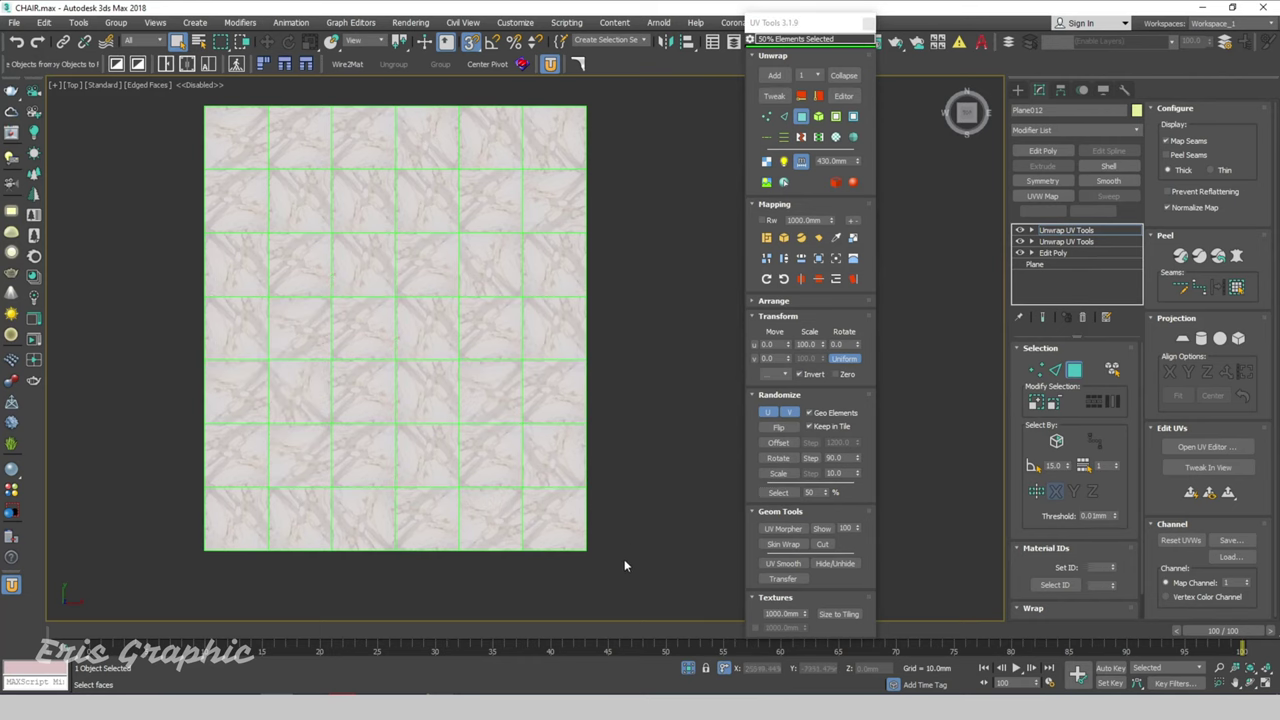
drag(729, 614, 182, 130)
click(776, 493)
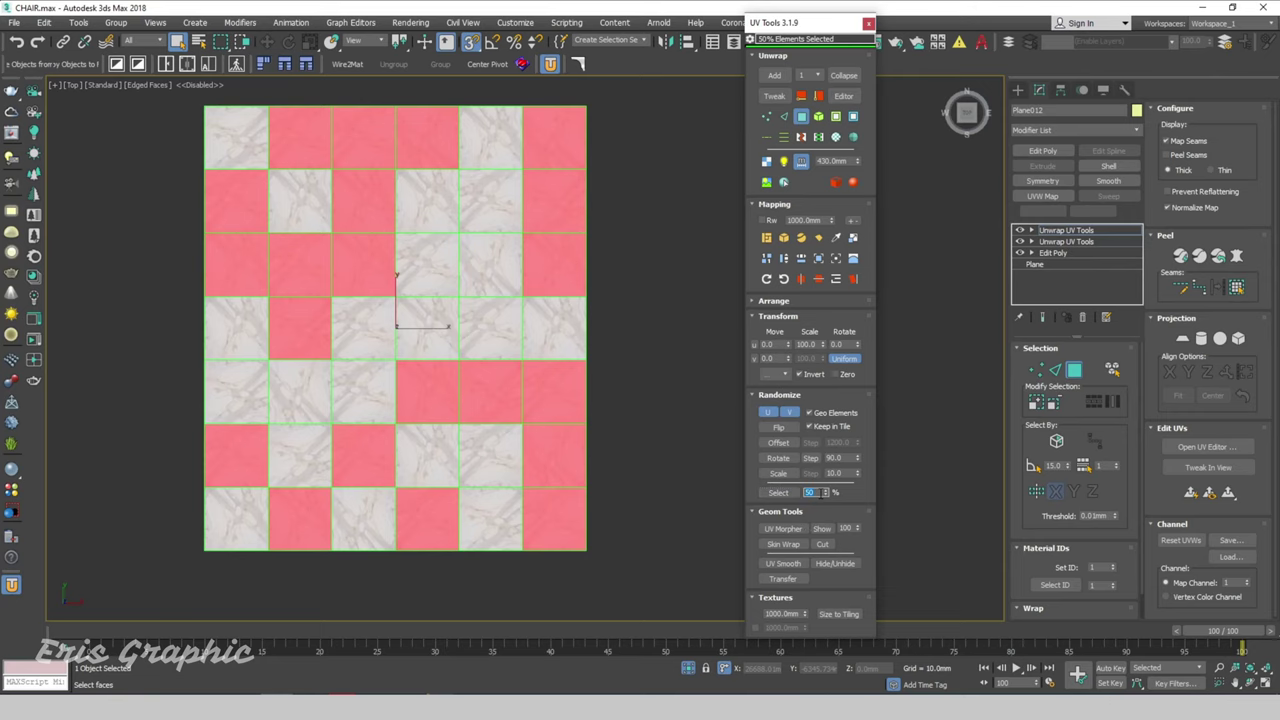
text(75)
click(778, 493)
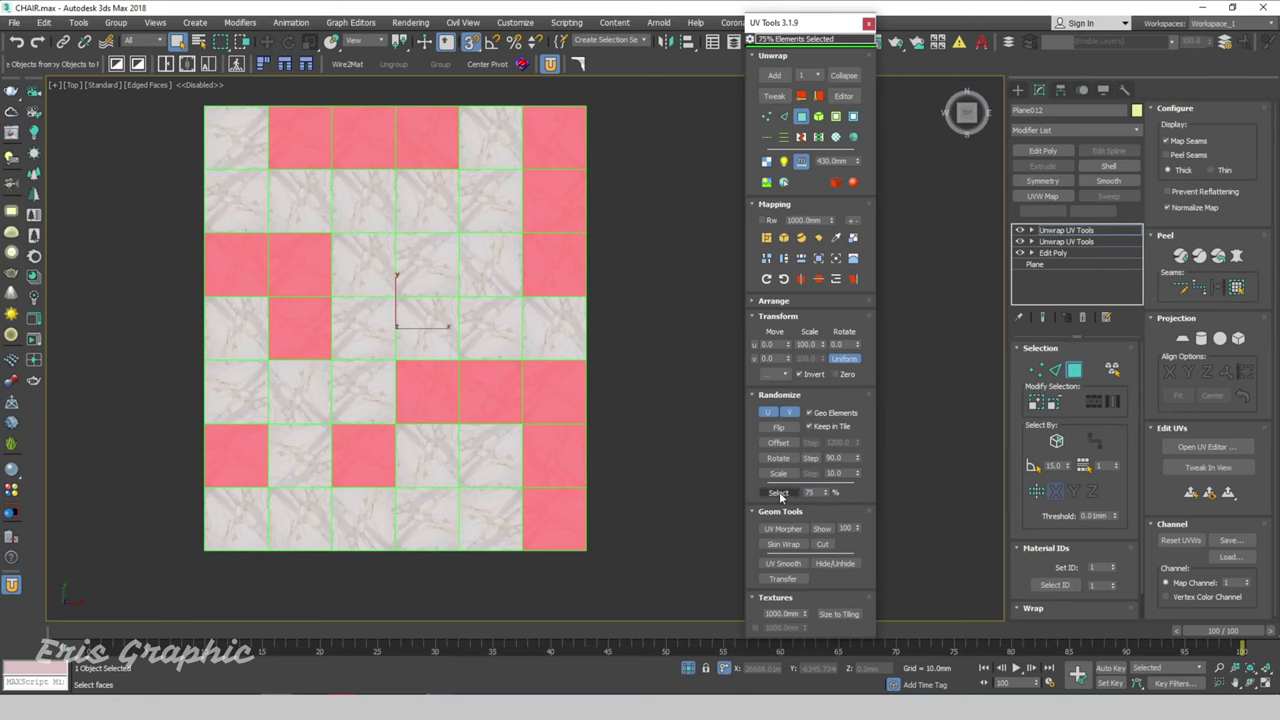
scroll(515, 370, up, 5)
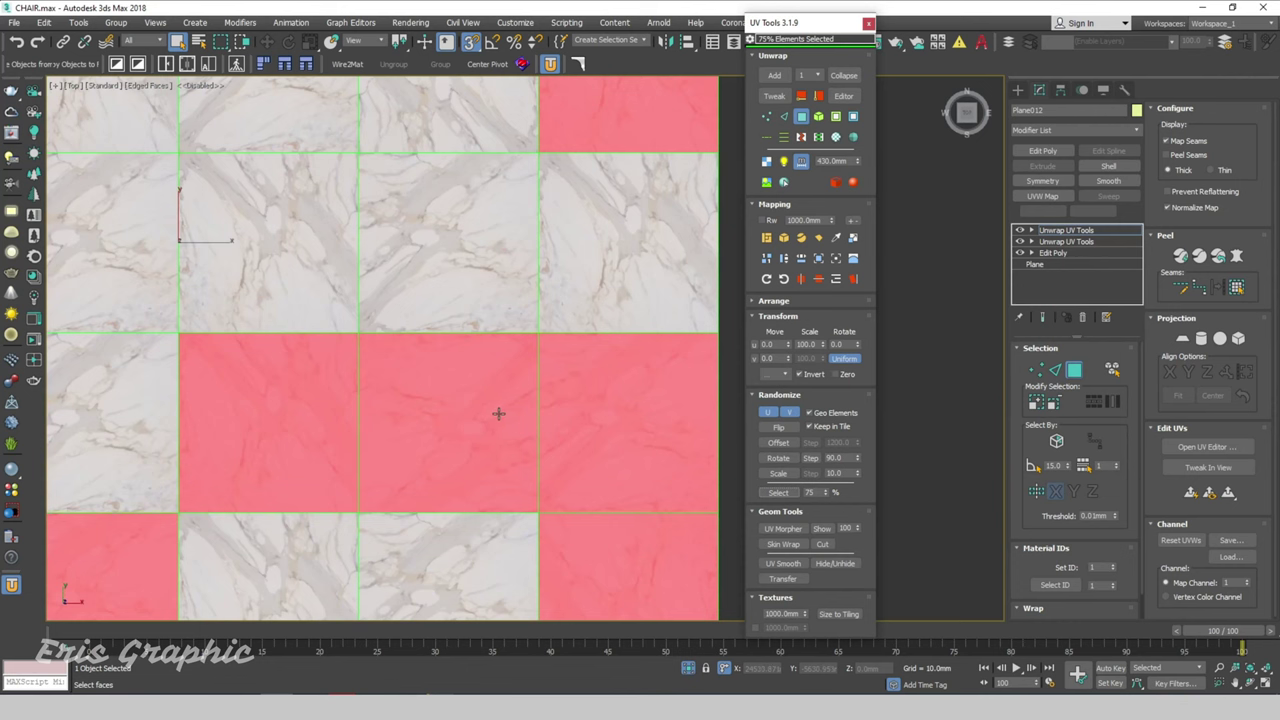
scroll(498, 413, down, 3)
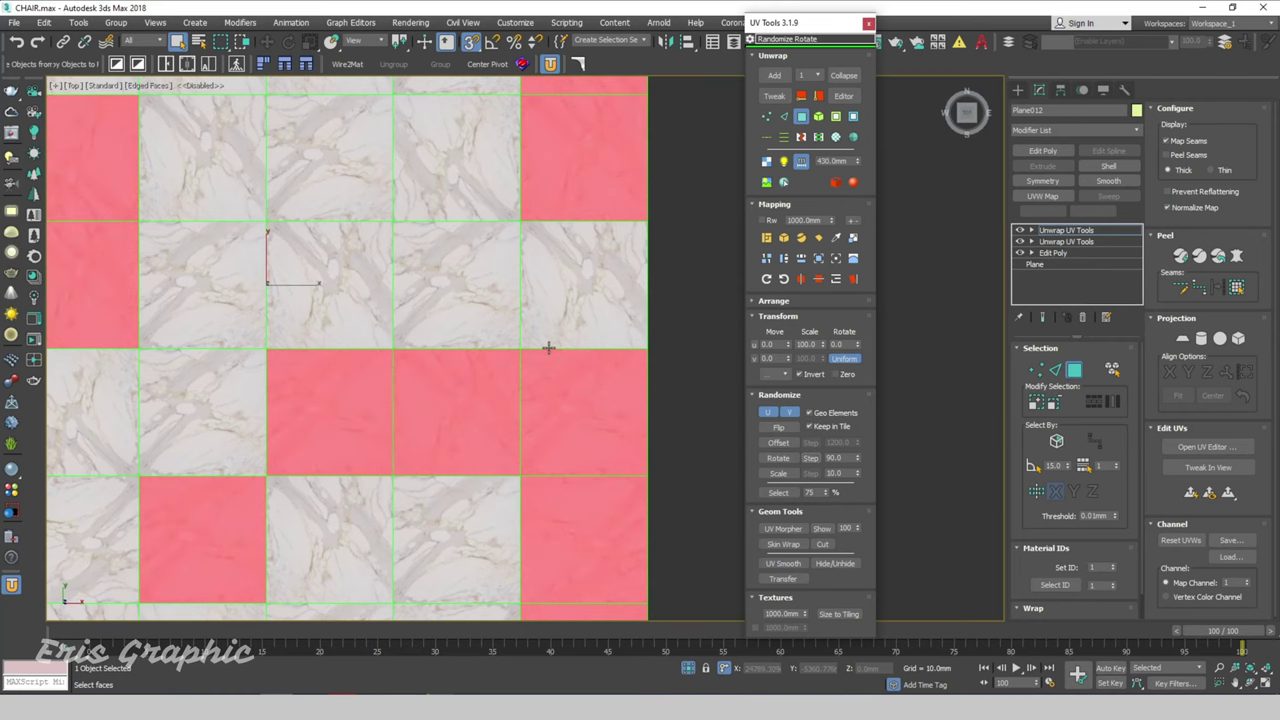
scroll(549, 346, down, 3)
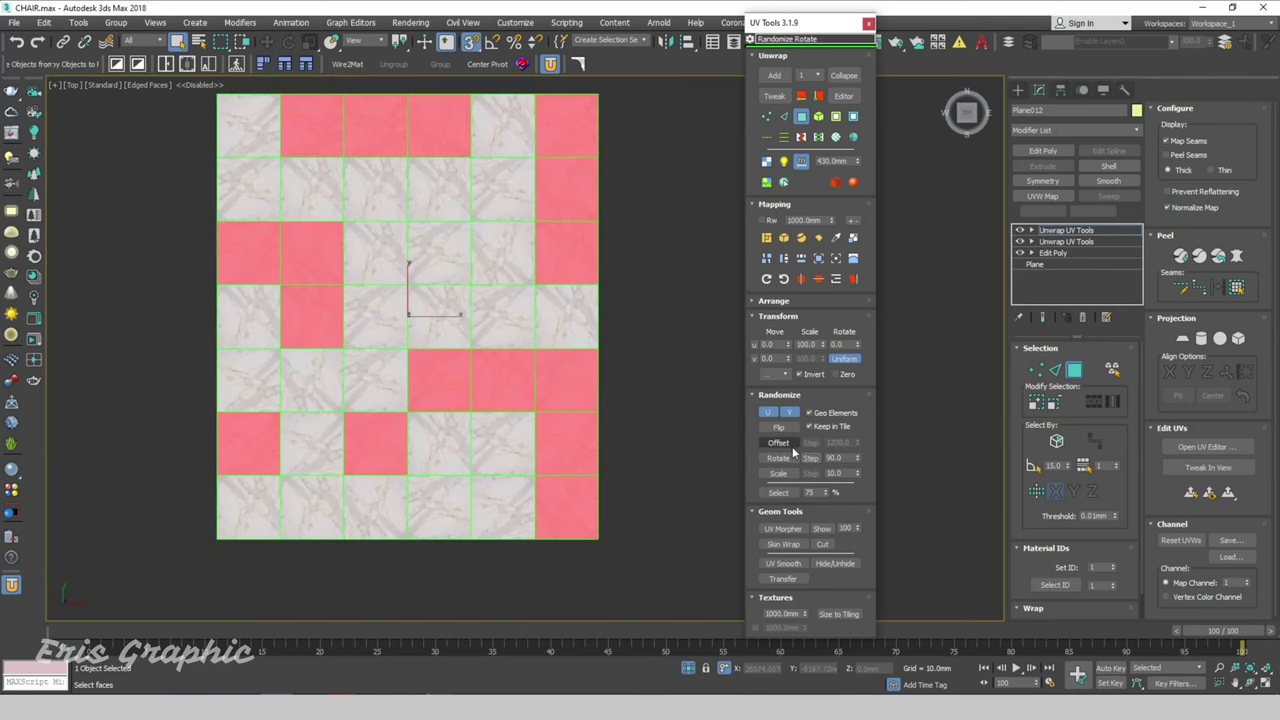
Clear the tile selection and randomize the marble tile rotations twice
click(660, 420)
scroll(541, 384, up, 4)
scroll(620, 400, down, 2)
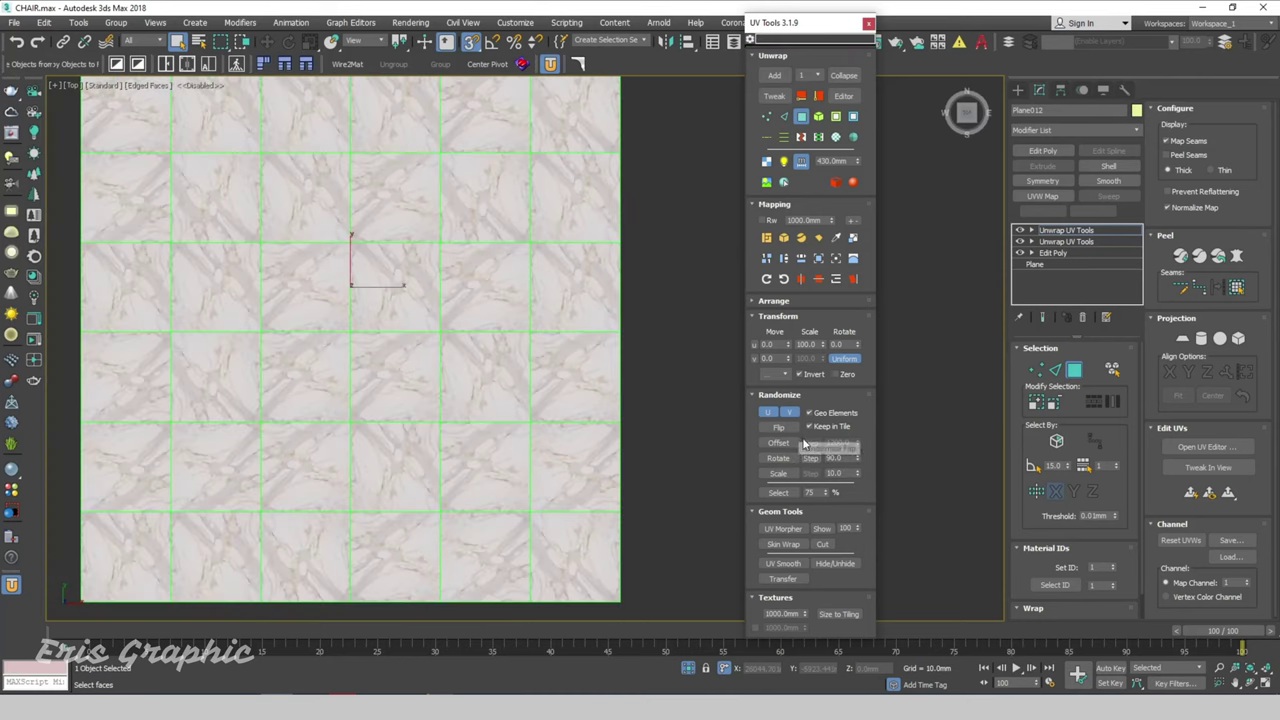
click(812, 458)
click(812, 458)
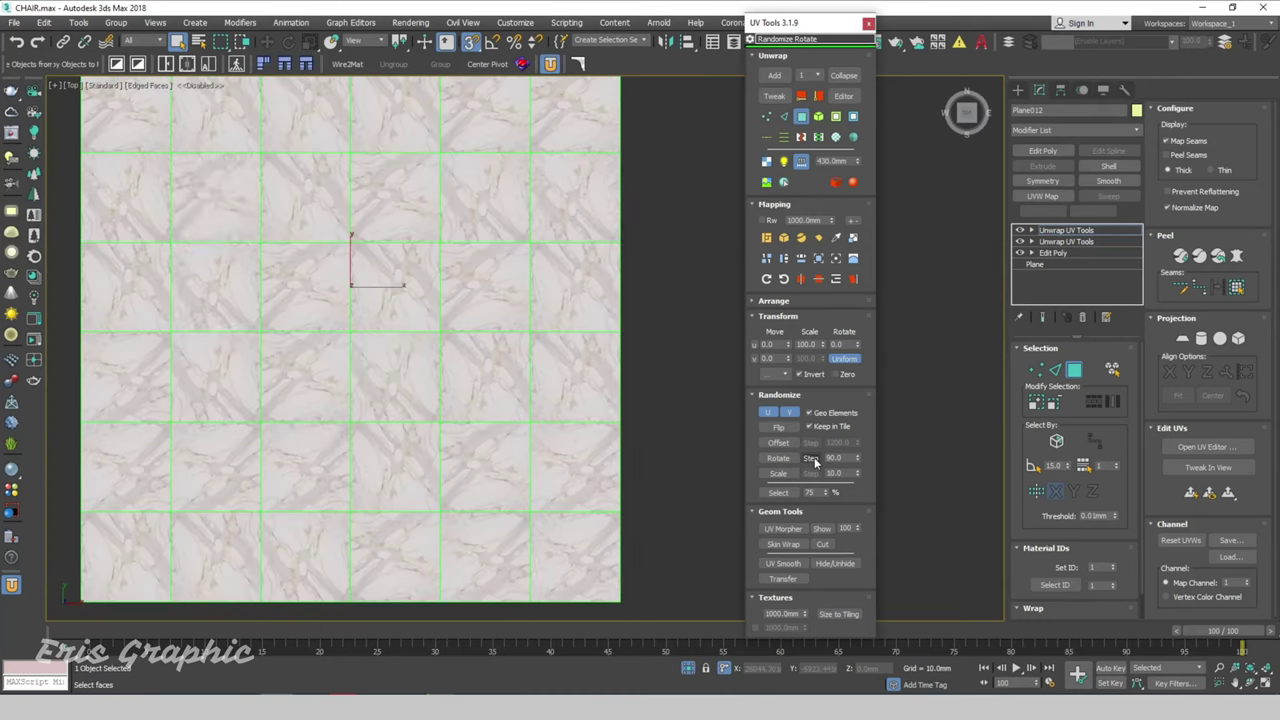
scroll(619, 351, down, 3)
scroll(602, 359, down, 1)
middle_drag(602, 359, 592, 365)
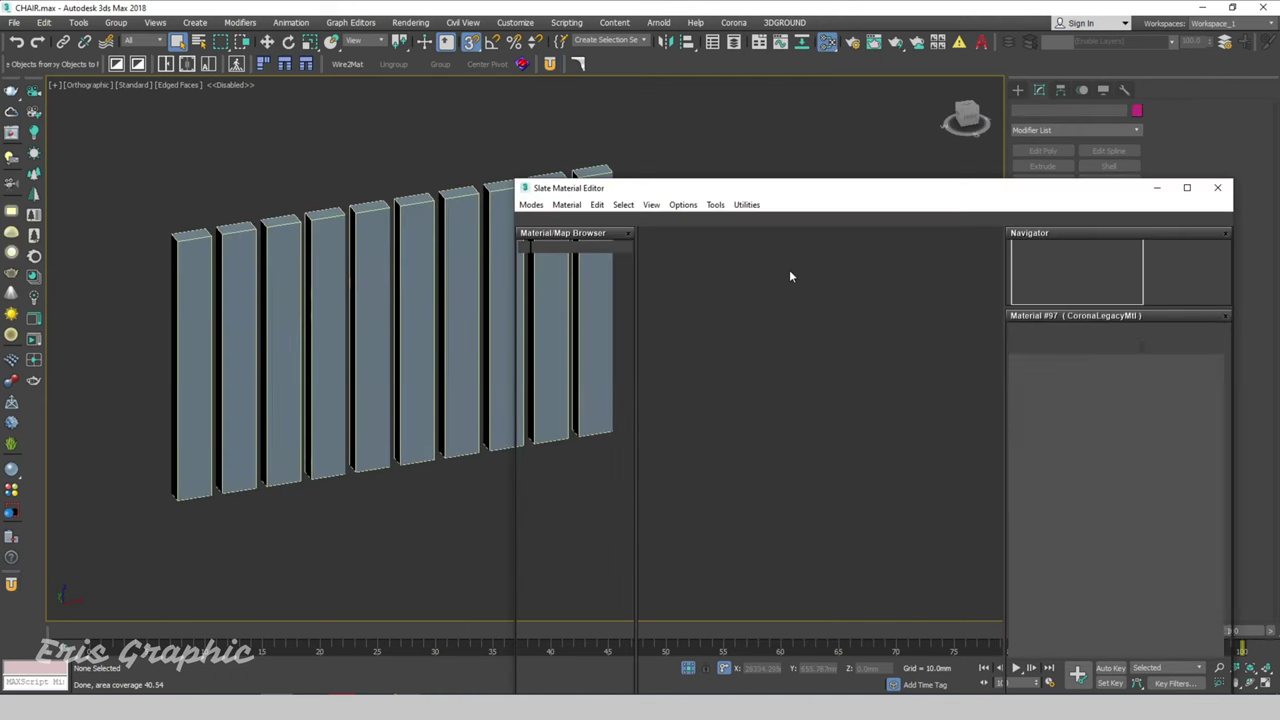
Assign wood Material #95 to the slats and close the Slate material editor
scroll(881, 370, down, 2)
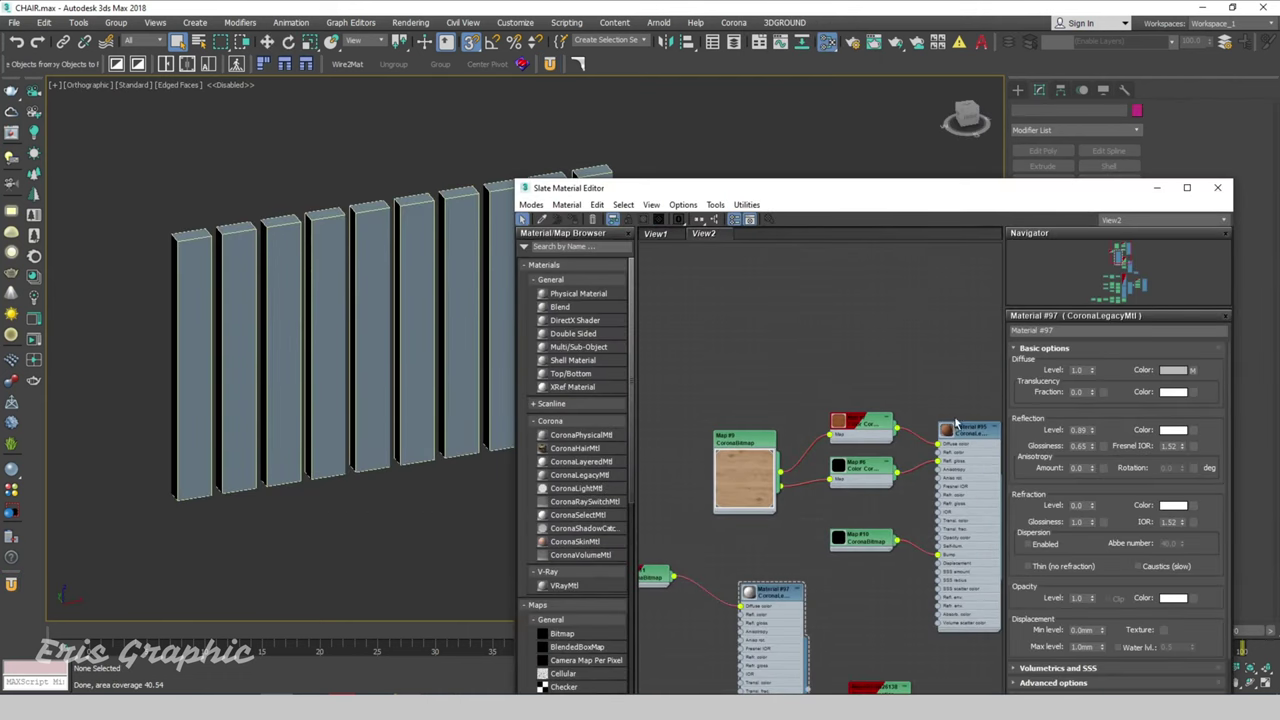
double_click(950, 433)
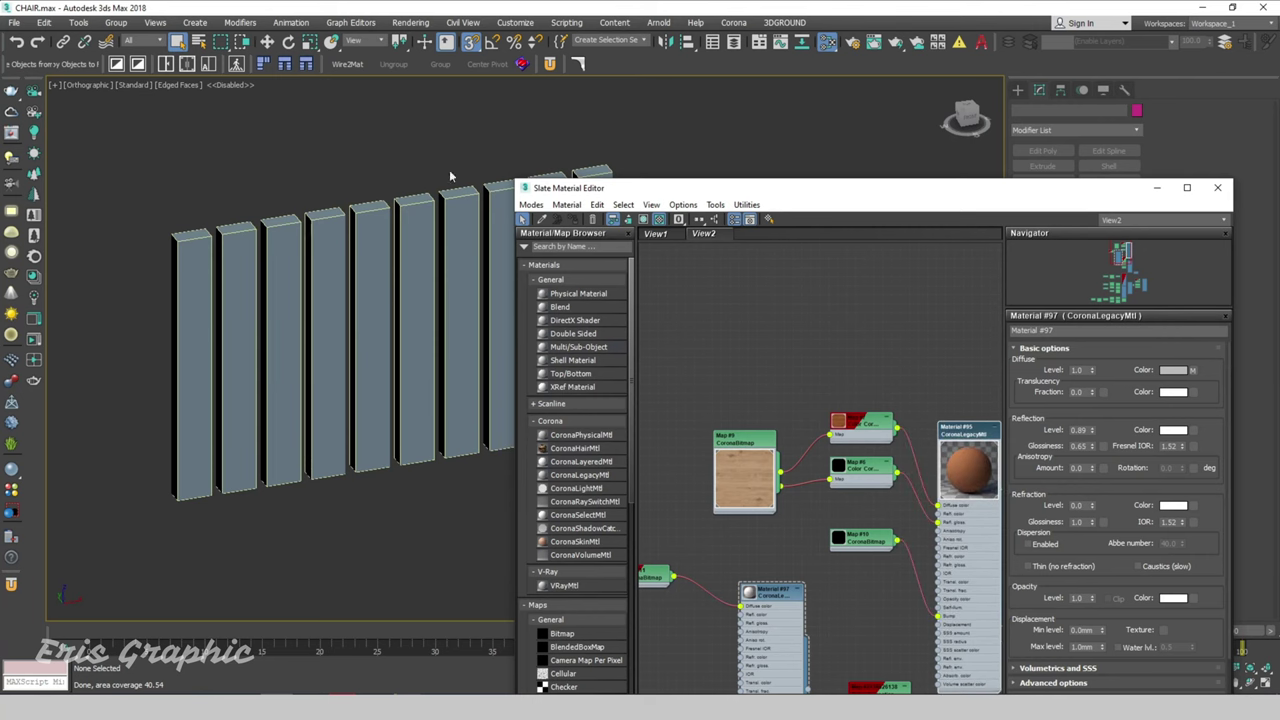
click(374, 244)
click(574, 220)
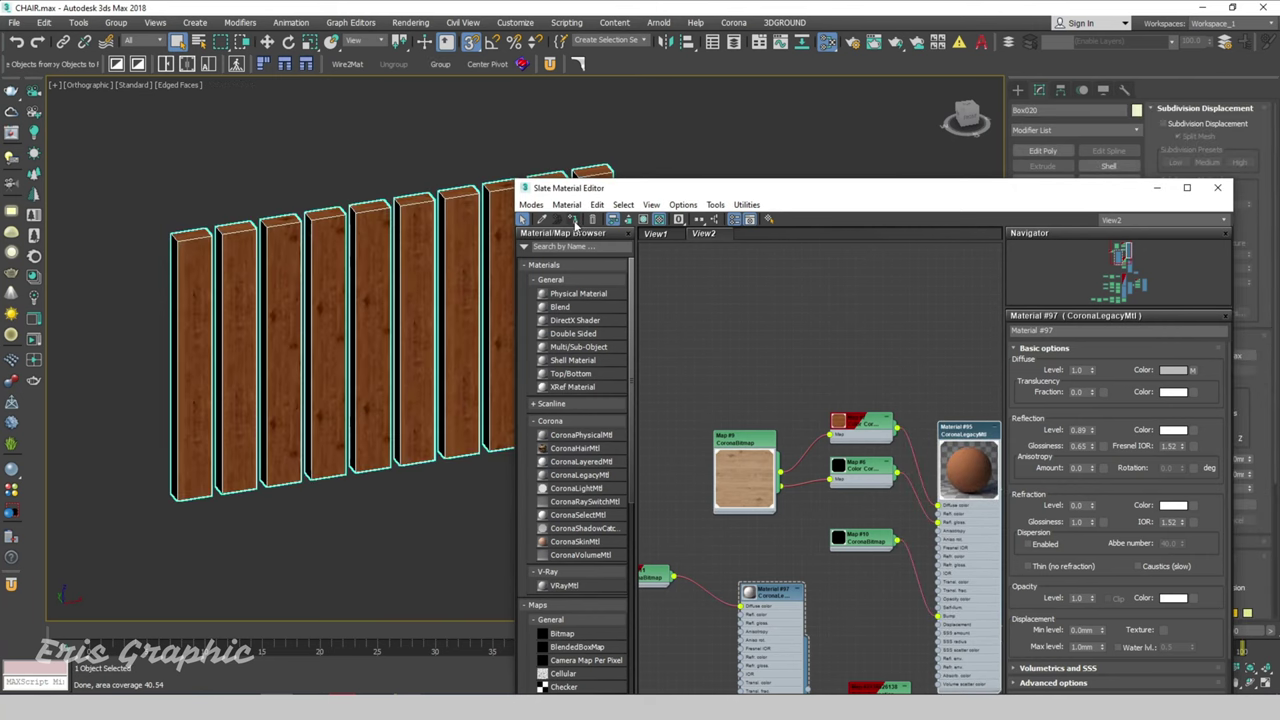
click(1217, 187)
Reselect all the wooden slats, including Box020, and bring up UV Tools
drag(757, 171, 705, 266)
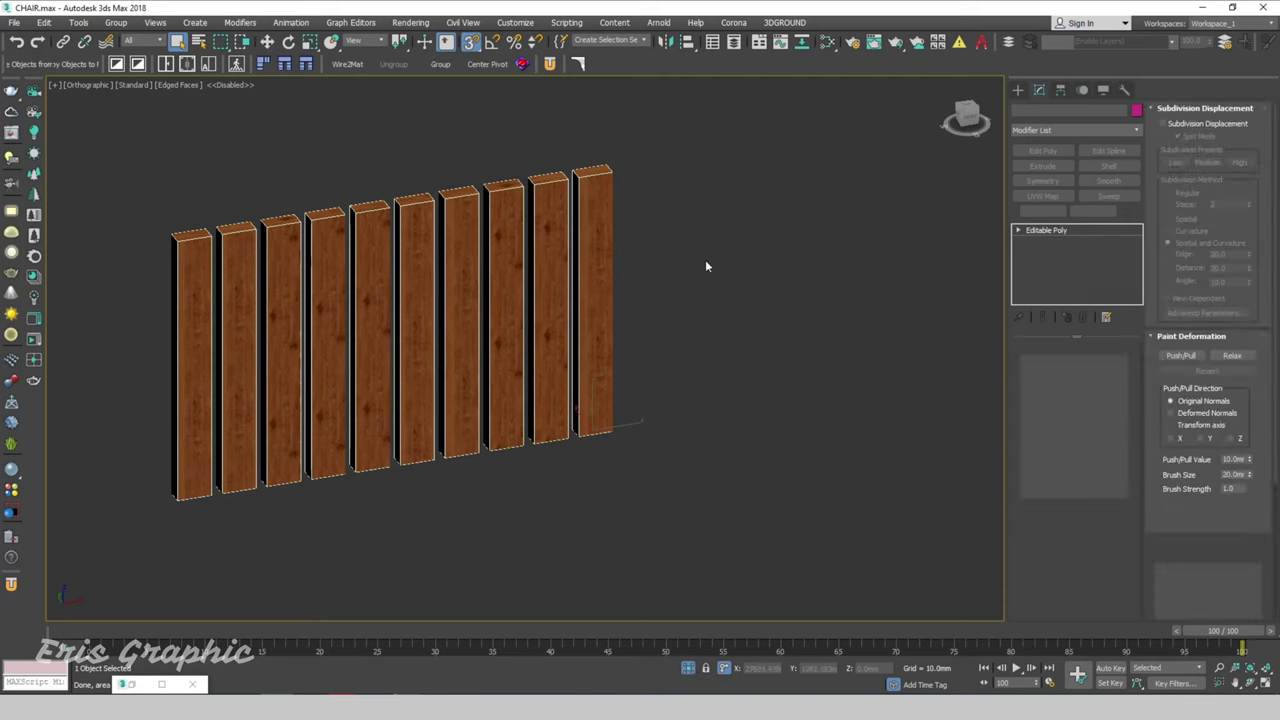
middle_drag(705, 266, 638, 291)
click(551, 65)
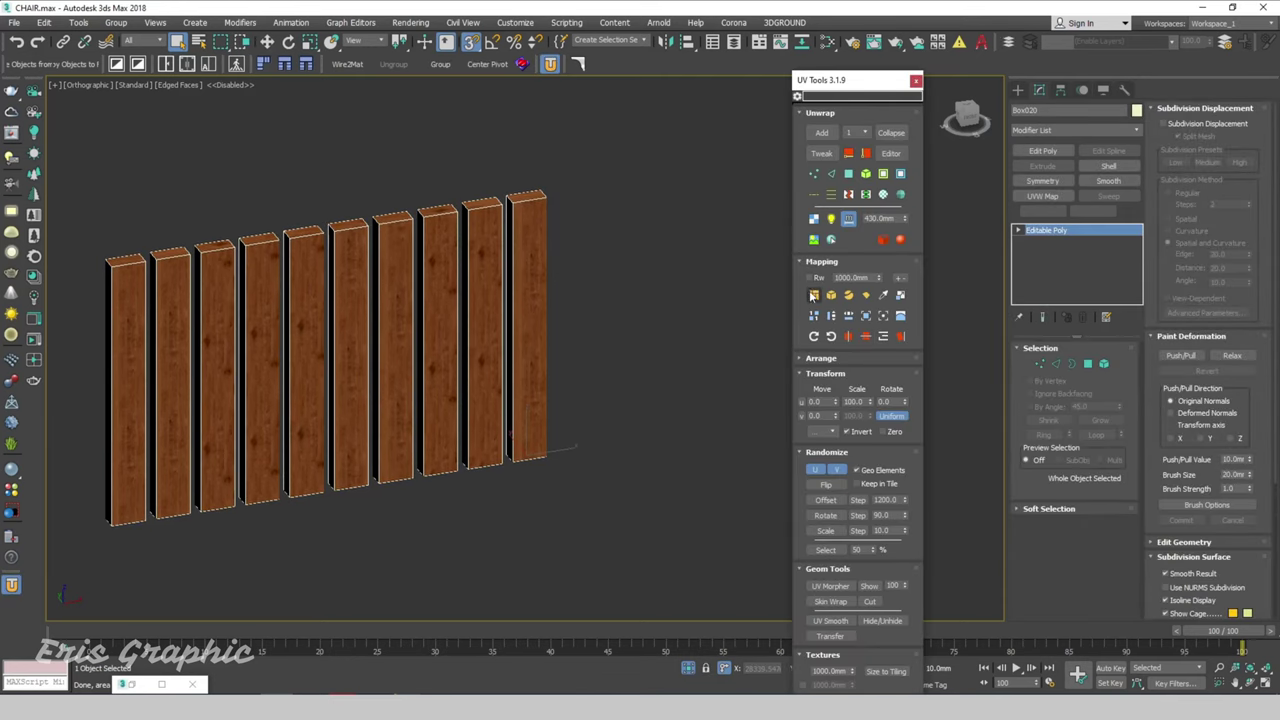
Give the slats a 1000.0mm flatten-mapped Unwrap UV Tools, rotate UVs -90, and orient elements horizontally
click(814, 295)
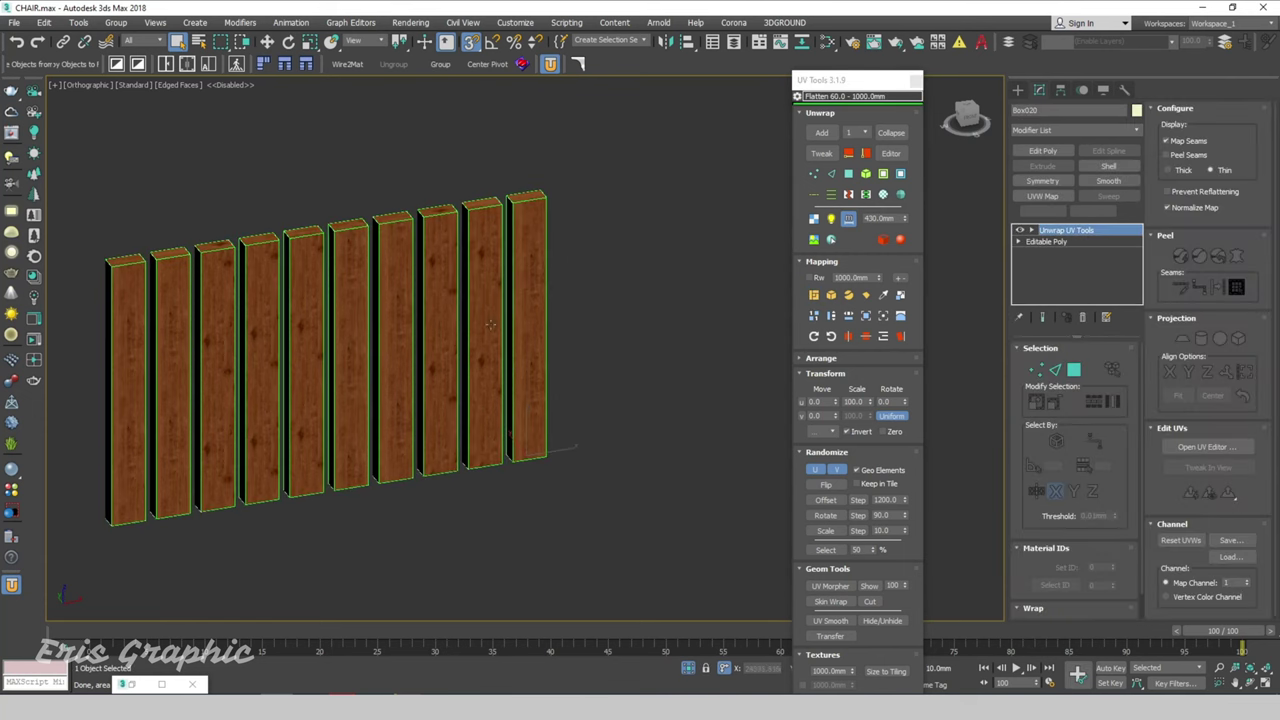
click(883, 336)
scroll(283, 343, up, 4)
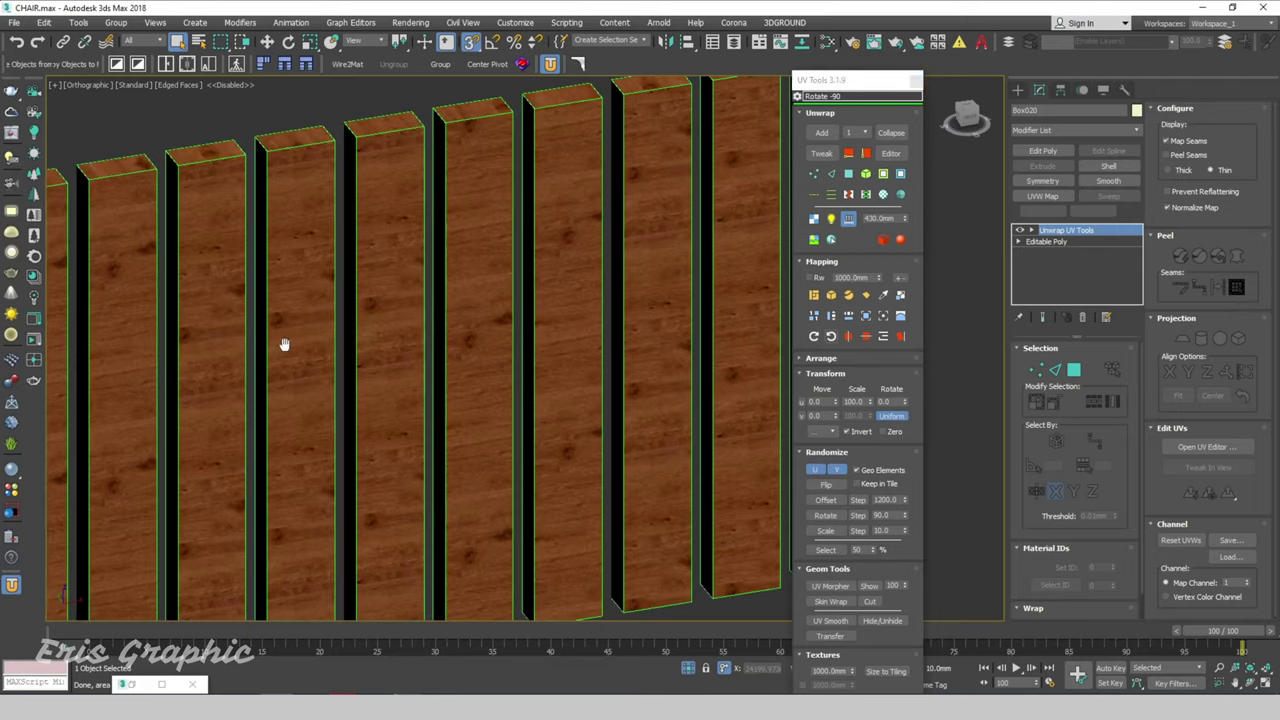
scroll(390, 330, down, 3)
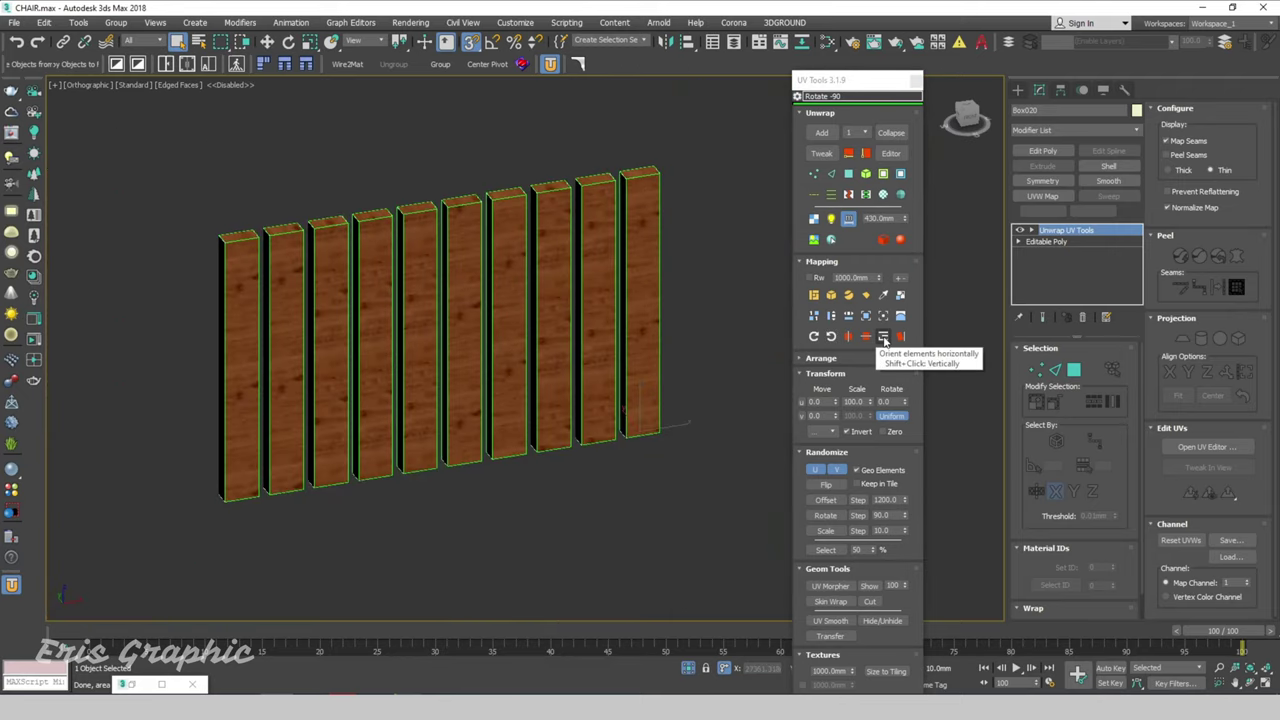
click(884, 340)
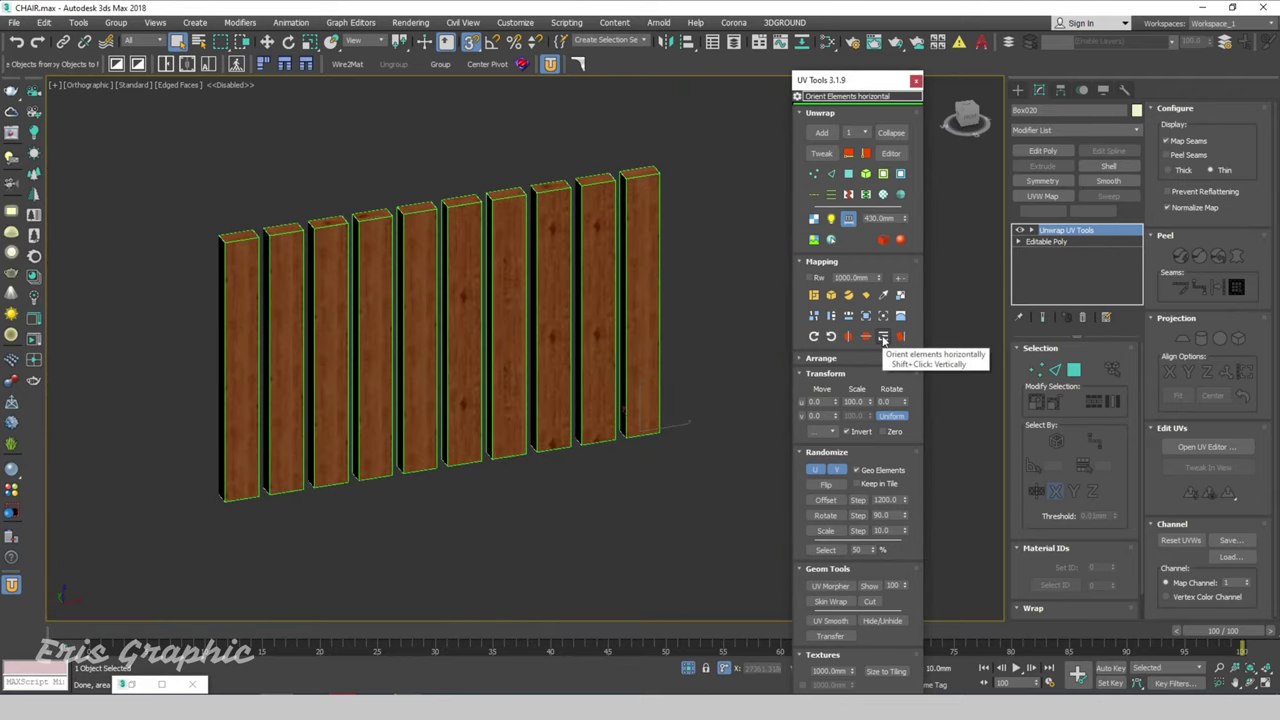
mouse_move(733, 490)
mouse_down()
mouse_move(410, 304)
mouse_move(463, 345)
mouse_up()
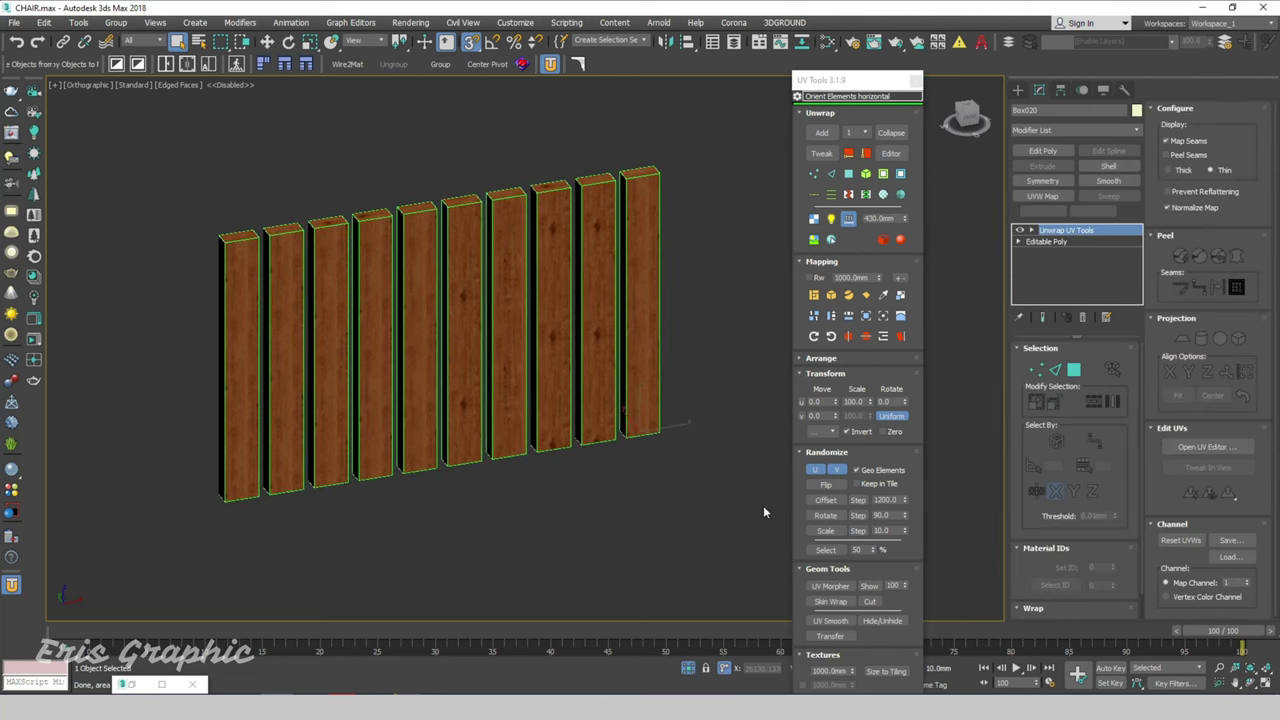
Apply Randomize Offset five times so each slat shows a different wood-grain position
click(839, 502)
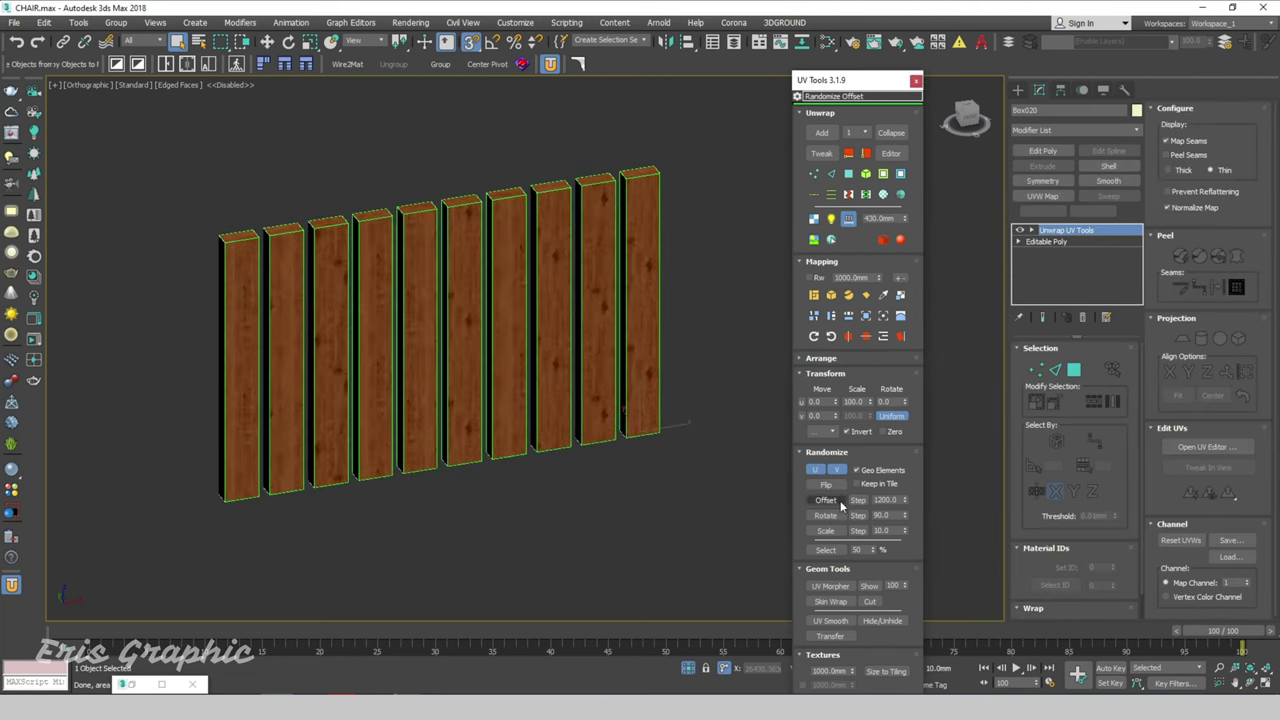
click(840, 503)
click(840, 503)
click(840, 503)
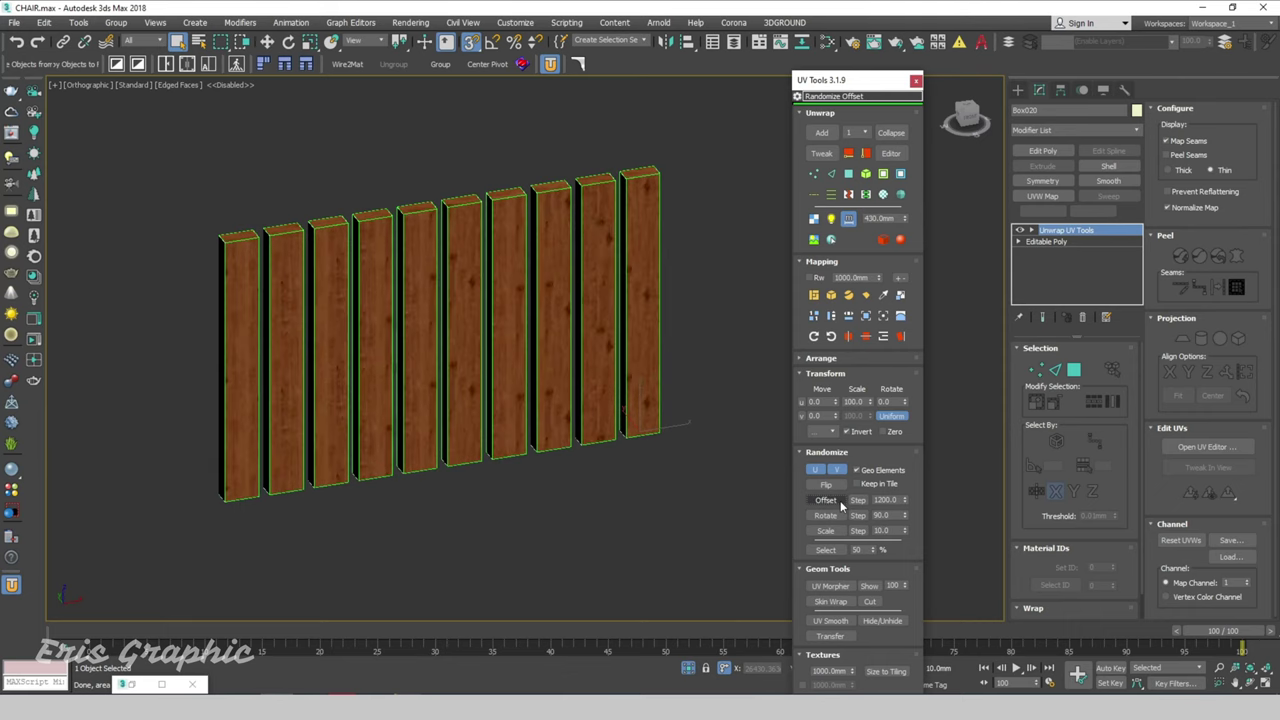
click(840, 503)
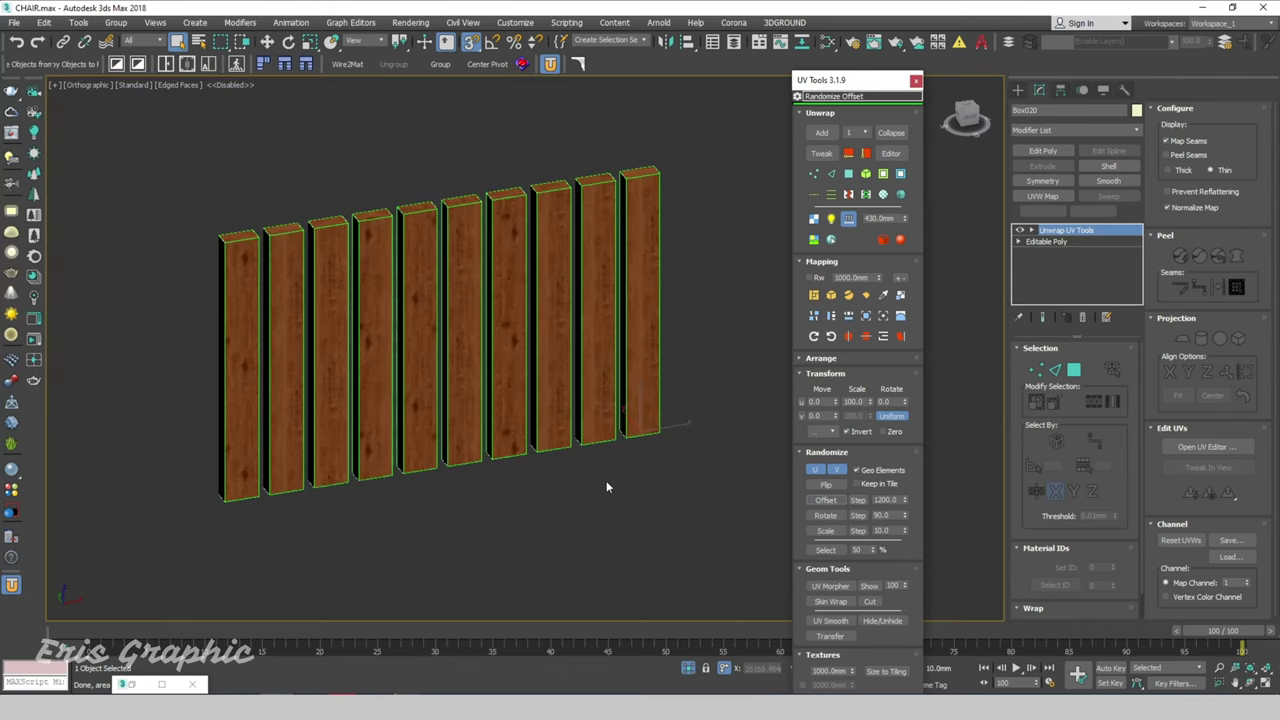